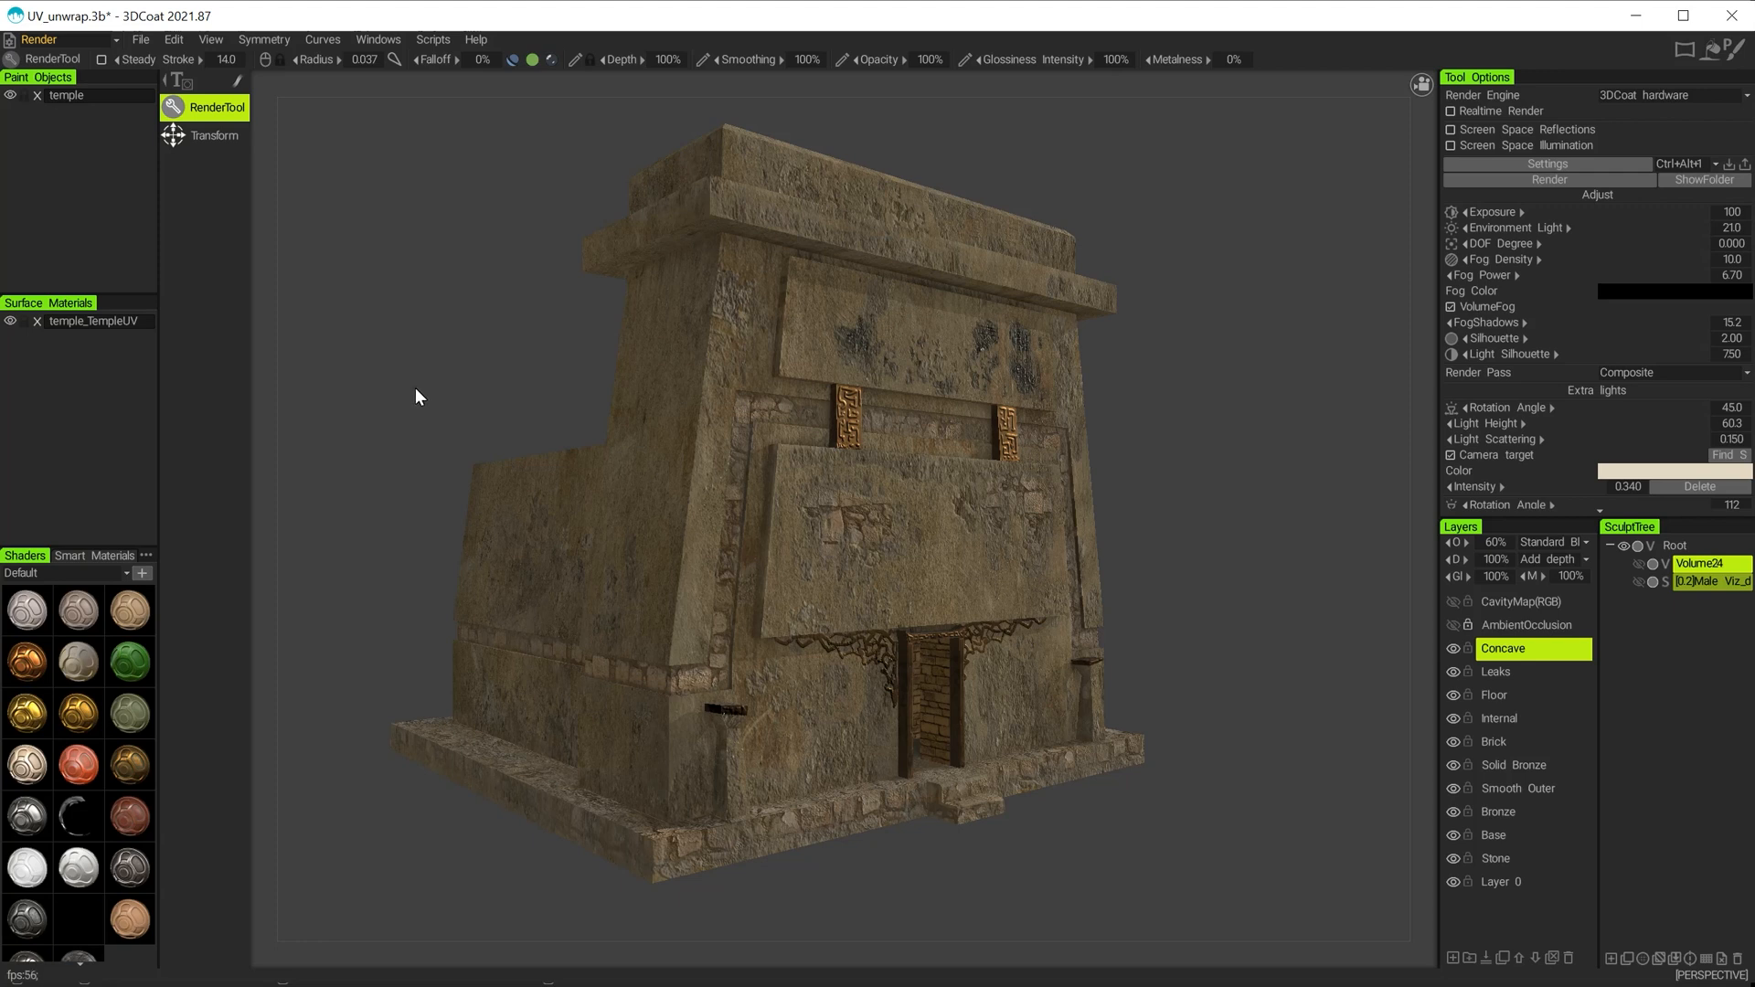
# Set up an export of the temple's geometry and textures with the BlenderAppLink preset
pyautogui.click(142, 44)
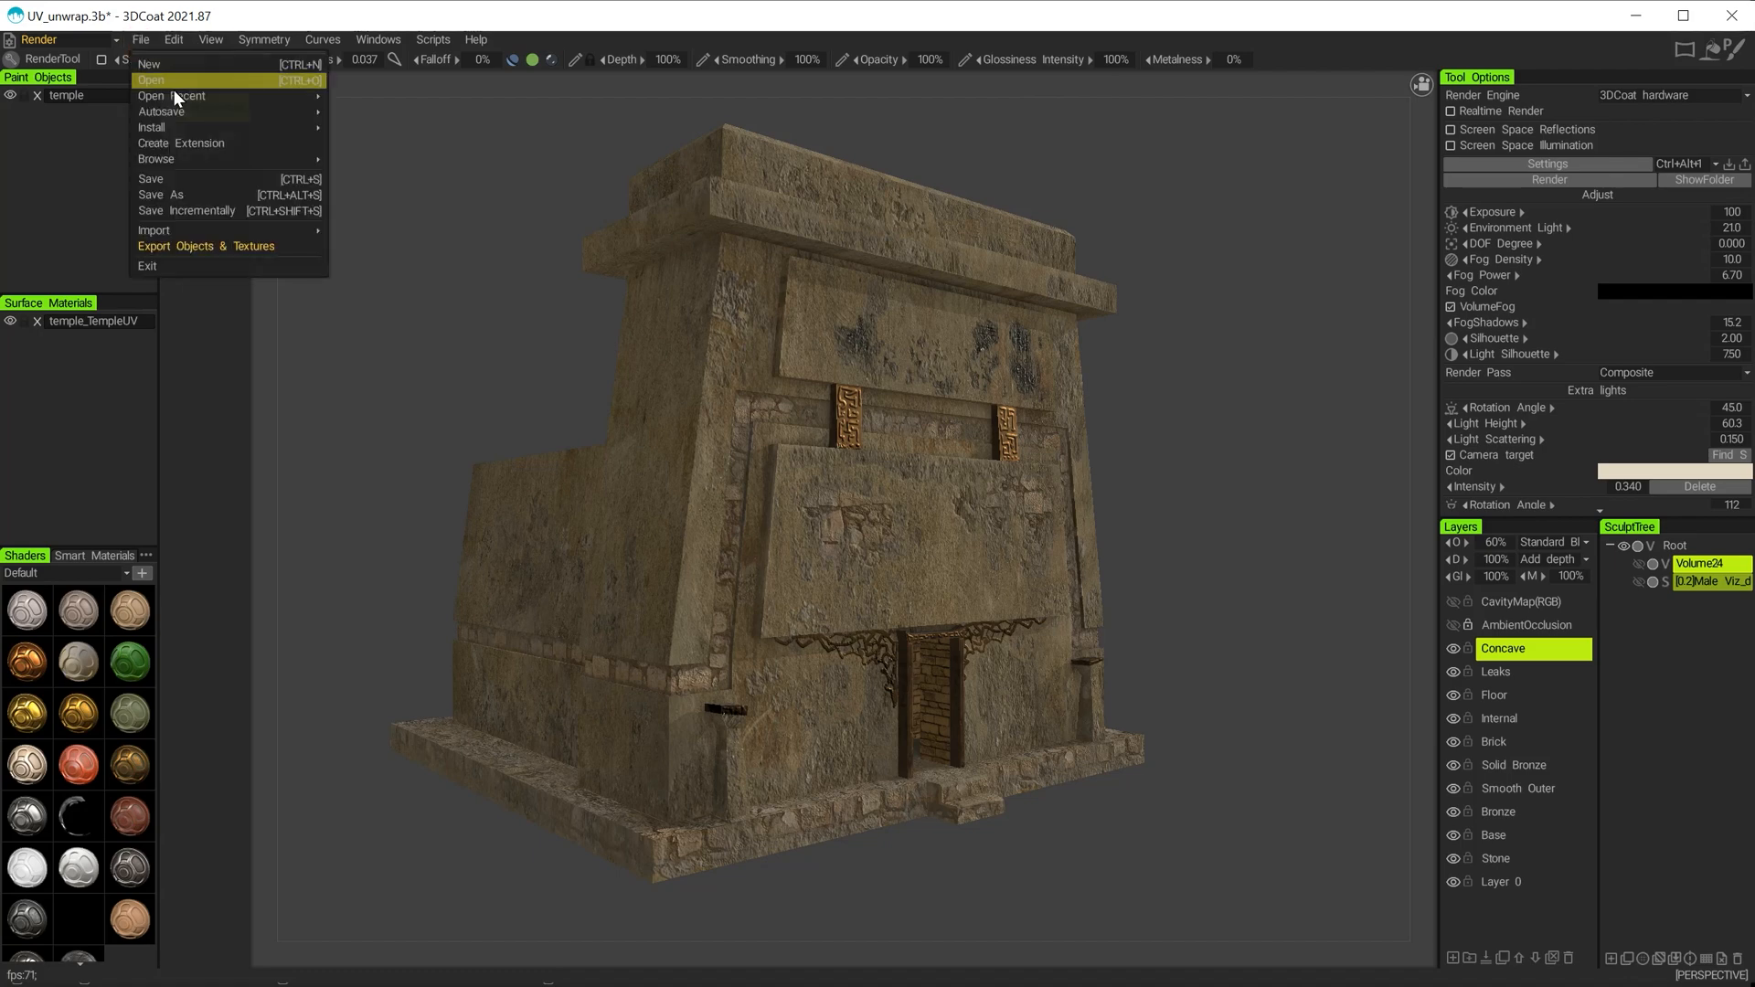
pyautogui.click(203, 248)
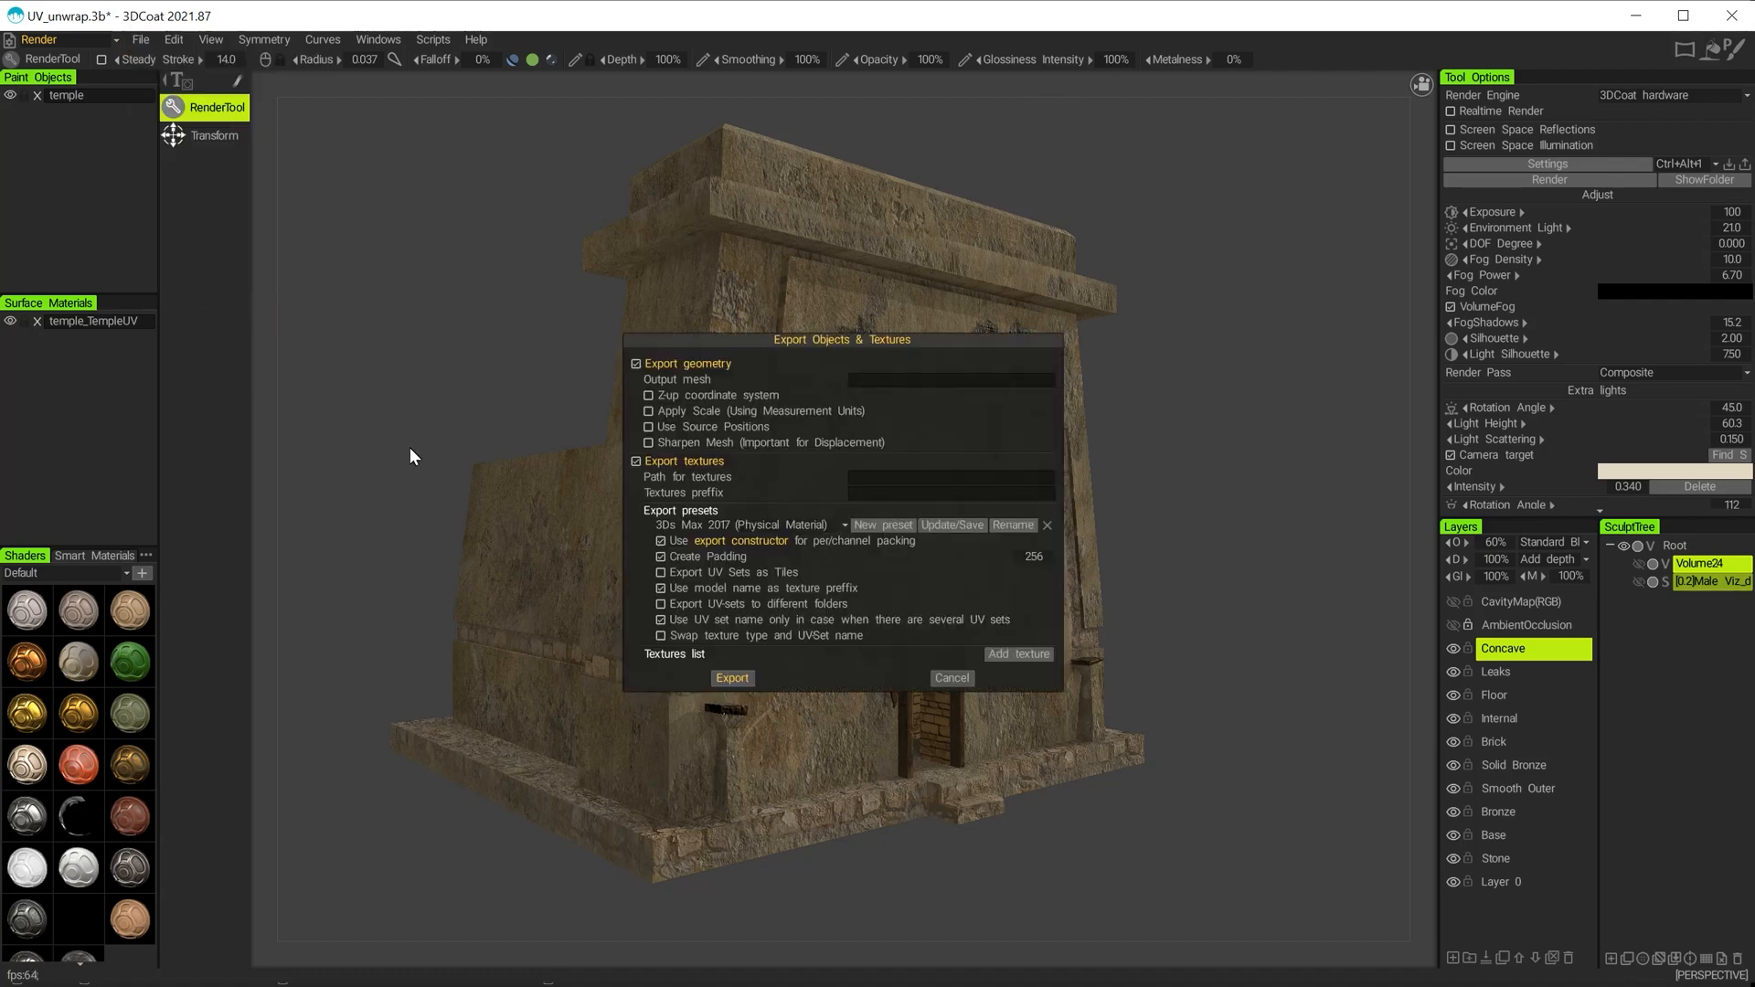
pyautogui.moveTo(673, 361); pyautogui.dragTo(641, 339)
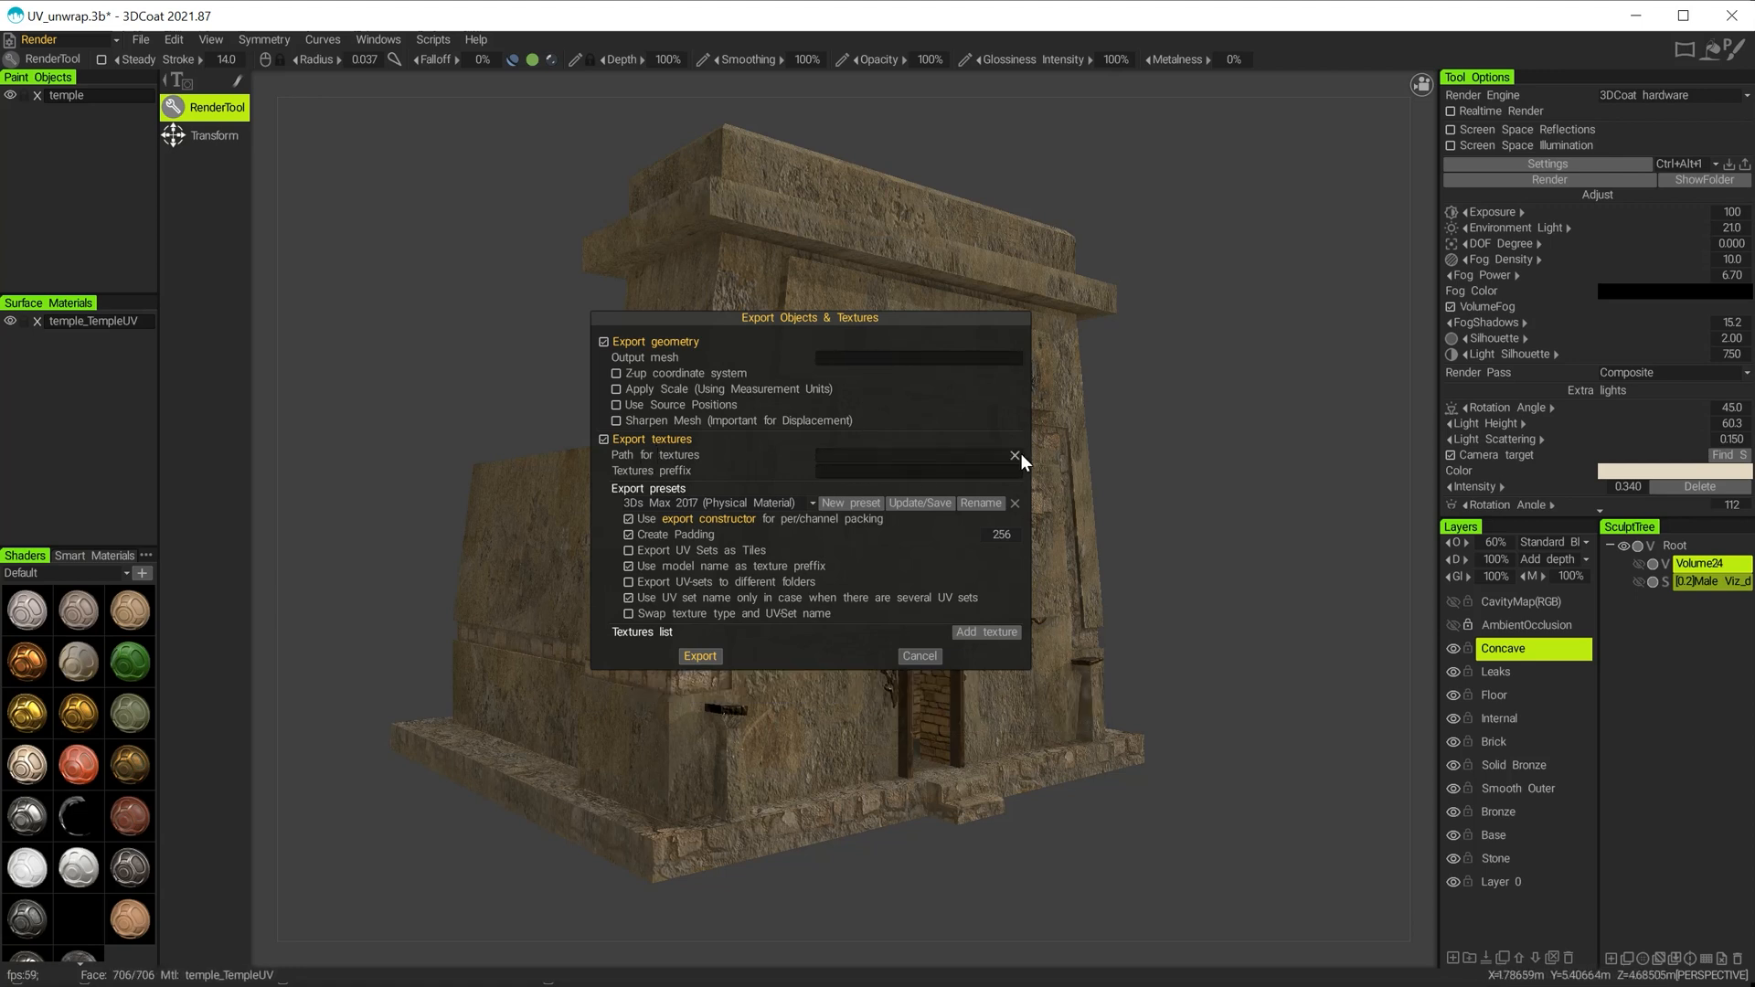
pyautogui.click(741, 506)
pyautogui.click(731, 136)
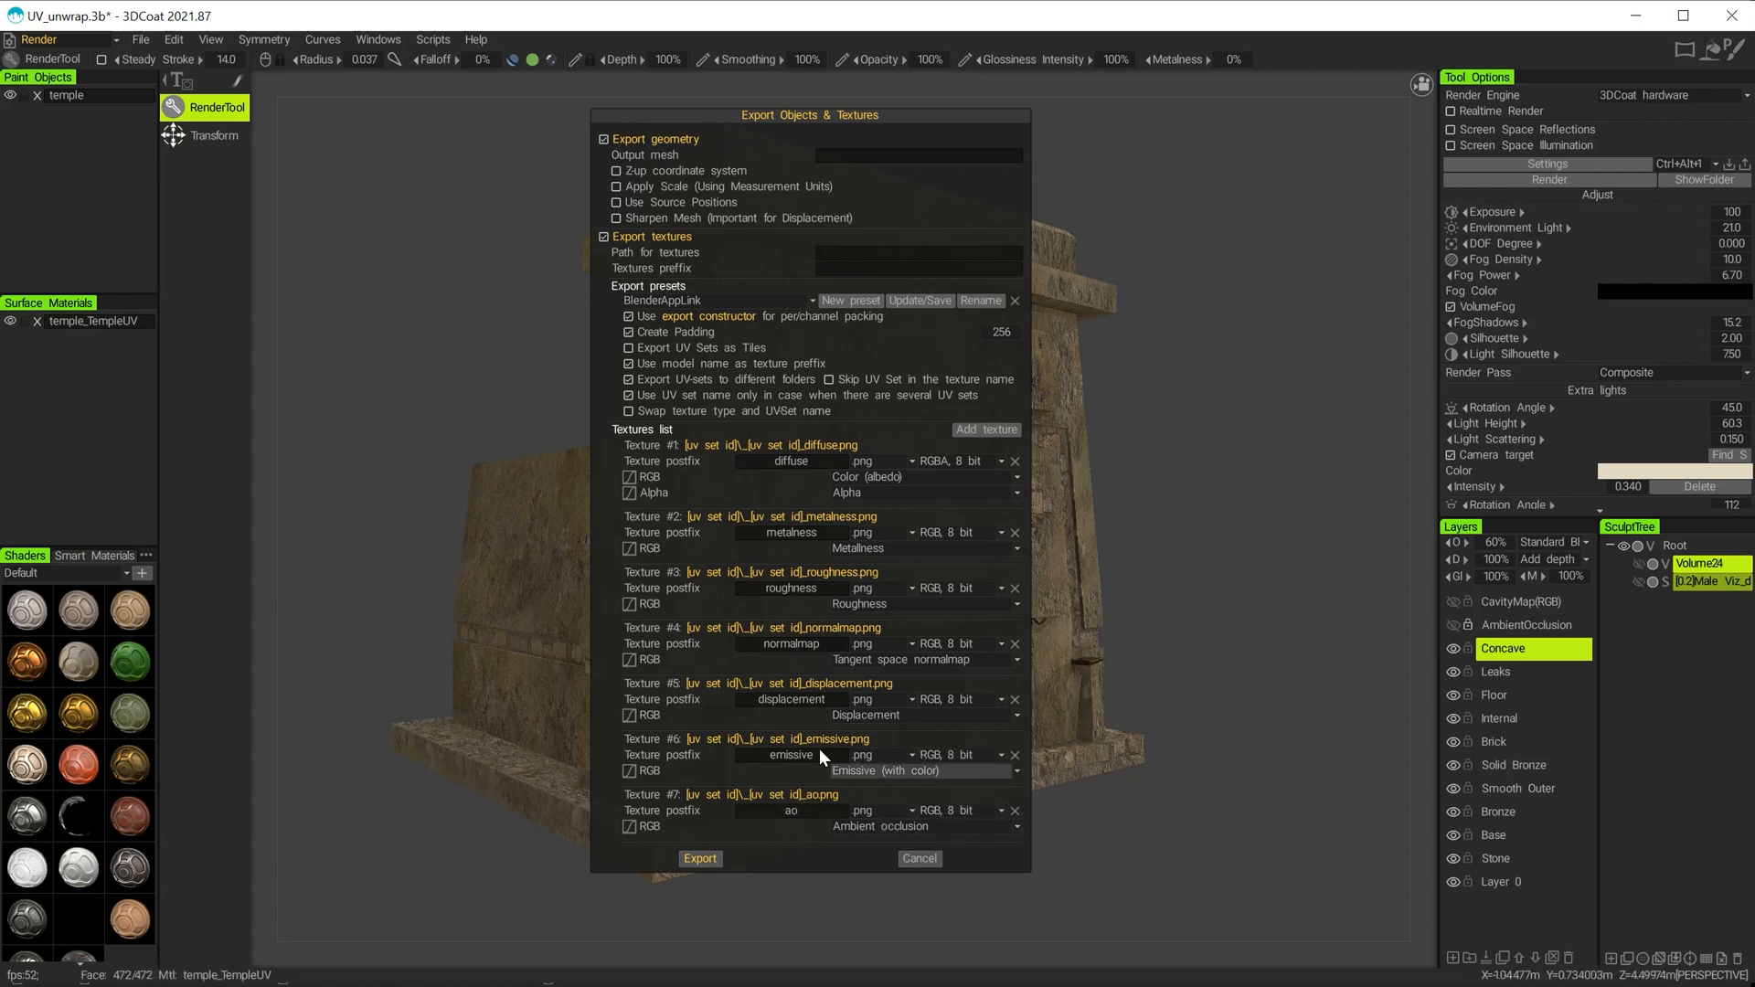
# Remove the emissive and displacement textures from the textures list and export the model
pyautogui.click(1014, 756)
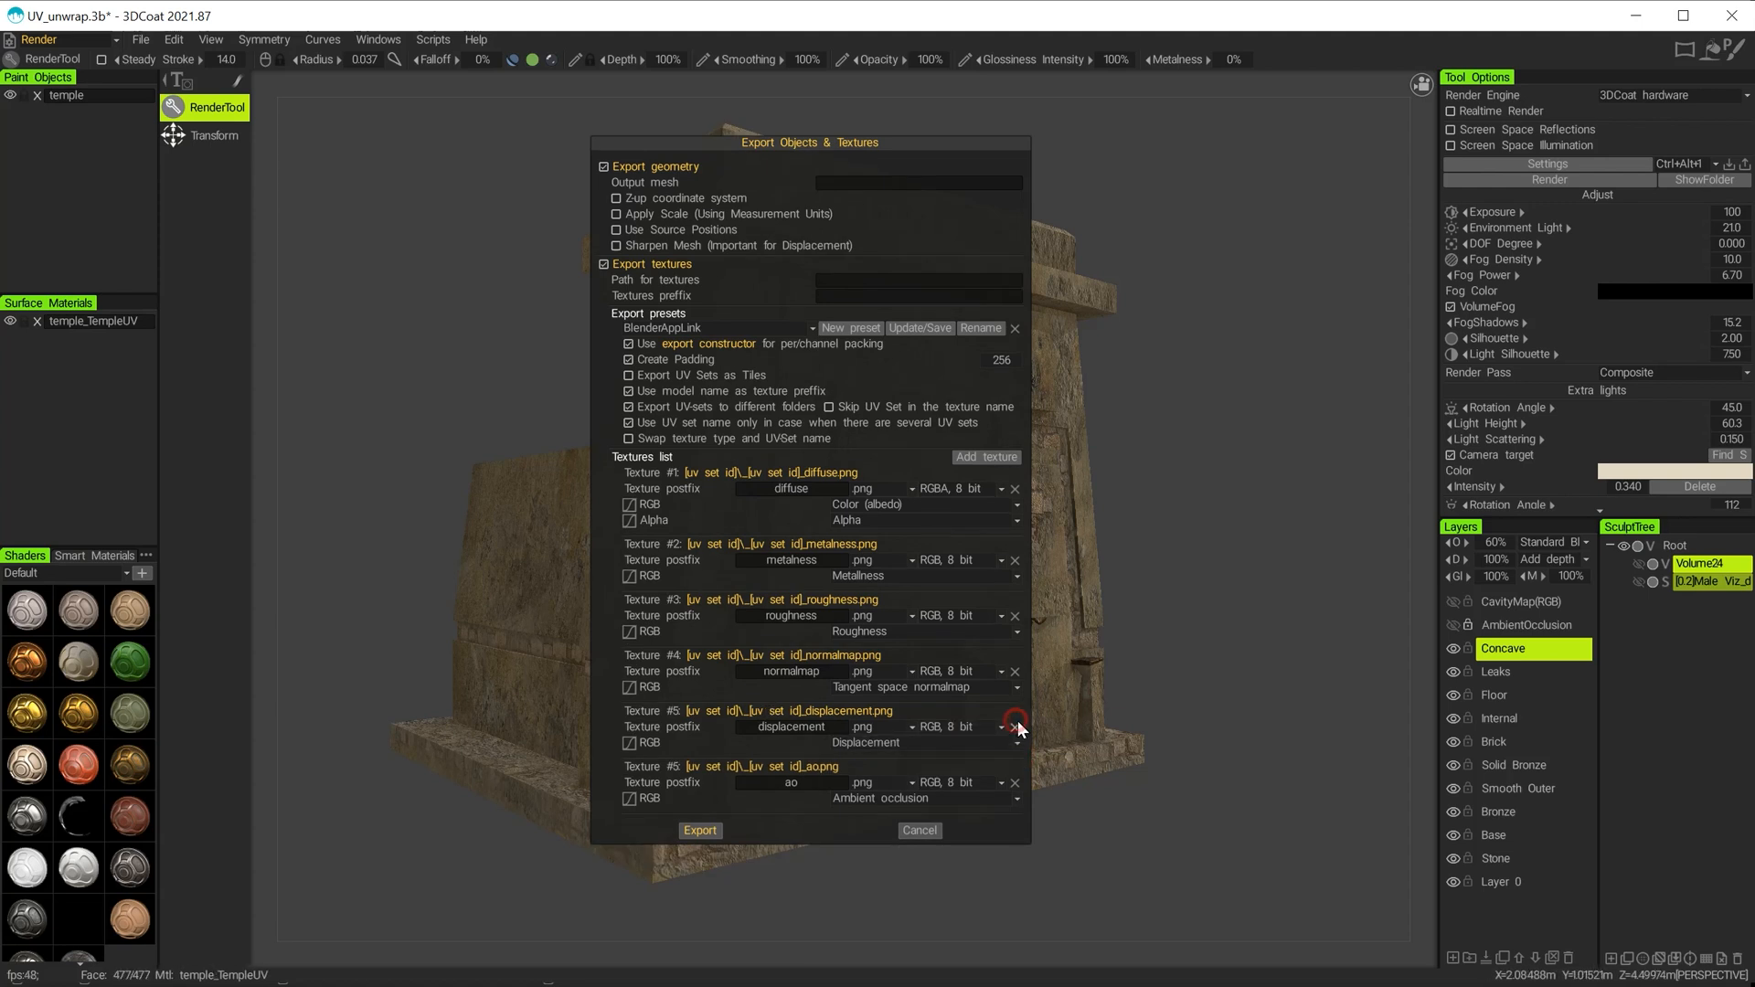
pyautogui.click(1015, 727)
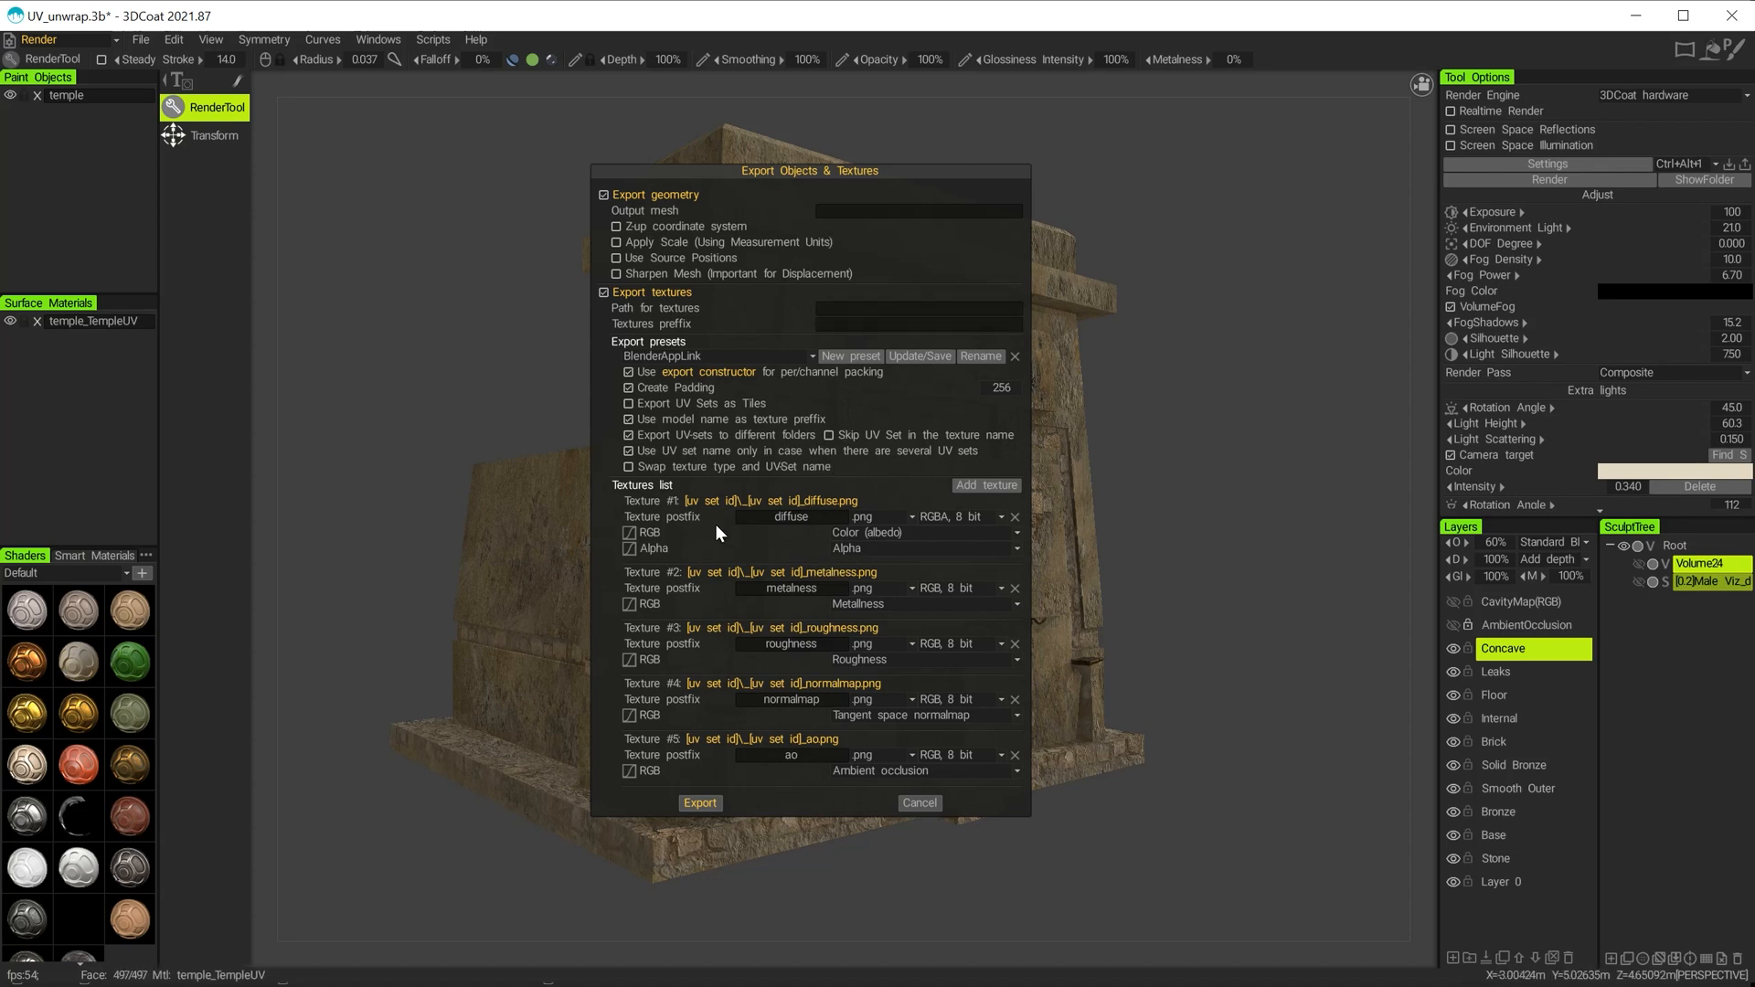
pyautogui.click(699, 803)
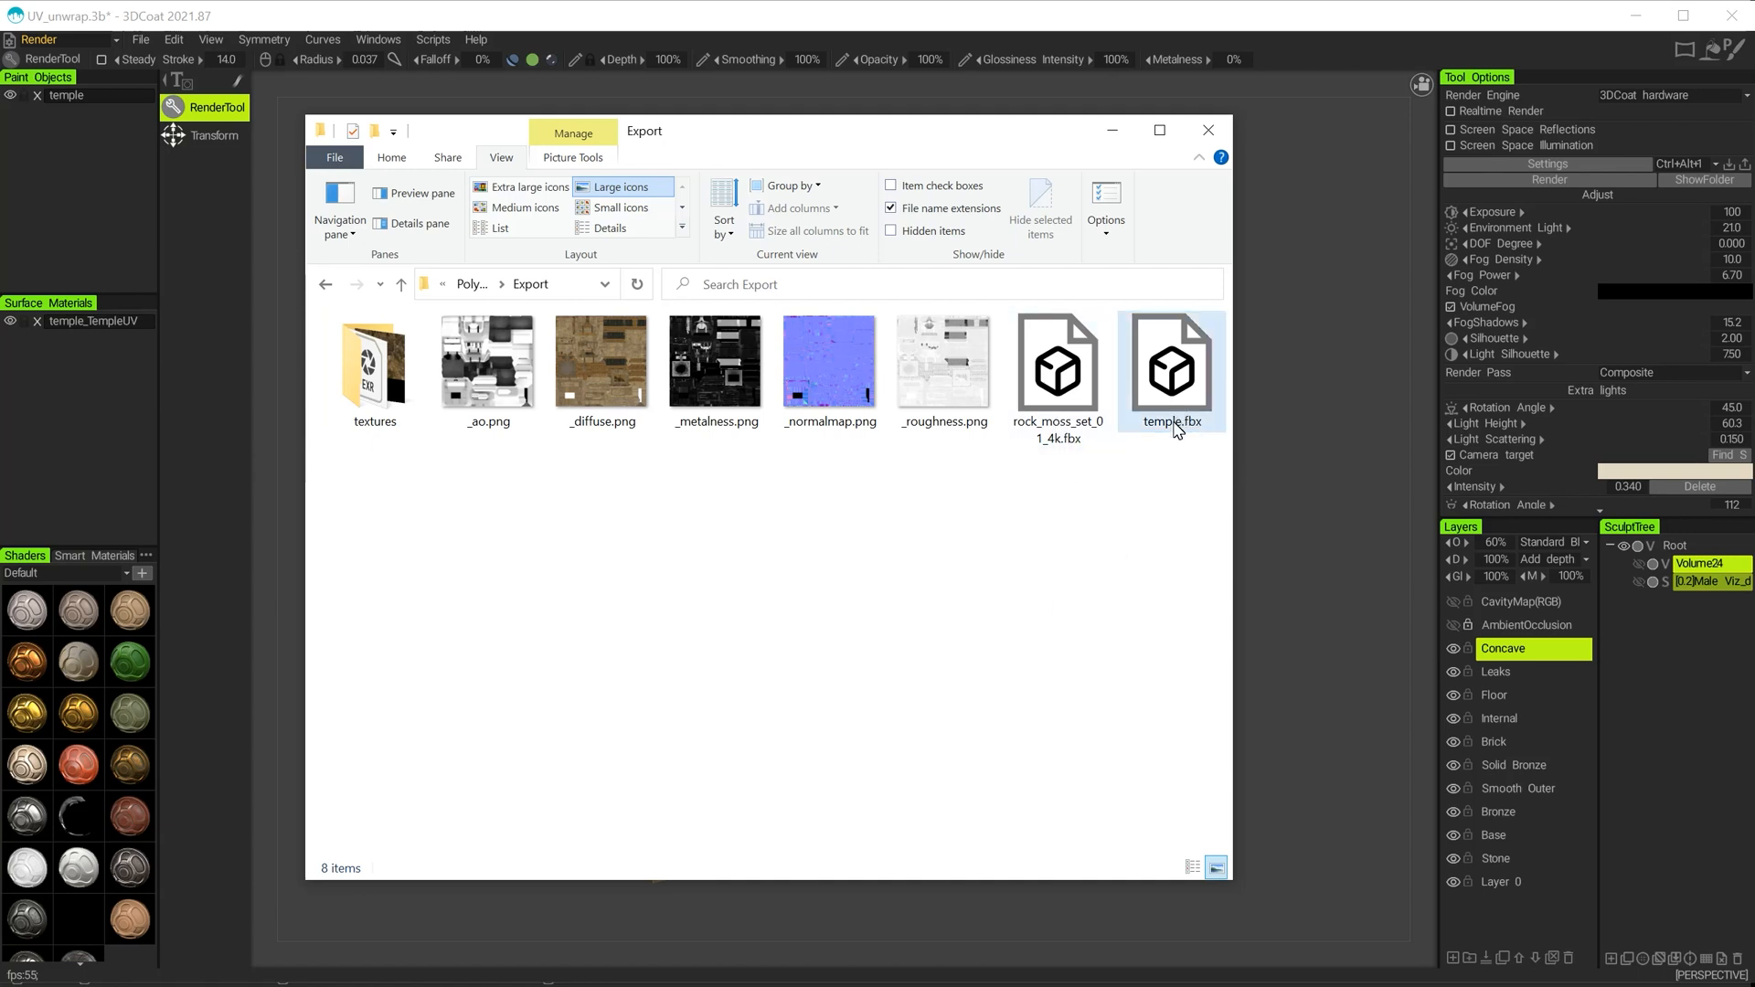
# Check the exported temple.fbx in the Export folder and switch to Blender
pyautogui.click(1149, 518)
pyautogui.moveTo(1154, 518); pyautogui.dragTo(1202, 384)
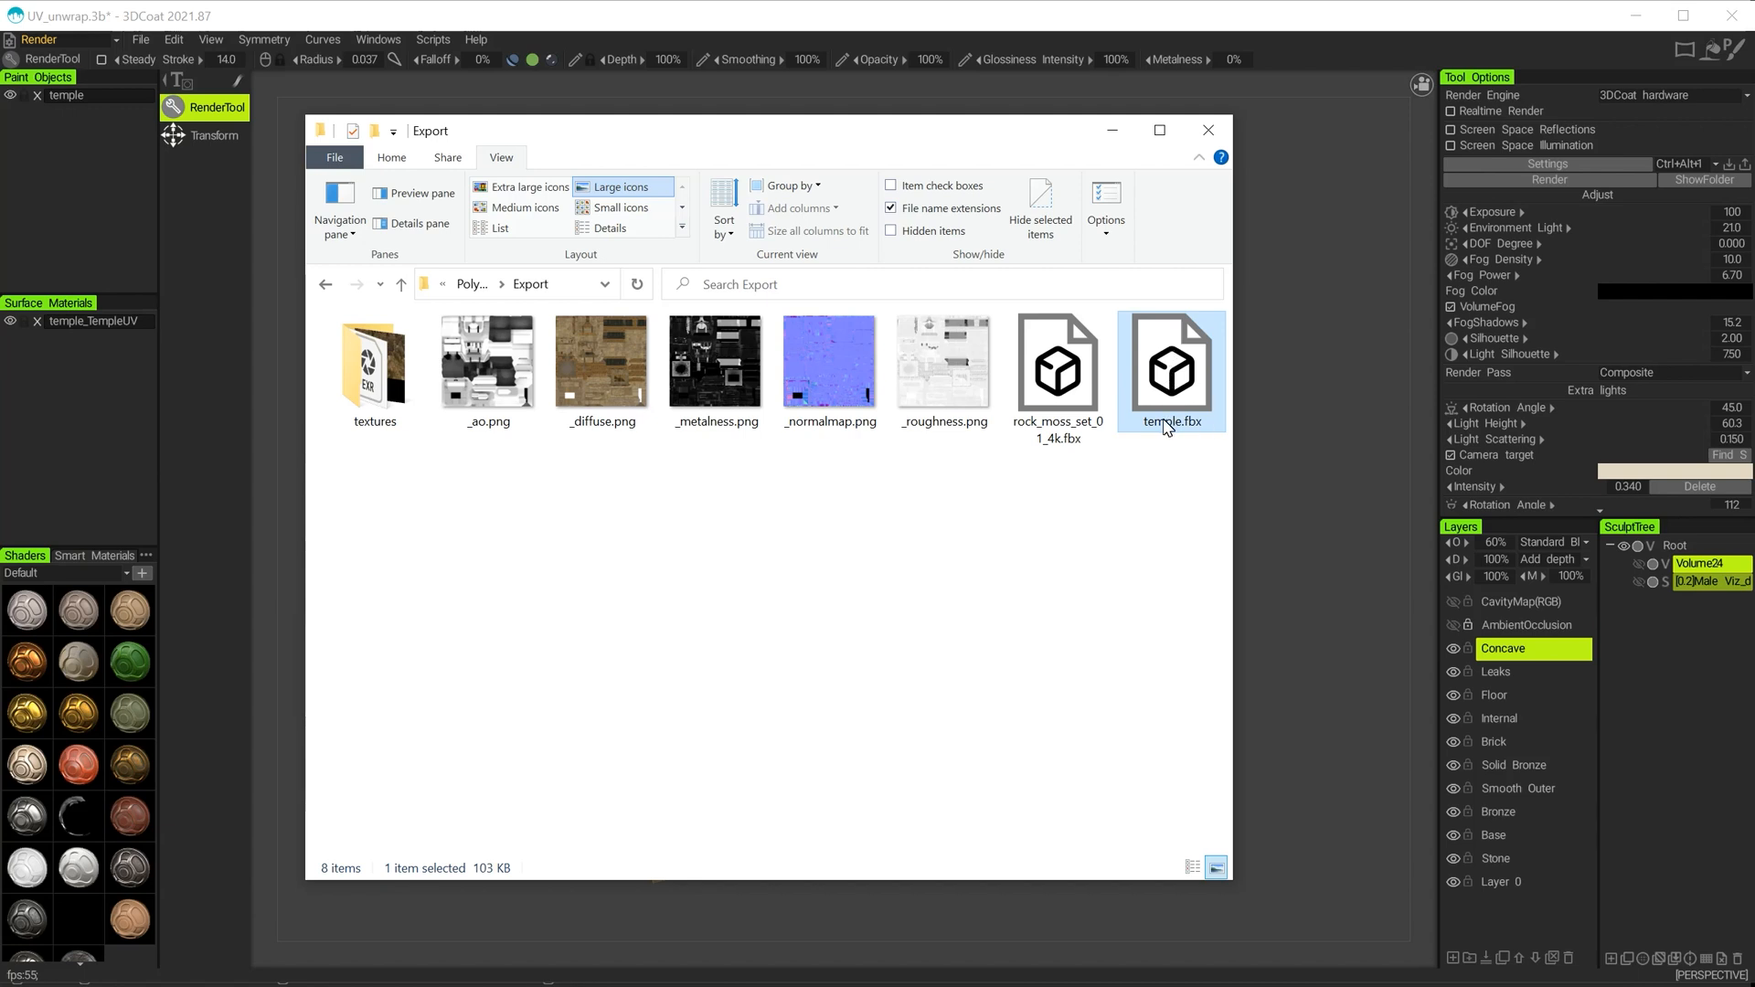
pyautogui.moveTo(473, 526); pyautogui.dragTo(929, 377)
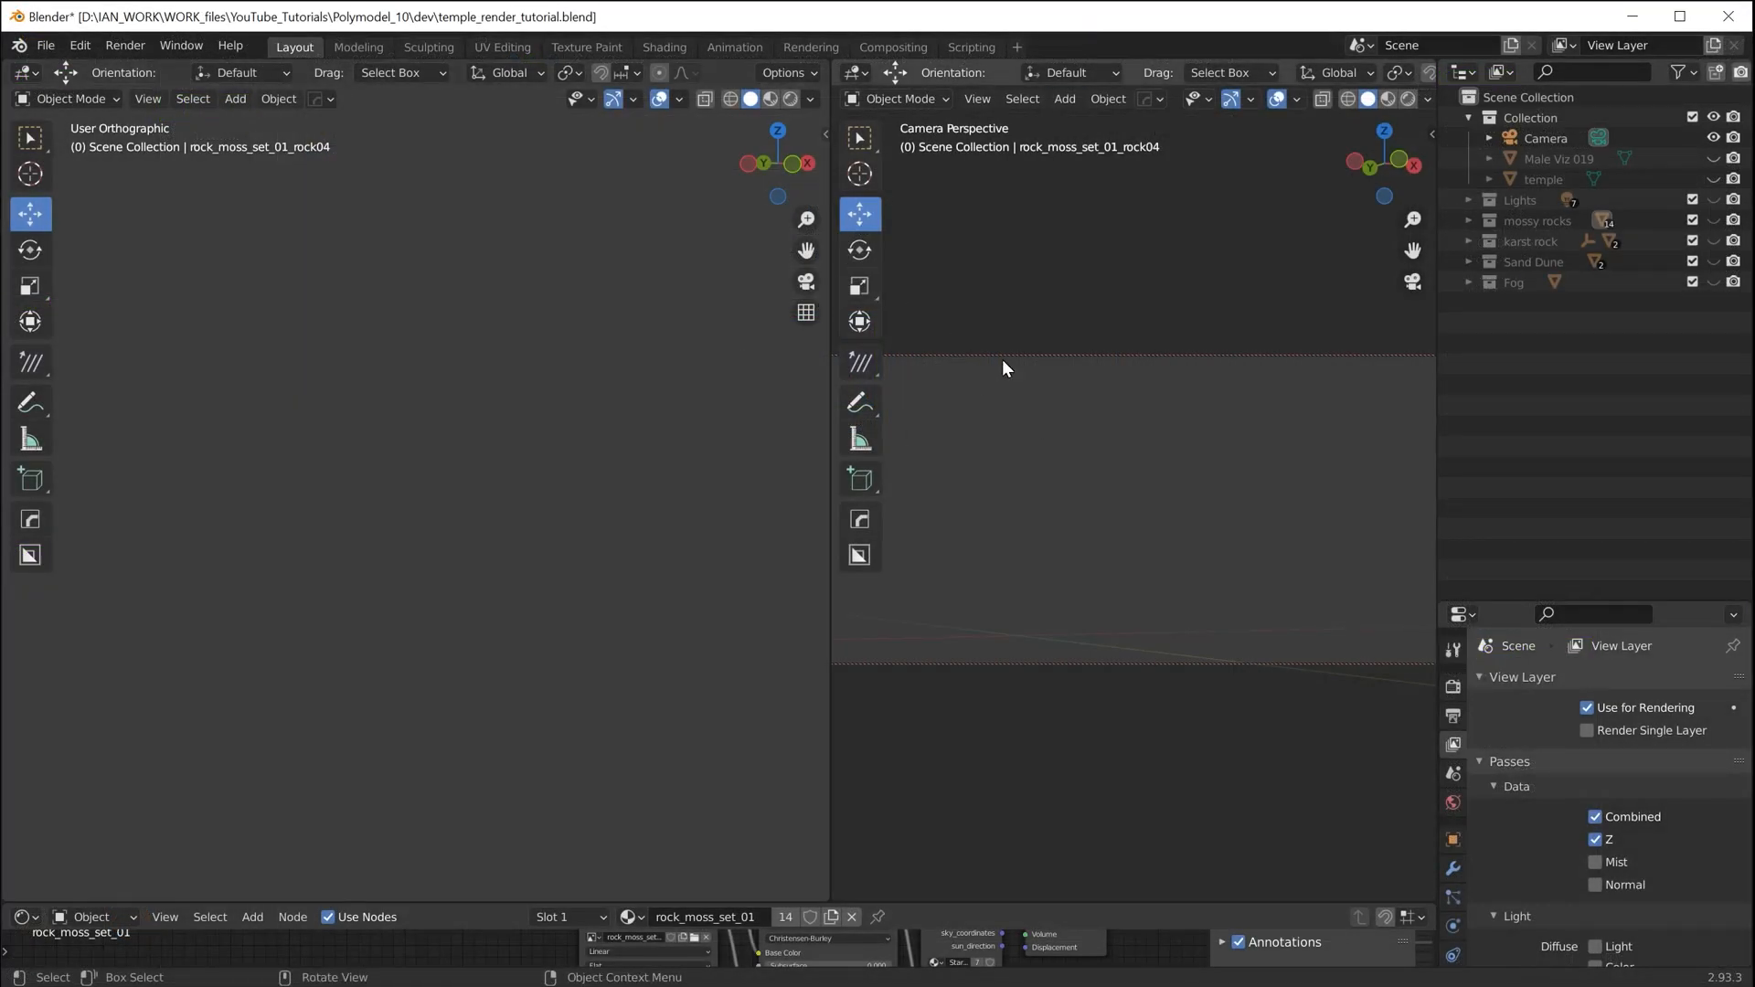
pyautogui.click(1469, 117)
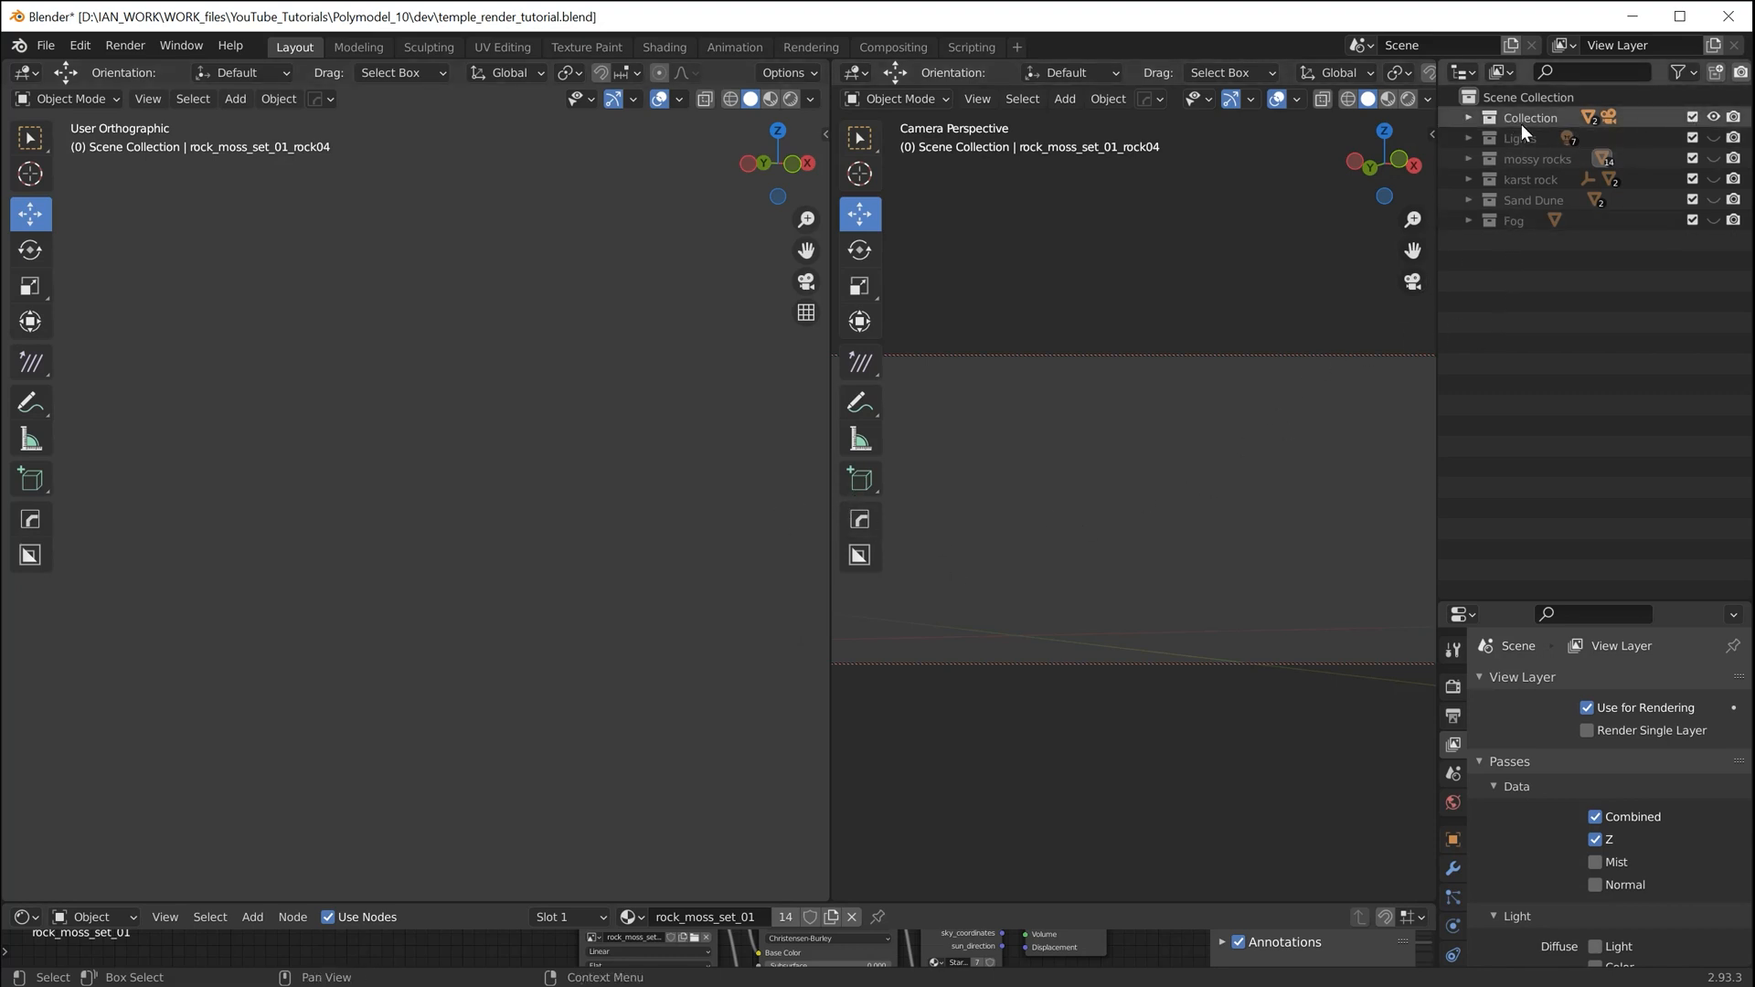
pyautogui.click(1467, 117)
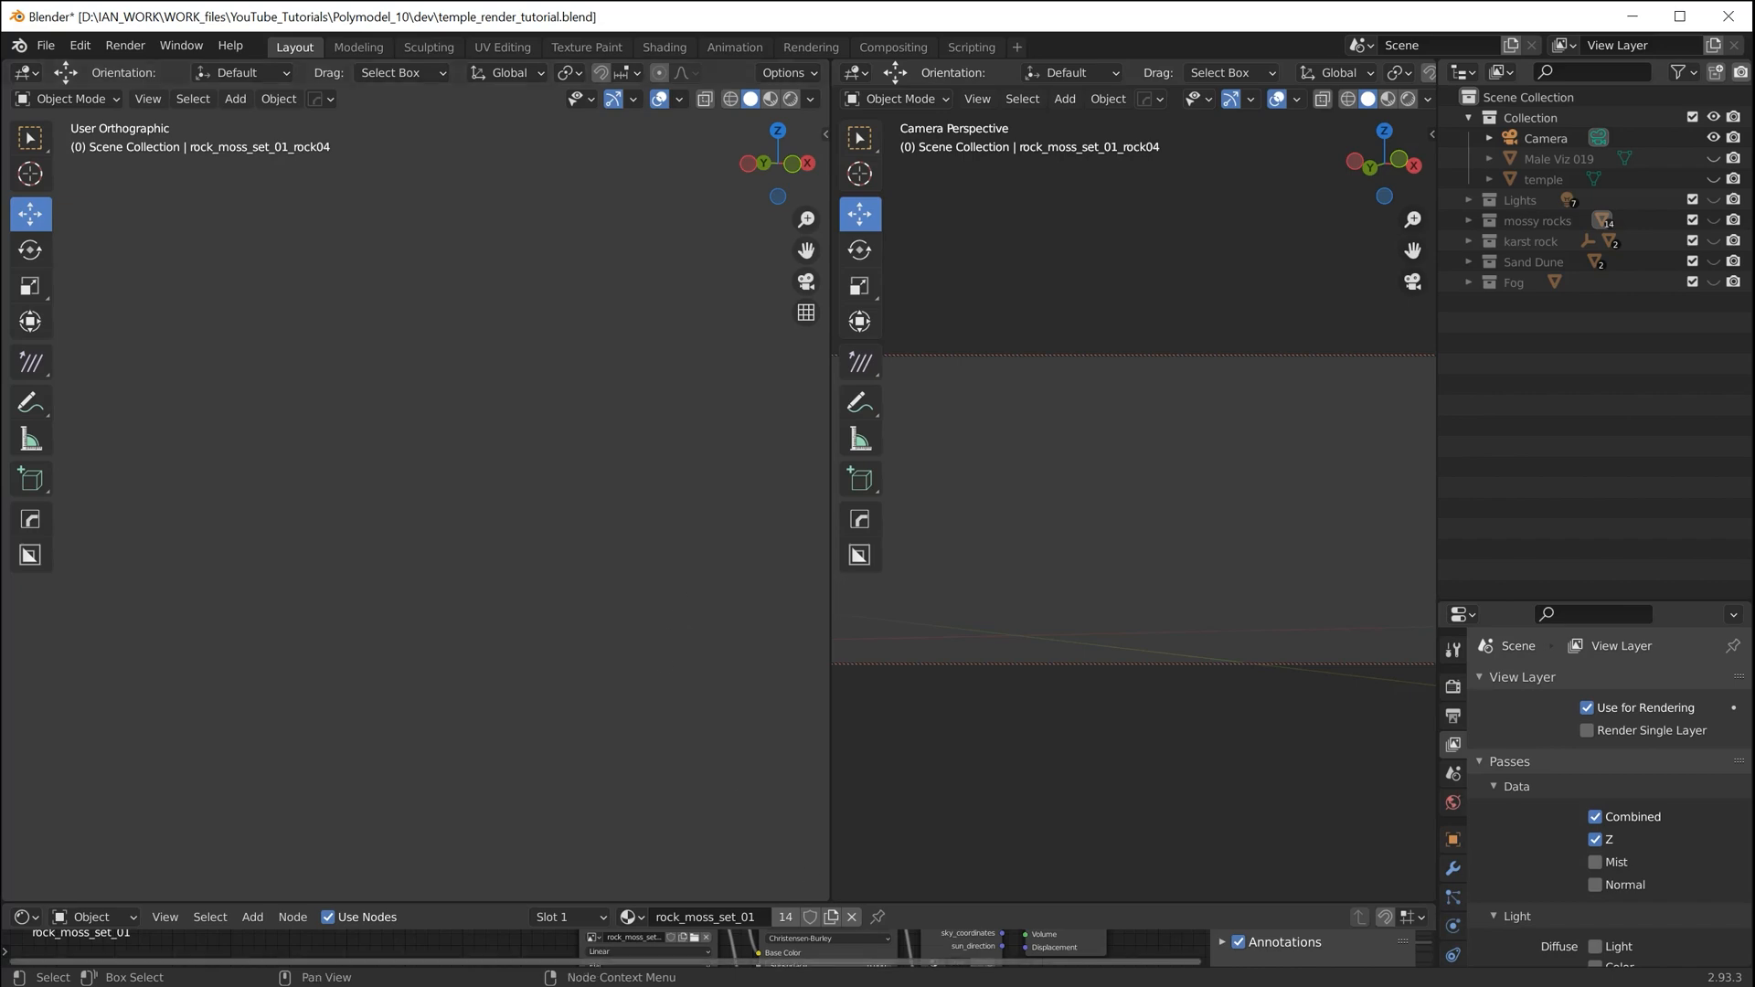
pyautogui.moveTo(804, 986); pyautogui.dragTo(877, 986)
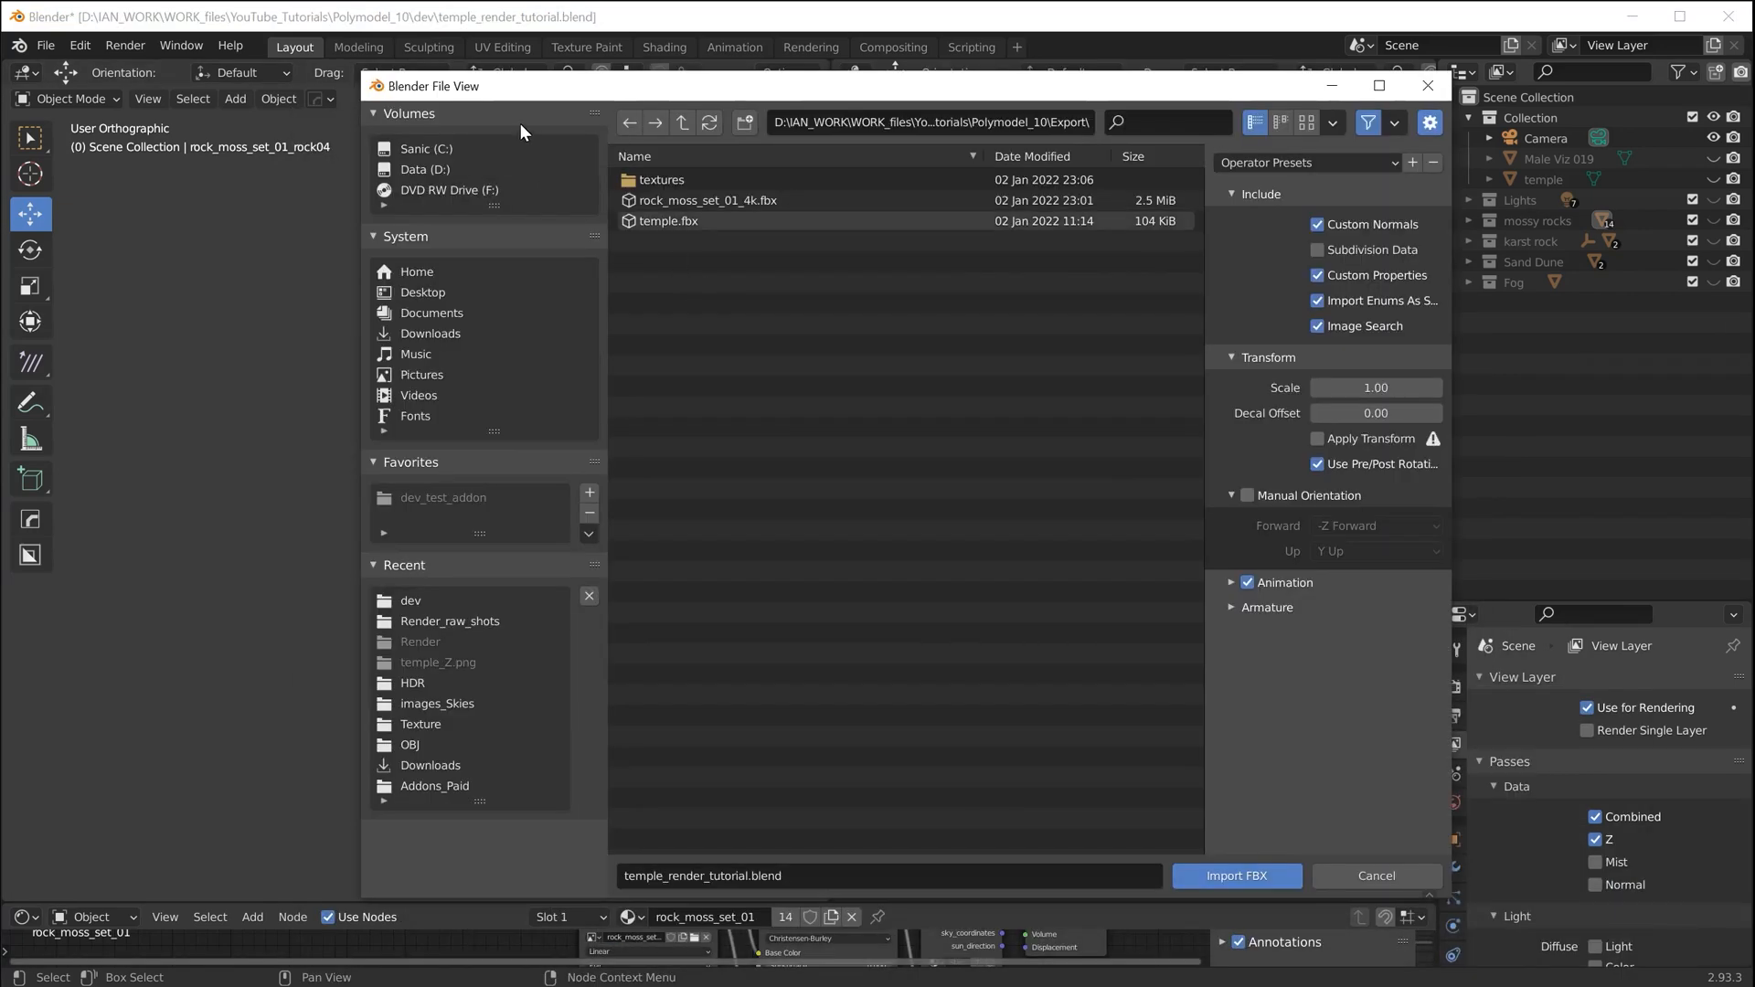
pyautogui.moveTo(488, 94); pyautogui.dragTo(413, 75)
pyautogui.click(44, 45)
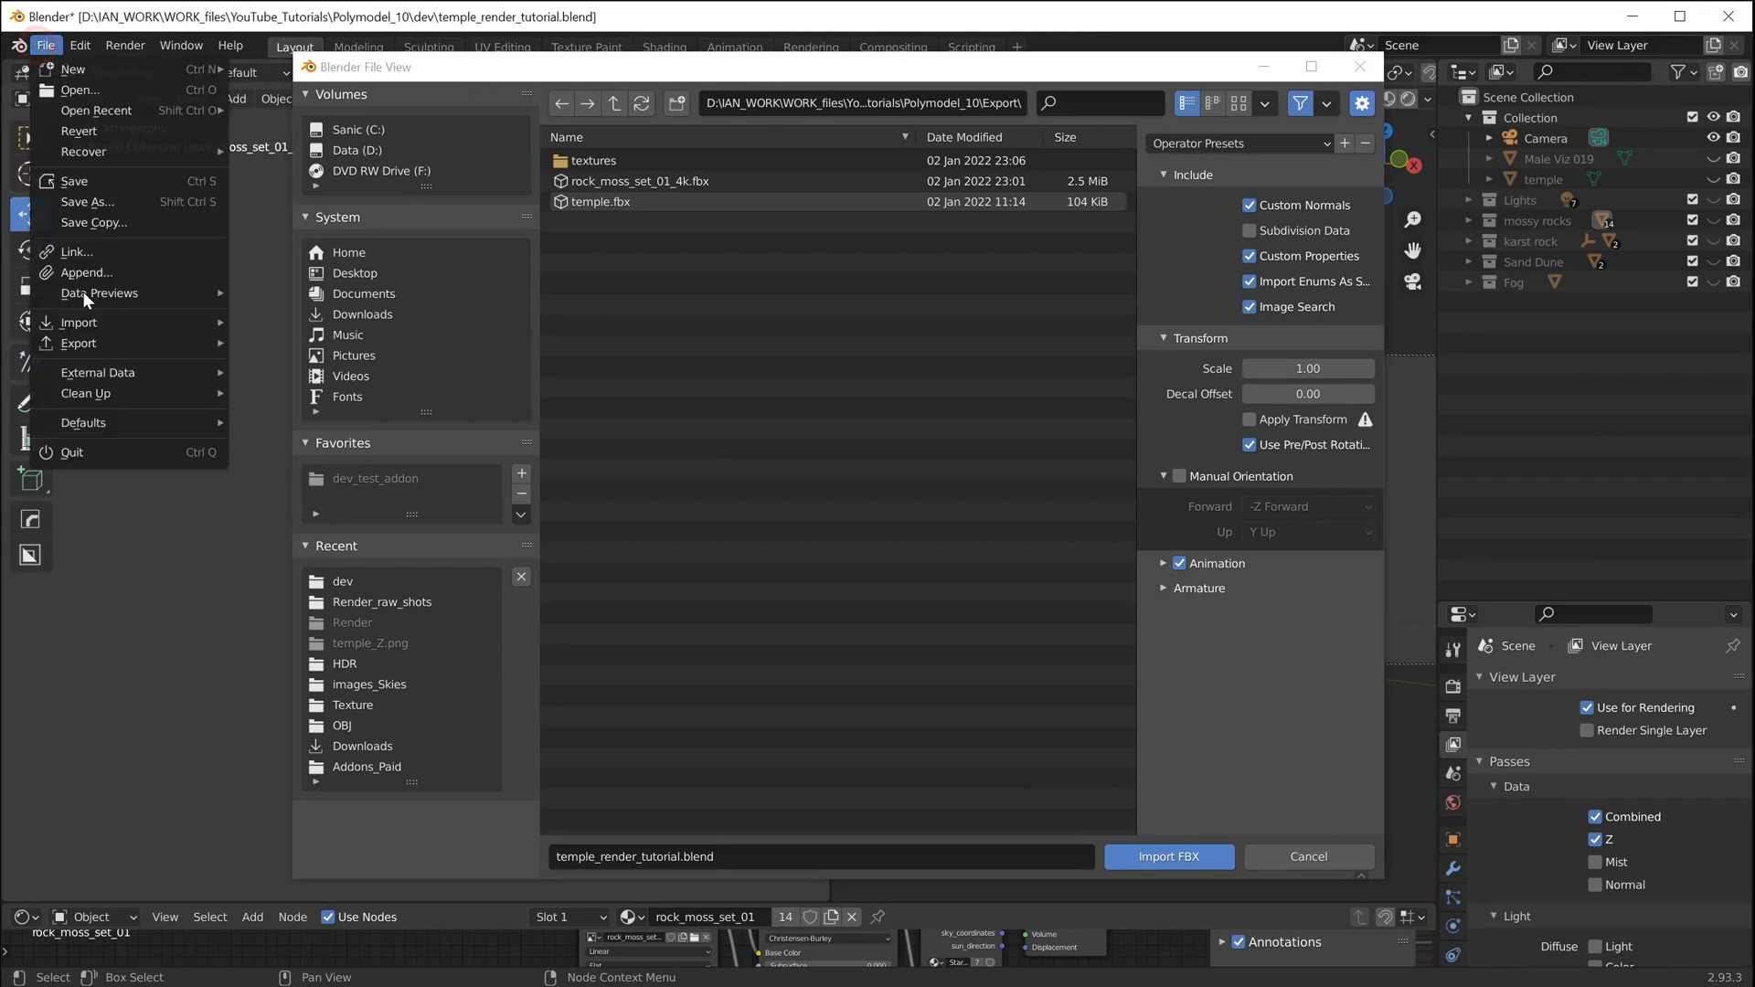
pyautogui.moveTo(80, 329)
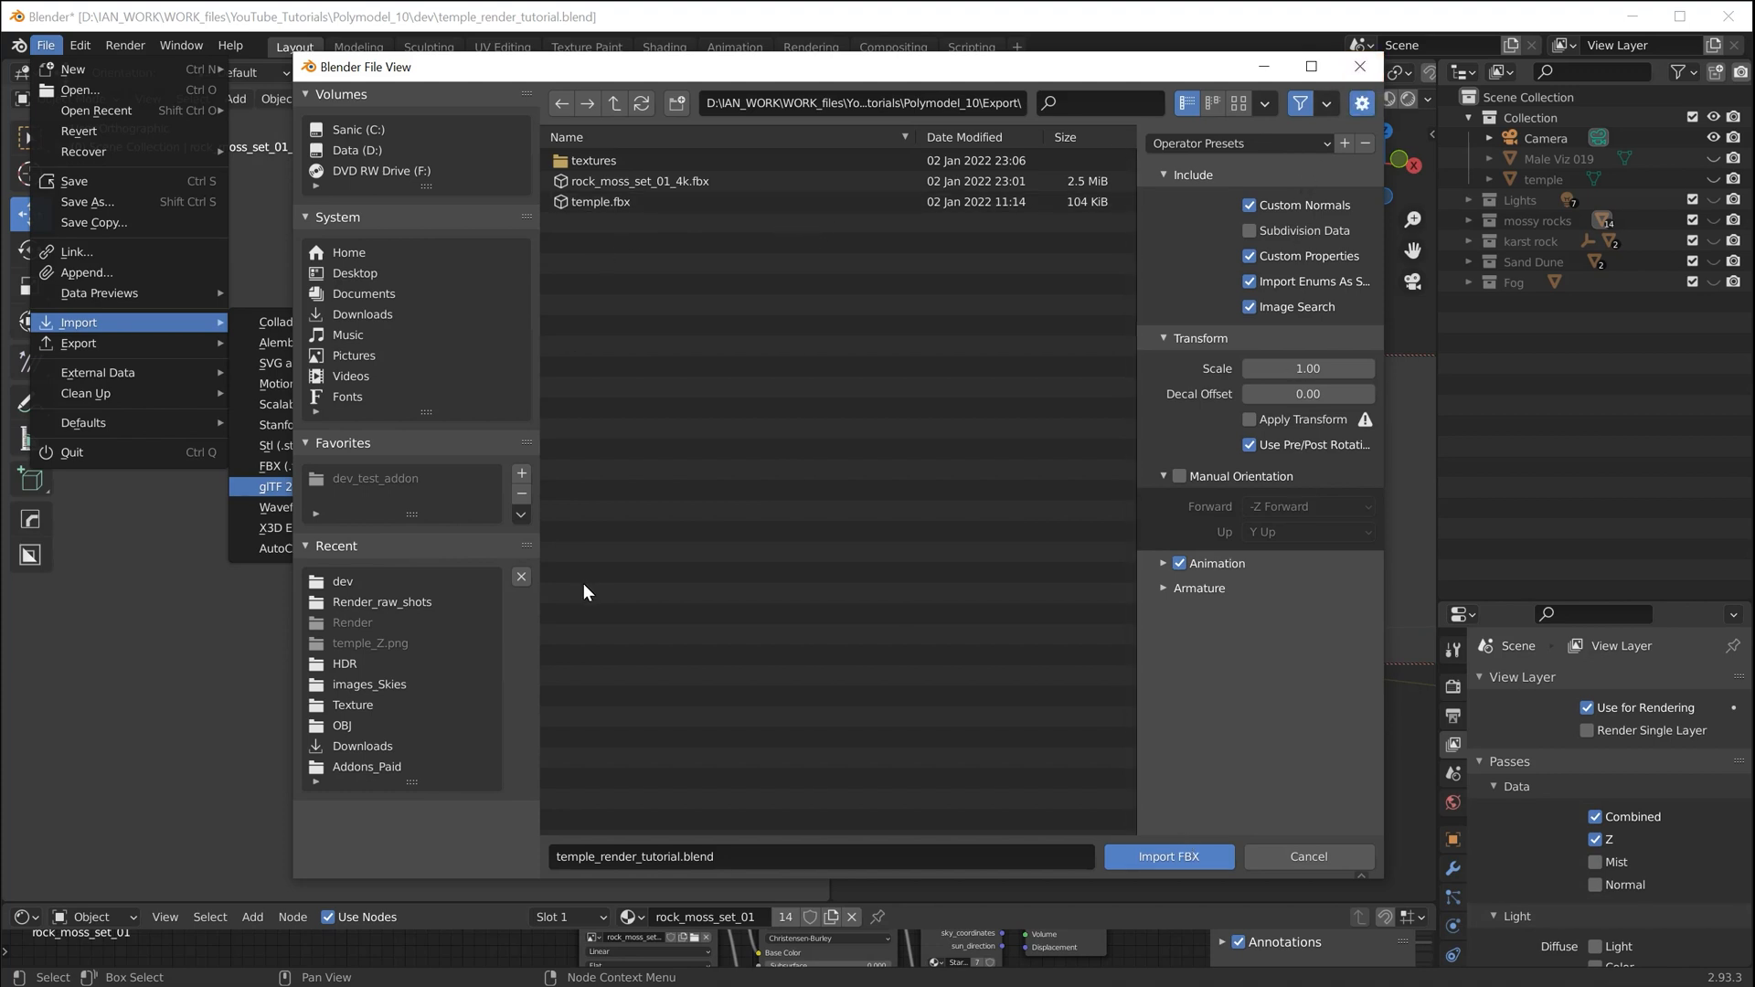
pyautogui.moveTo(1181, 66); pyautogui.dragTo(1147, 76)
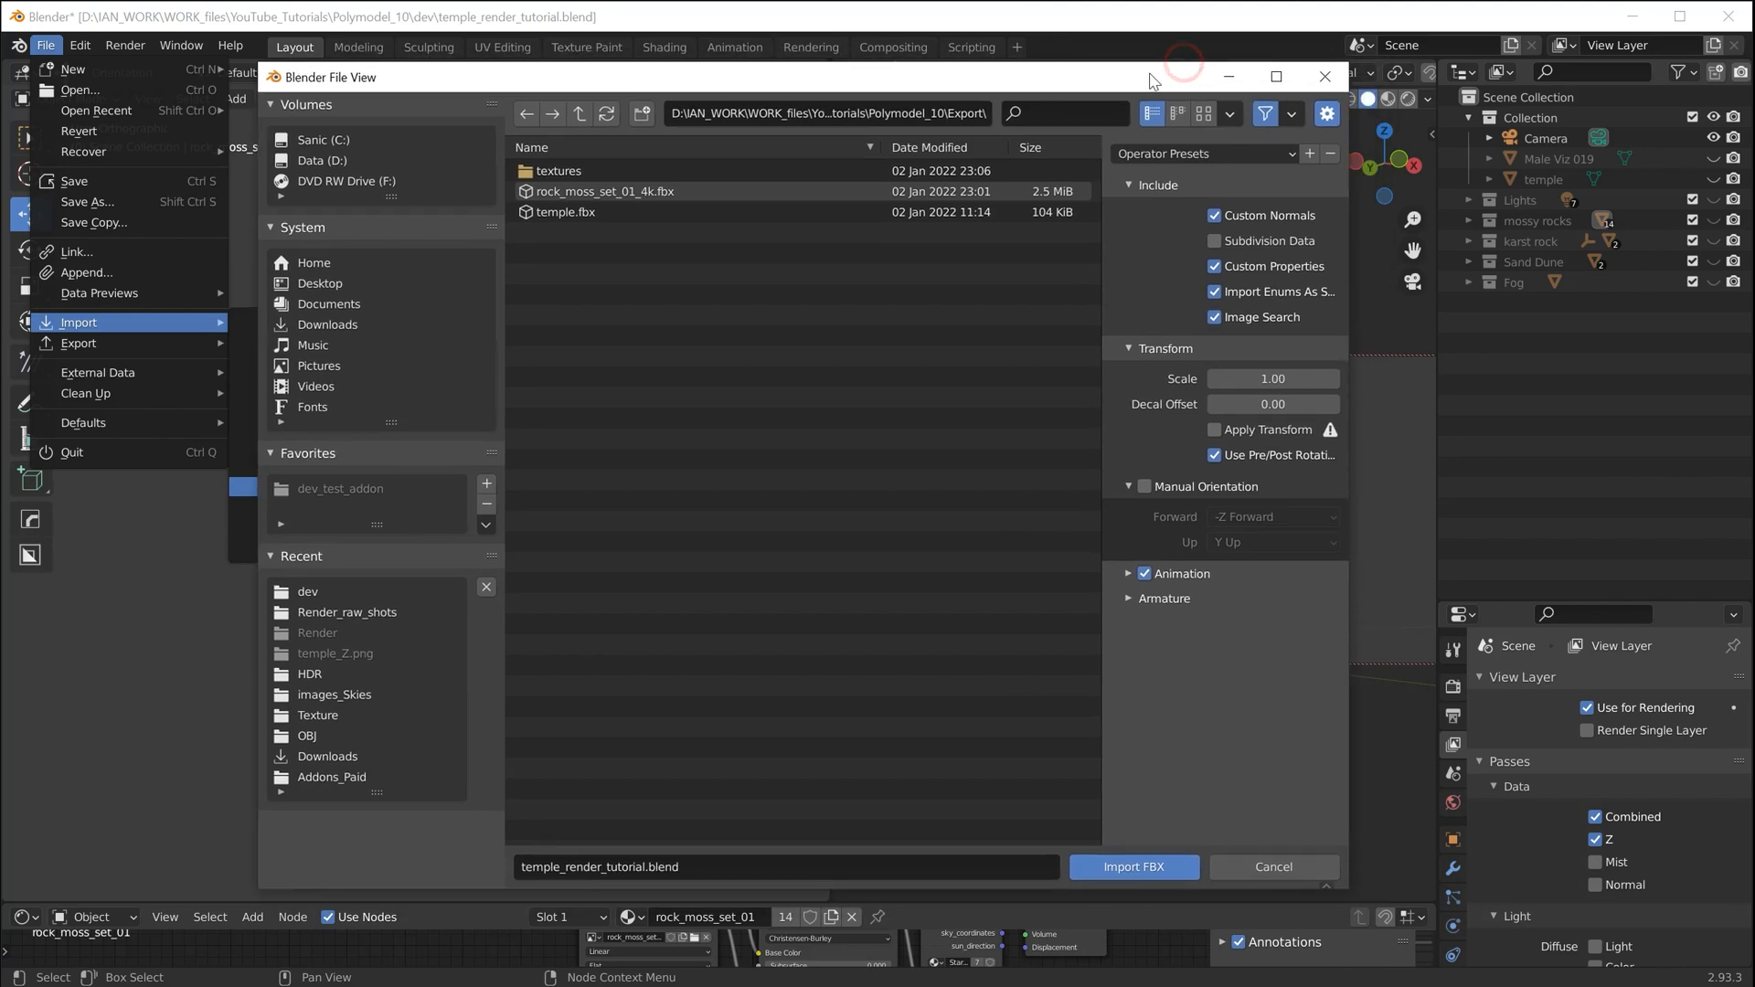
pyautogui.click(1321, 78)
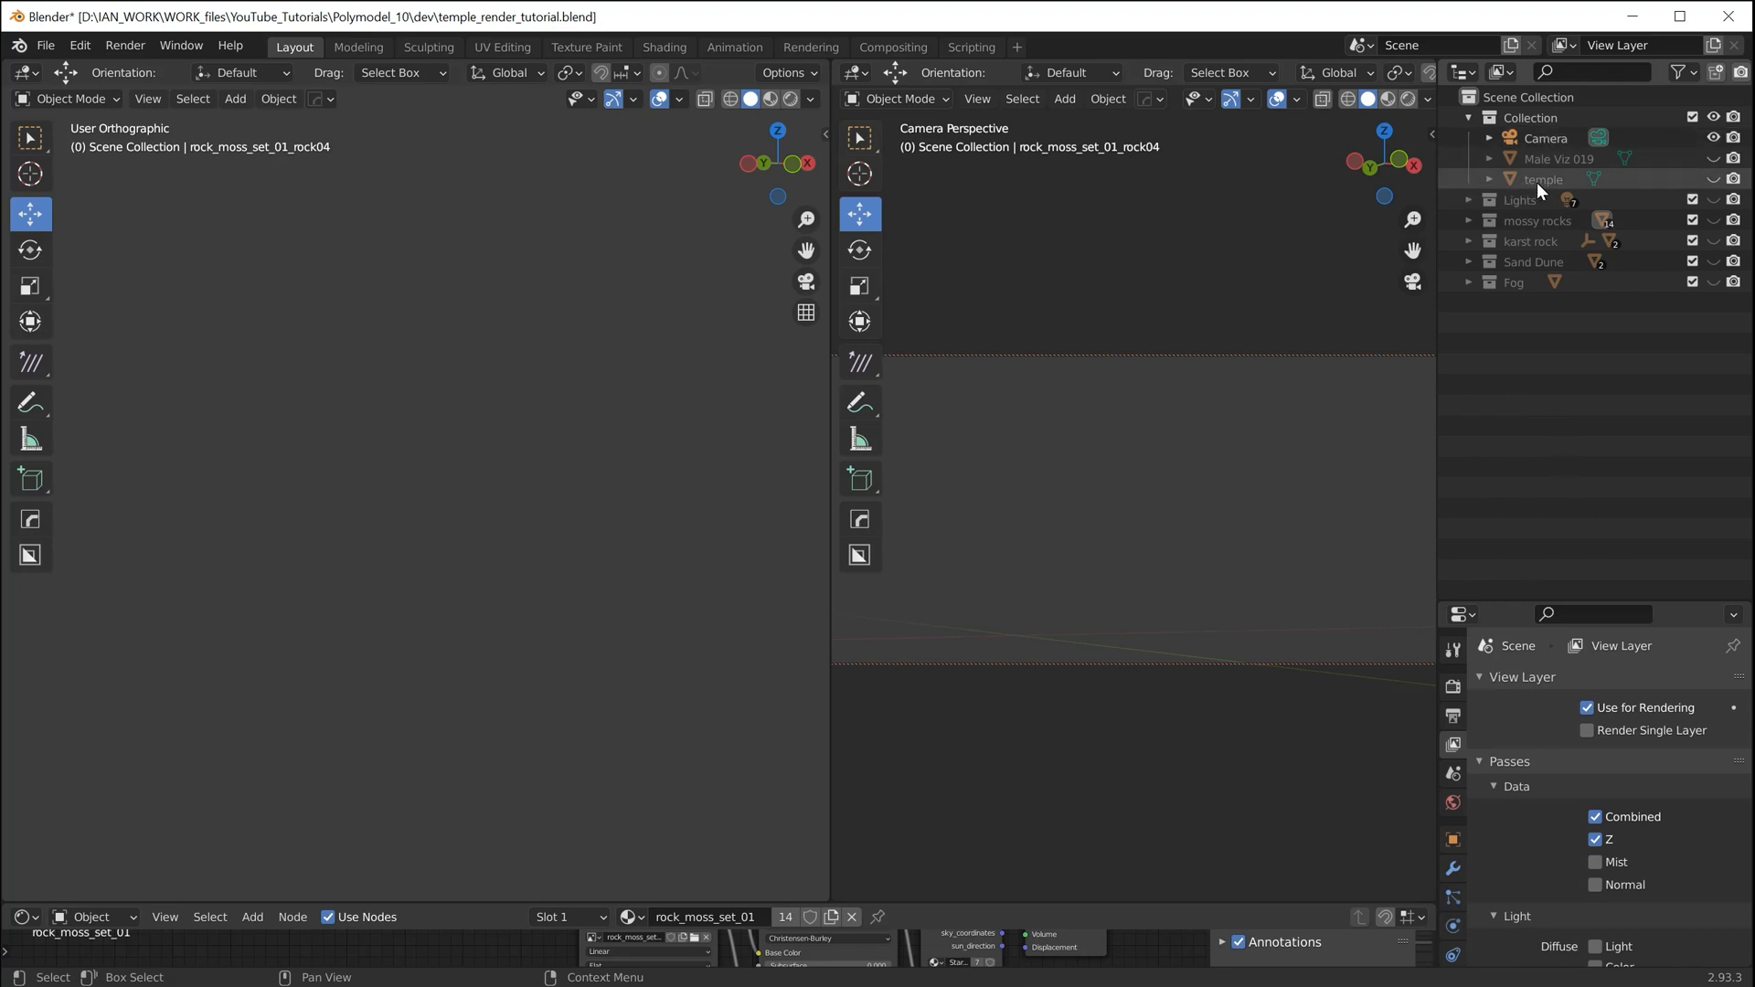
# Unhide the temple and select it, and unhide the Male Viz 019 figure in its doorway
pyautogui.click(1713, 179)
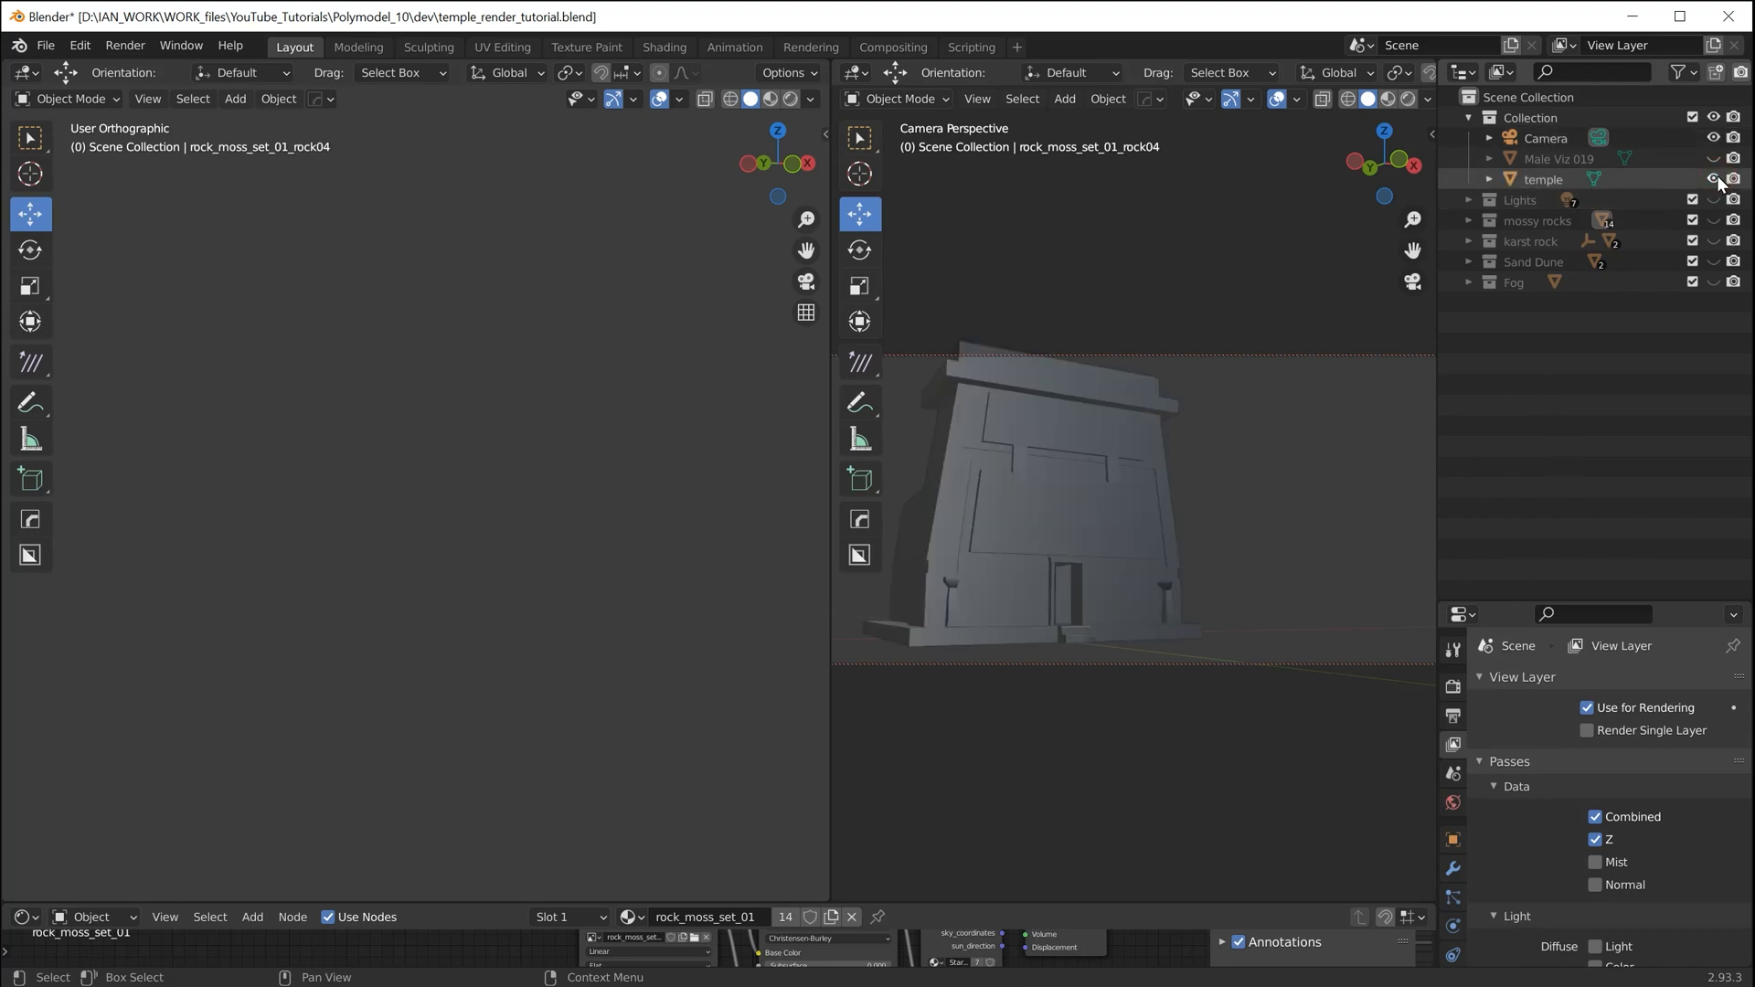
pyautogui.press('a')
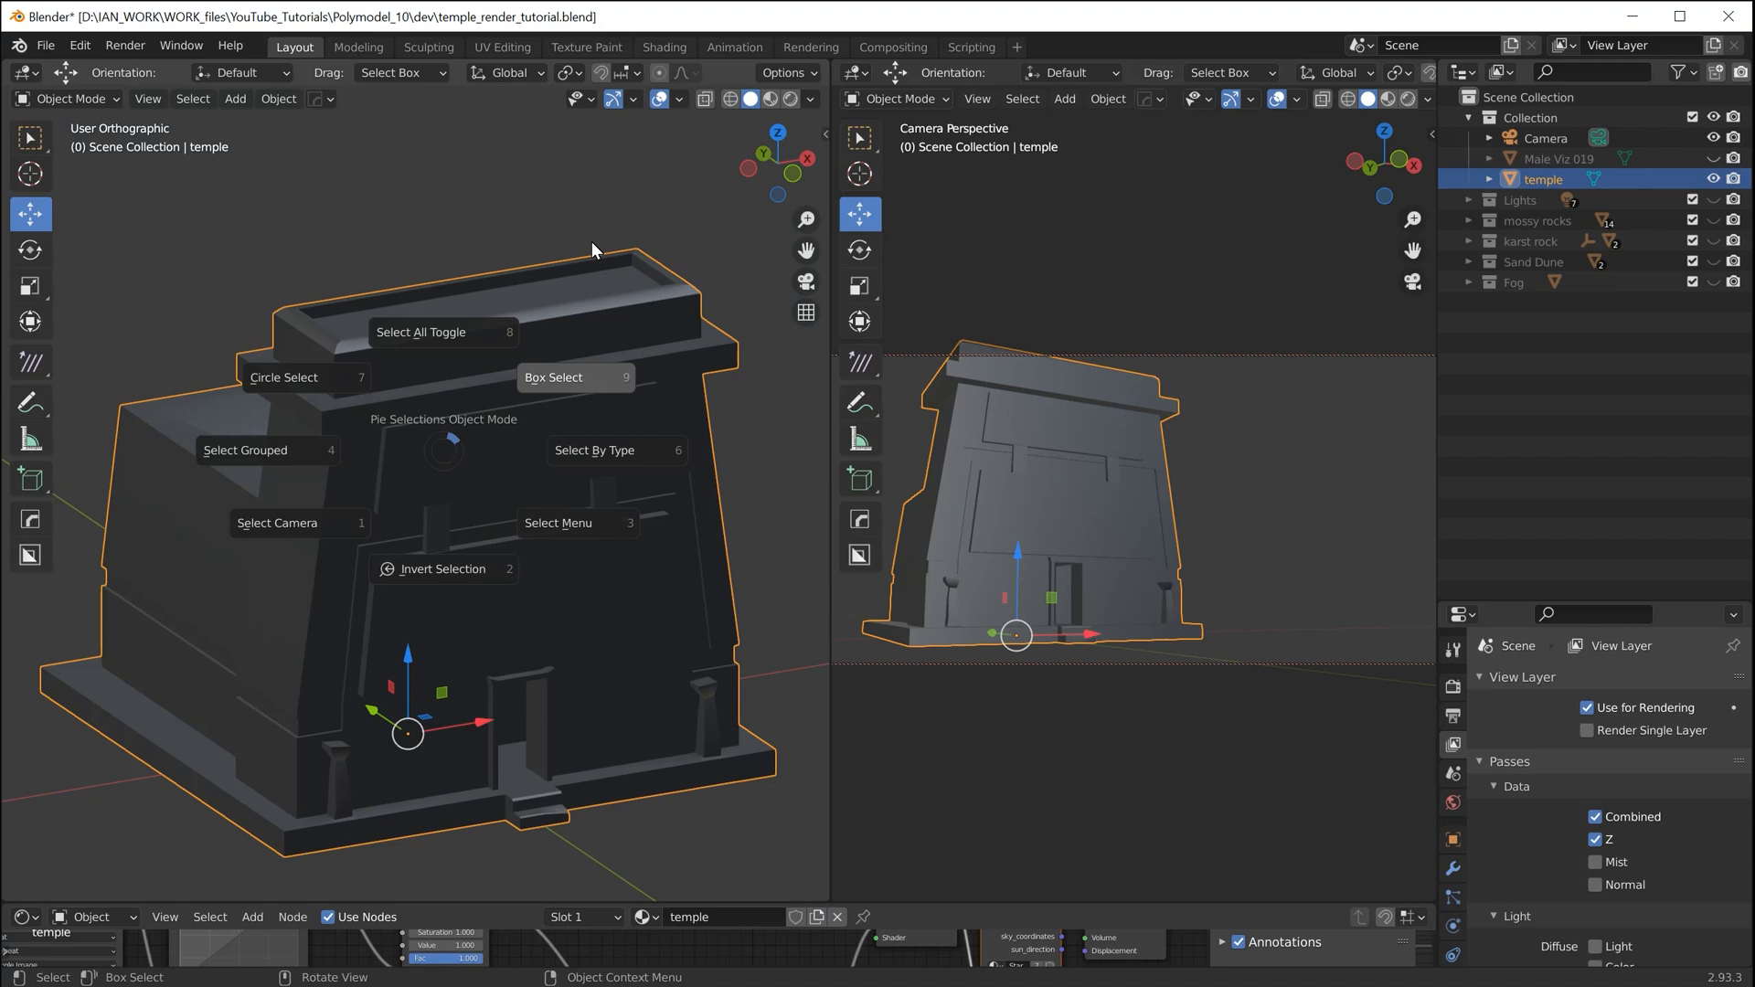
pyautogui.click(591, 241)
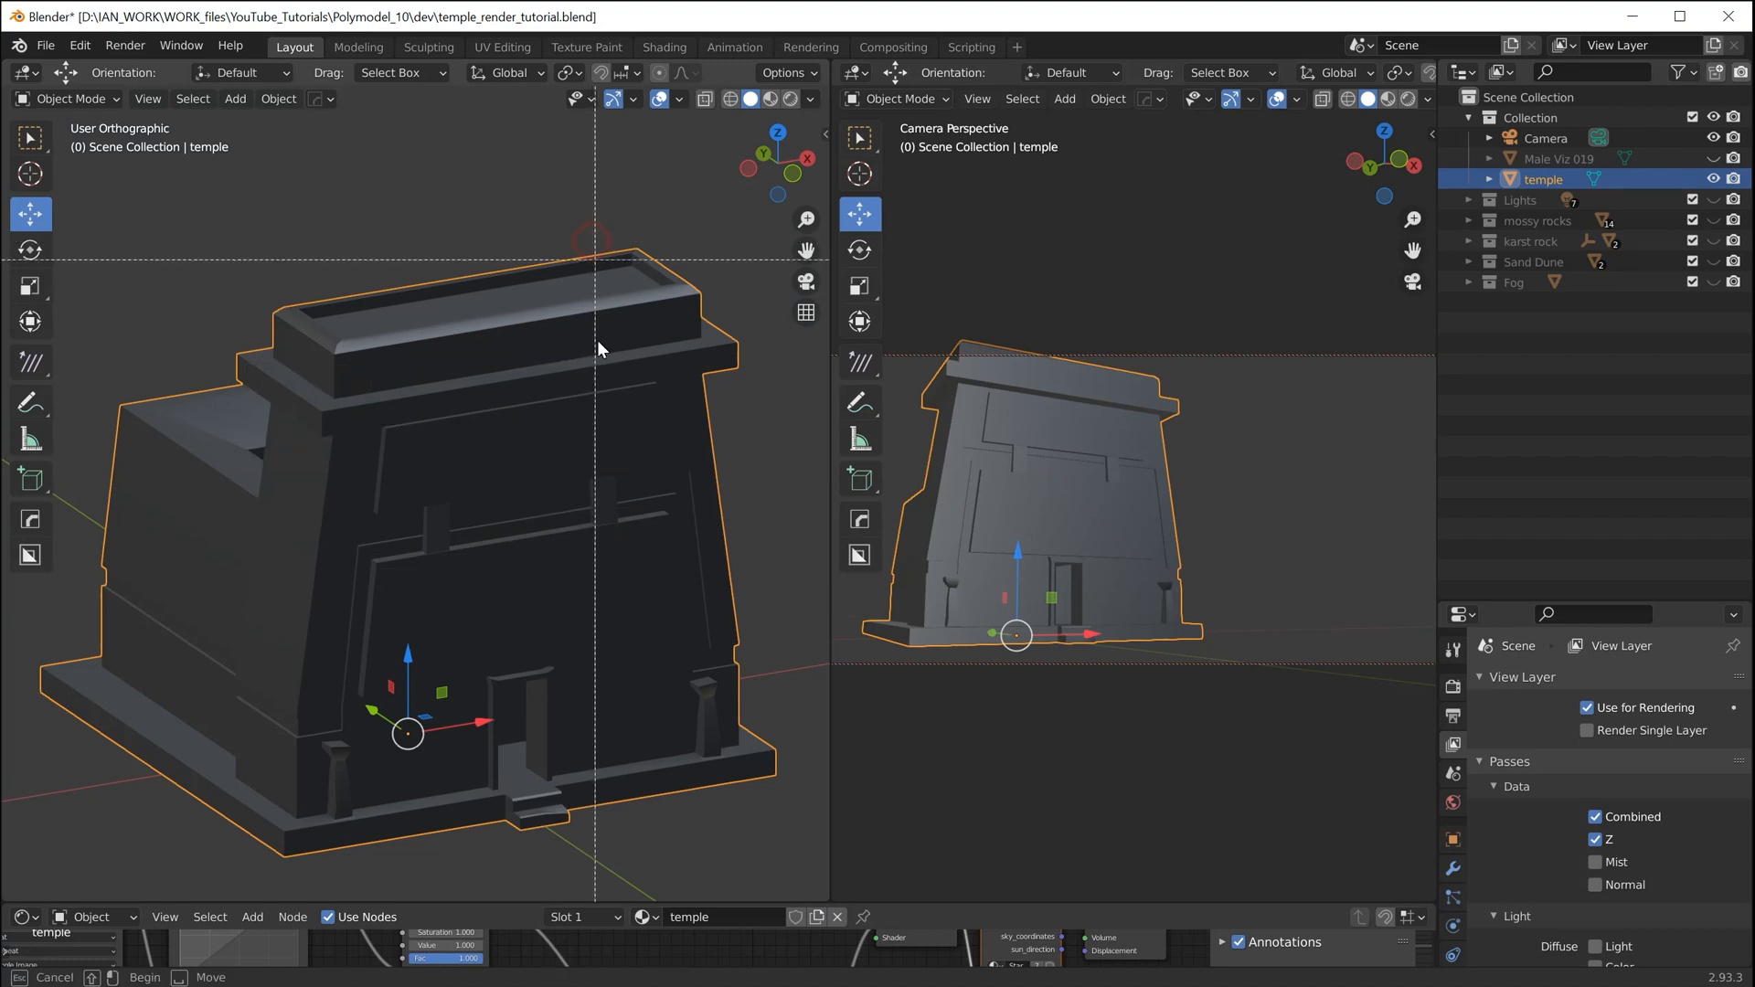
pyautogui.press('Escape')
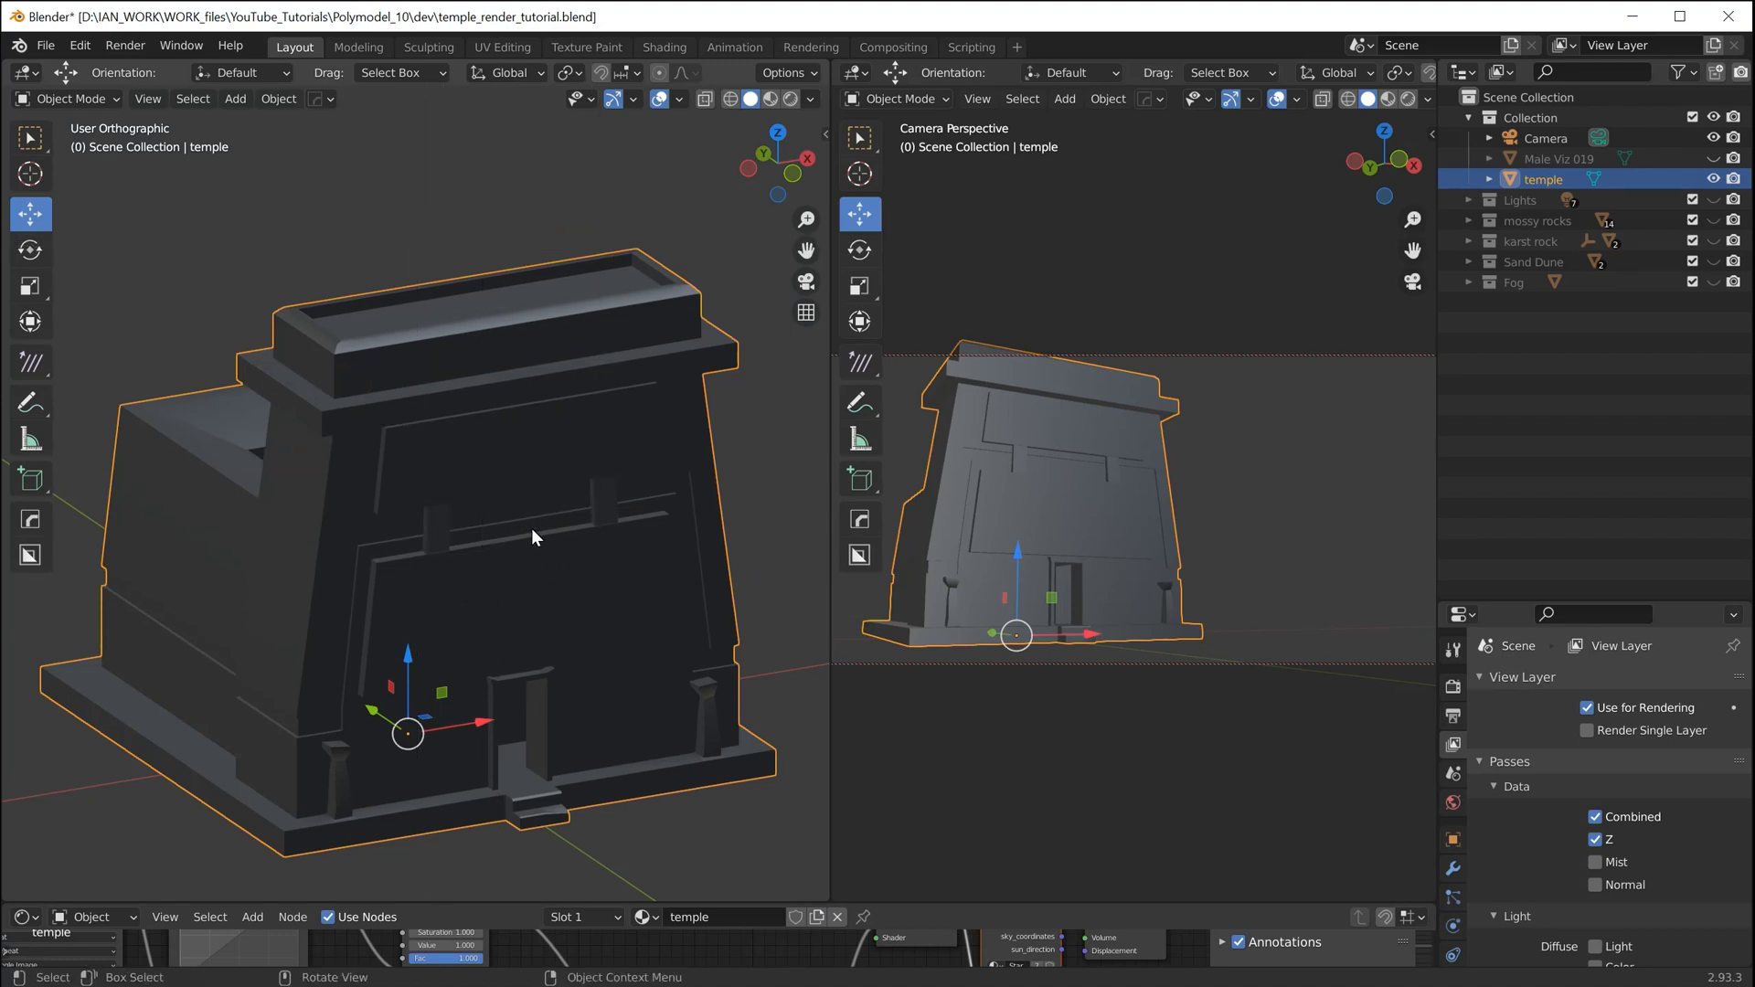
pyautogui.moveTo(530, 528); pyautogui.dragTo(535, 479, button='middle')
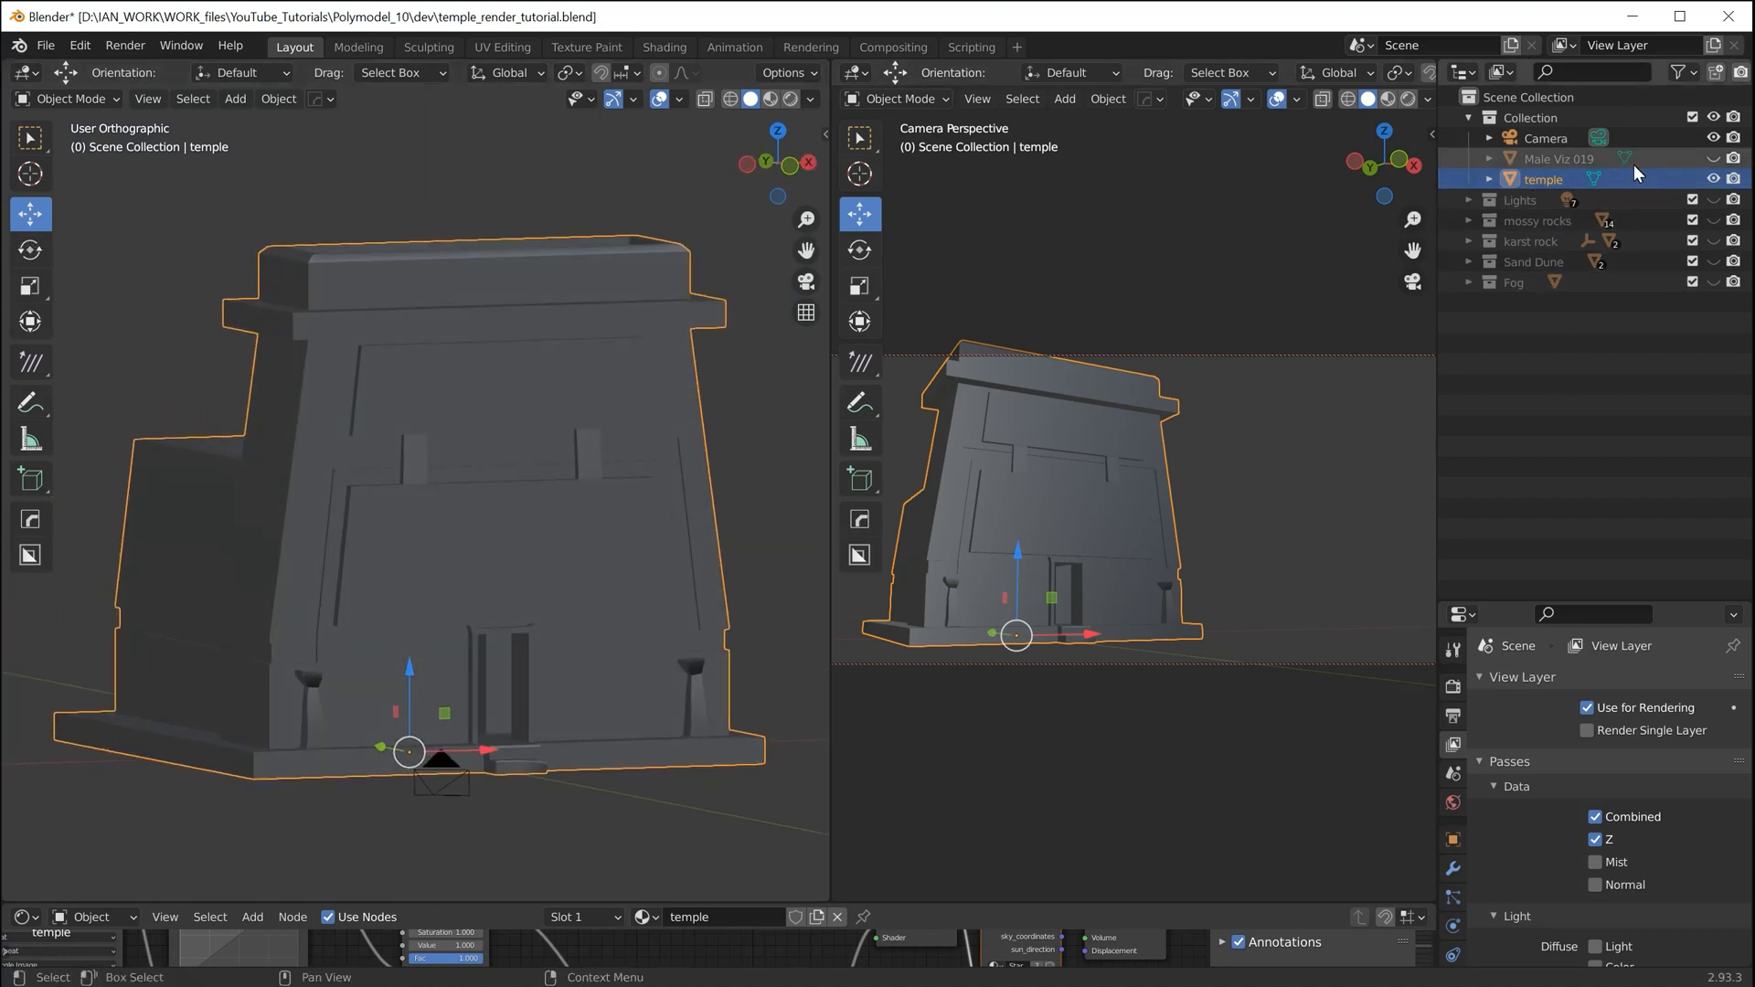
pyautogui.click(1711, 159)
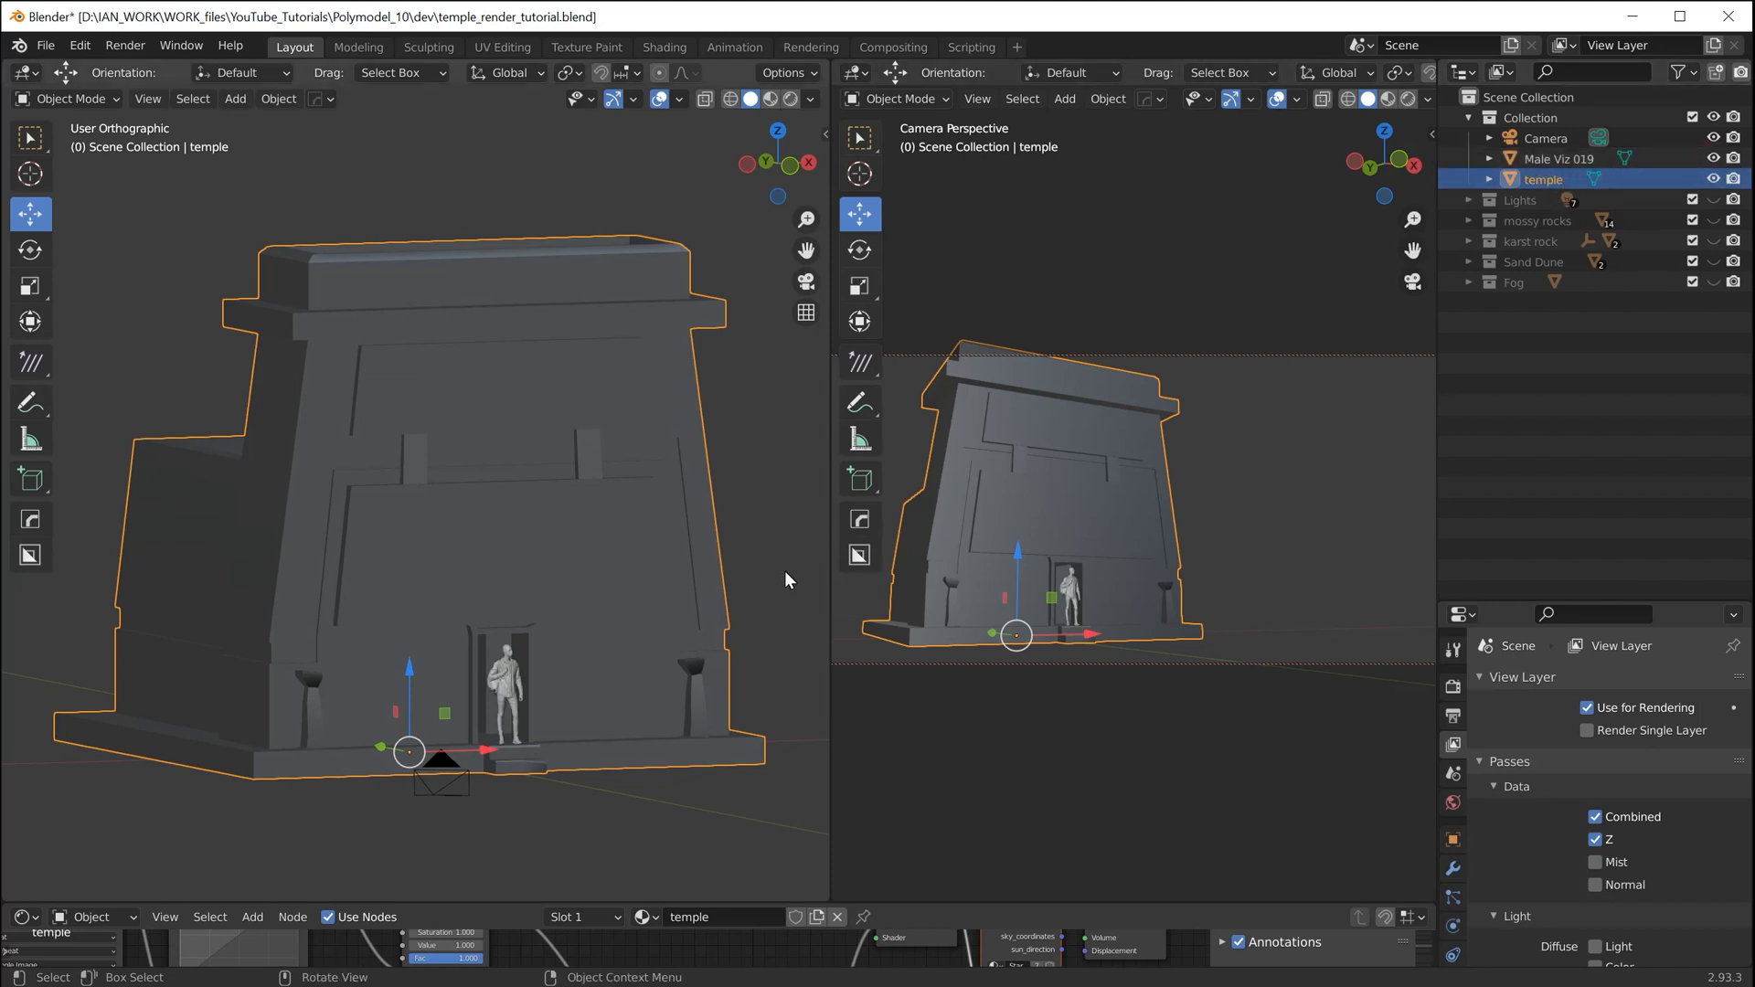
# Examine the male figure in the temple doorway up close and its scale against the whole building
pyautogui.moveTo(473, 693)
pyautogui.mouseDown(button='middle')
pyautogui.moveTo(610, 651)
pyautogui.moveTo(540, 695)
pyautogui.mouseUp(button='middle')
pyautogui.keyDown('alt'); pyautogui.moveTo(539, 681); pyautogui.dragTo(534, 664); pyautogui.keyUp('alt')
pyautogui.keyDown('alt'); pyautogui.moveTo(534, 664); pyautogui.dragTo(574, 530, button='right'); pyautogui.keyUp('alt')
pyautogui.keyDown('alt'); pyautogui.moveTo(614, 585); pyautogui.dragTo(457, 282, button='middle'); pyautogui.keyUp('alt')
pyautogui.keyDown('alt'); pyautogui.moveTo(538, 563); pyautogui.dragTo(509, 388, button='right'); pyautogui.keyUp('alt')
pyautogui.keyDown('alt'); pyautogui.moveTo(564, 425); pyautogui.dragTo(270, 423, button='middle'); pyautogui.keyUp('alt')
pyautogui.keyDown('alt'); pyautogui.moveTo(550, 591); pyautogui.dragTo(528, 532, button='right'); pyautogui.keyUp('alt')
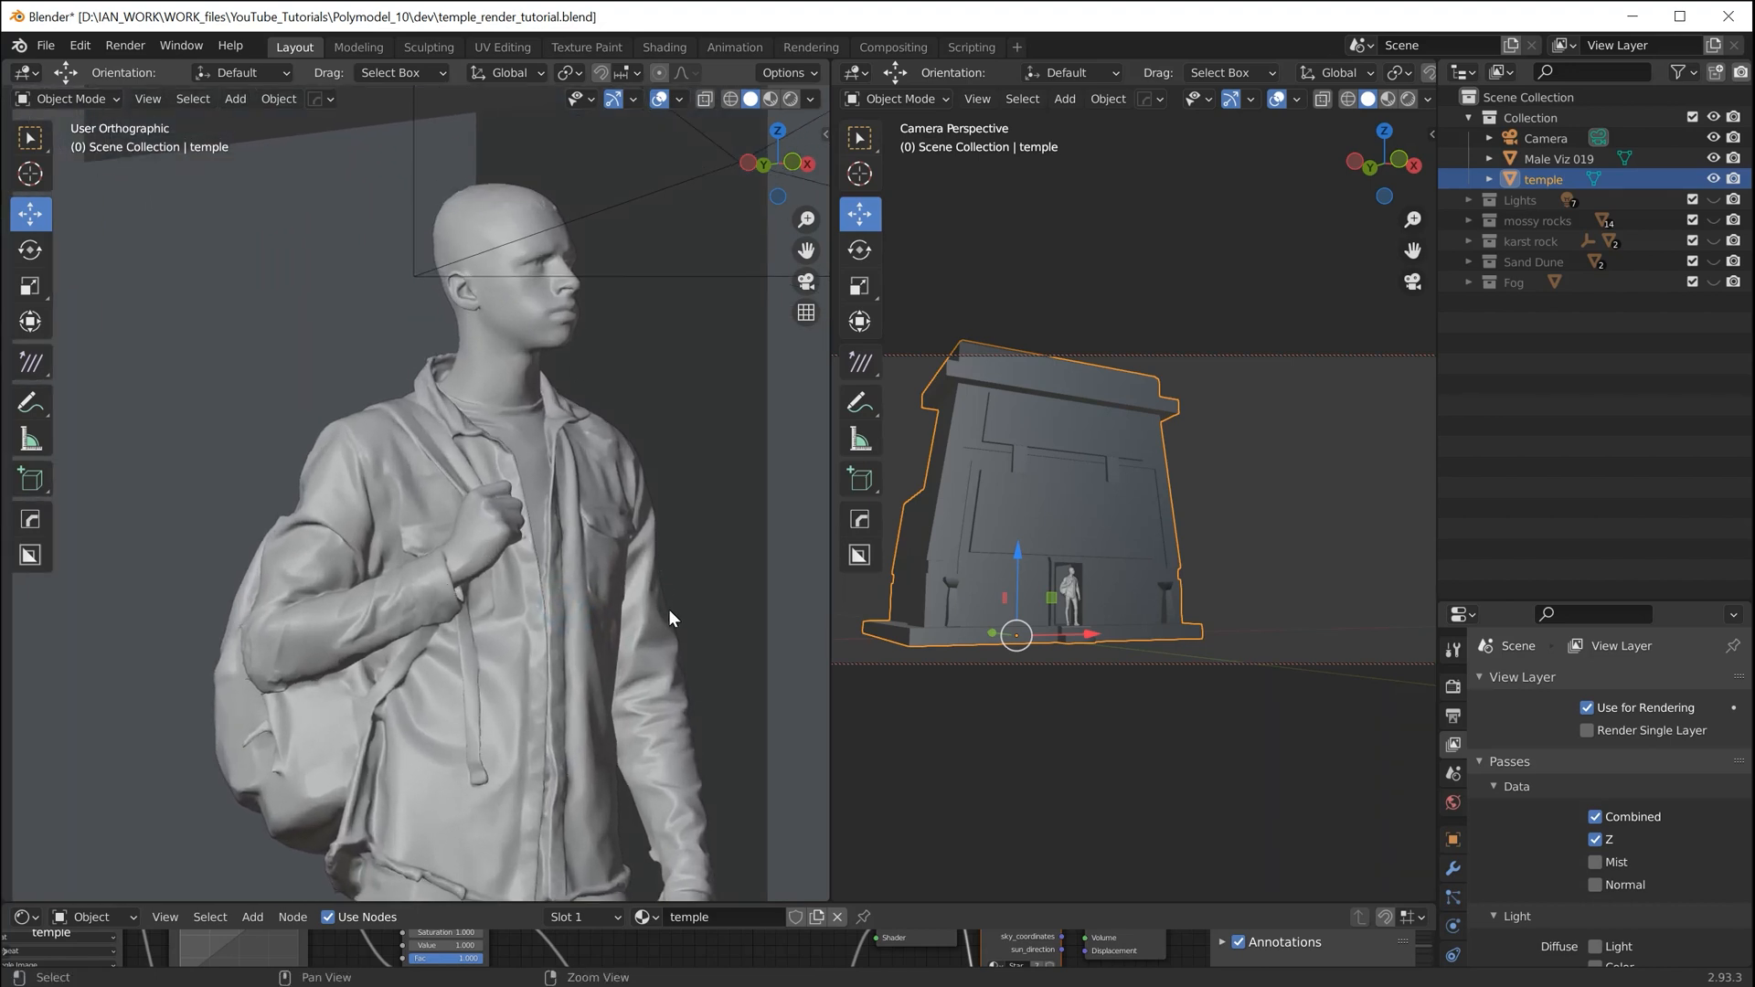
pyautogui.keyDown('alt'); pyautogui.moveTo(465, 421); pyautogui.dragTo(570, 671, button='right'); pyautogui.keyUp('alt')
pyautogui.keyDown('alt'); pyautogui.moveTo(526, 511); pyautogui.dragTo(558, 671, button='right'); pyautogui.keyUp('alt')
pyautogui.keyDown('alt'); pyautogui.moveTo(507, 567); pyautogui.dragTo(530, 731, button='right'); pyautogui.keyUp('alt')
pyautogui.keyDown('alt'); pyautogui.moveTo(566, 366); pyautogui.dragTo(594, 521, button='middle'); pyautogui.keyUp('alt')
pyautogui.keyDown('alt'); pyautogui.moveTo(612, 512); pyautogui.dragTo(662, 523); pyautogui.keyUp('alt')
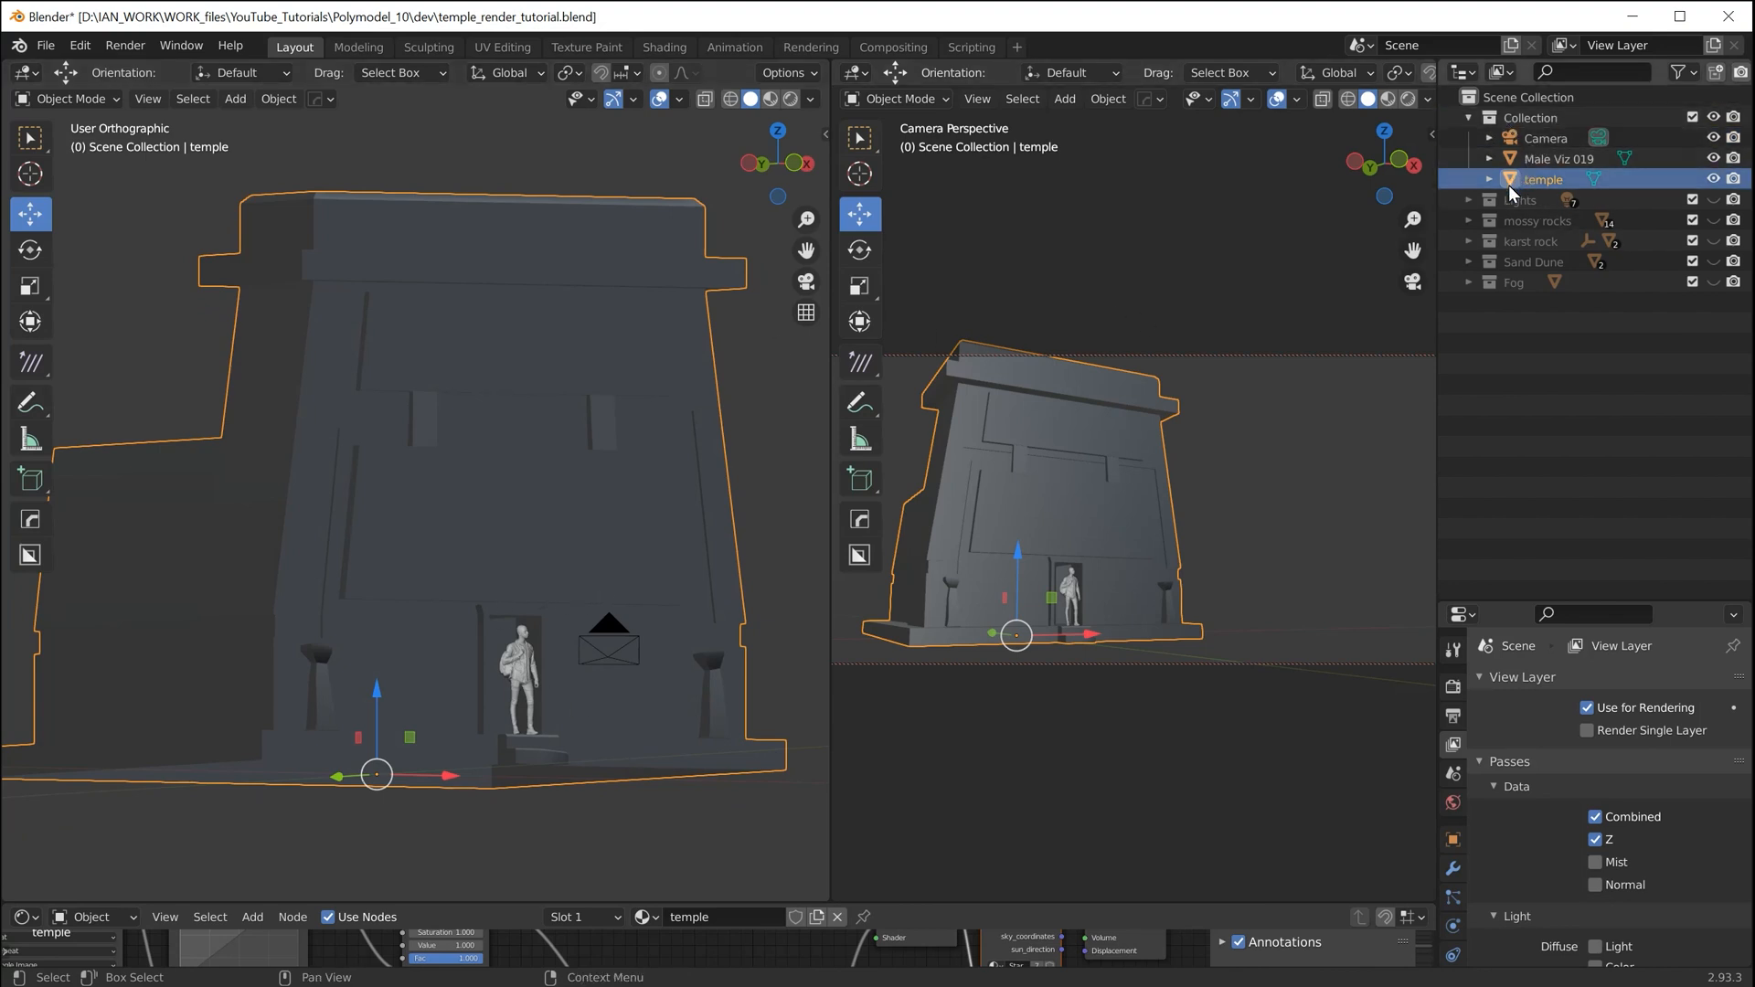
# Collapse the main Collection, expand the mossy rocks collection and make it visible
pyautogui.click(1469, 118)
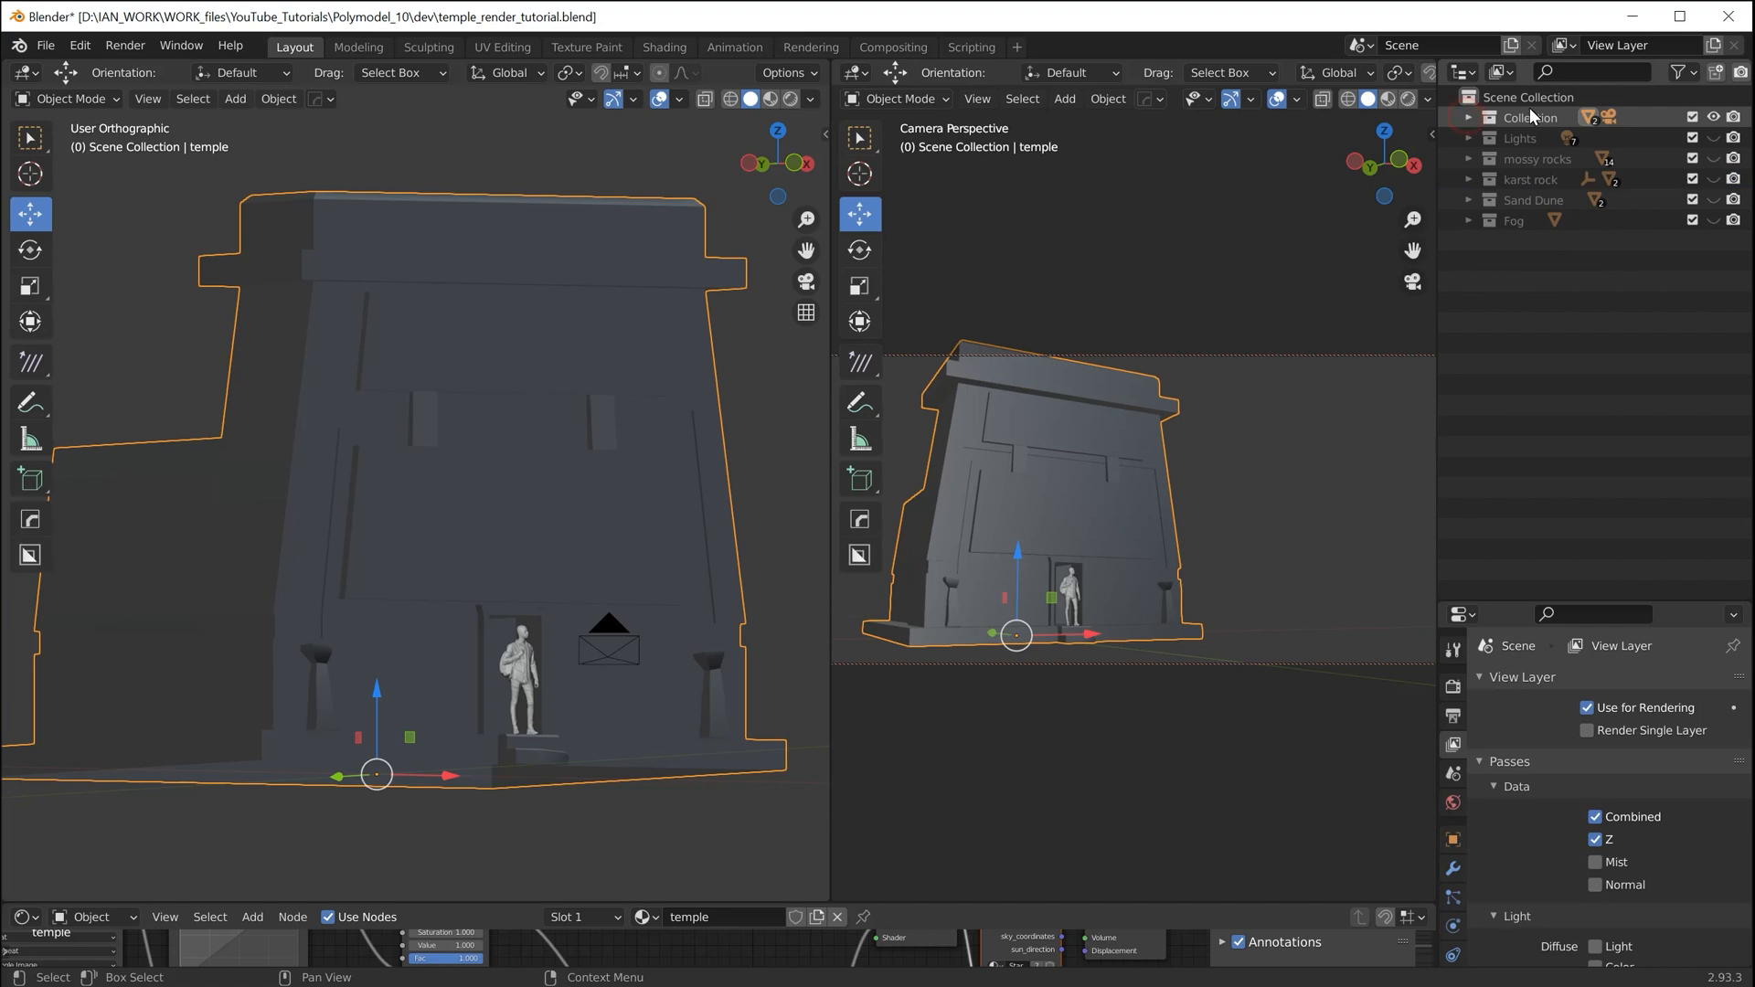
pyautogui.click(1469, 159)
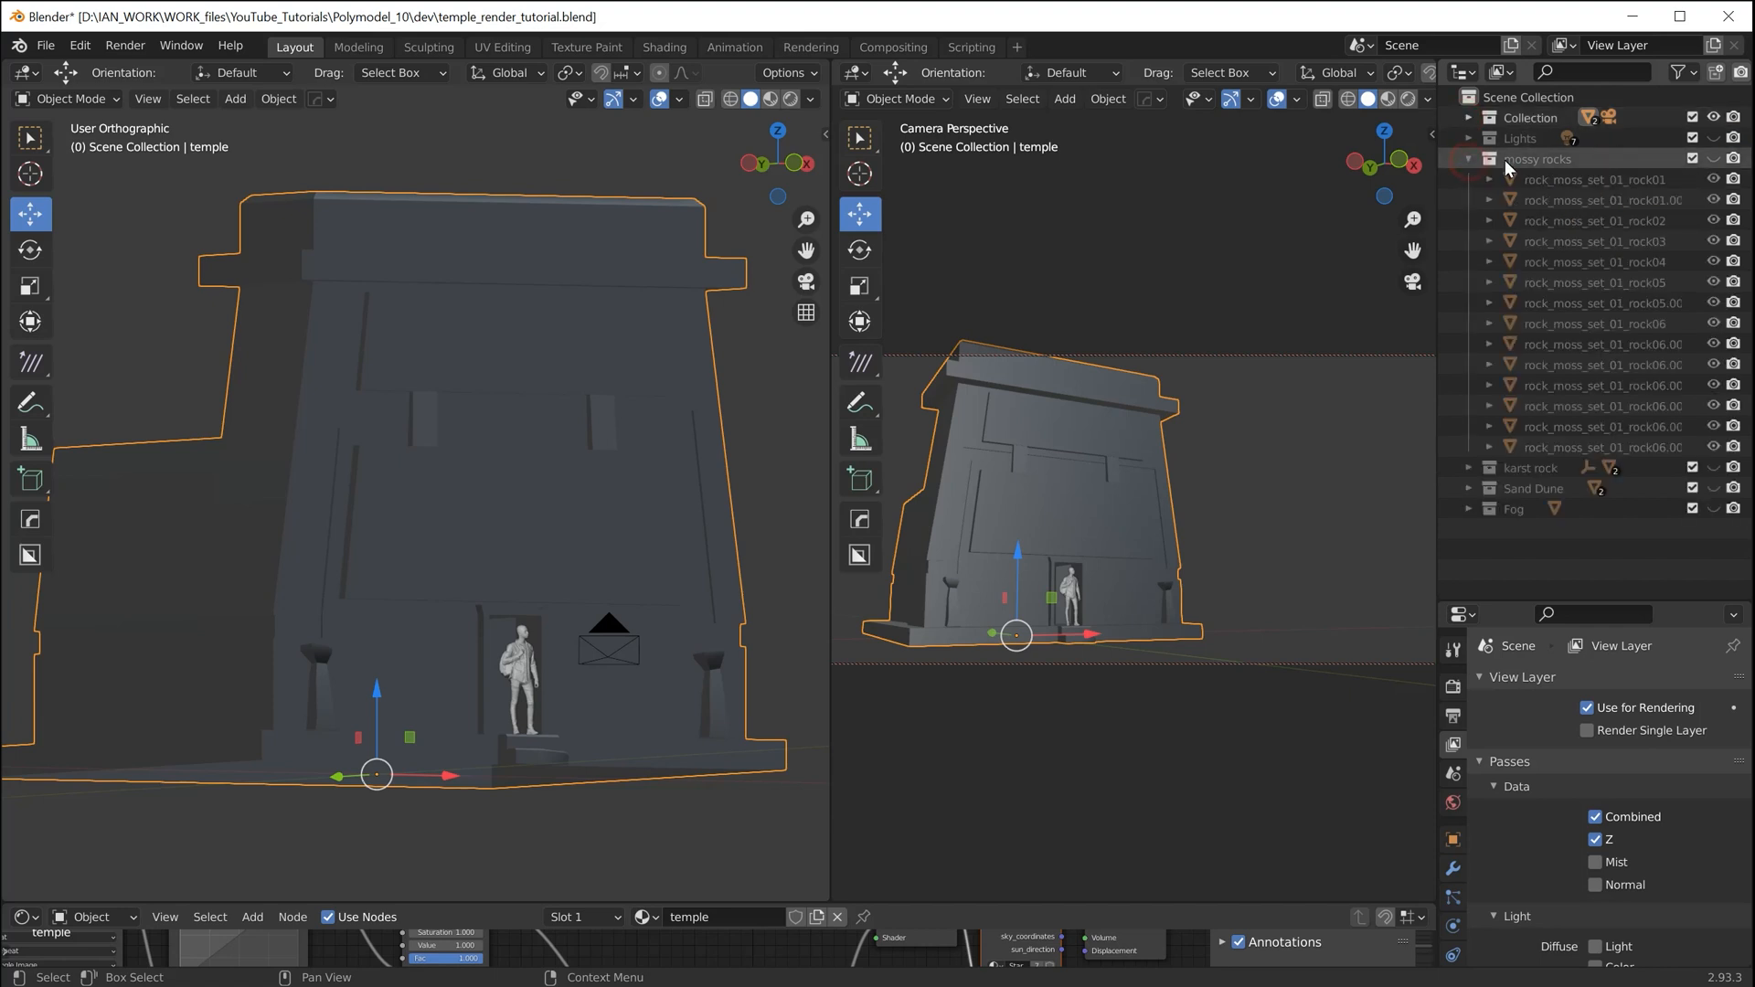
pyautogui.click(1713, 159)
pyautogui.scroll(-2, 566, 530)
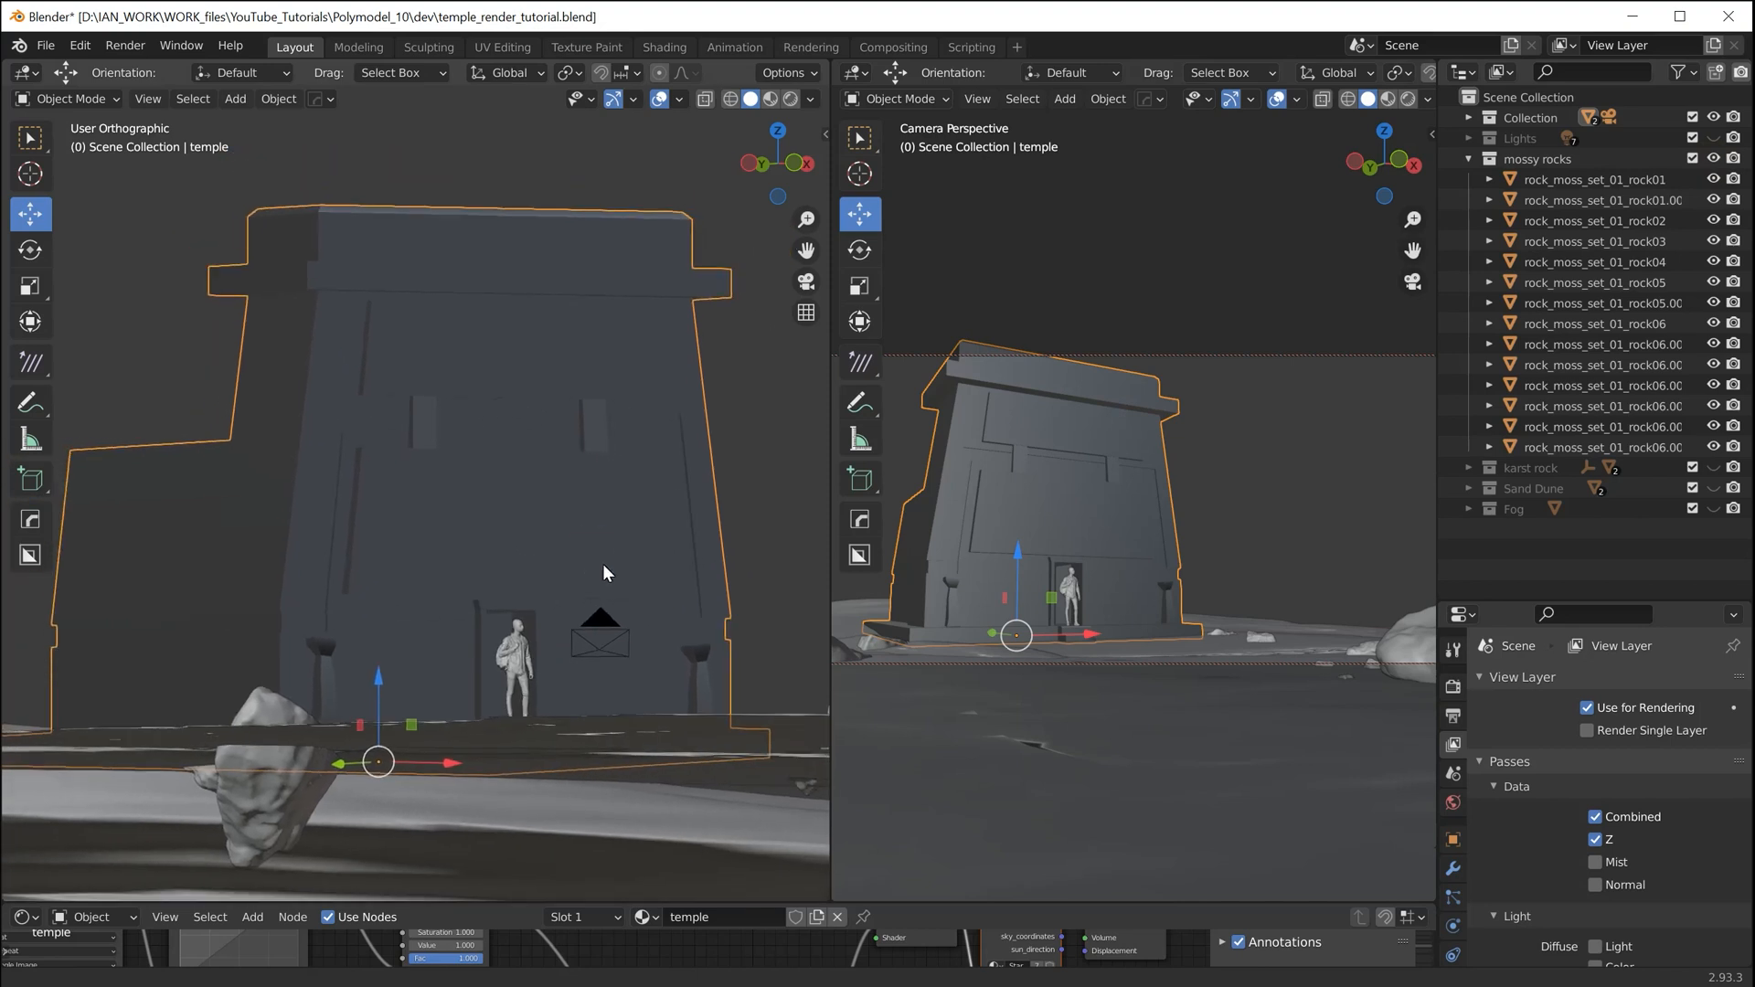
# Examine the rock_moss_set_01_rock04 ground, the rock_moss_set_01_rock05 boulder and the small rocks around the temple, and collapse the mossy rocks collection
pyautogui.moveTo(603, 566); pyautogui.dragTo(776, 718, button='middle')
pyautogui.scroll(-3, 776, 718)
pyautogui.keyDown('shift'); pyautogui.moveTo(754, 652); pyautogui.dragTo(612, 720, button='middle'); pyautogui.keyUp('shift')
pyautogui.click(562, 364)
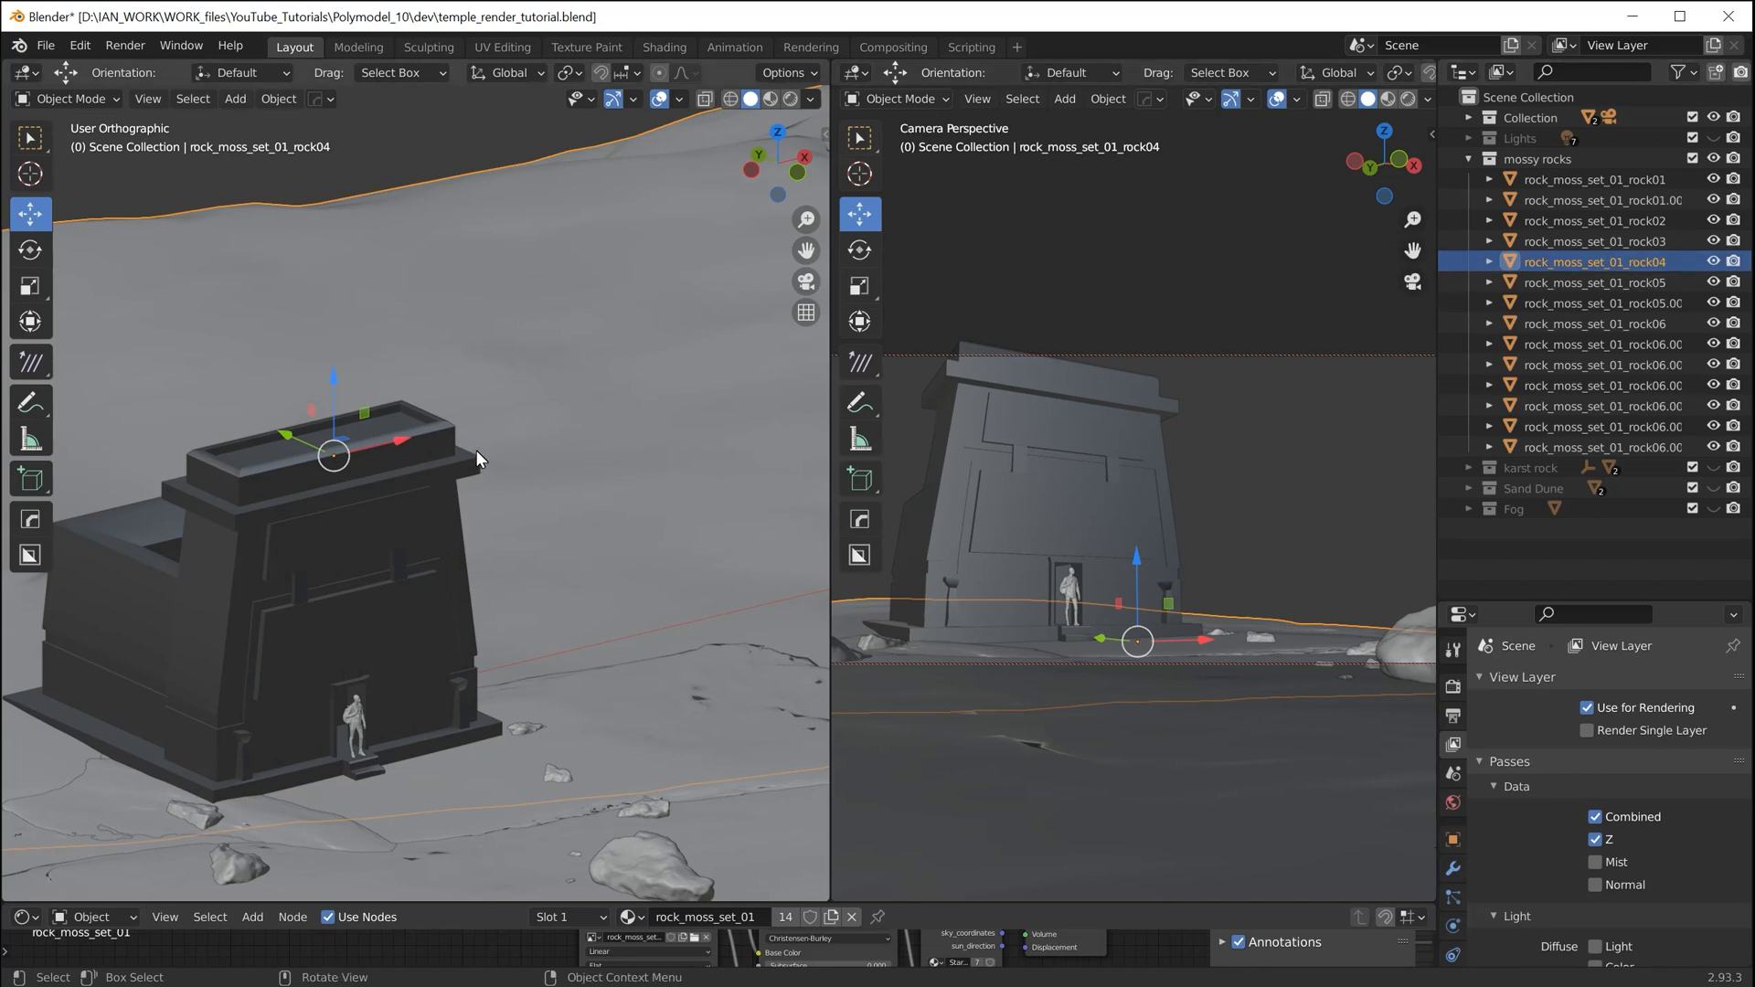
pyautogui.keyDown('shift'); pyautogui.moveTo(607, 540); pyautogui.dragTo(616, 396, button='middle'); pyautogui.keyUp('shift')
pyautogui.moveTo(551, 502); pyautogui.dragTo(581, 429, button='middle')
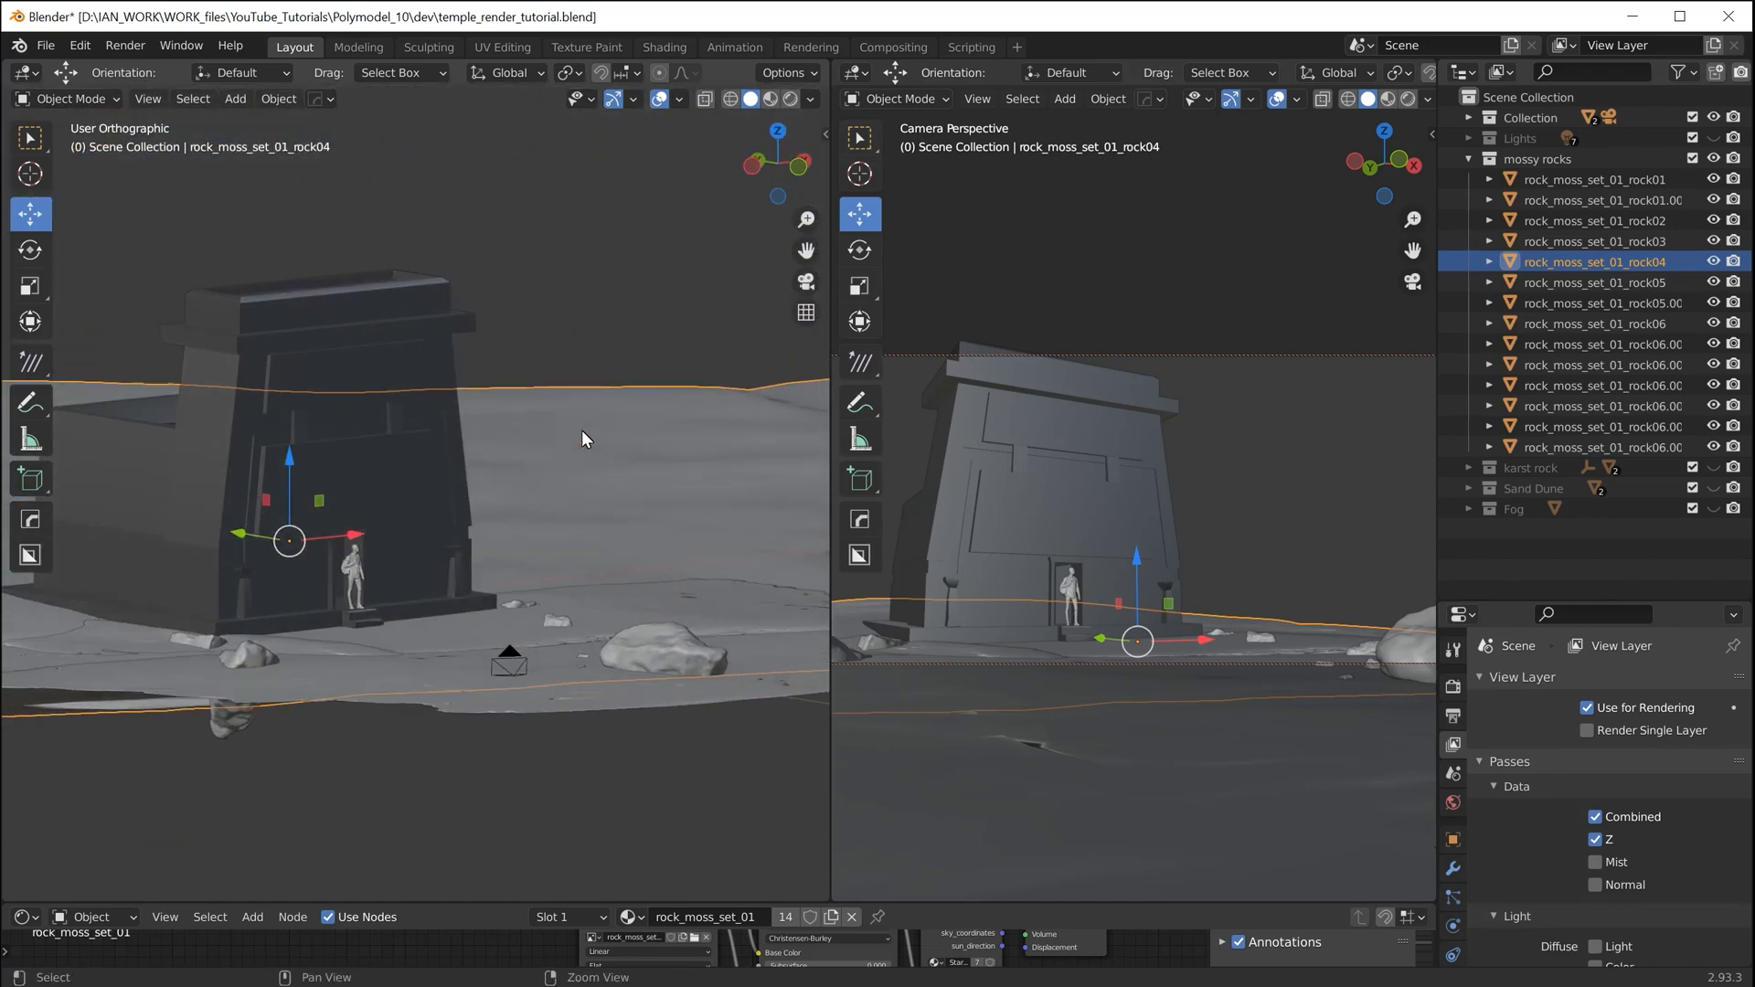
pyautogui.click(678, 658)
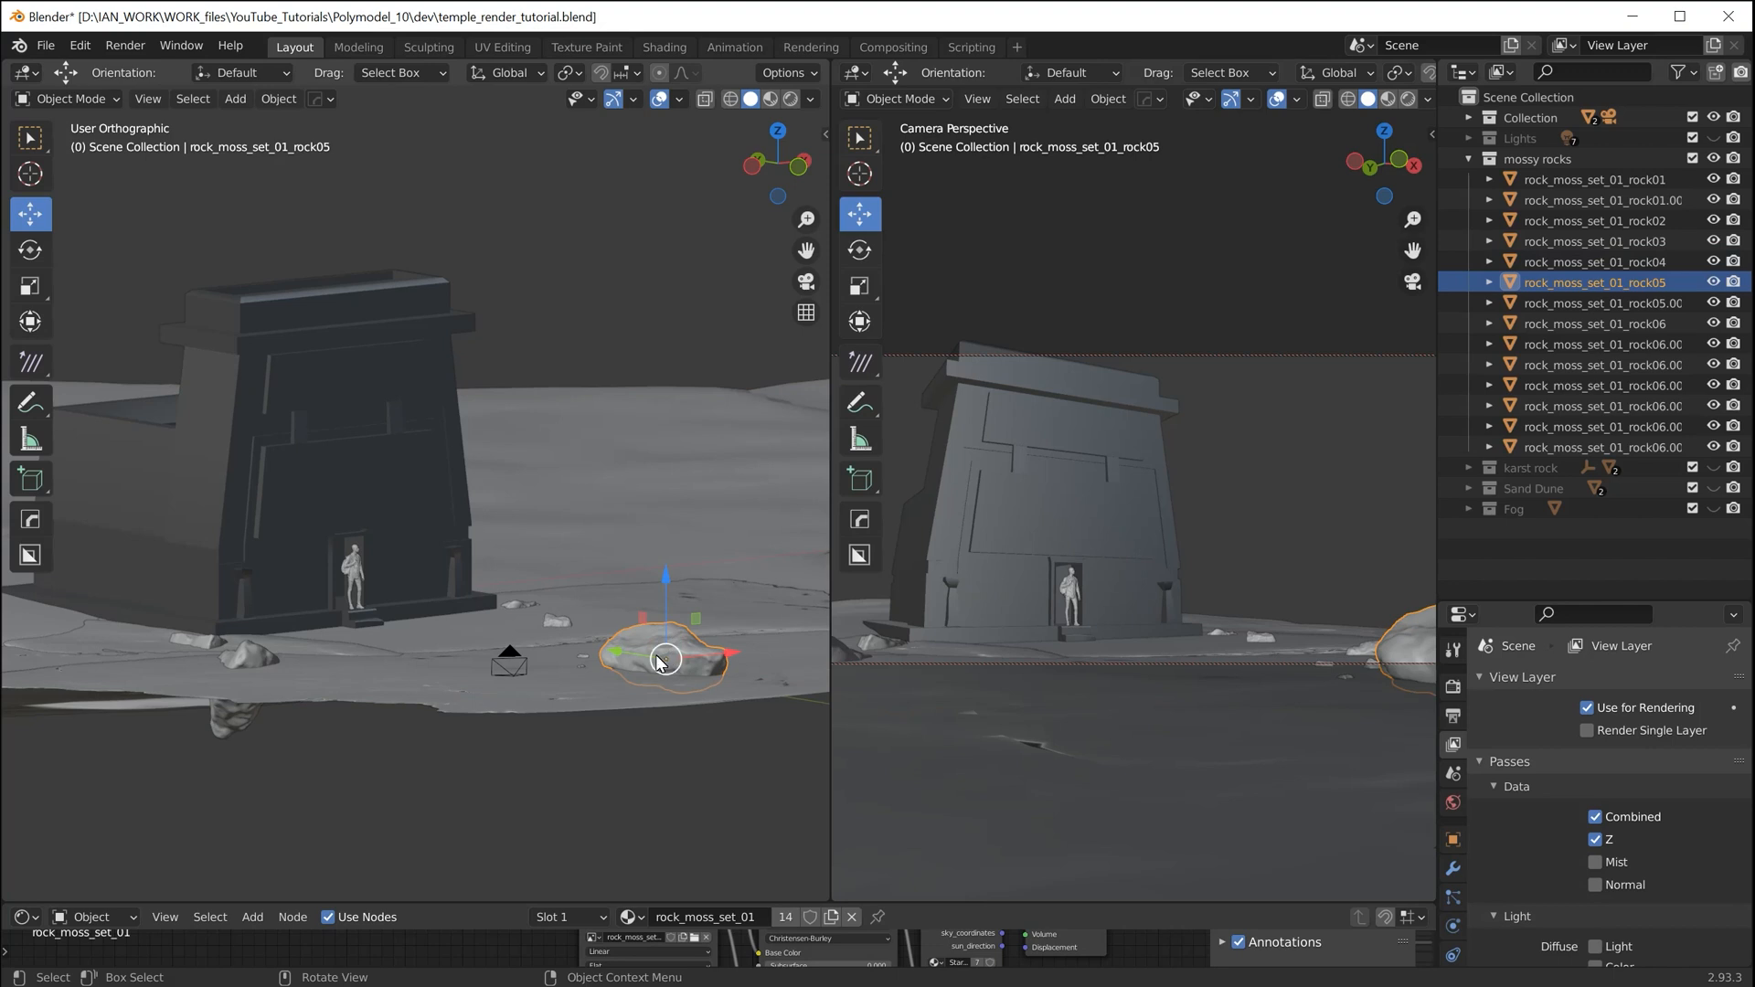
pyautogui.click(22, 290)
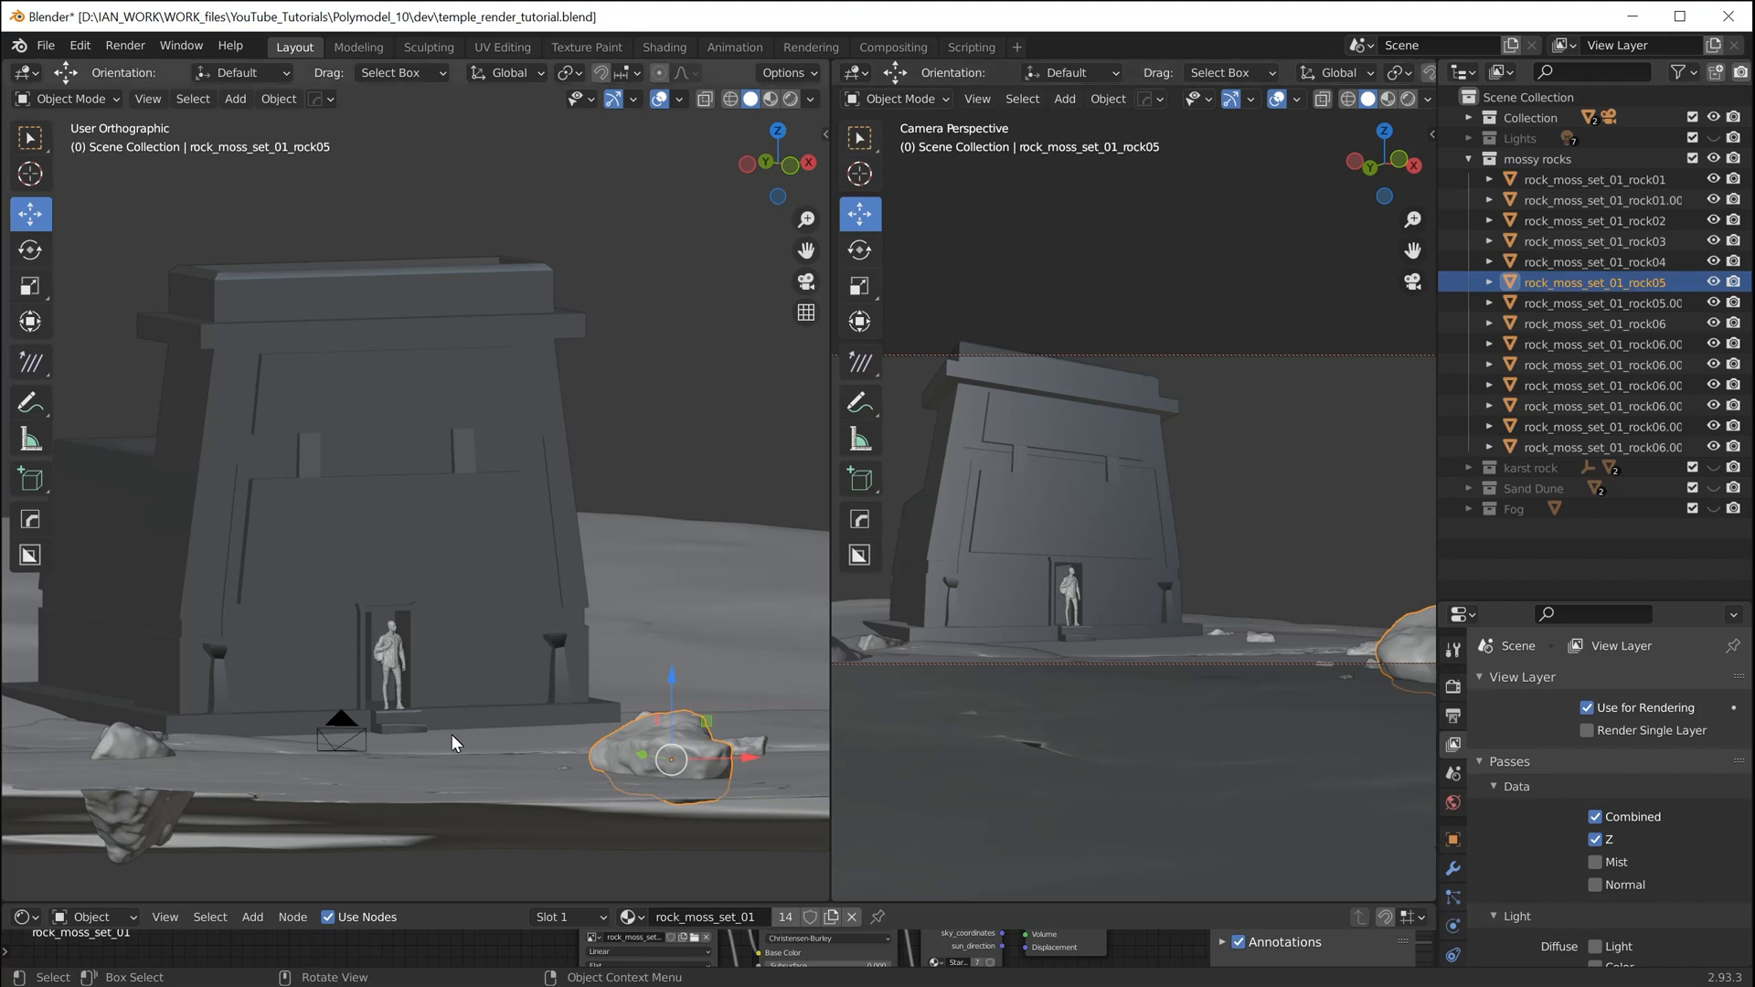
pyautogui.moveTo(556, 758); pyautogui.dragTo(468, 505, button='middle')
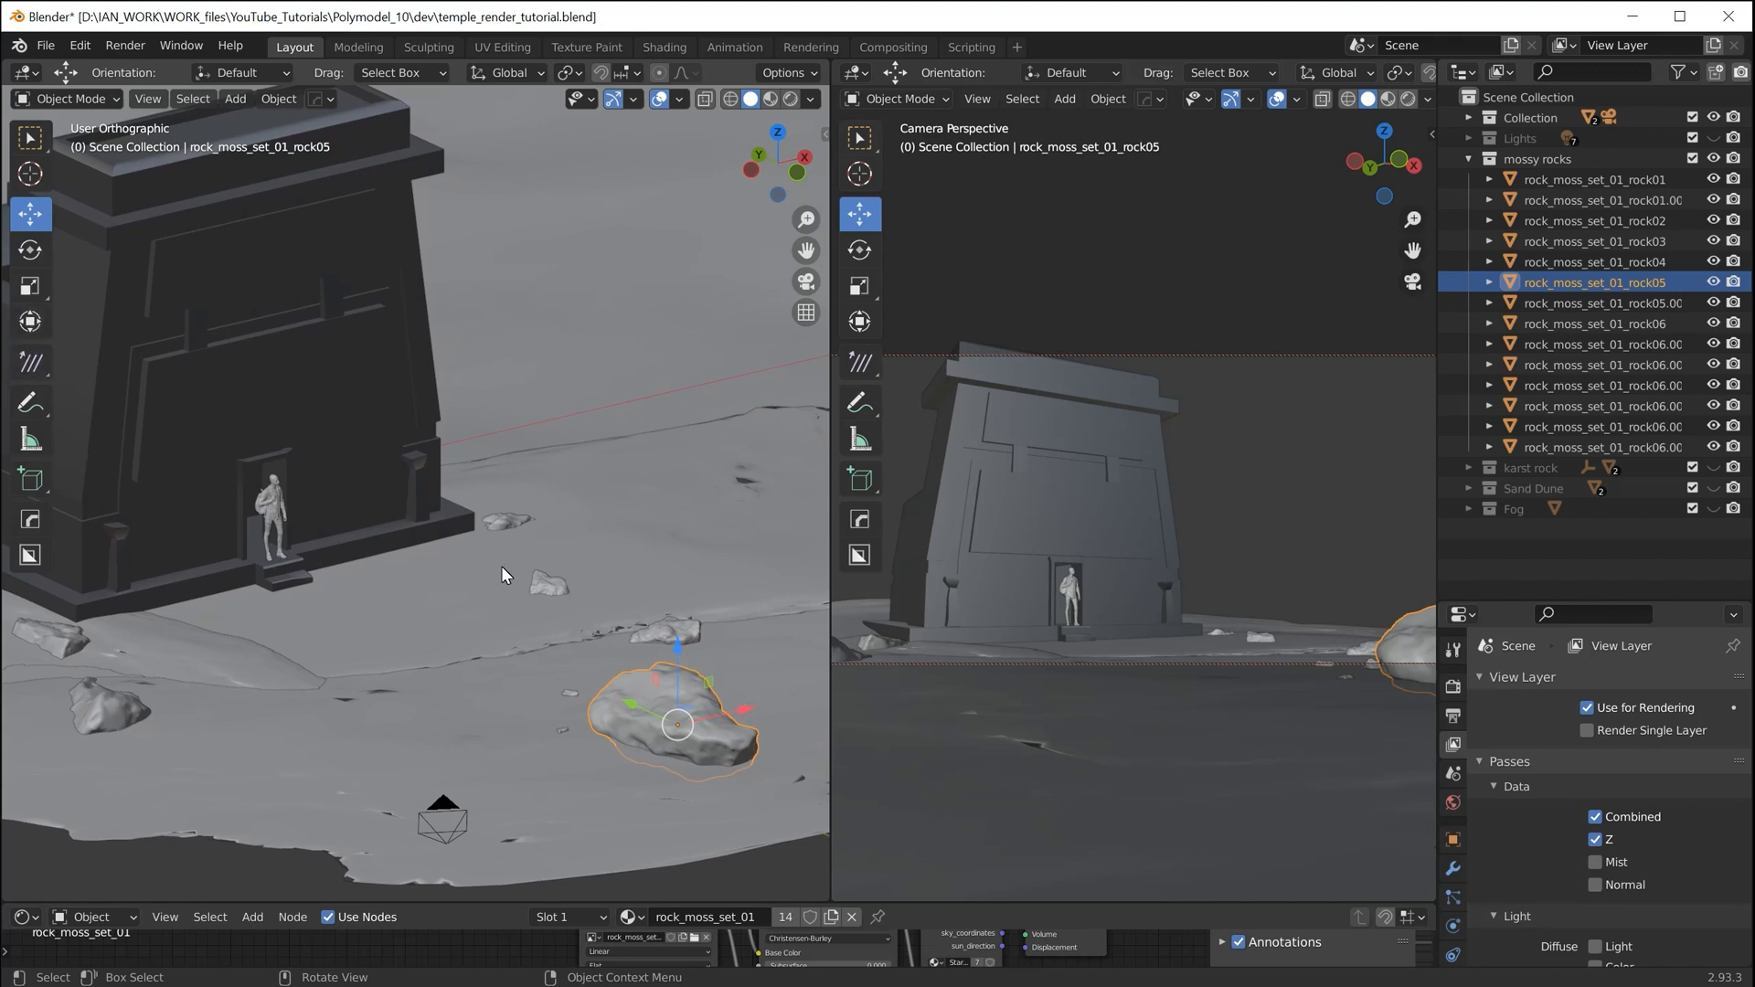
pyautogui.keyDown('ctrl'); pyautogui.moveTo(501, 567); pyautogui.dragTo(496, 148, button='middle'); pyautogui.keyUp('ctrl')
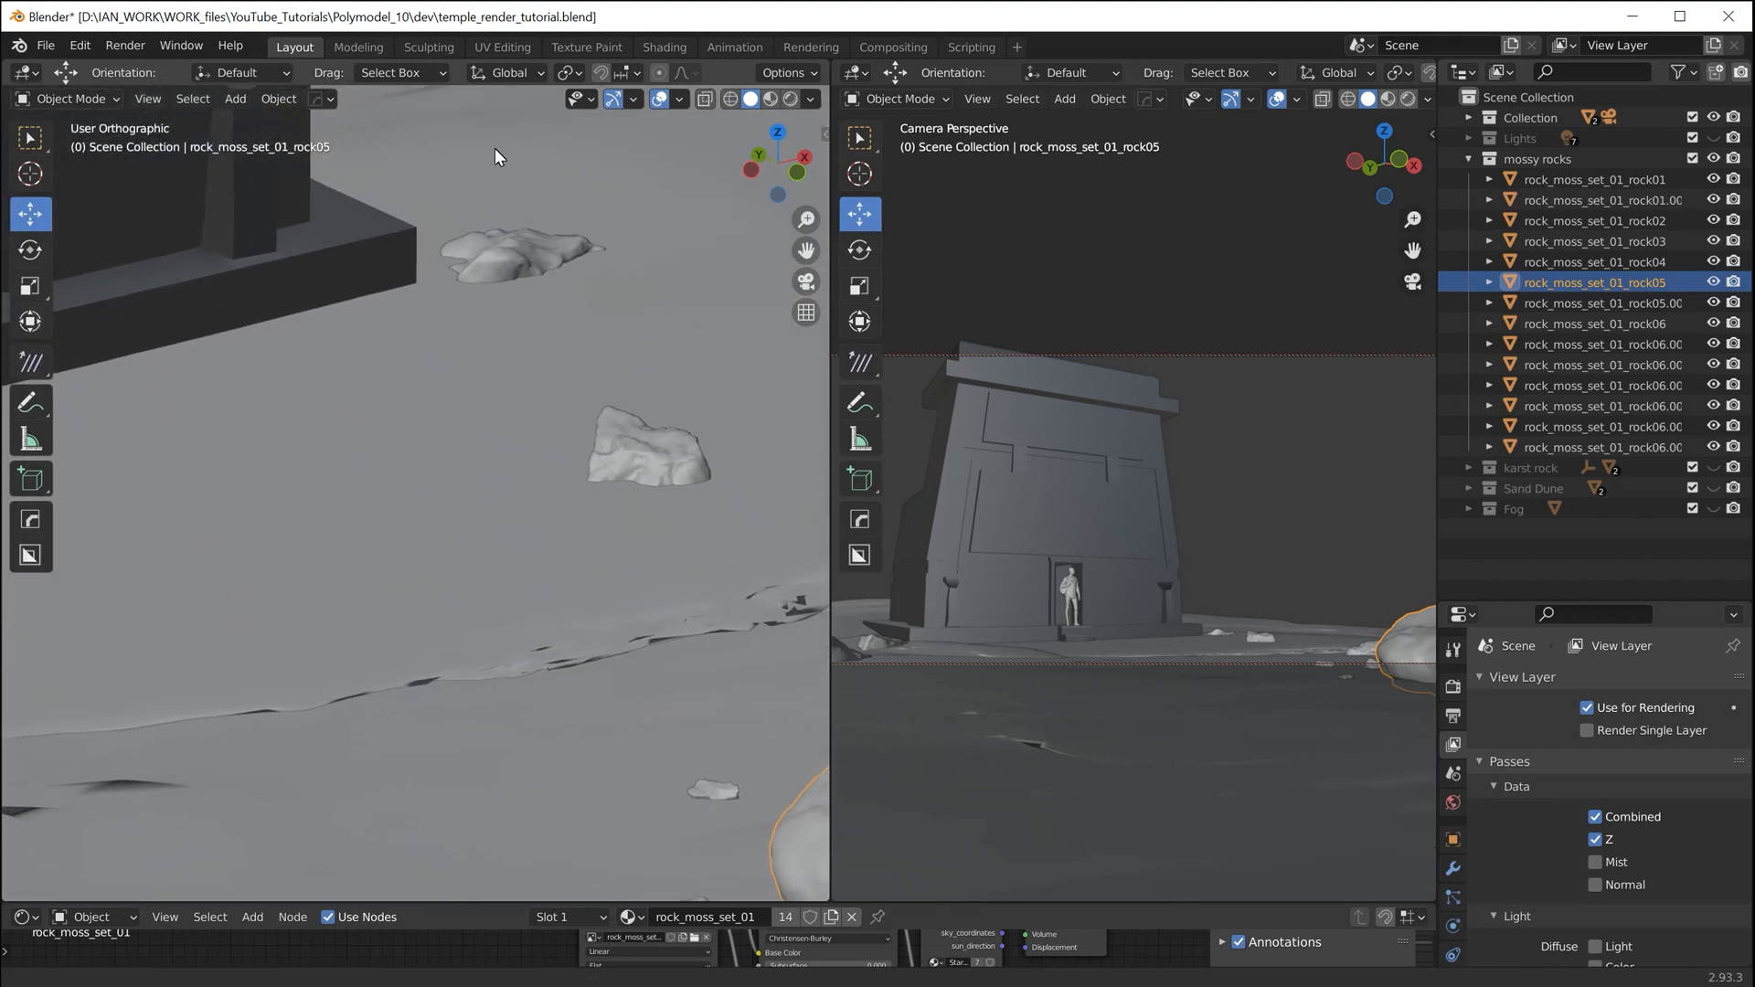
pyautogui.moveTo(482, 476); pyautogui.dragTo(485, 451, button='middle')
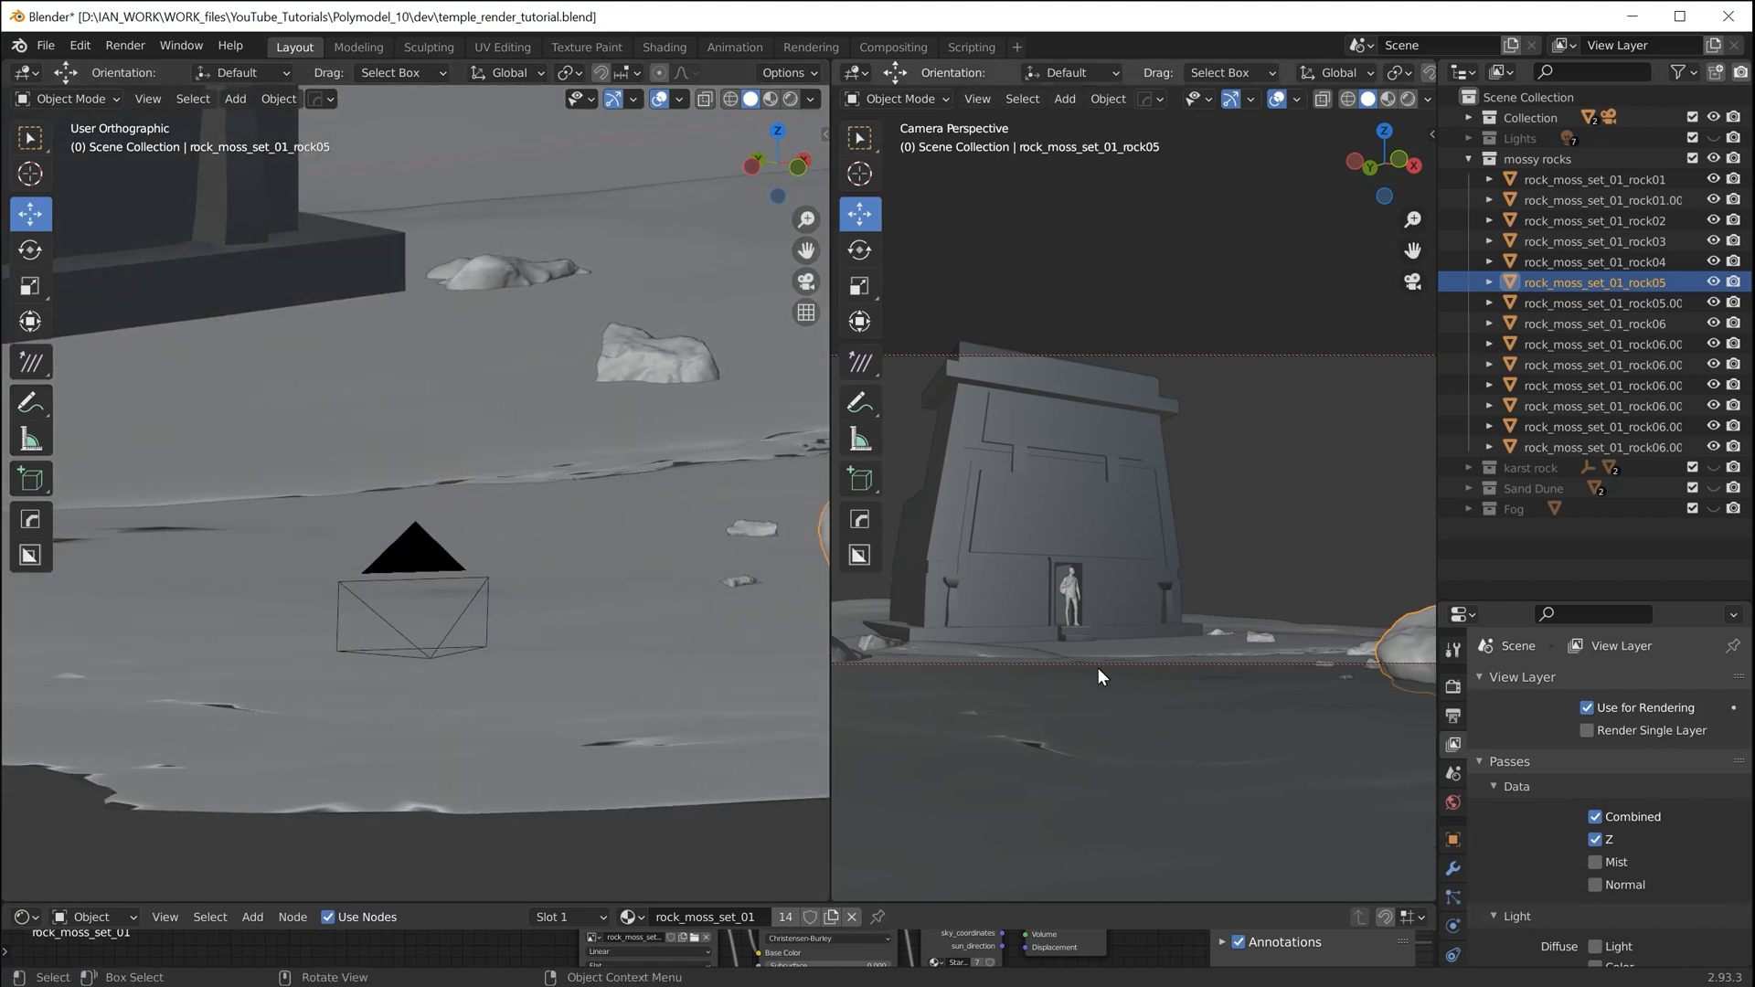
pyautogui.click(1469, 160)
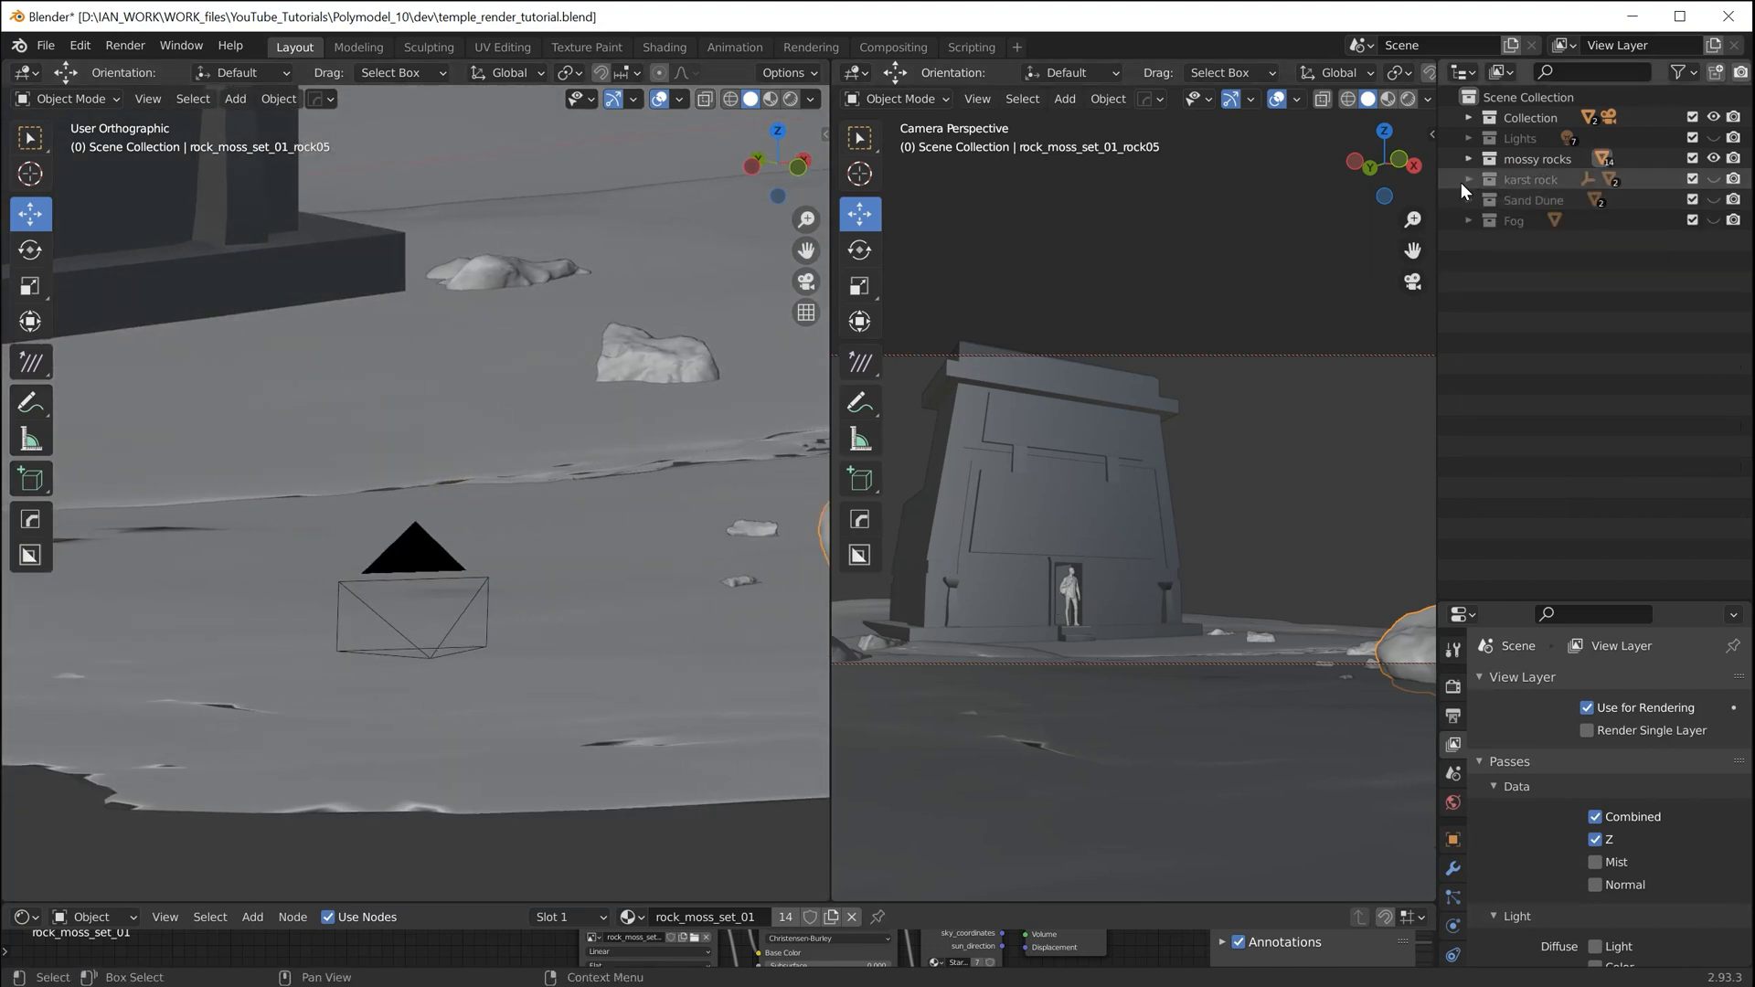
# Make the karst rock collection visible and expand it, and widen the camera viewport to fit the whole frame with the karst rocks
pyautogui.click(1540, 180)
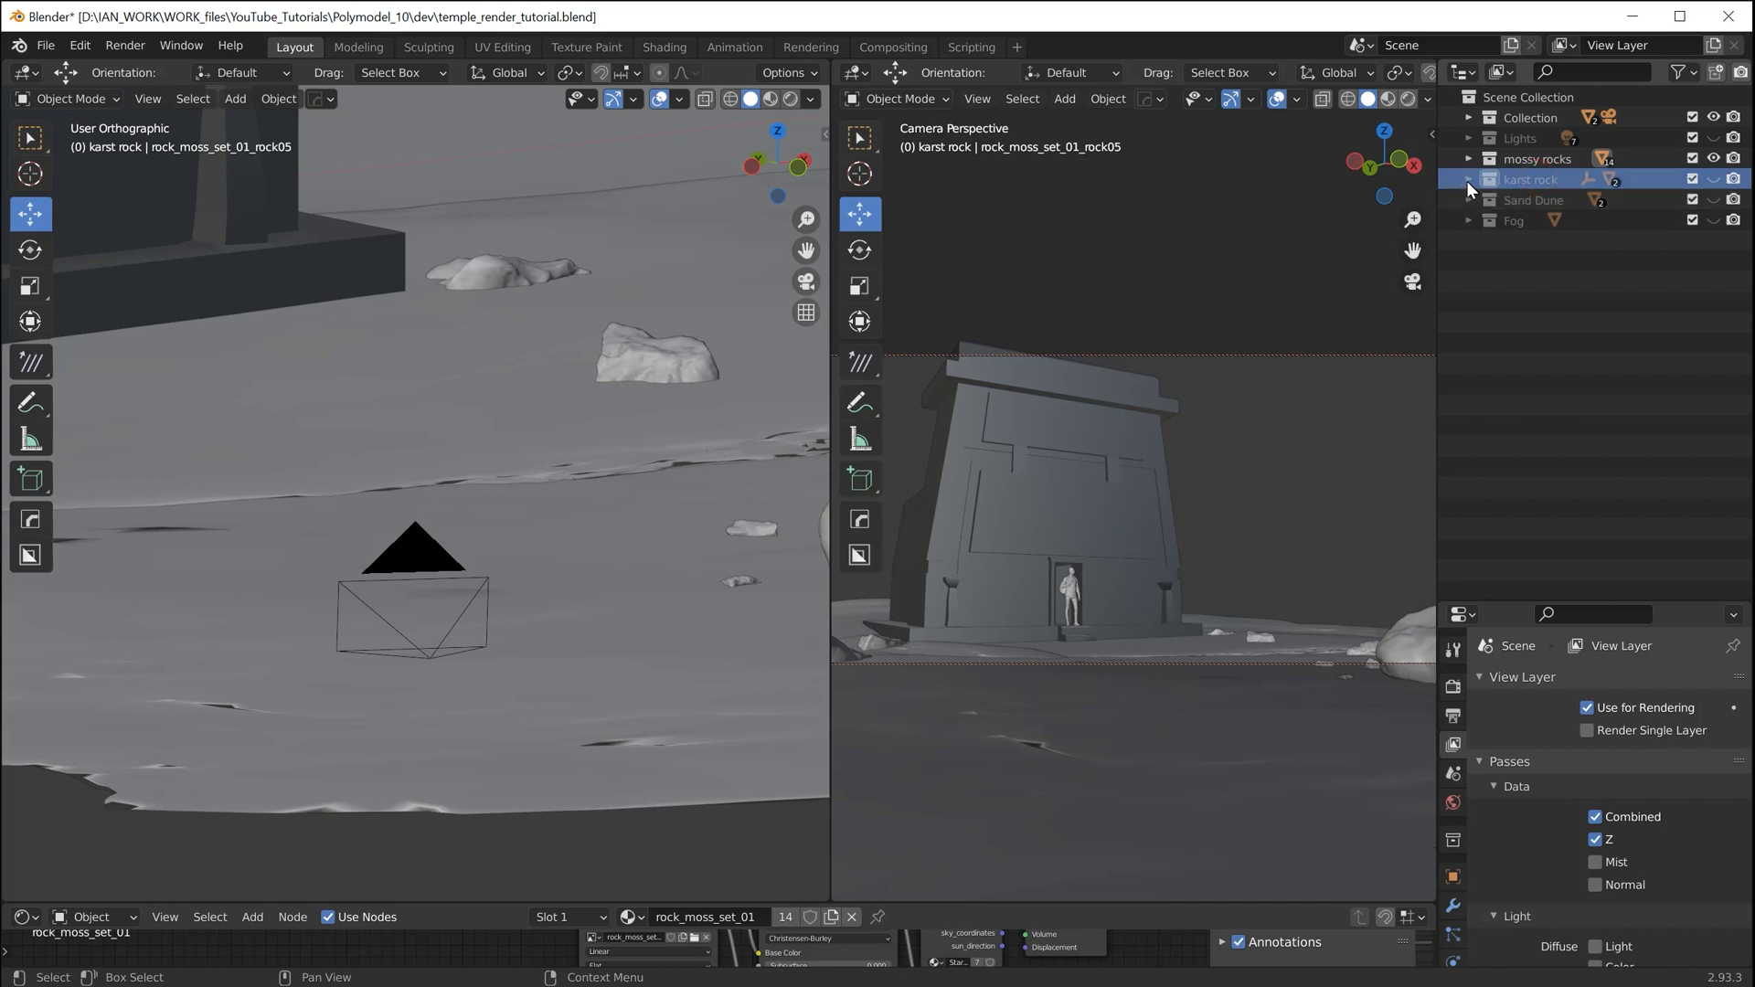
pyautogui.click(1714, 179)
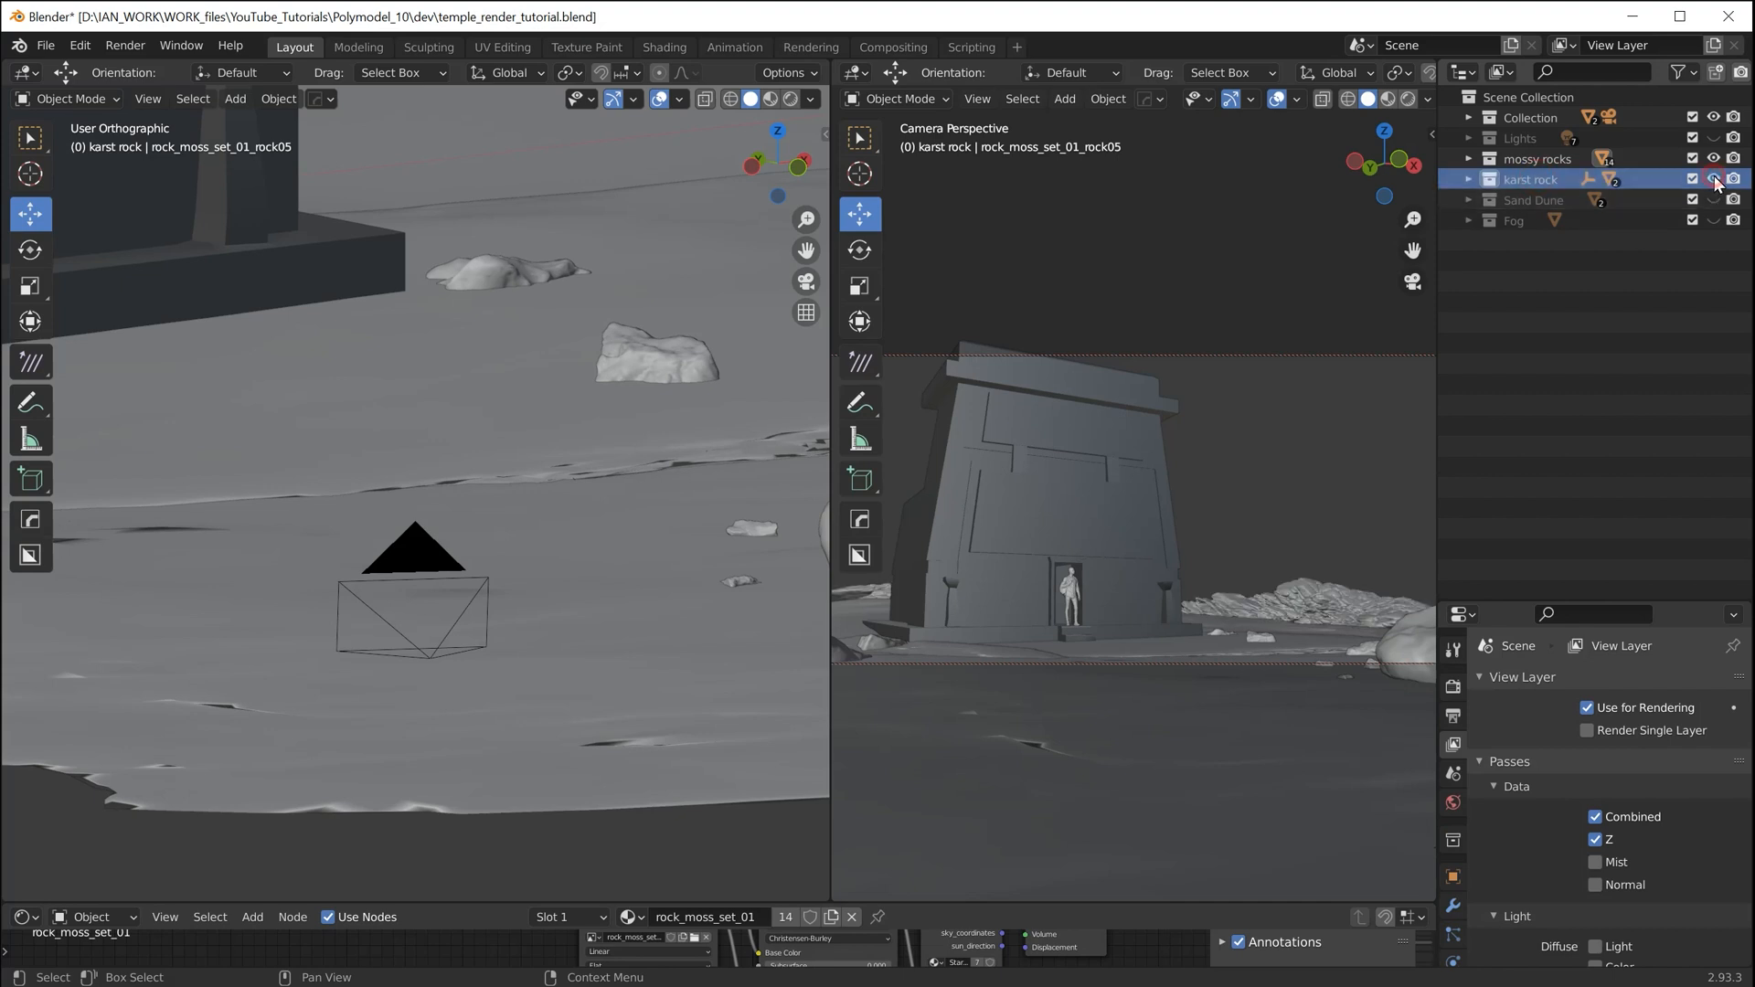
pyautogui.click(1468, 179)
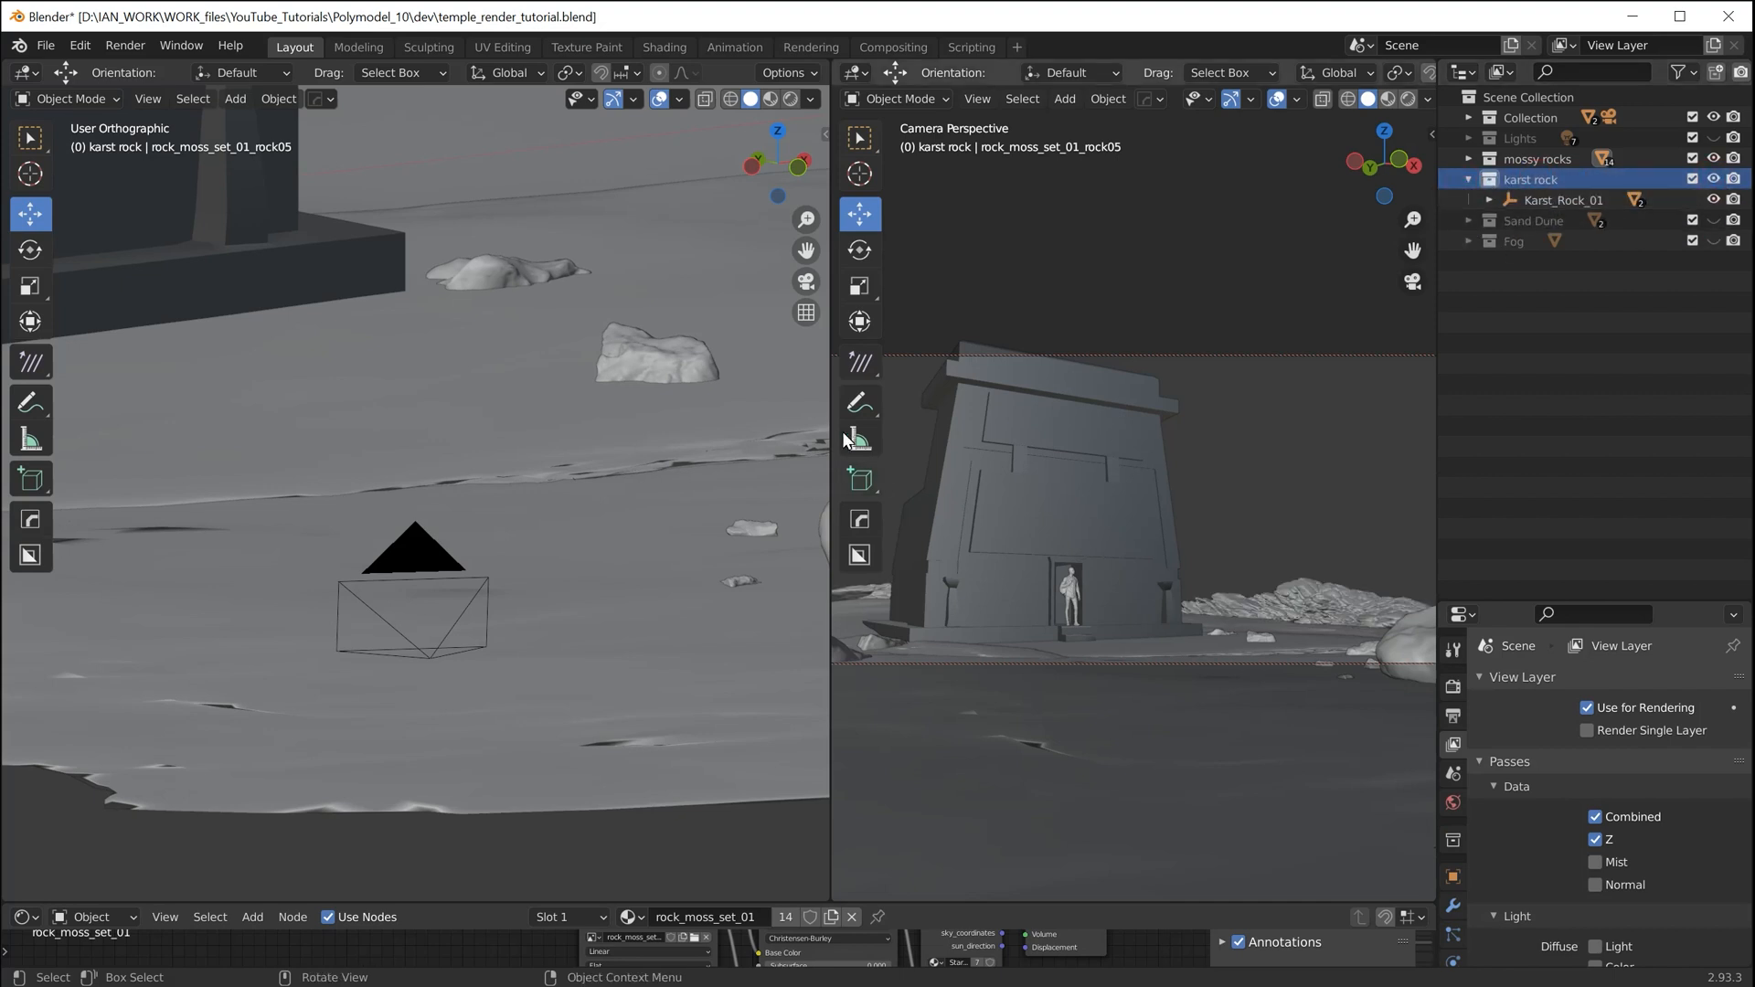
pyautogui.scroll(-6, 678, 468)
pyautogui.scroll(-8, 588, 491)
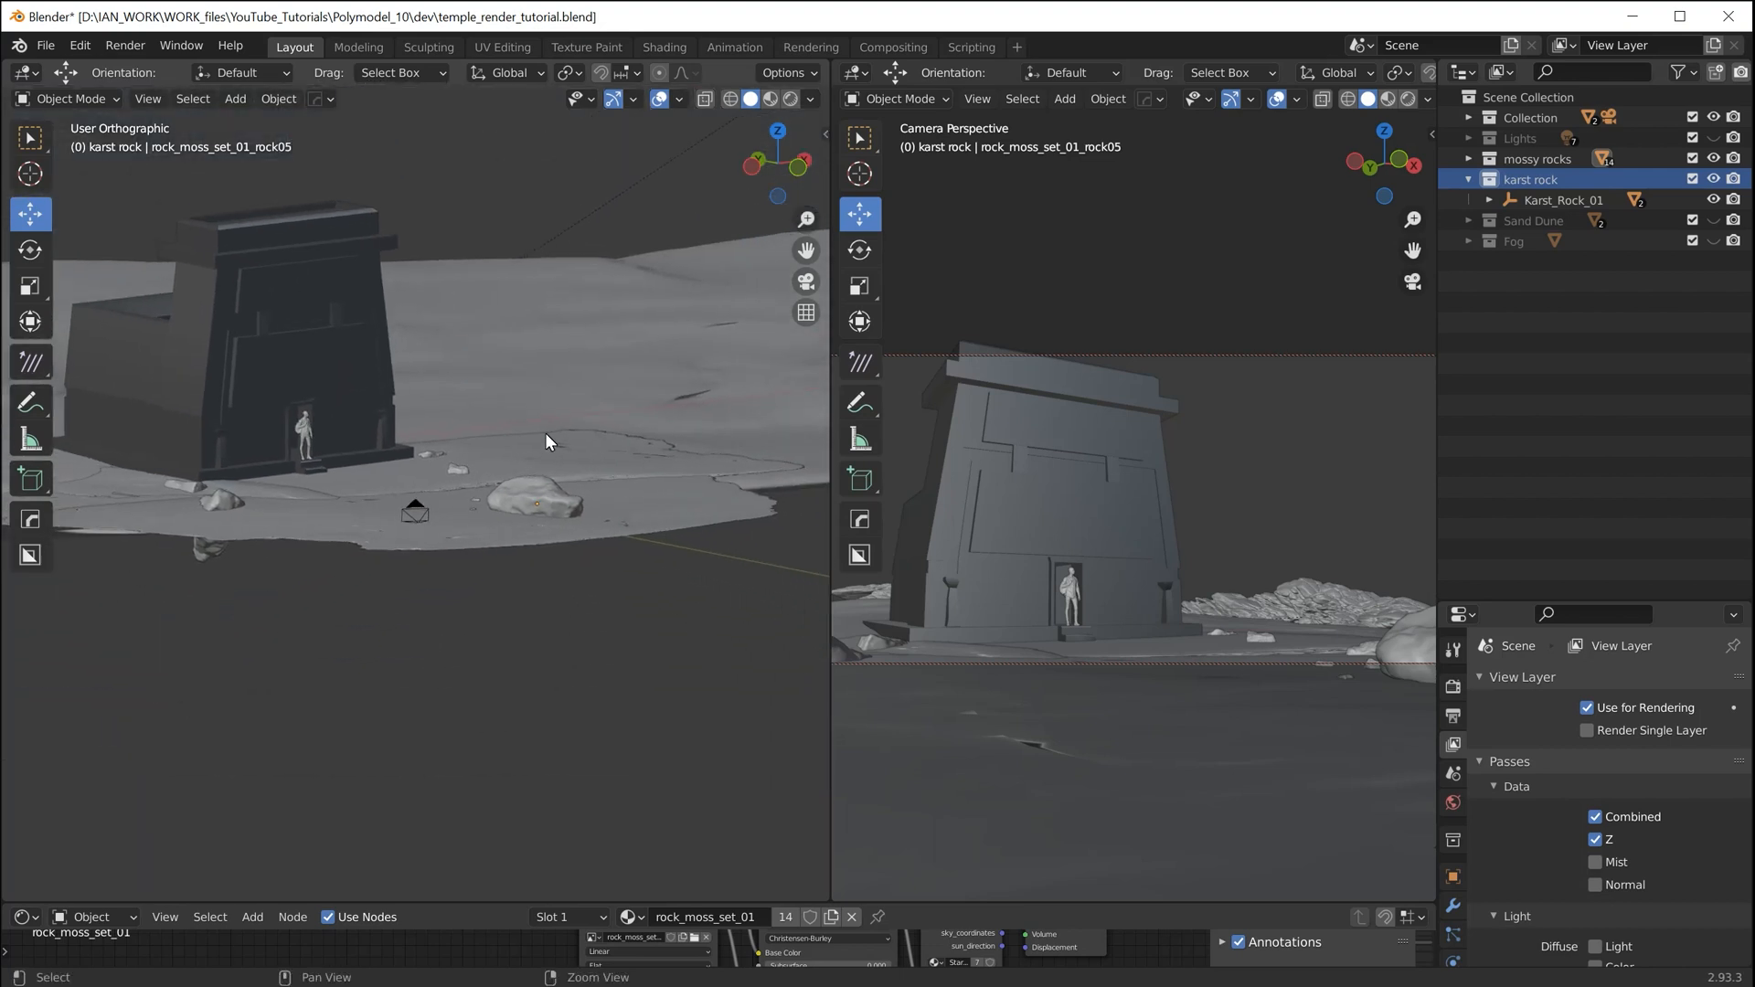
pyautogui.moveTo(598, 498); pyautogui.dragTo(249, 485, button='middle')
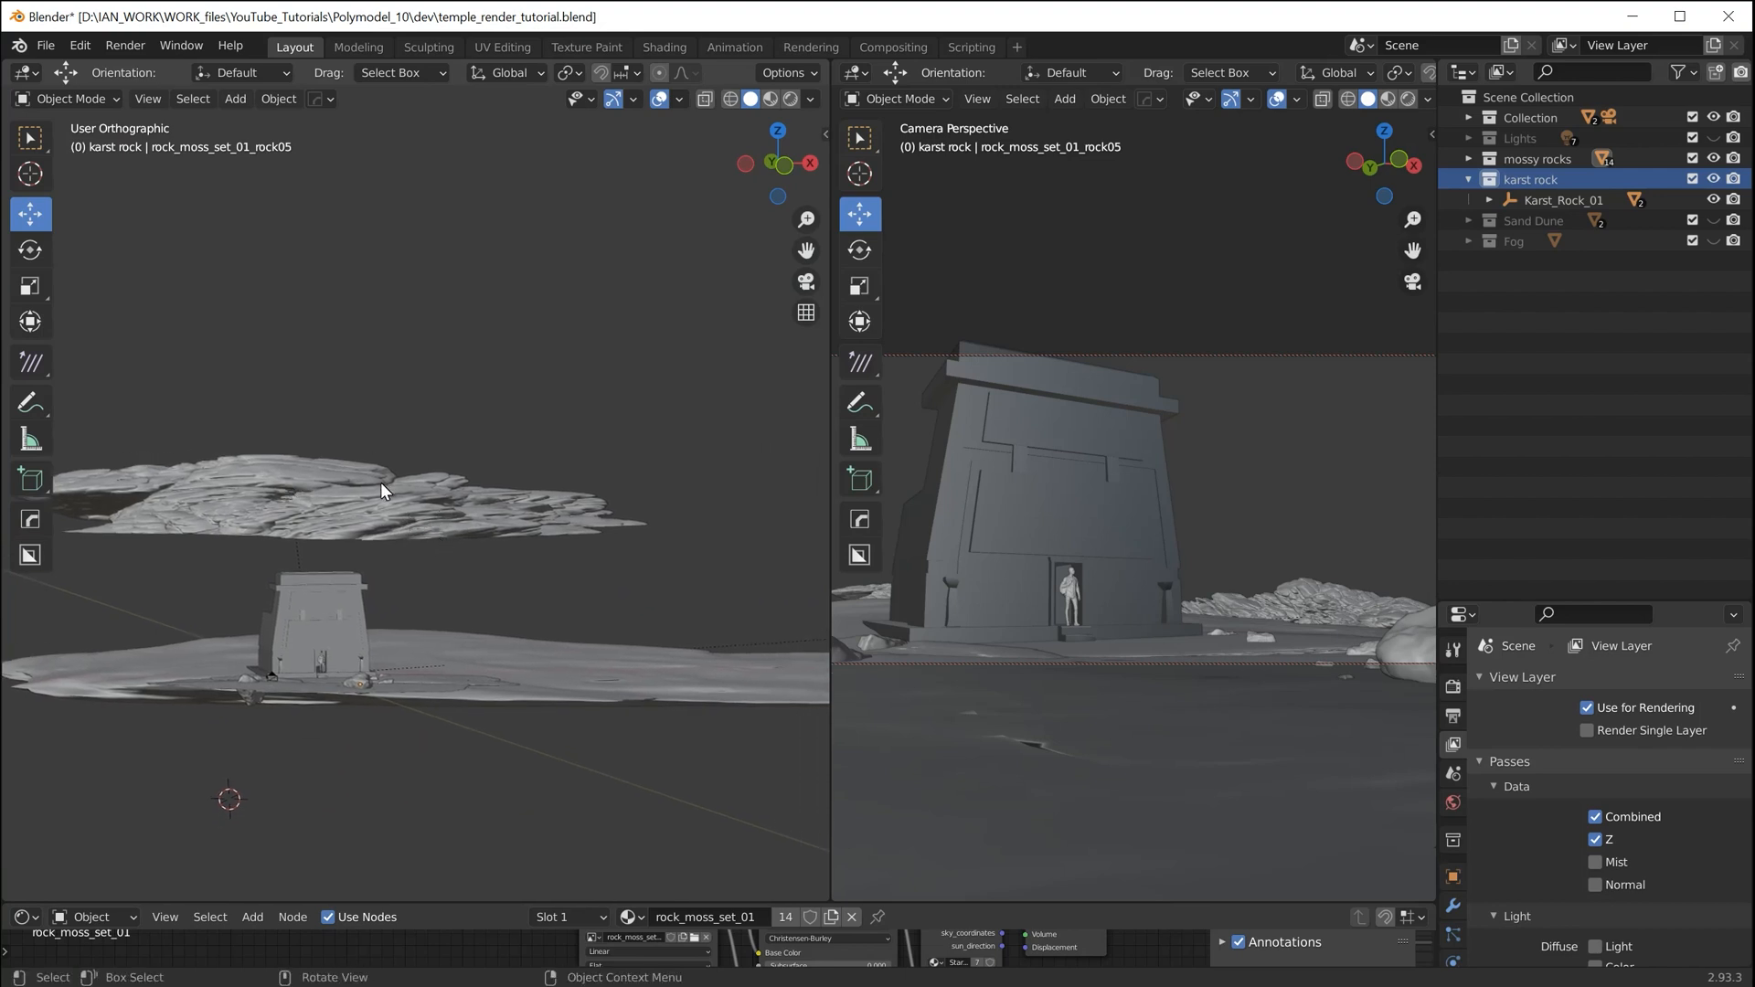
pyautogui.moveTo(380, 481); pyautogui.dragTo(550, 503, button='middle')
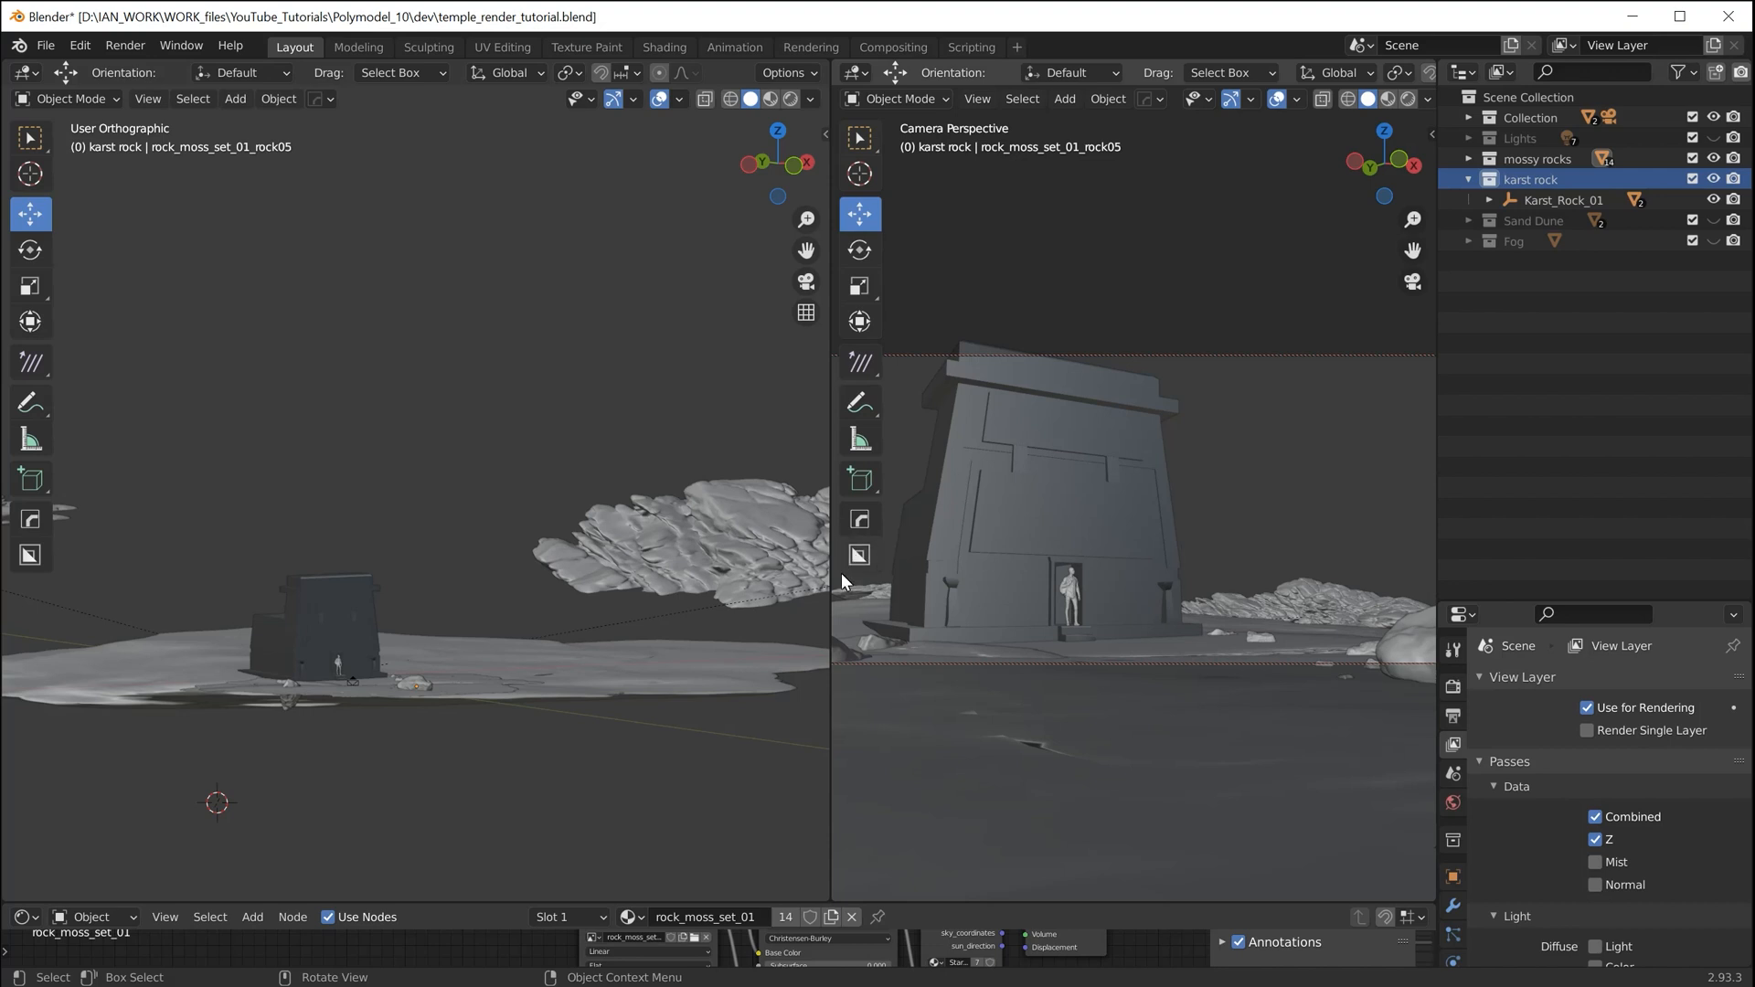
pyautogui.moveTo(831, 588); pyautogui.dragTo(753, 588)
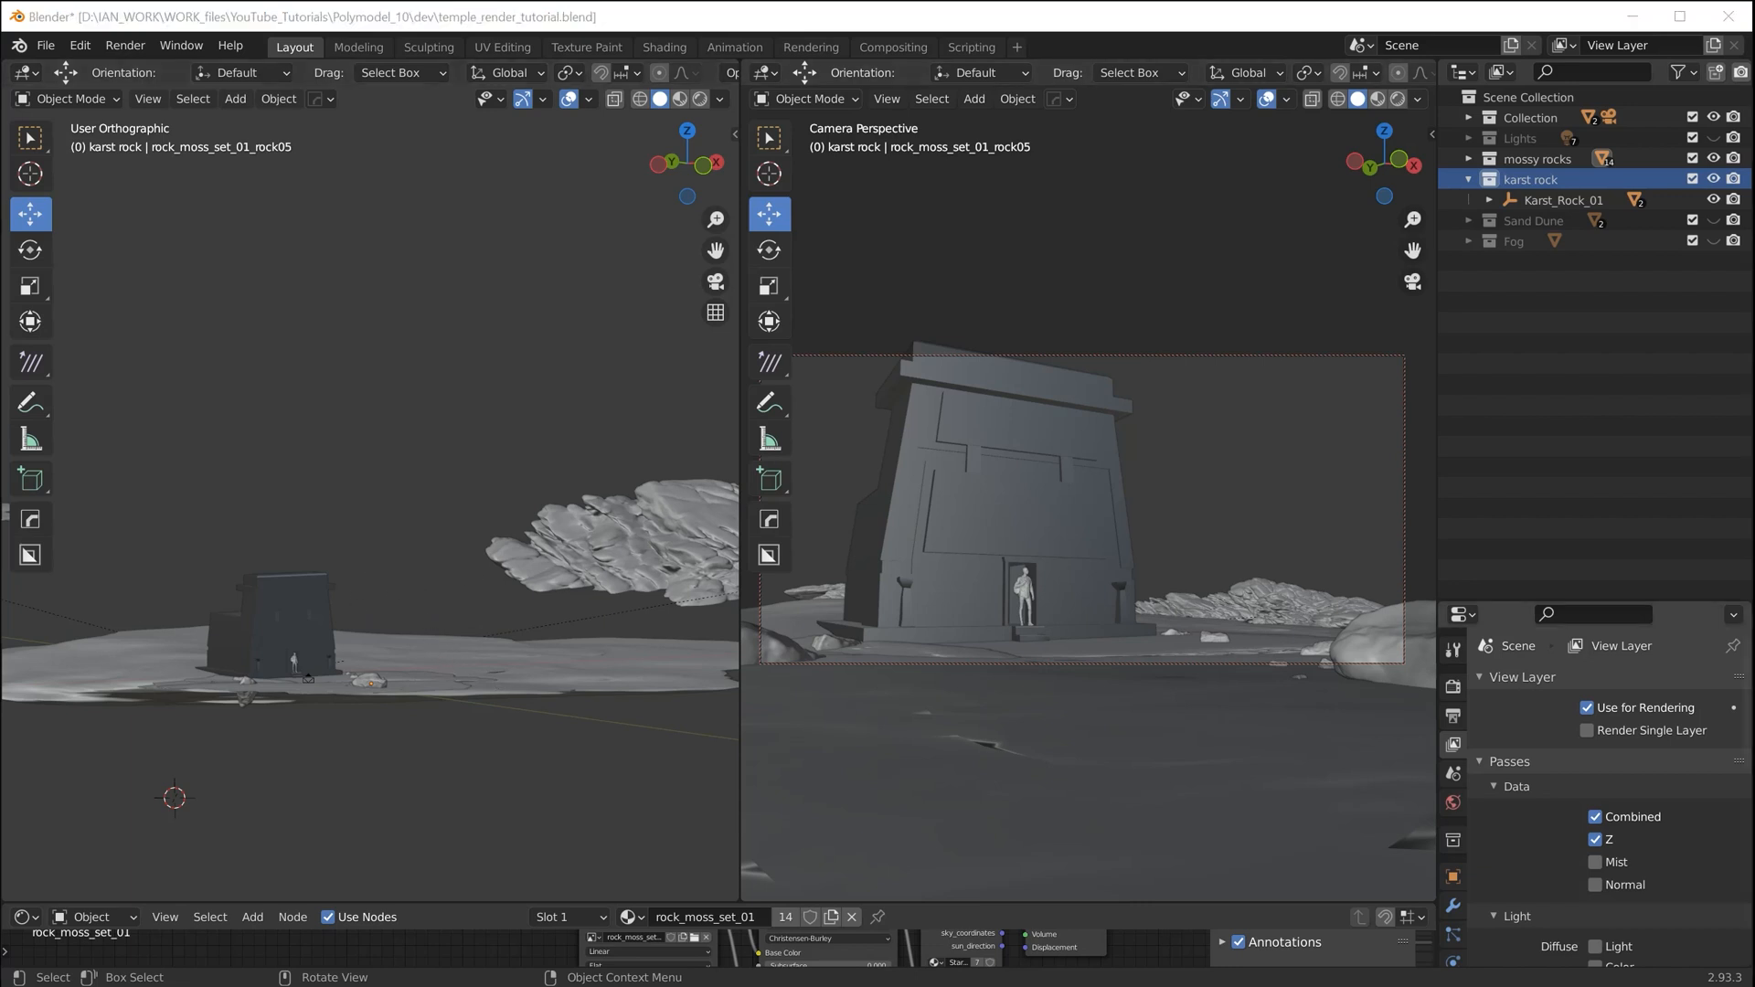
# Bring in the browser, examine the Karst Rock (01) model on photobash.co from another angle, and return to Blender
pyautogui.moveTo(1754, 265); pyautogui.dragTo(624, 109)
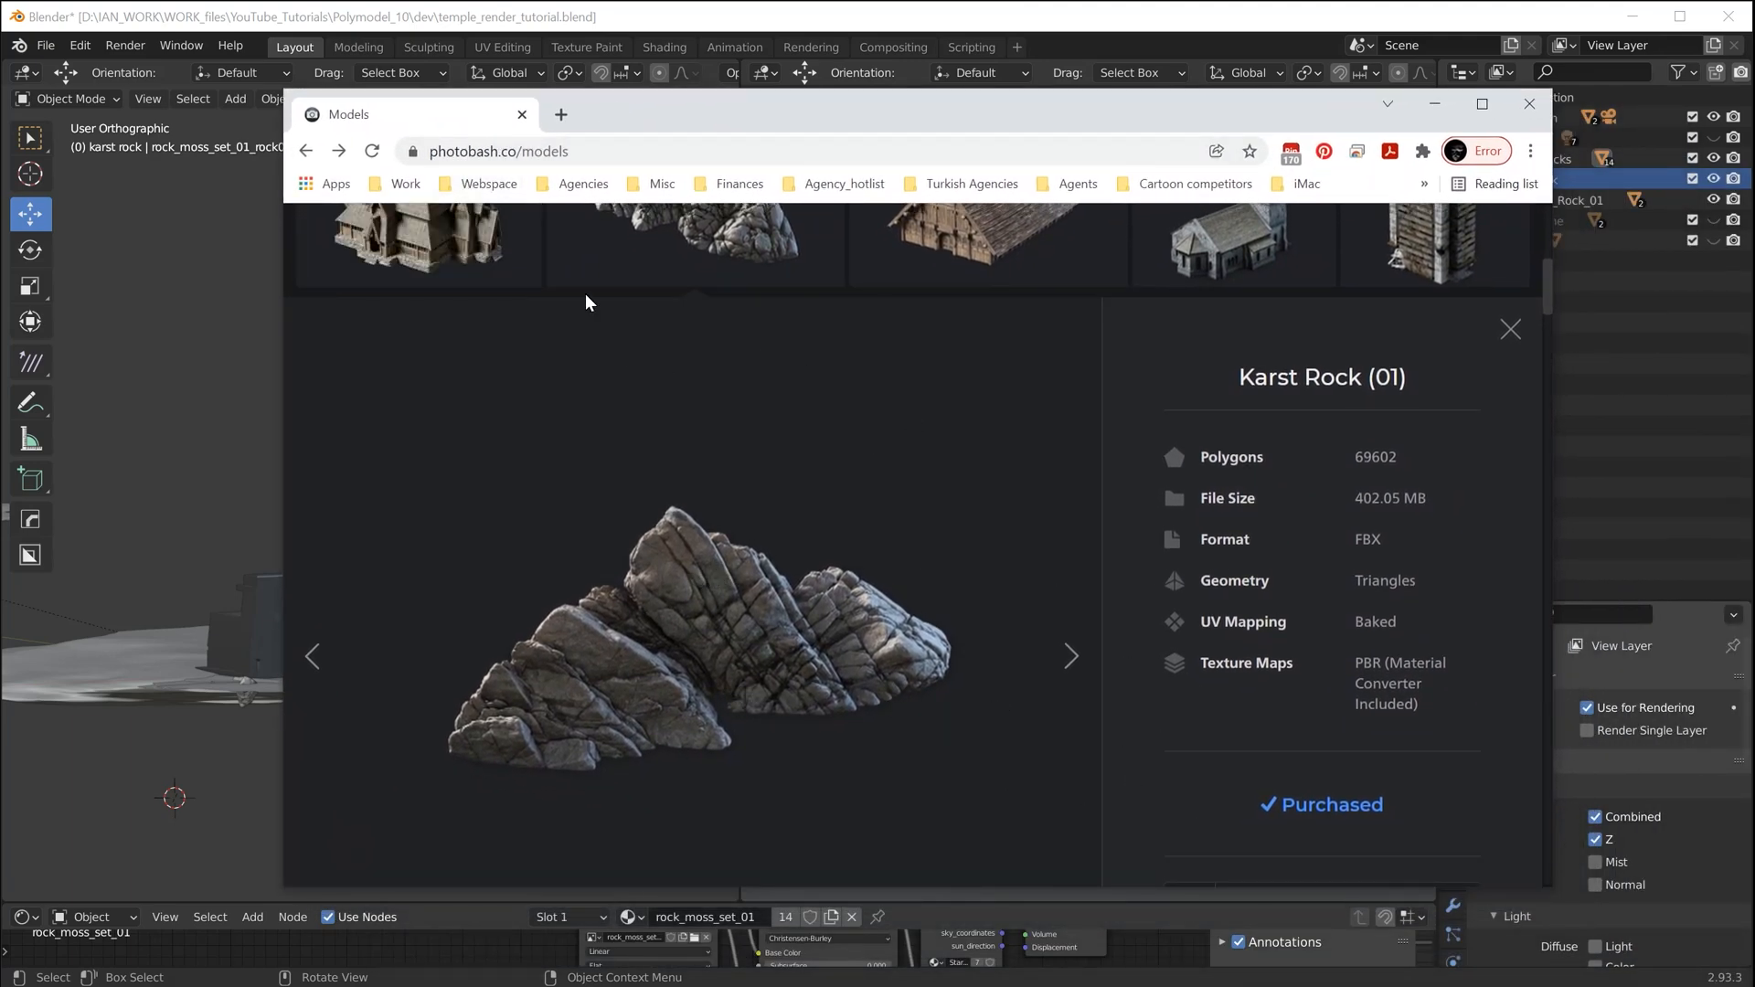
pyautogui.moveTo(803, 513)
pyautogui.mouseDown()
pyautogui.moveTo(595, 540)
pyautogui.moveTo(881, 490)
pyautogui.moveTo(732, 512)
pyautogui.moveTo(776, 501)
pyautogui.mouseUp()
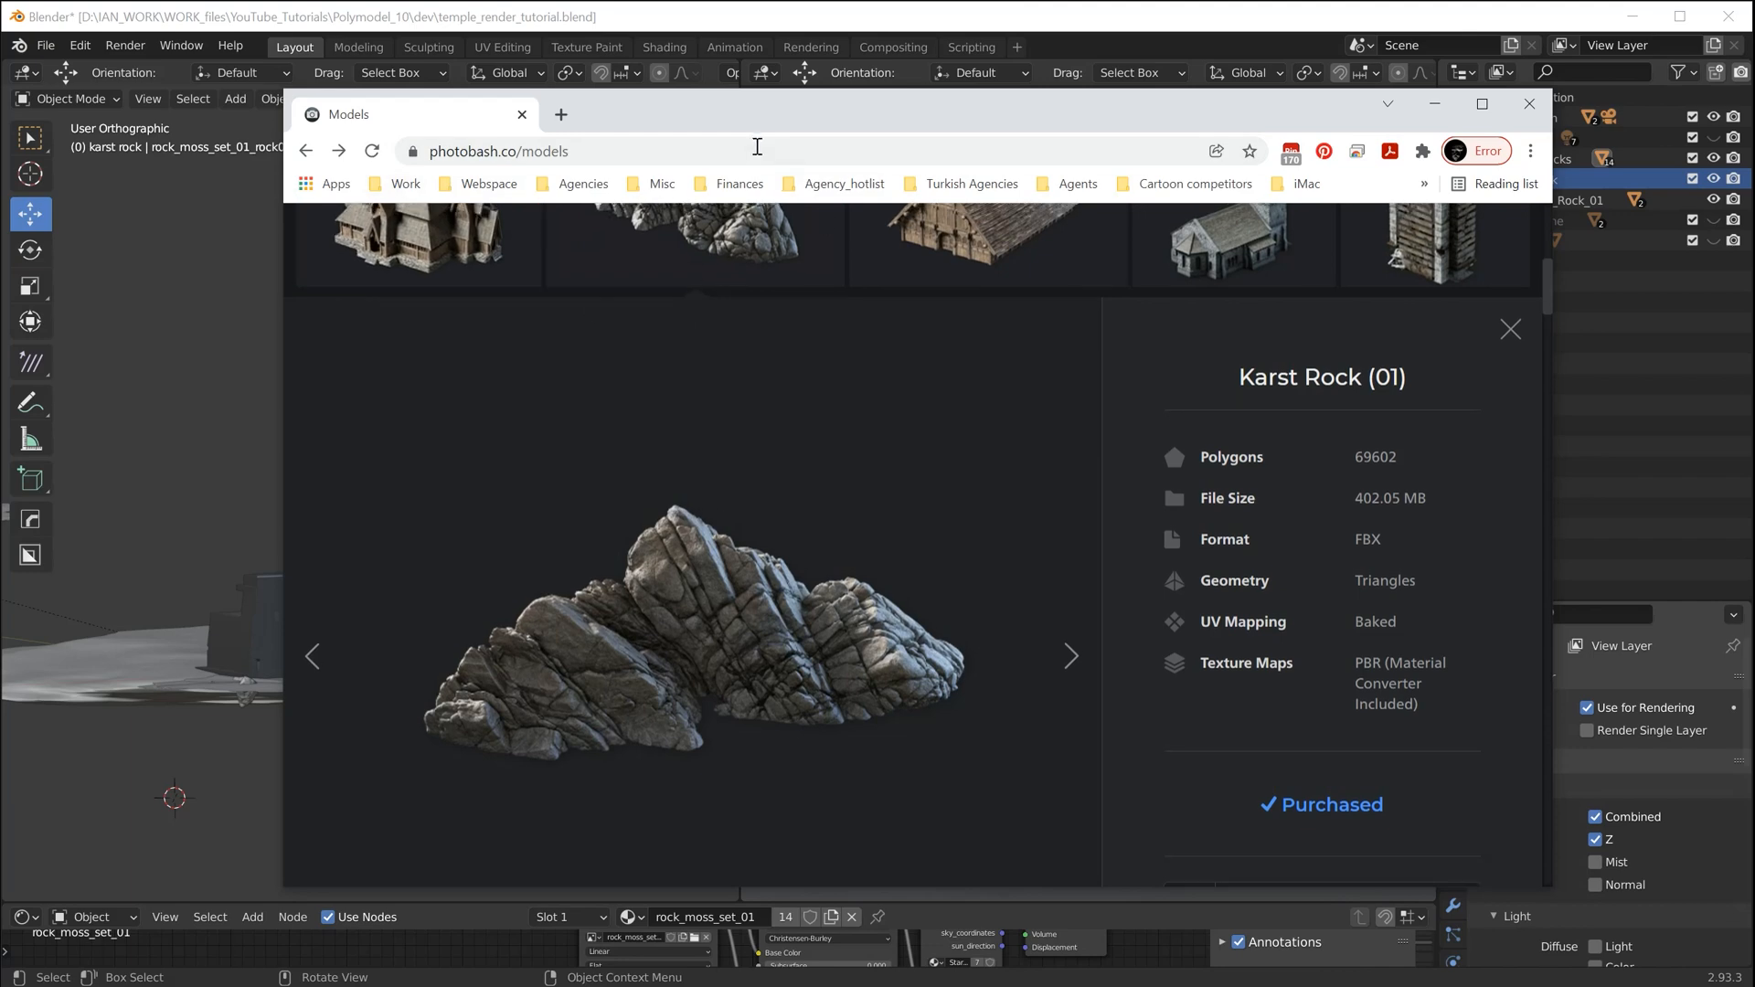
pyautogui.moveTo(655, 105); pyautogui.dragTo(1754, 220)
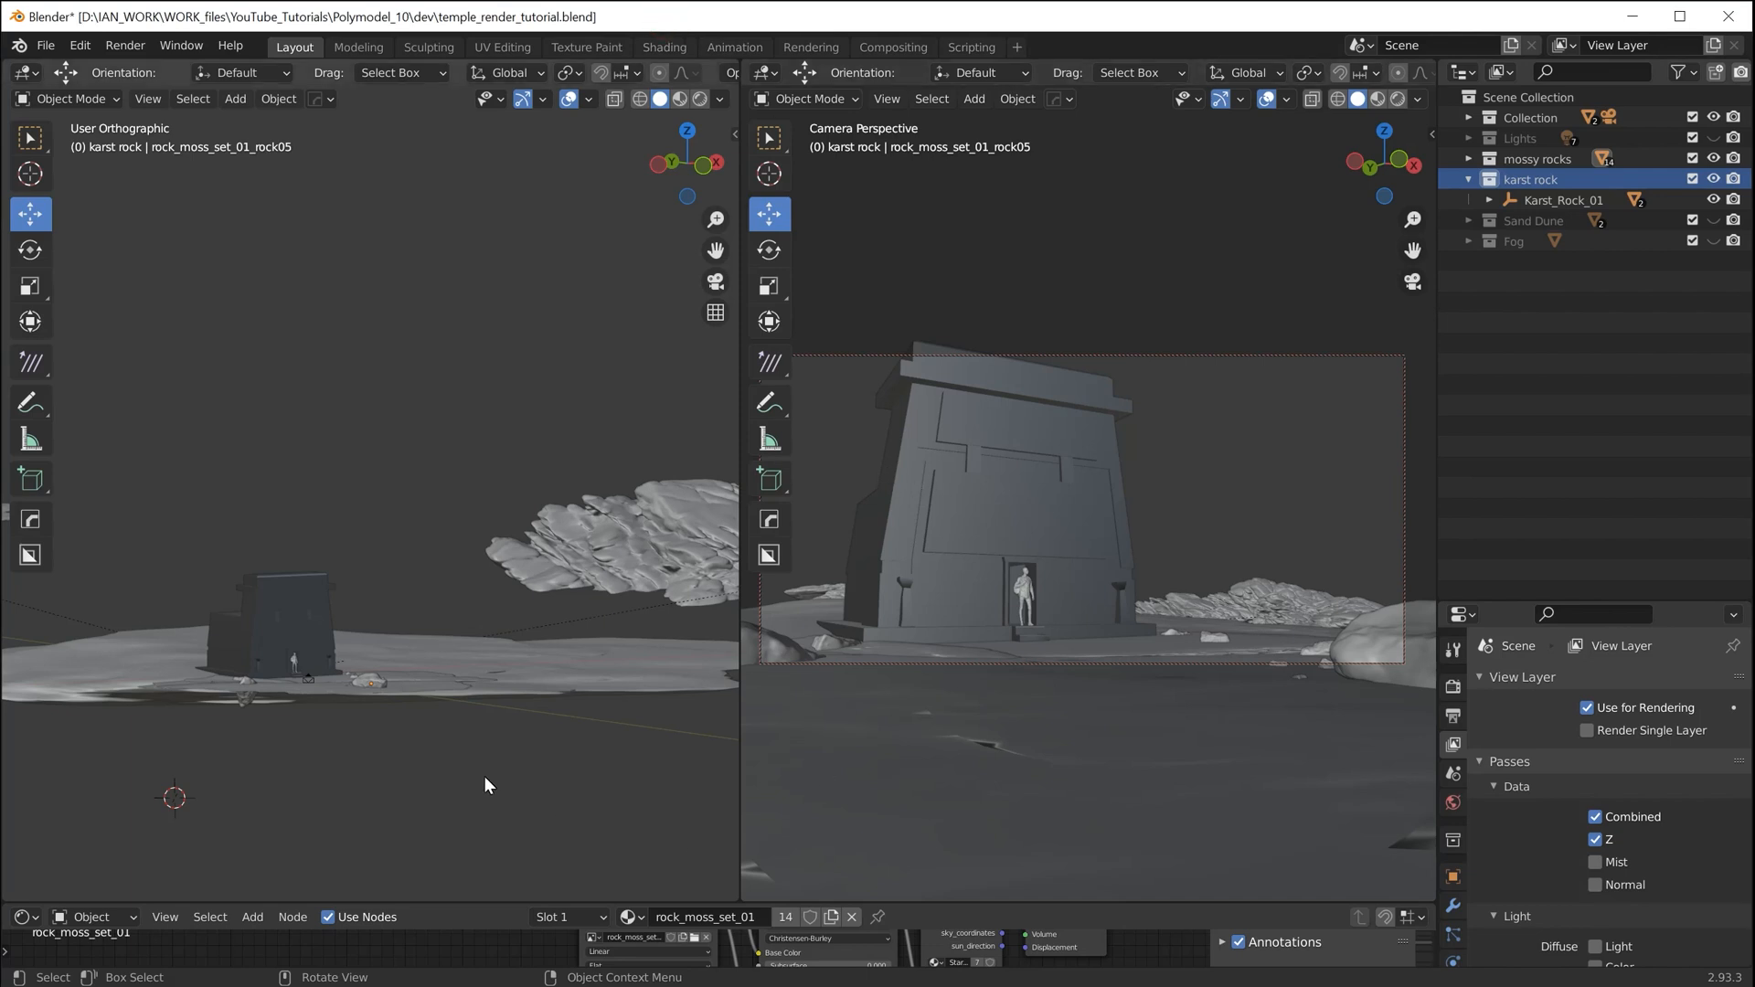
# Make the Sand Dune collection visible and examine the dunes behind the temple and karst rocks
pyautogui.moveTo(456, 766); pyautogui.dragTo(402, 557, button='middle')
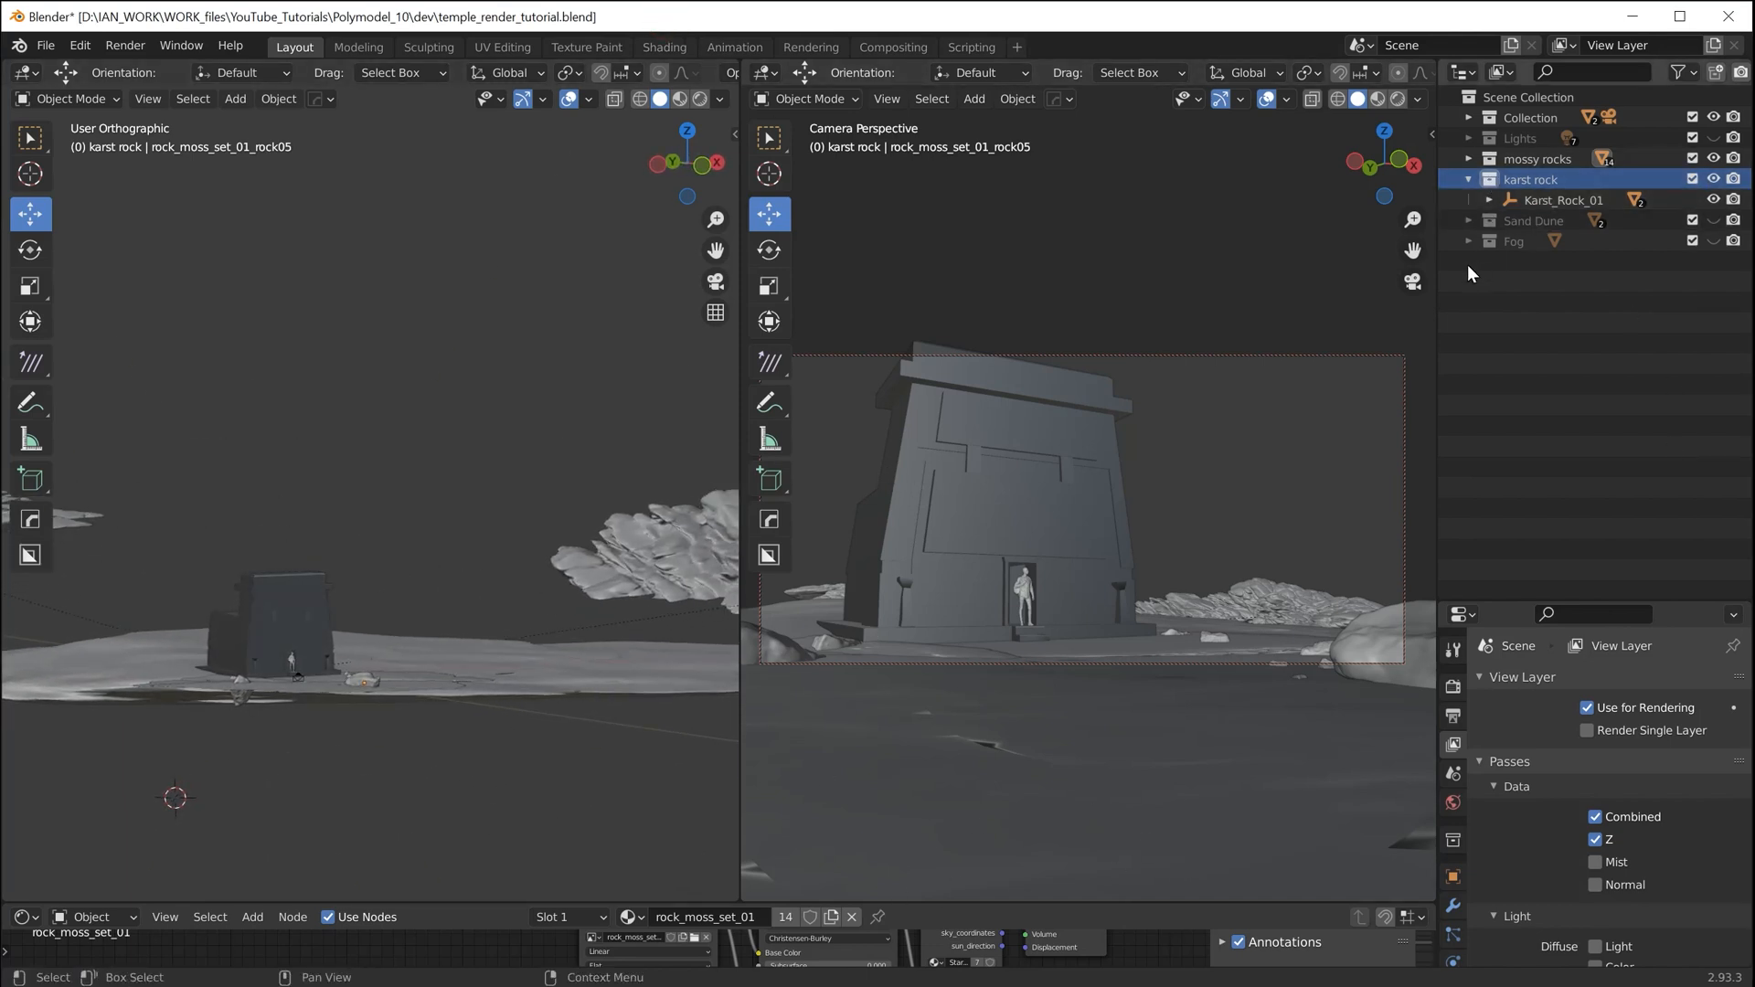
pyautogui.click(1713, 220)
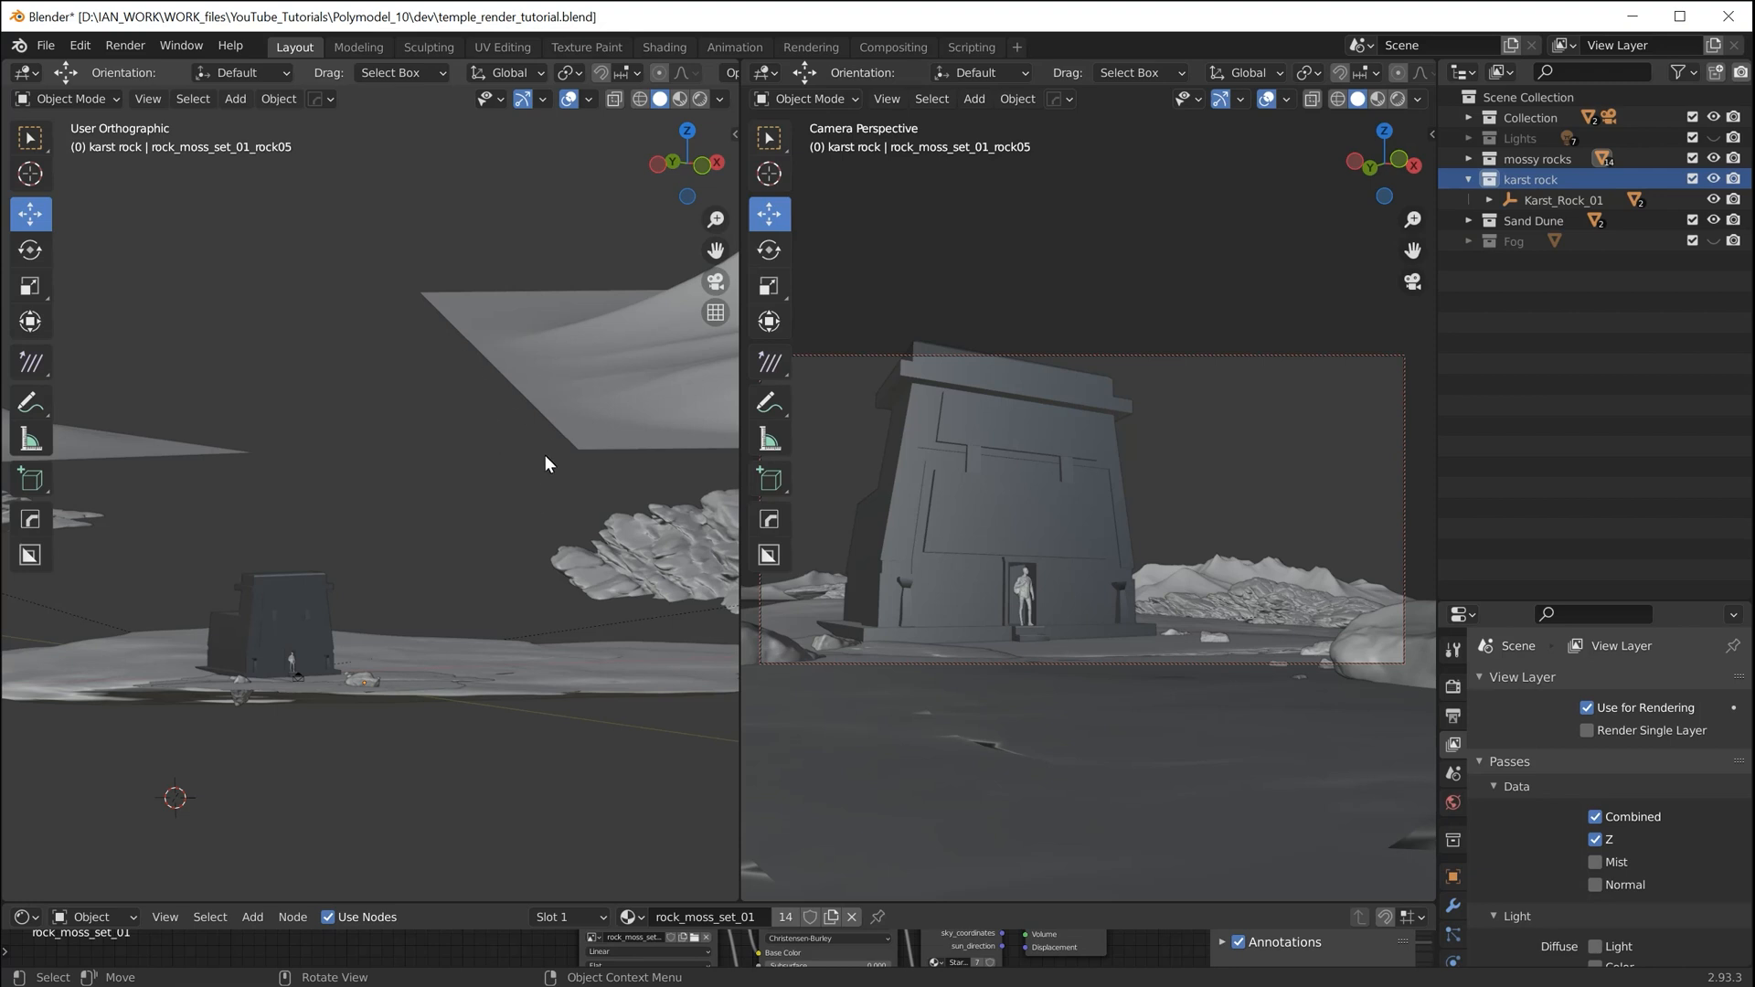
pyautogui.scroll(1, 607, 513)
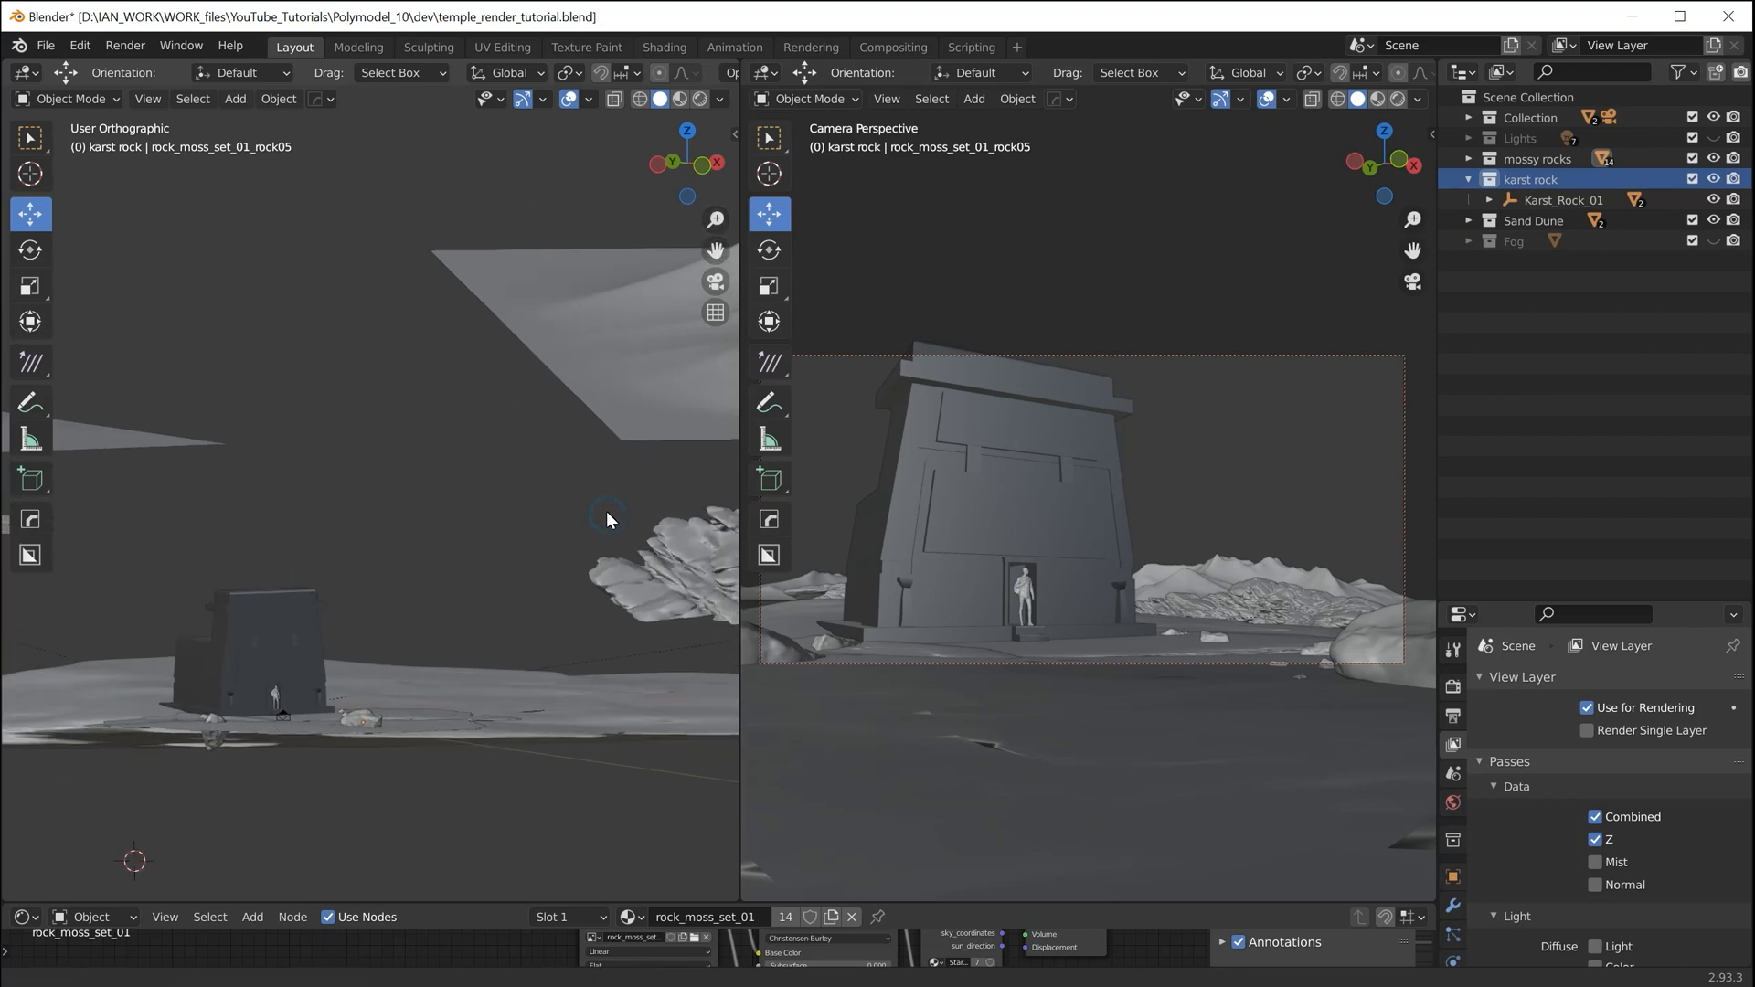
pyautogui.scroll(-4, 606, 512)
pyautogui.moveTo(245, 538); pyautogui.dragTo(289, 526, button='middle')
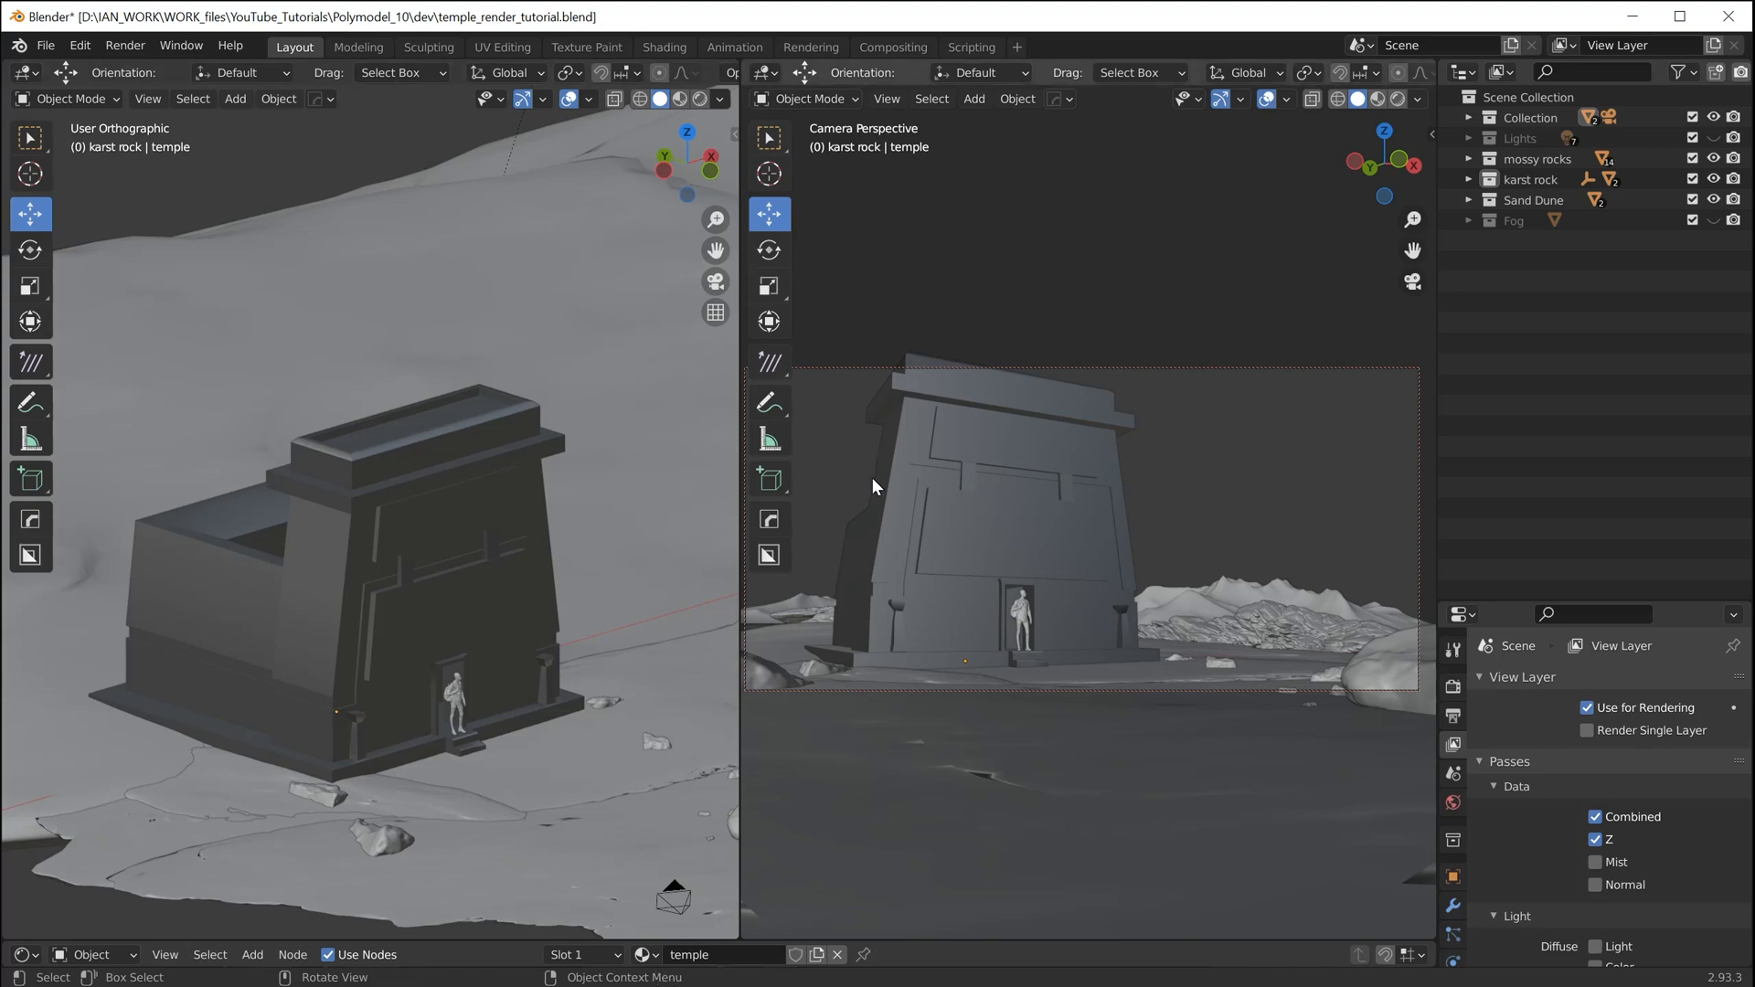
# Select the temple, enlarge the shader editor to show its material nodes, and set the camera viewport to Material Preview
pyautogui.click(924, 414)
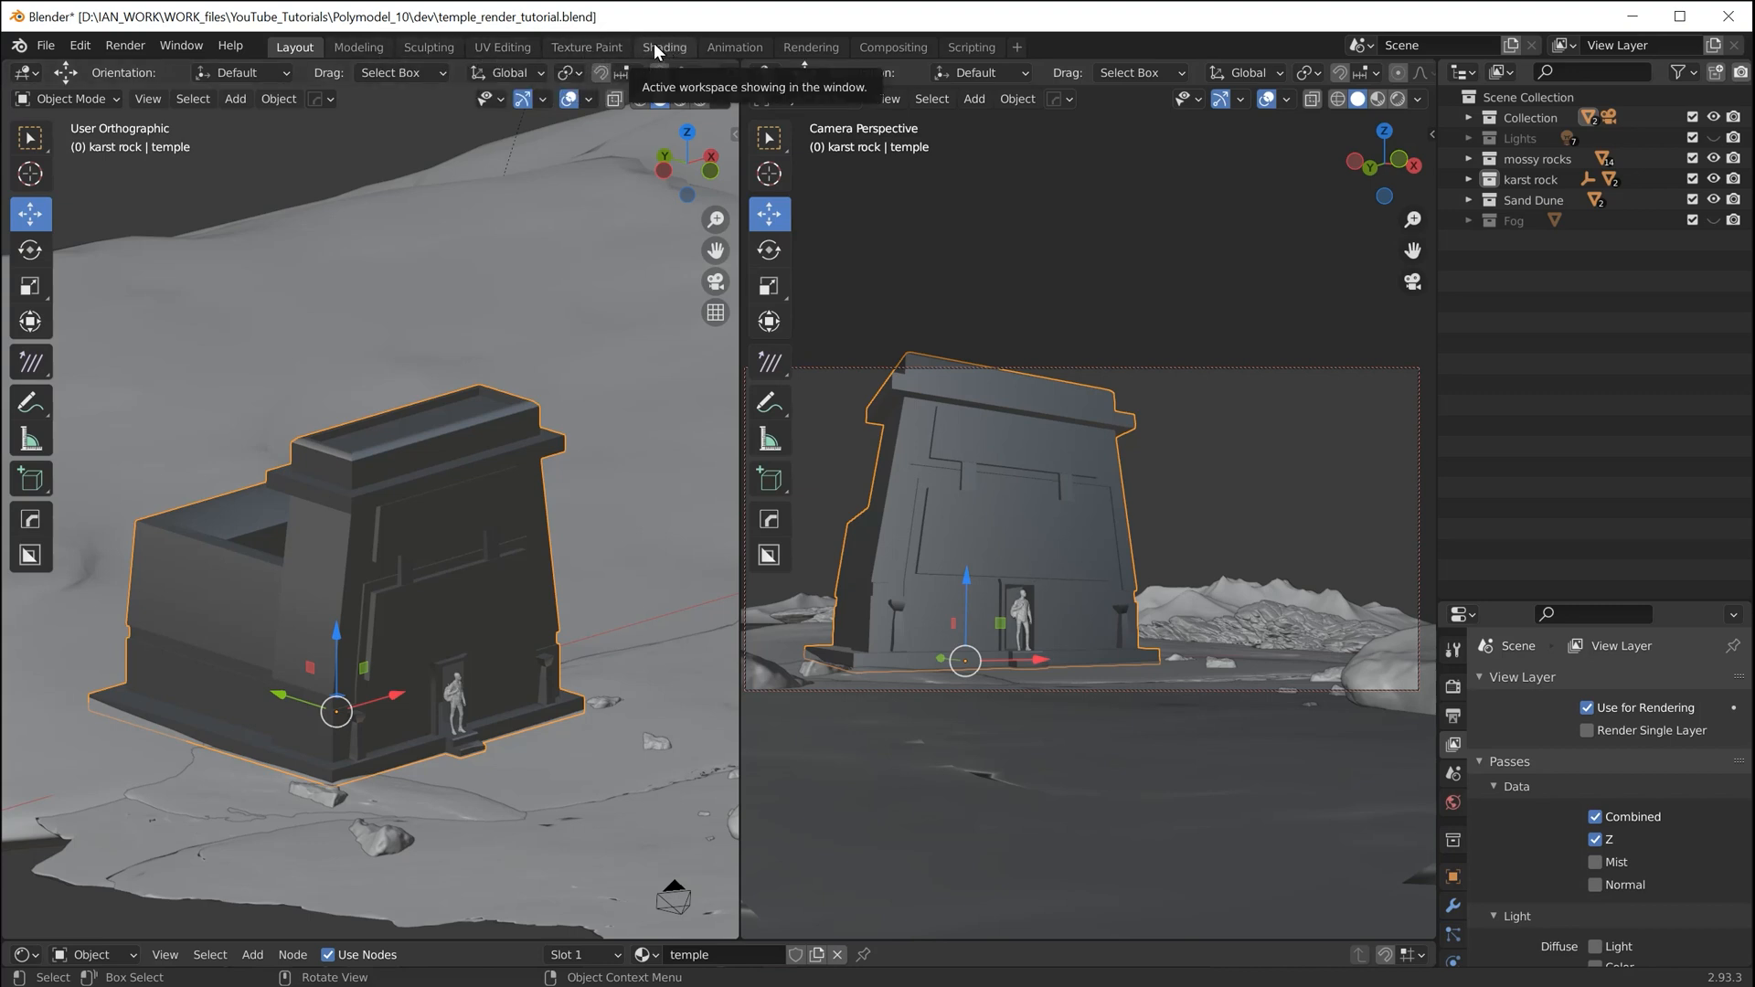
pyautogui.moveTo(900, 939); pyautogui.dragTo(845, 508)
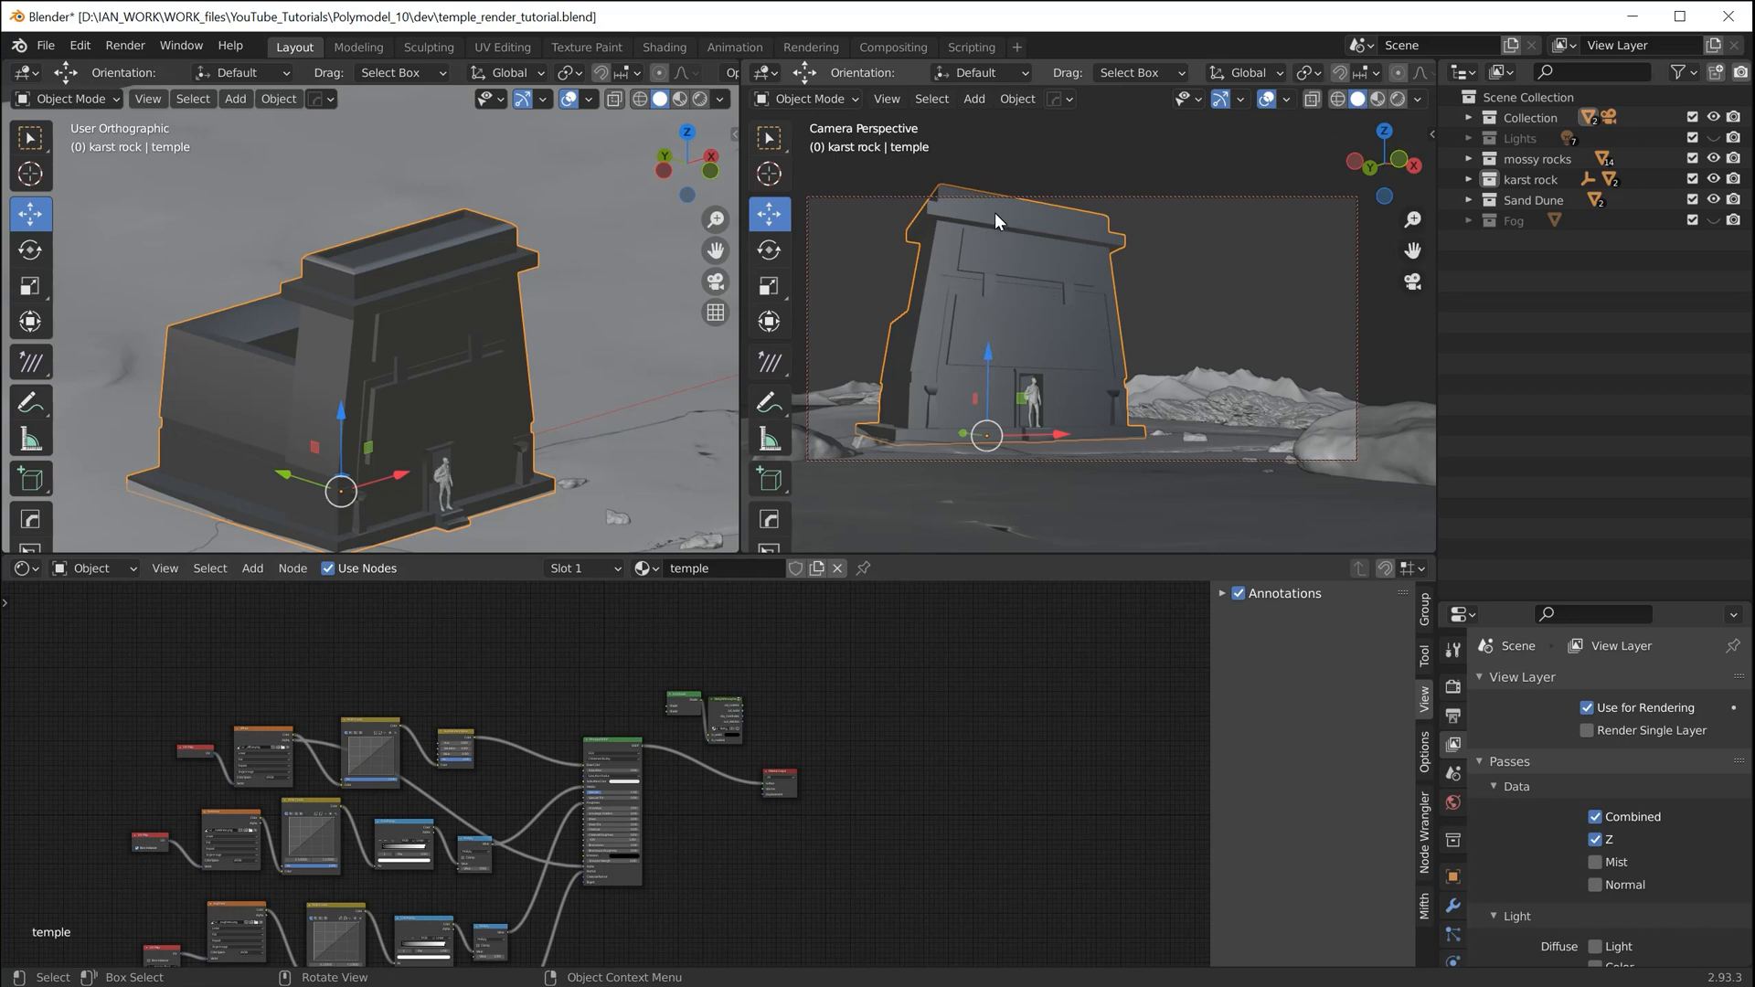
pyautogui.click(1376, 100)
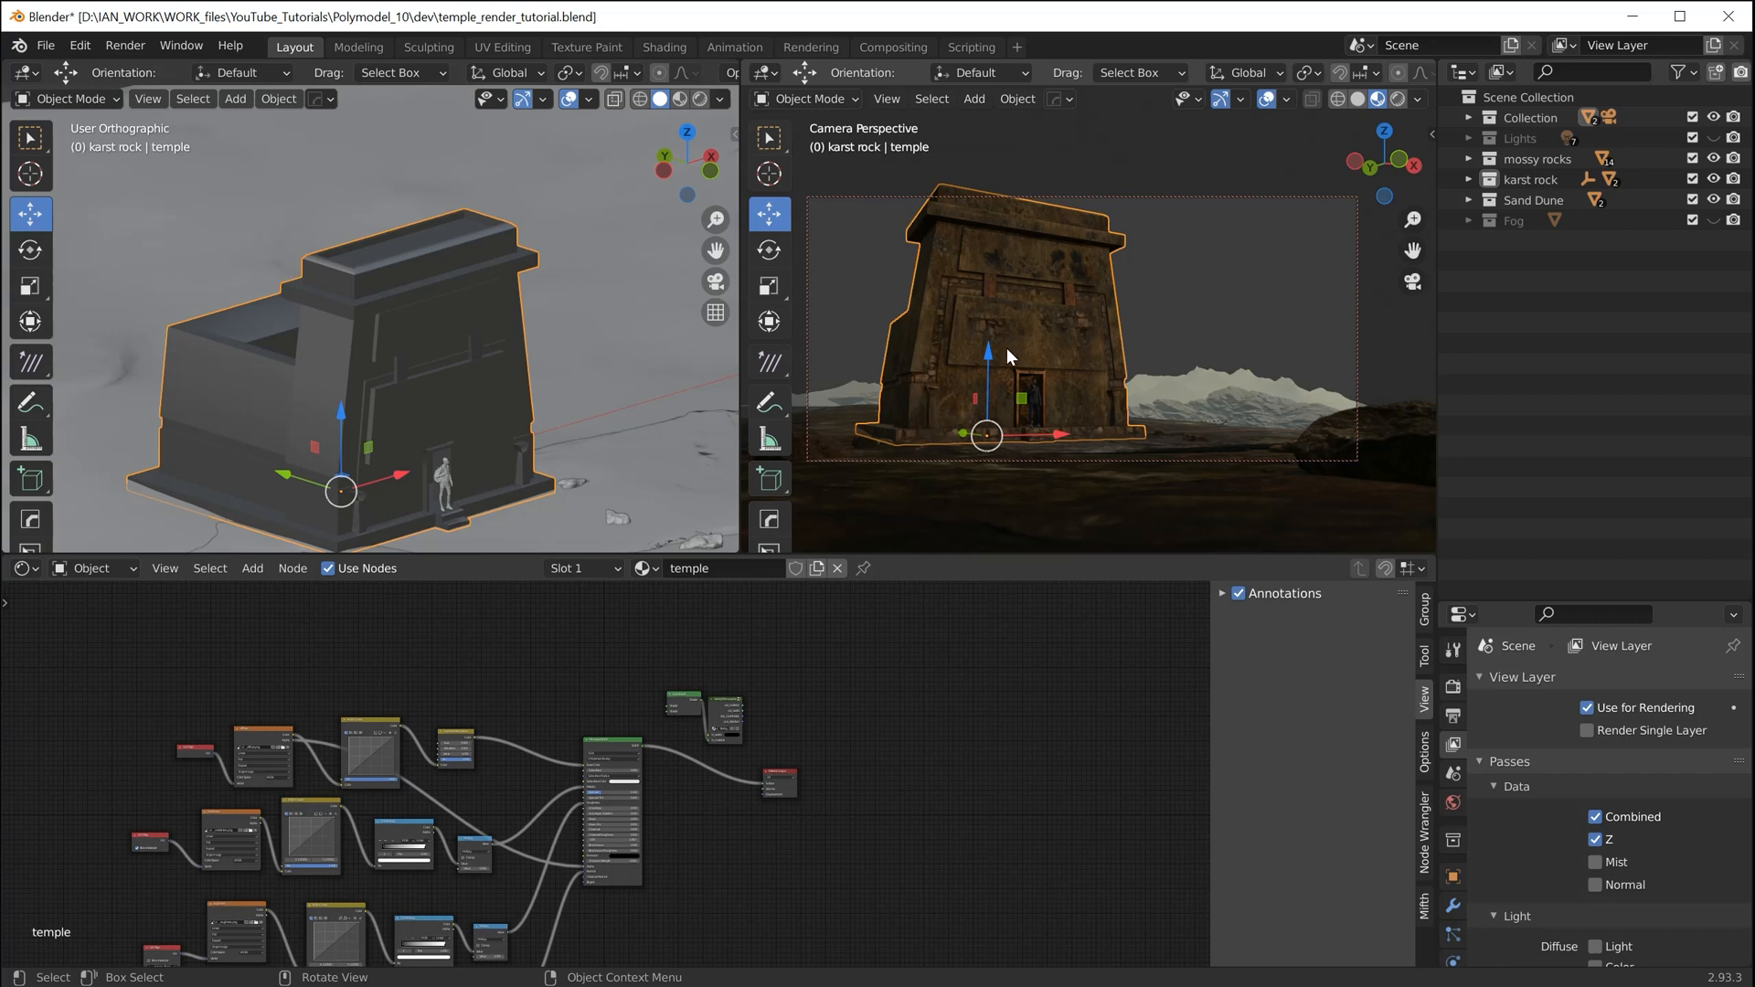
# Move the Material Output and Principled BSDF nodes of the temple material closer together
pyautogui.moveTo(539, 662); pyautogui.dragTo(619, 617, button='middle')
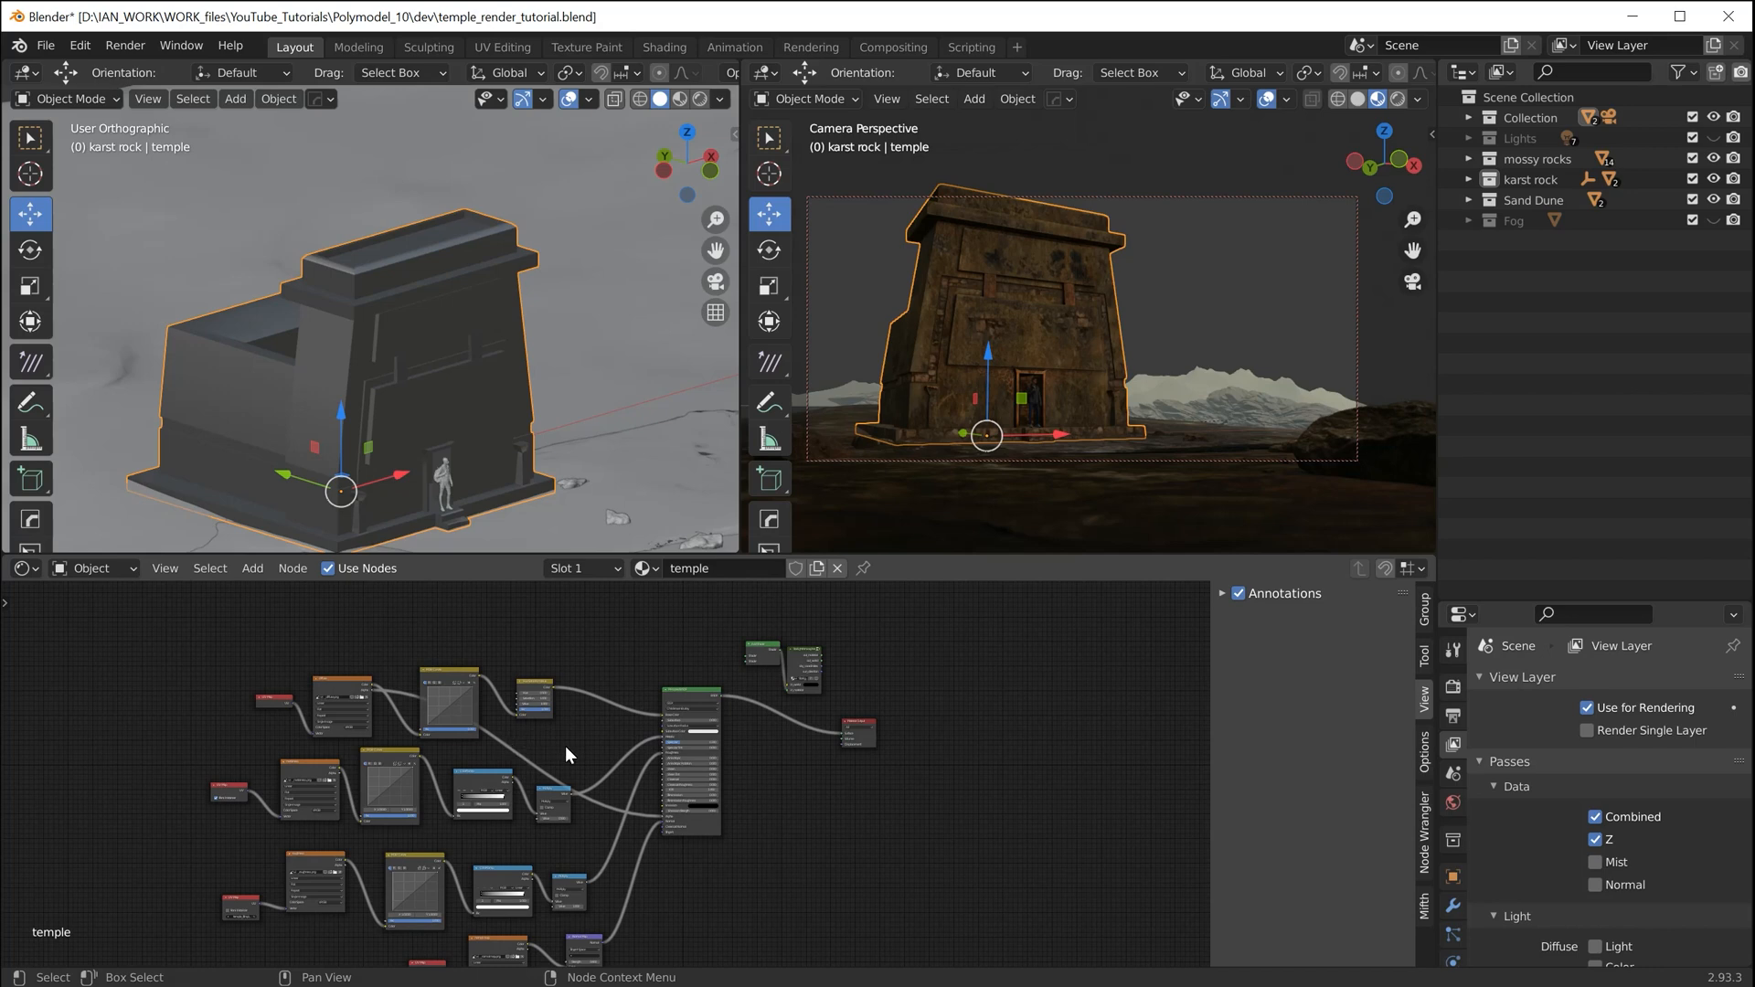
pyautogui.scroll(10, 631, 704)
pyautogui.click(715, 688)
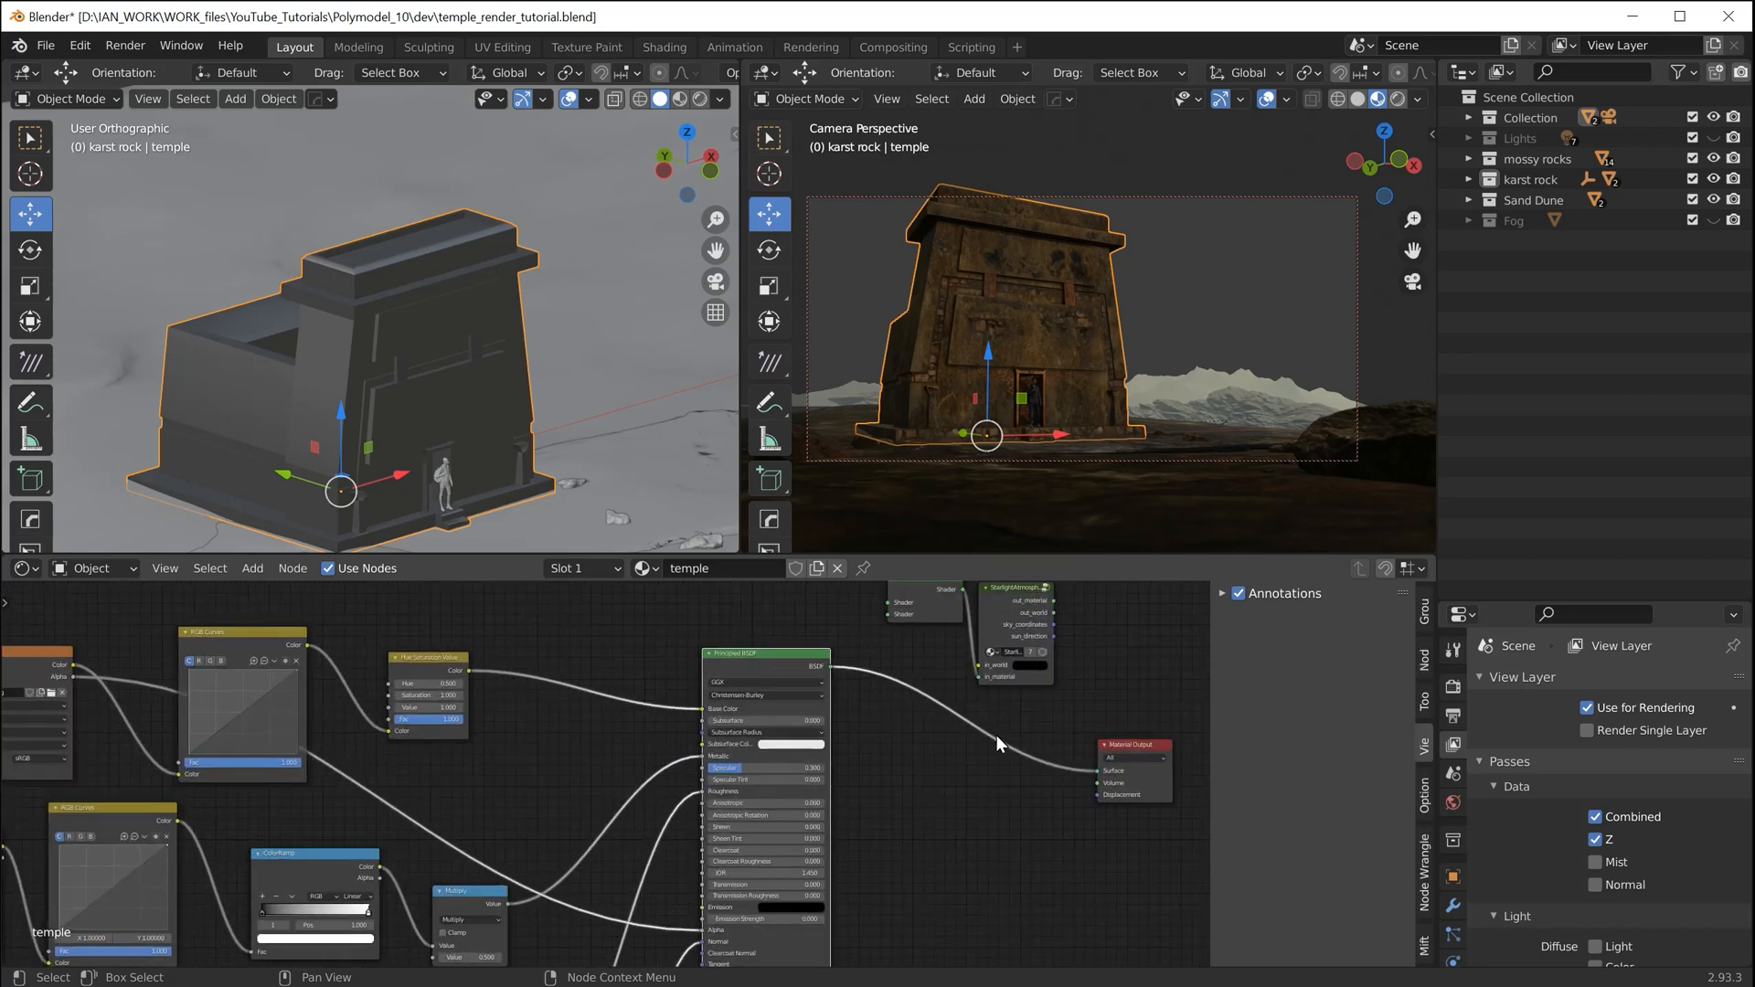
pyautogui.moveTo(935, 765); pyautogui.dragTo(768, 737, button='middle')
pyautogui.moveTo(967, 721); pyautogui.dragTo(776, 680)
pyautogui.scroll(3, 766, 700)
pyautogui.moveTo(929, 752); pyautogui.dragTo(925, 807, button='middle')
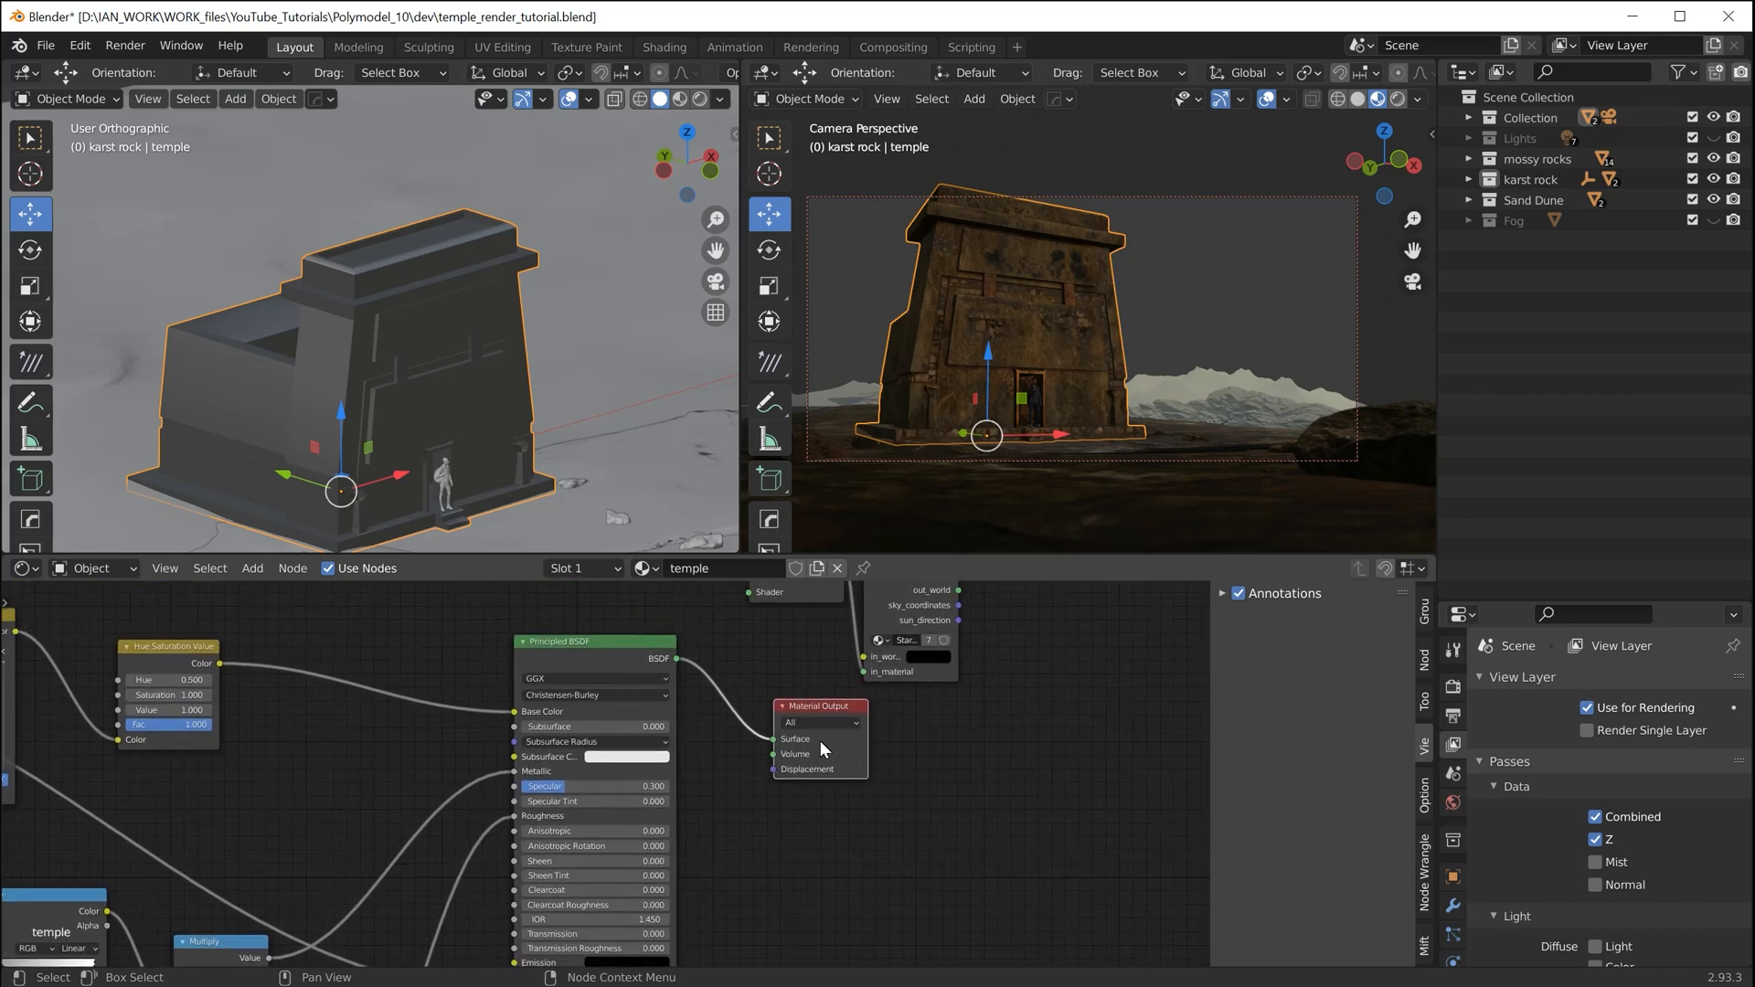
pyautogui.moveTo(819, 740); pyautogui.dragTo(803, 754)
pyautogui.moveTo(580, 646); pyautogui.dragTo(616, 654)
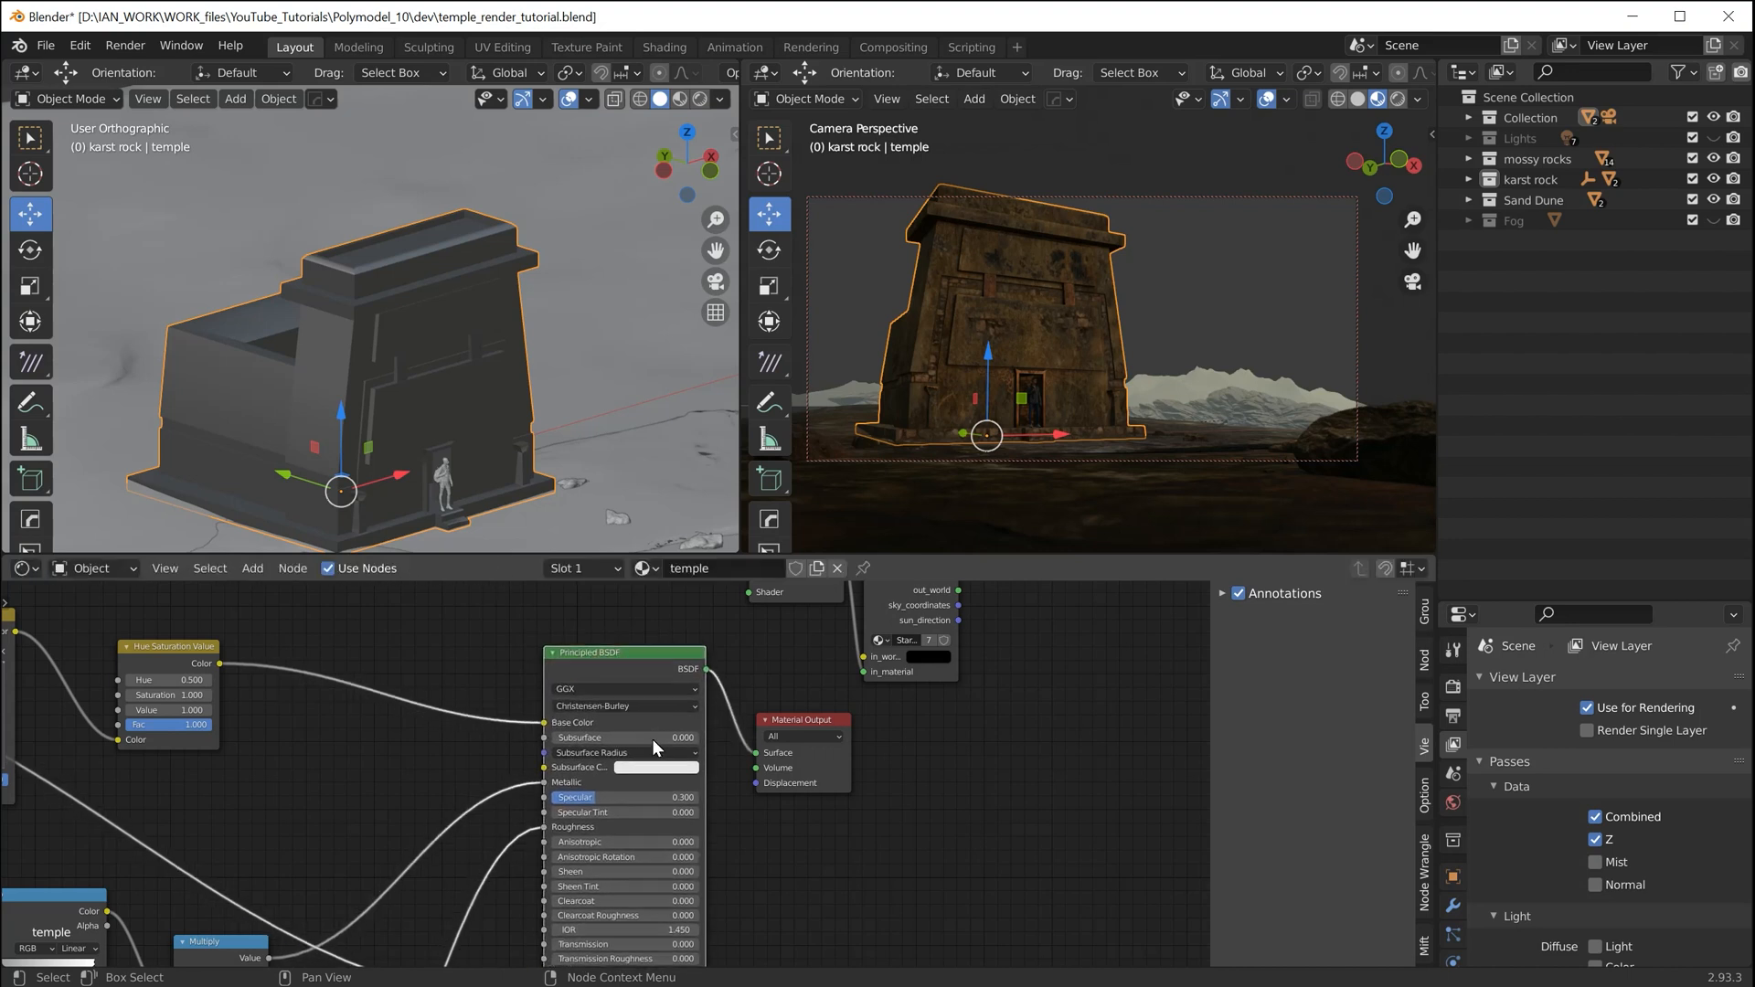
# Follow the base color chain back from the Principled BSDF and move the diffuse texture and its UV Map node closer to RGB Curves
pyautogui.keyDown('ctrl'); pyautogui.hscroll(-5, 629, 760); pyautogui.keyUp('ctrl')
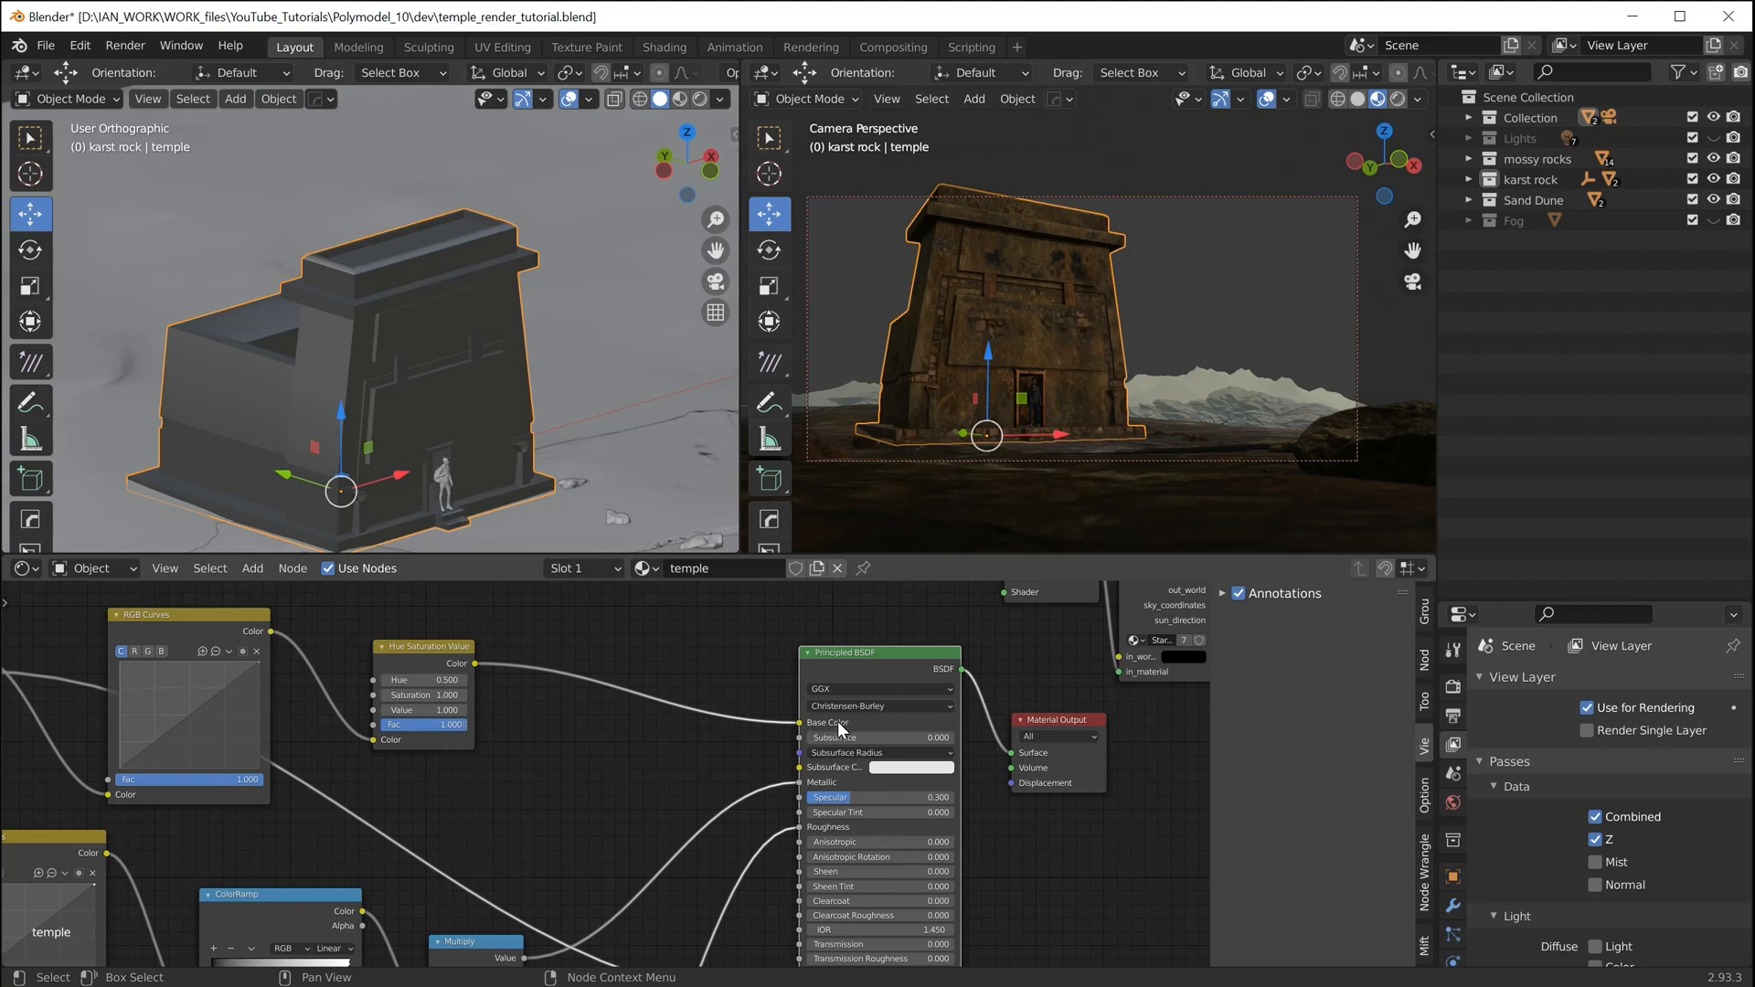
pyautogui.moveTo(801, 822); pyautogui.dragTo(735, 722, button='middle')
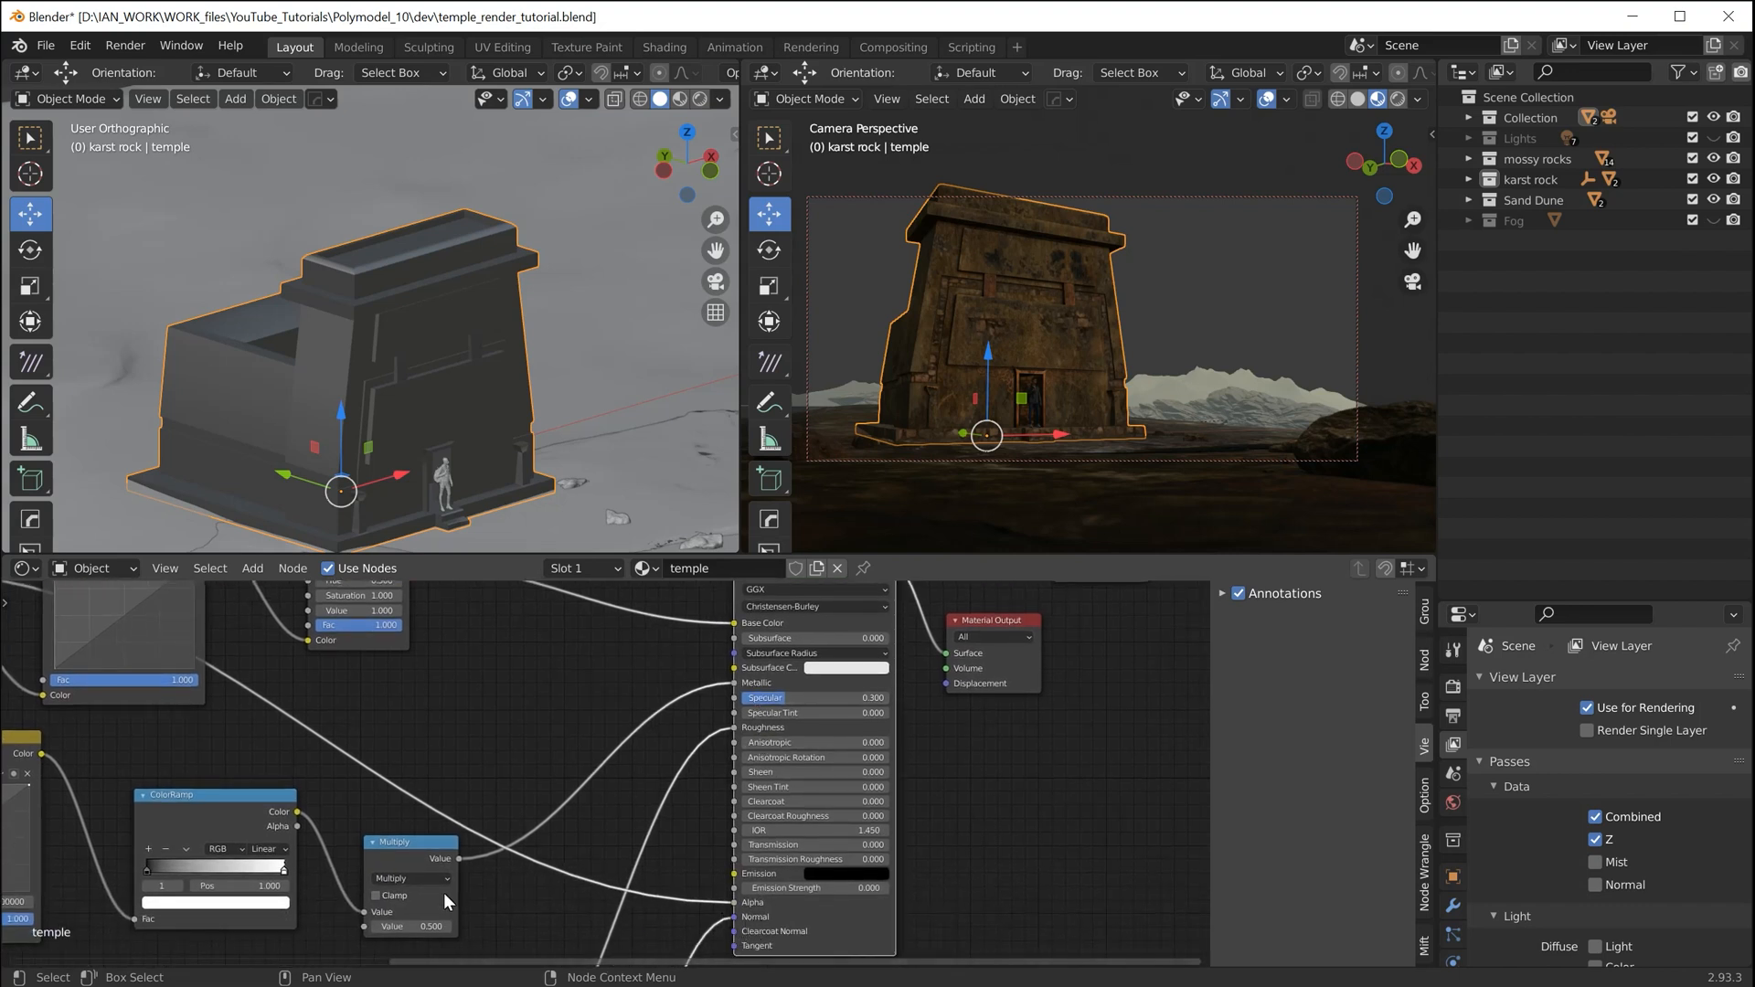
pyautogui.moveTo(470, 890); pyautogui.dragTo(832, 777, button='middle')
pyautogui.scroll(-3, 777, 769)
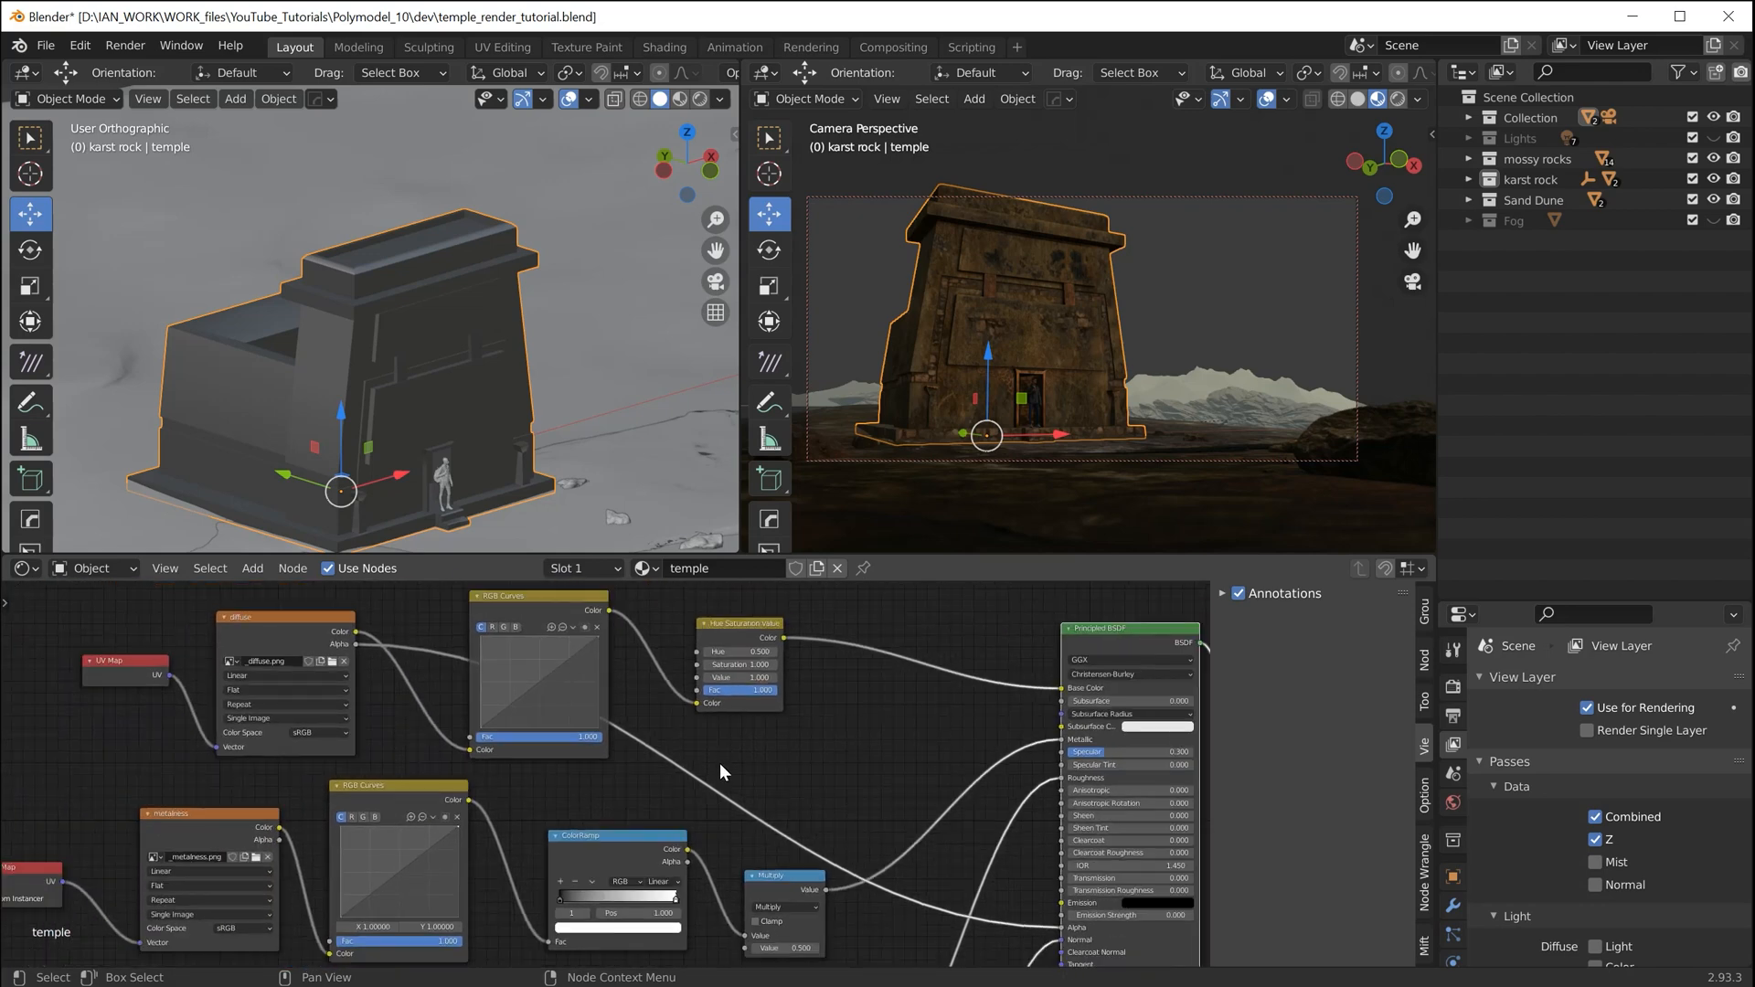
pyautogui.keyDown('ctrl'); pyautogui.moveTo(323, 737); pyautogui.dragTo(725, 740, button='middle'); pyautogui.keyUp('ctrl')
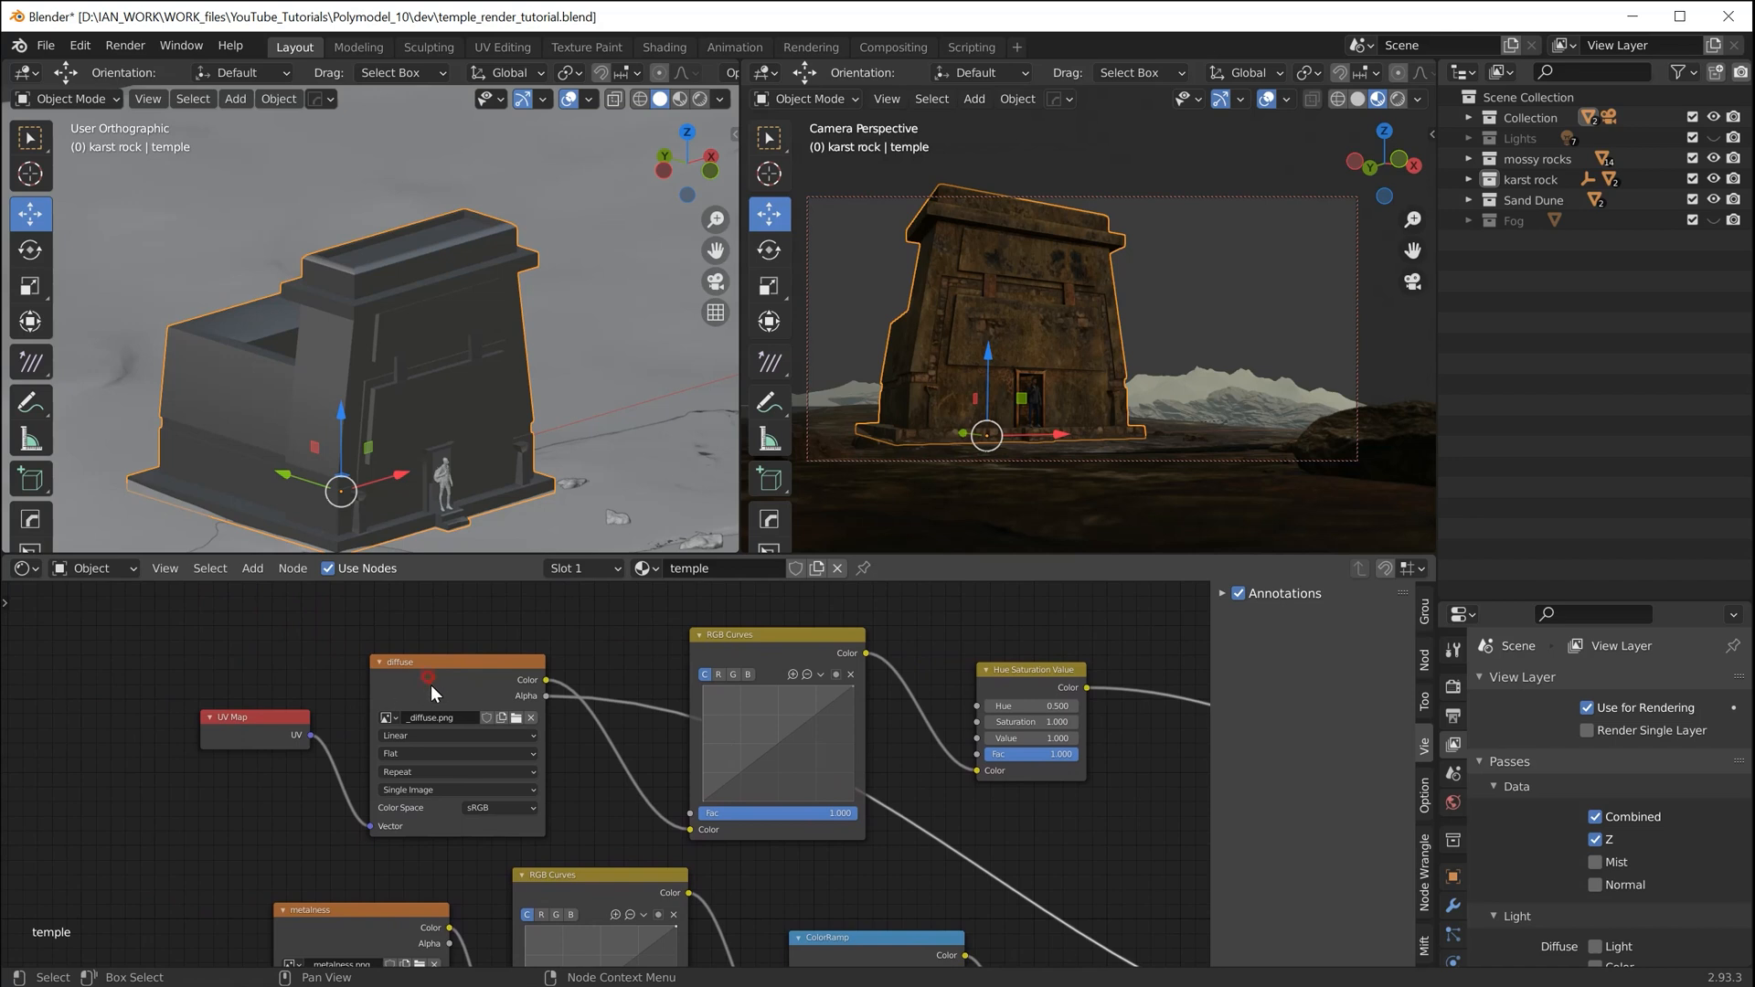
pyautogui.moveTo(431, 683); pyautogui.dragTo(484, 662)
pyautogui.moveTo(254, 737)
pyautogui.mouseDown()
pyautogui.moveTo(294, 732)
pyautogui.moveTo(228, 724)
pyautogui.moveTo(277, 751)
pyautogui.mouseUp()
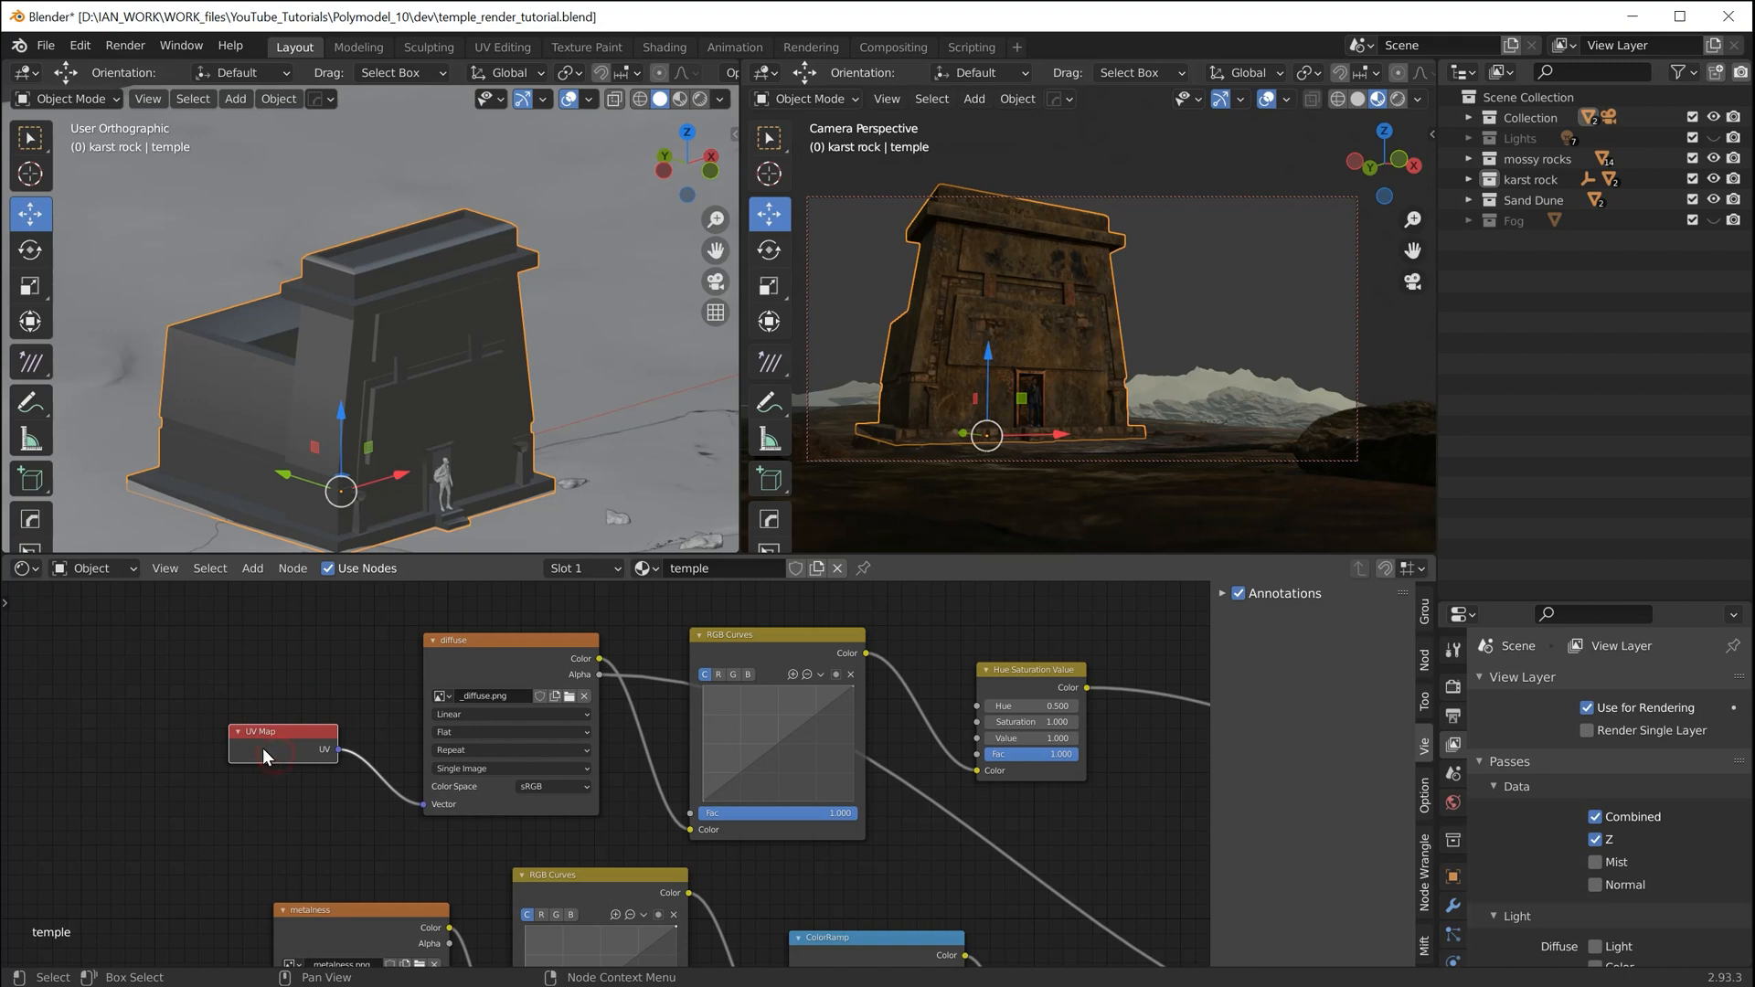
pyautogui.moveTo(262, 735); pyautogui.dragTo(274, 743)
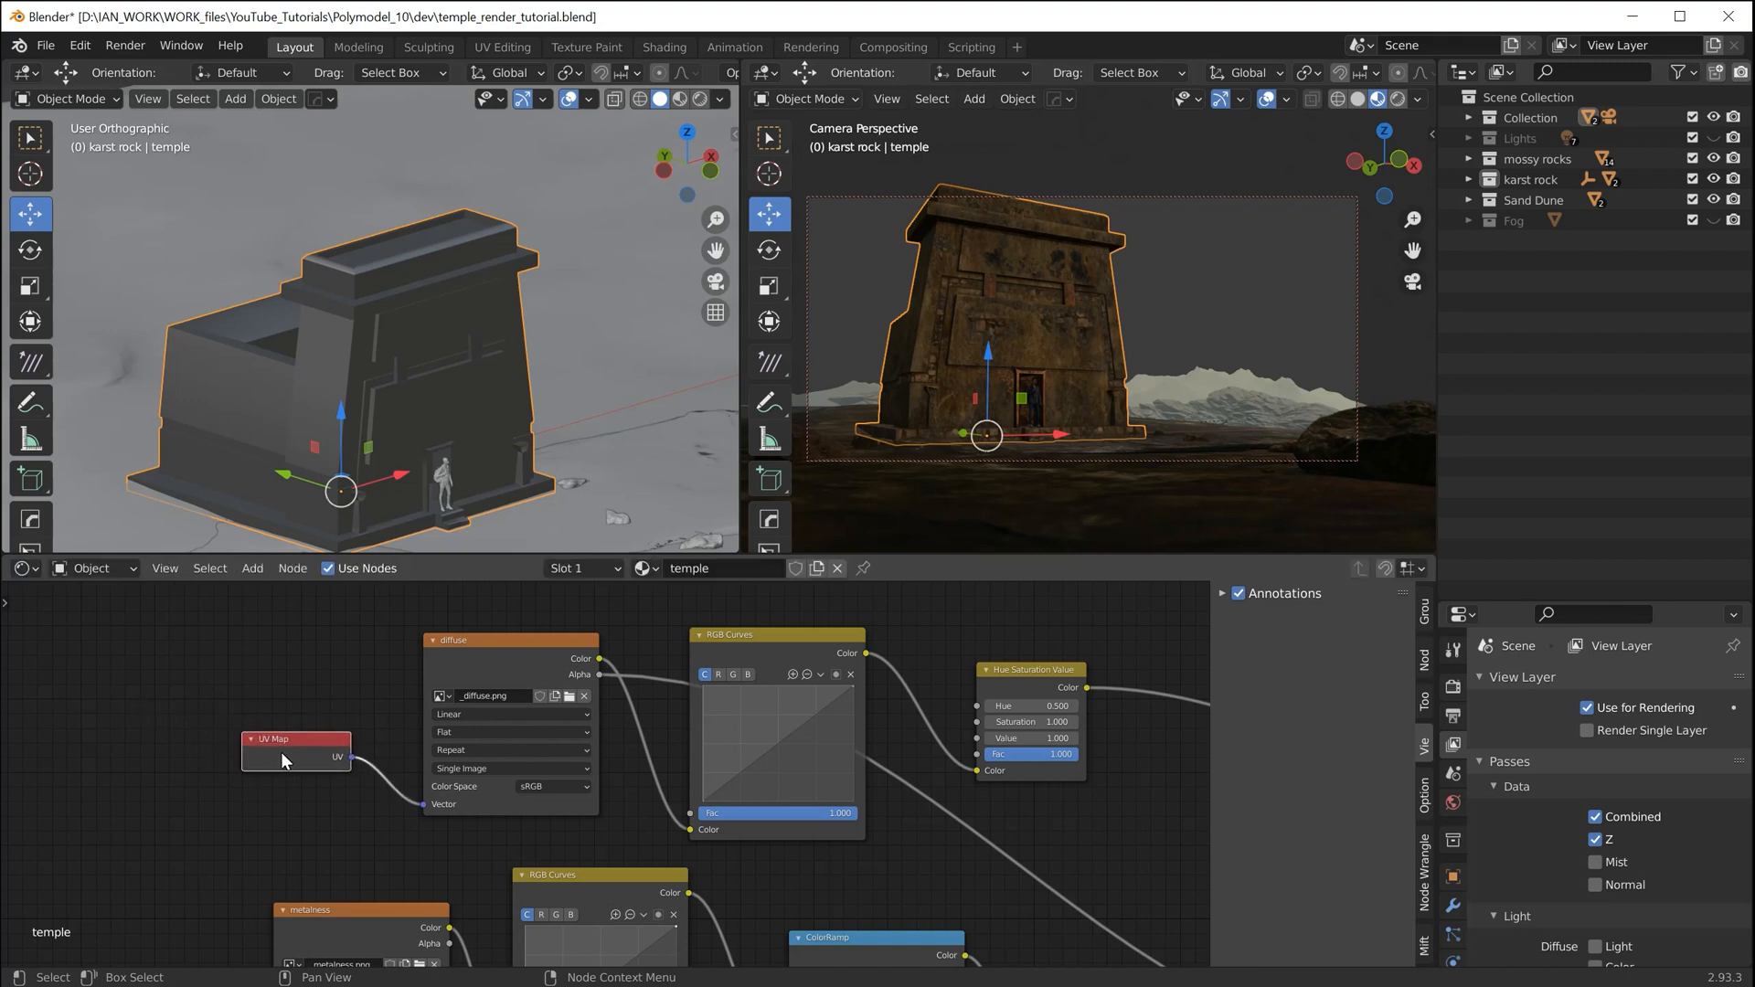
# Add a second UV Map node beside the existing one in the temple material, and delete it again
pyautogui.click(101, 659)
pyautogui.hotkey('shift', 'a')
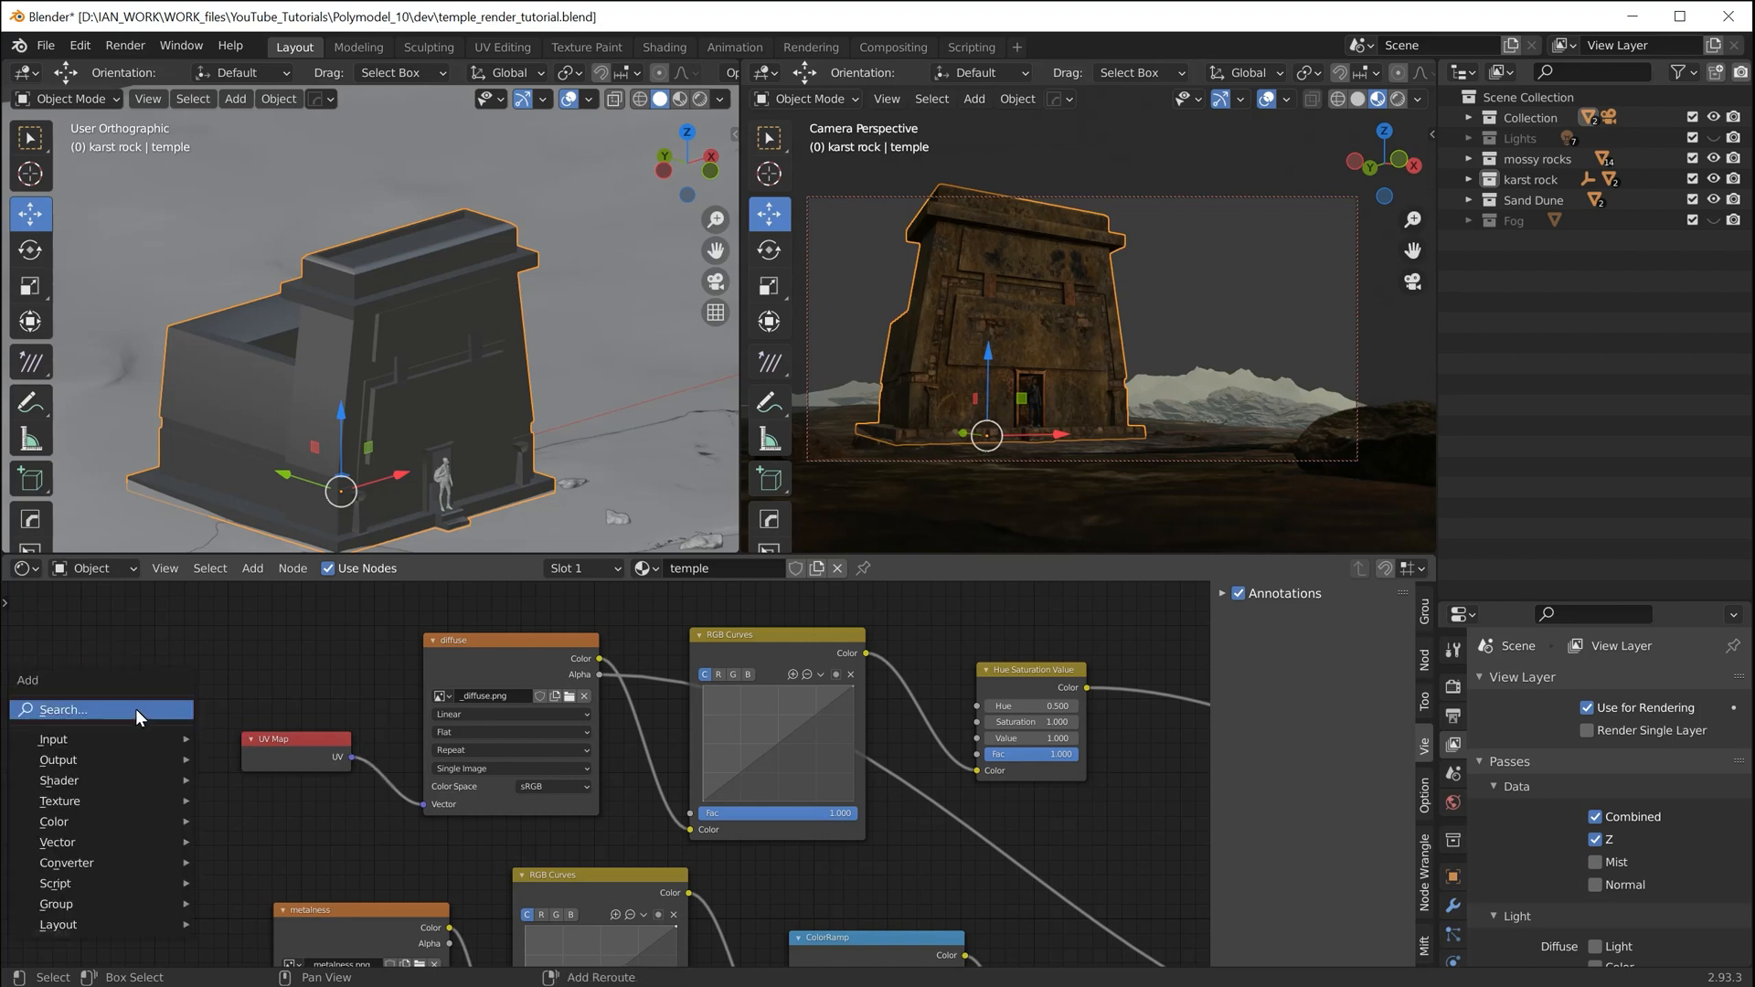
pyautogui.click(86, 708)
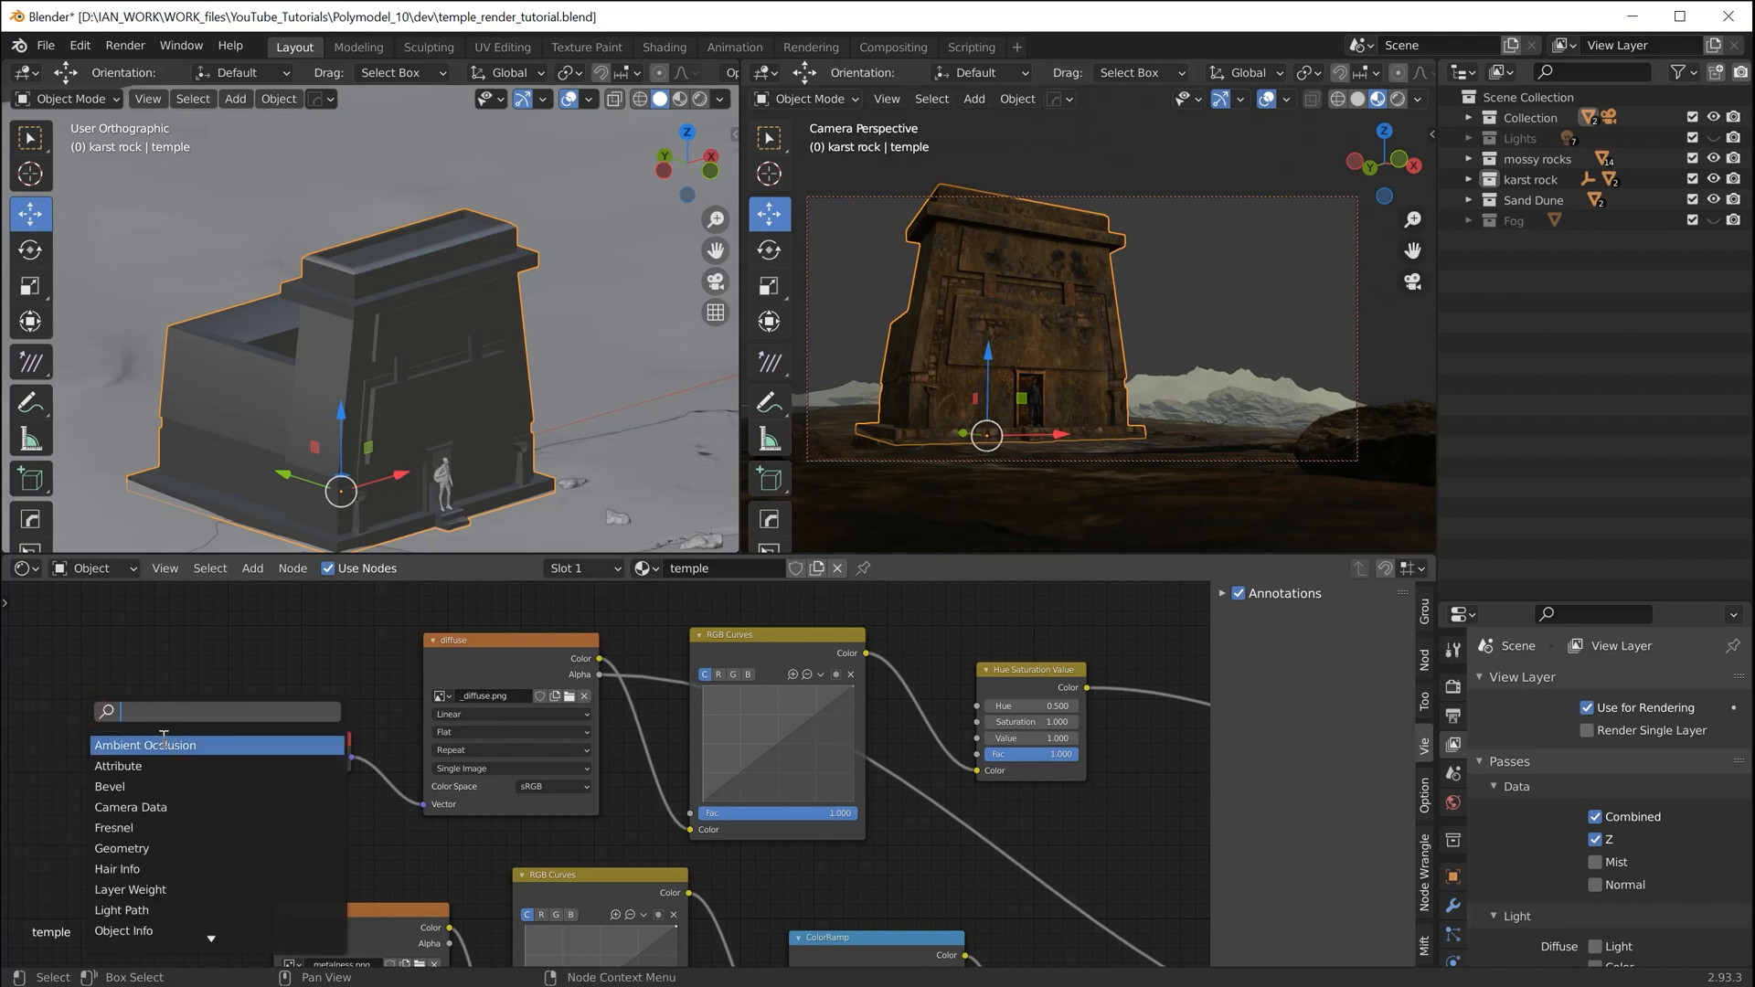
pyautogui.write('Uv')
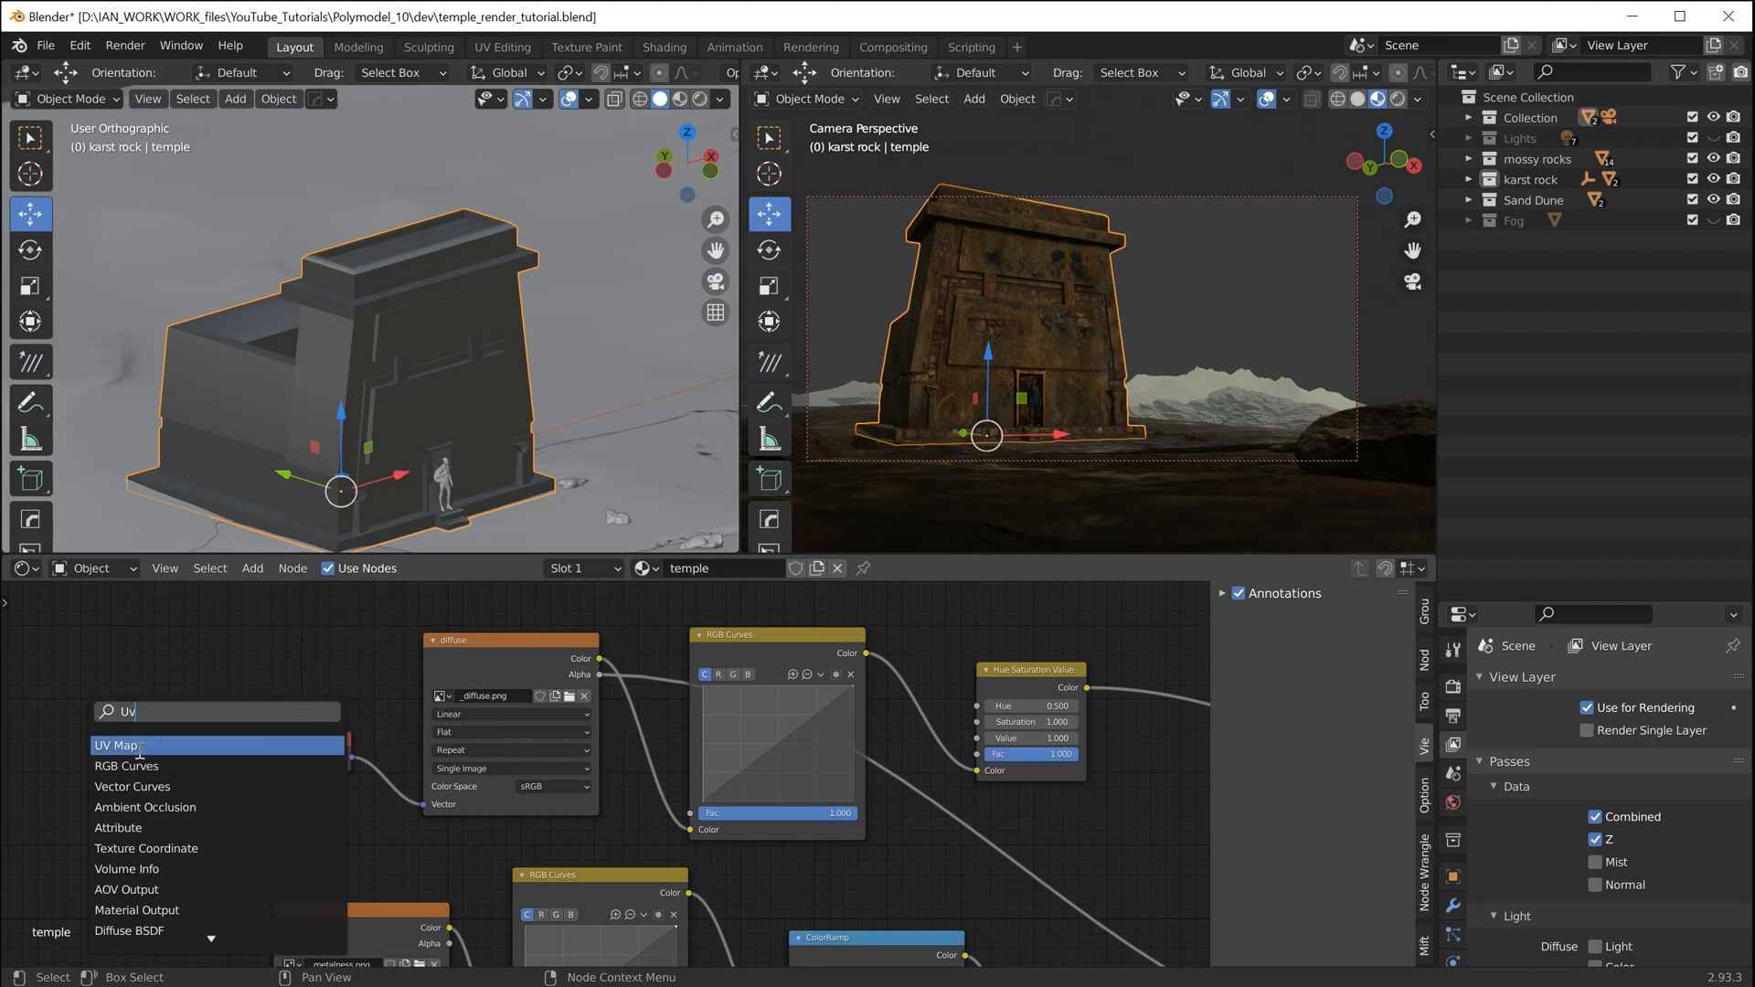
pyautogui.click(139, 746)
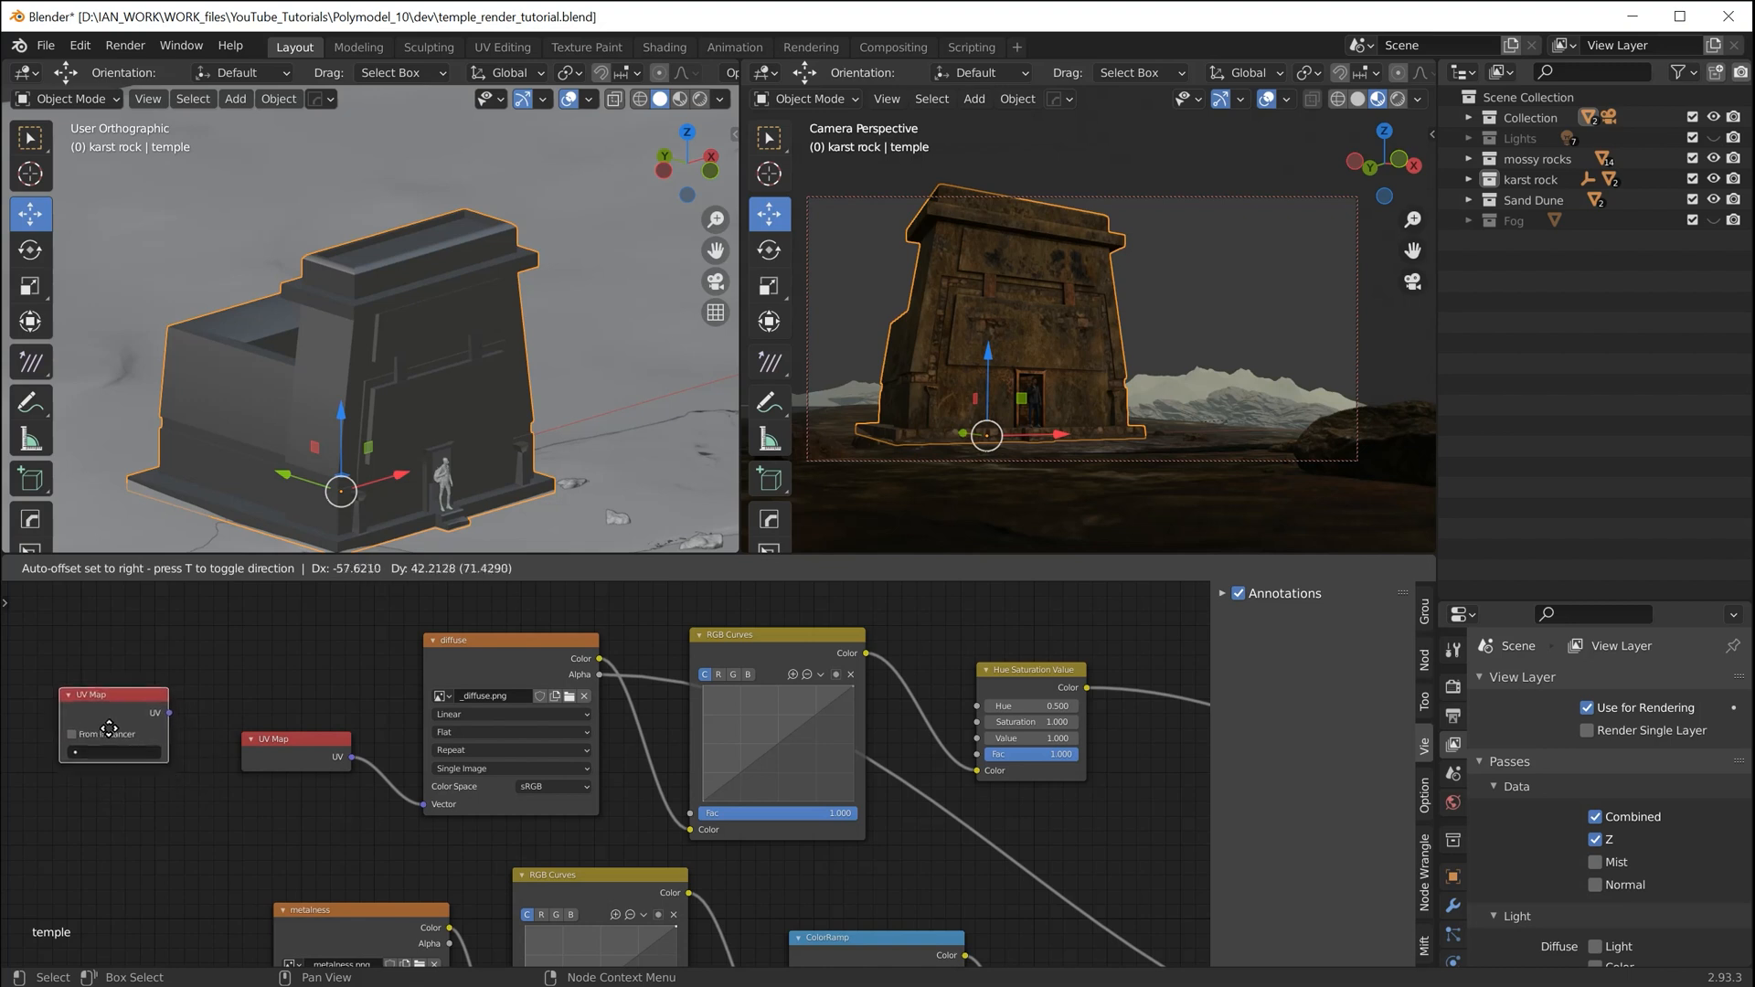
pyautogui.click(101, 731)
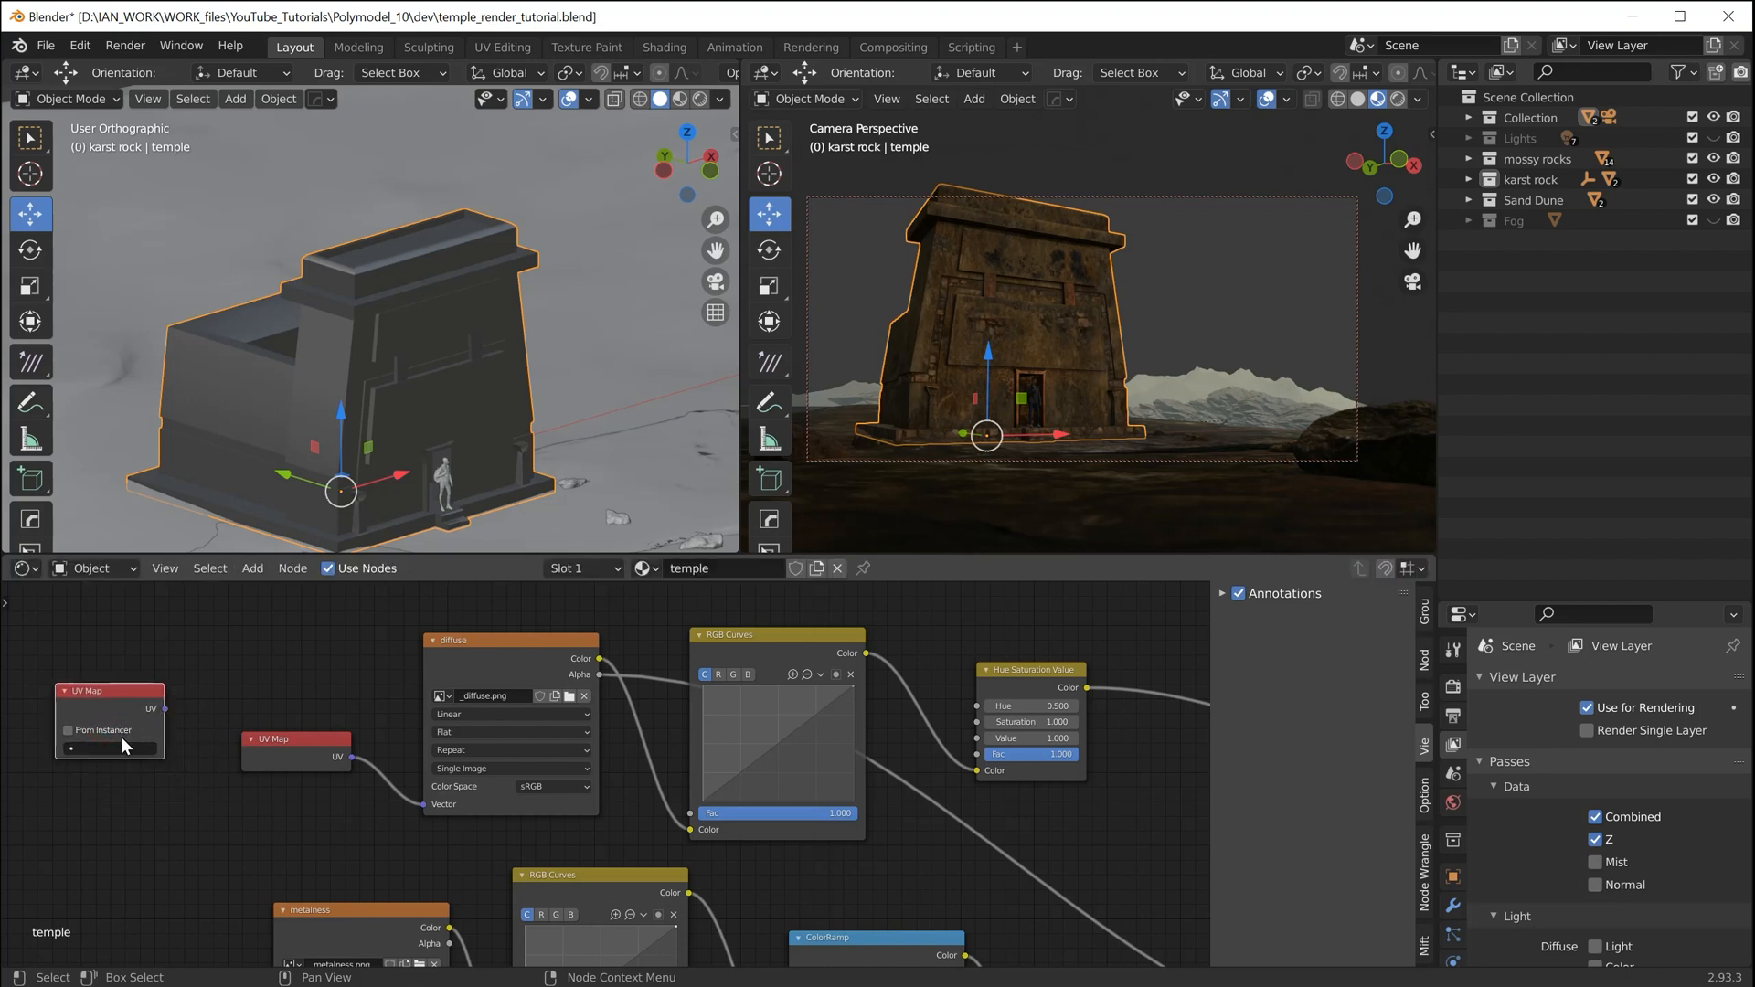
pyautogui.press('x')
# Move the linked UV Map node farther from the diffuse texture node and deselect the nodes
pyautogui.moveTo(315, 766); pyautogui.dragTo(191, 796)
pyautogui.moveTo(464, 654)
pyautogui.mouseDown()
pyautogui.moveTo(354, 647)
pyautogui.moveTo(460, 656)
pyautogui.mouseUp()
pyautogui.click(233, 656)
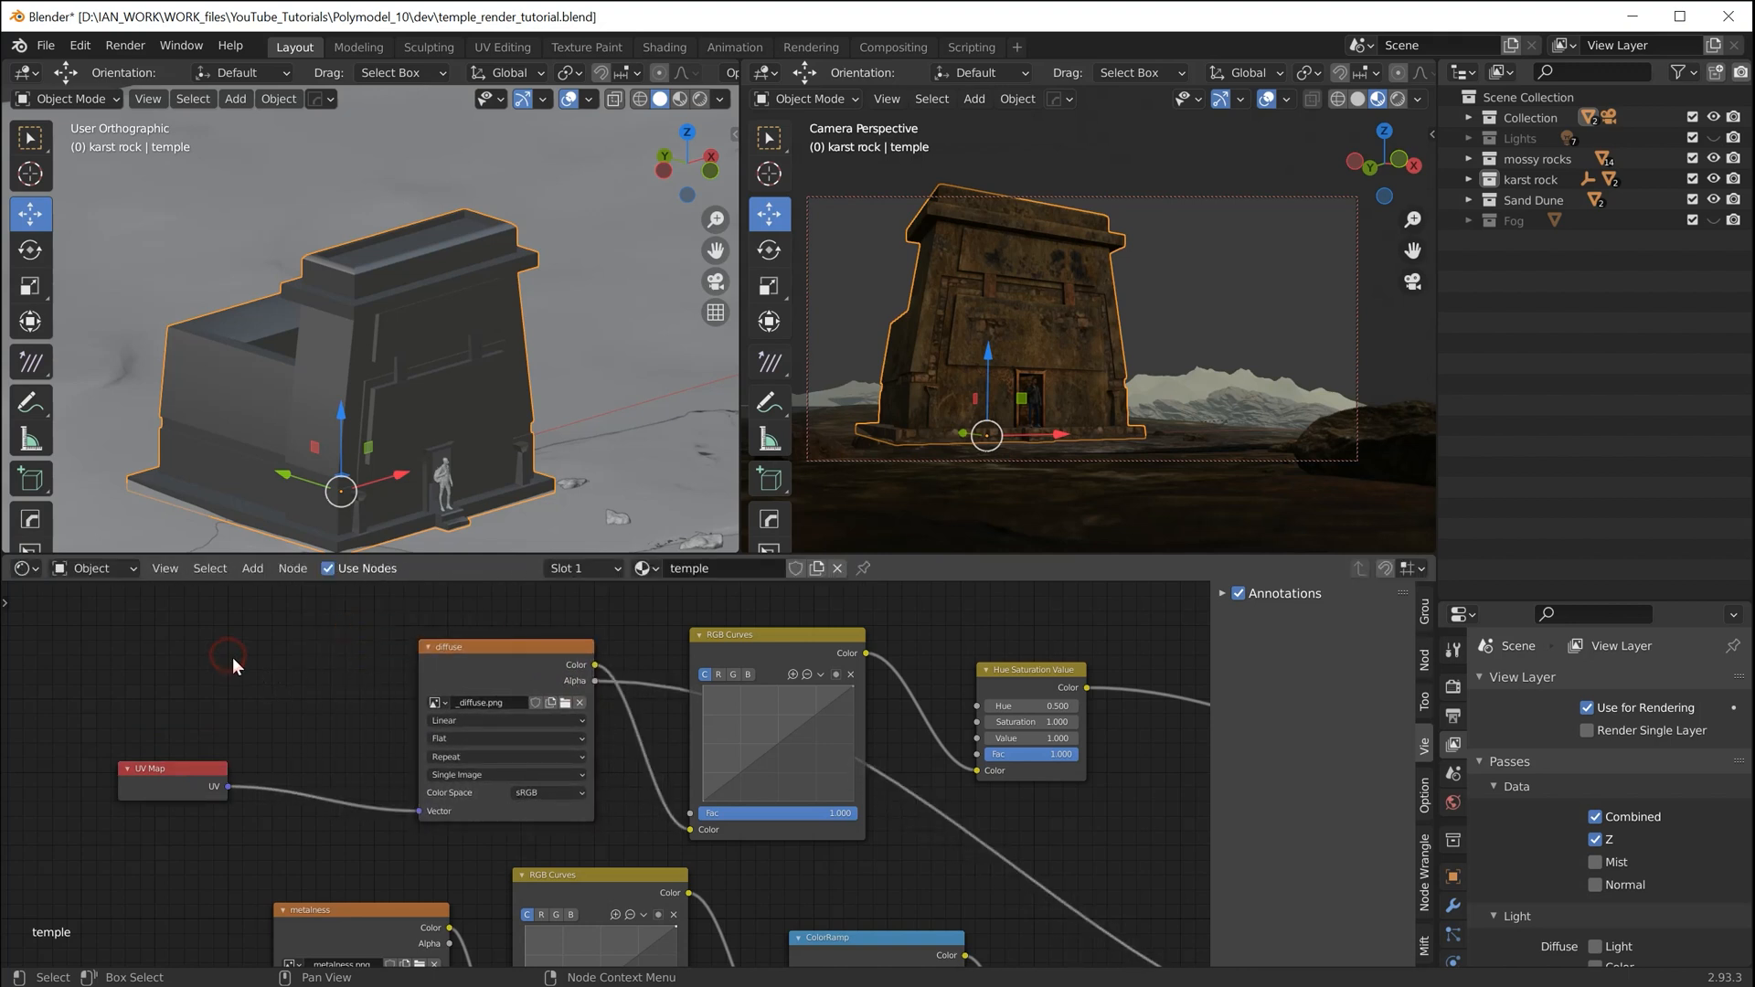
# Add an Image Texture node beside the diffuse texture in the temple material, and delete it again
pyautogui.hotkey('shift', 'a')
pyautogui.click(234, 663)
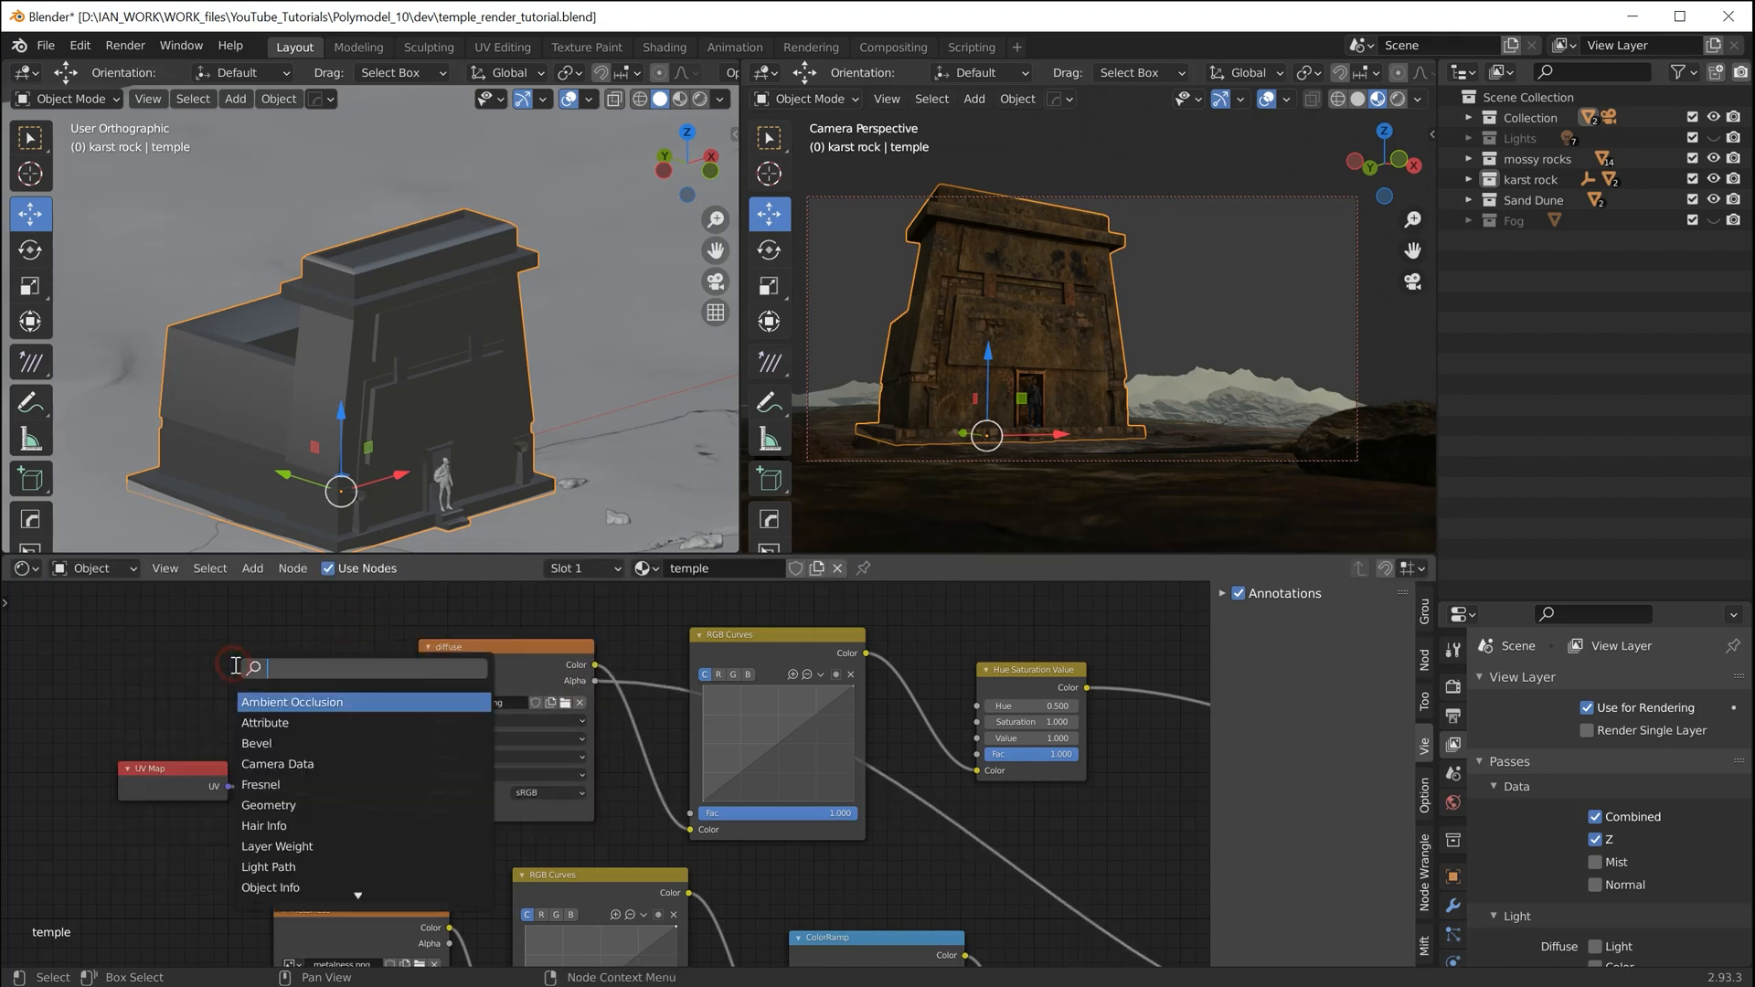
pyautogui.write('Te')
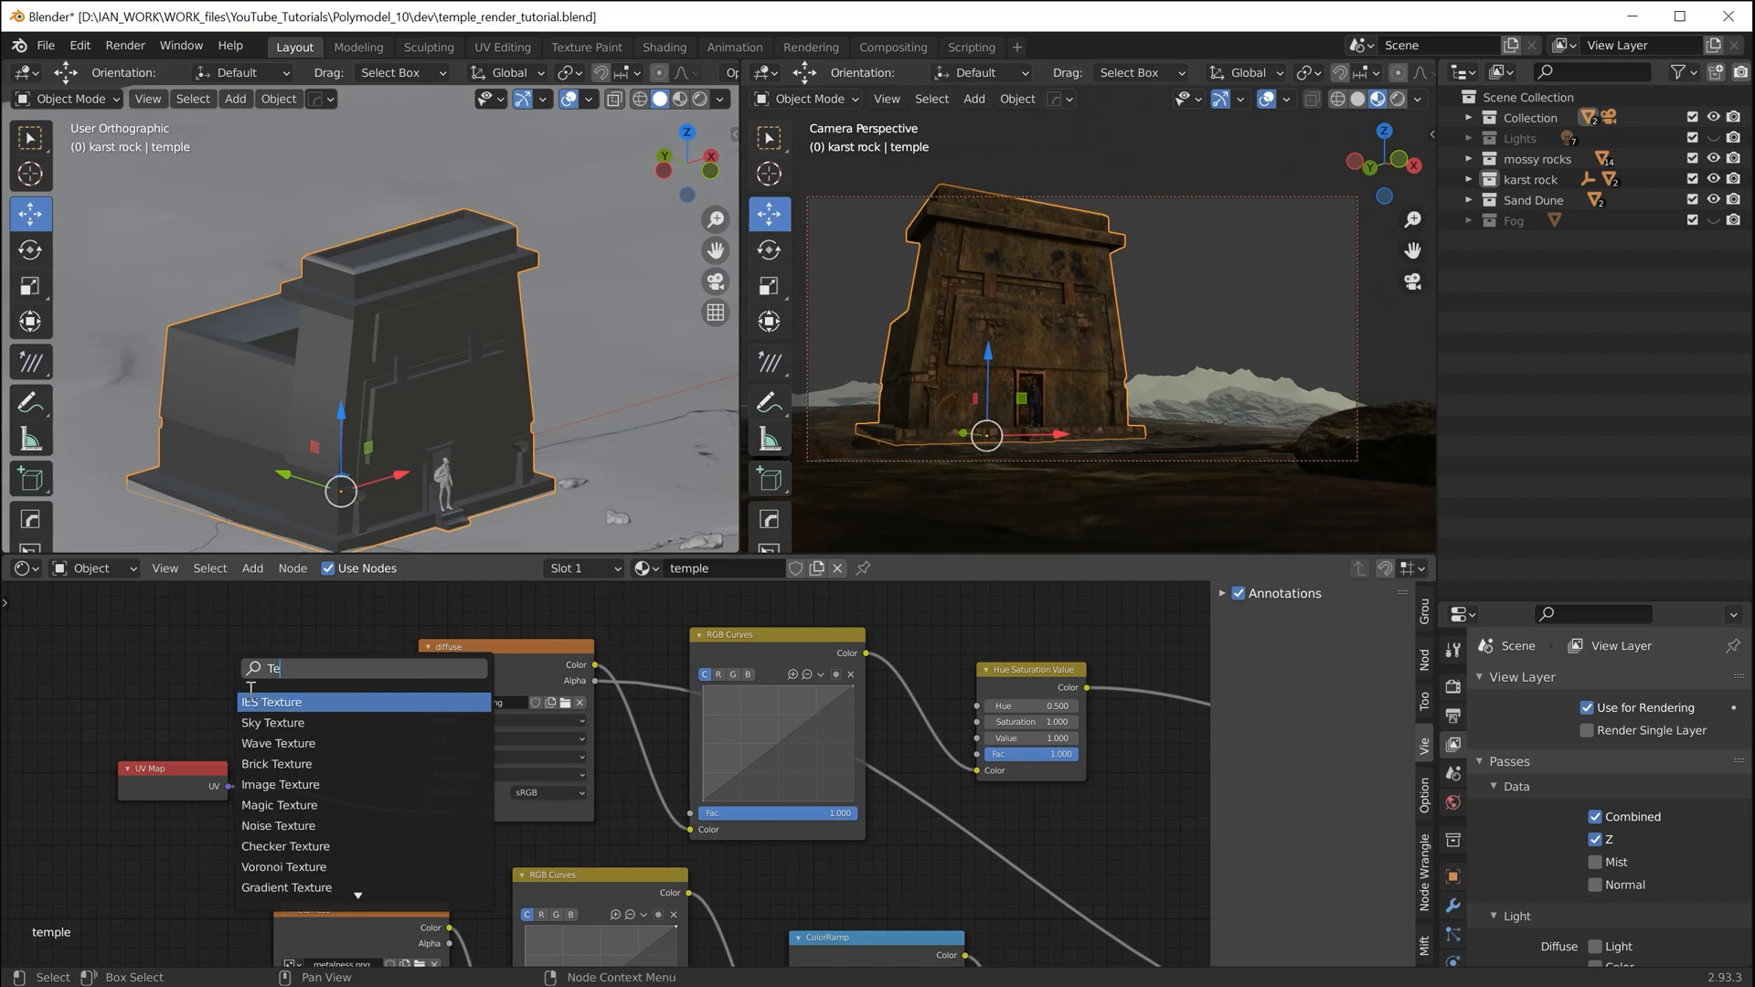
pyautogui.write('xture')
pyautogui.click(302, 784)
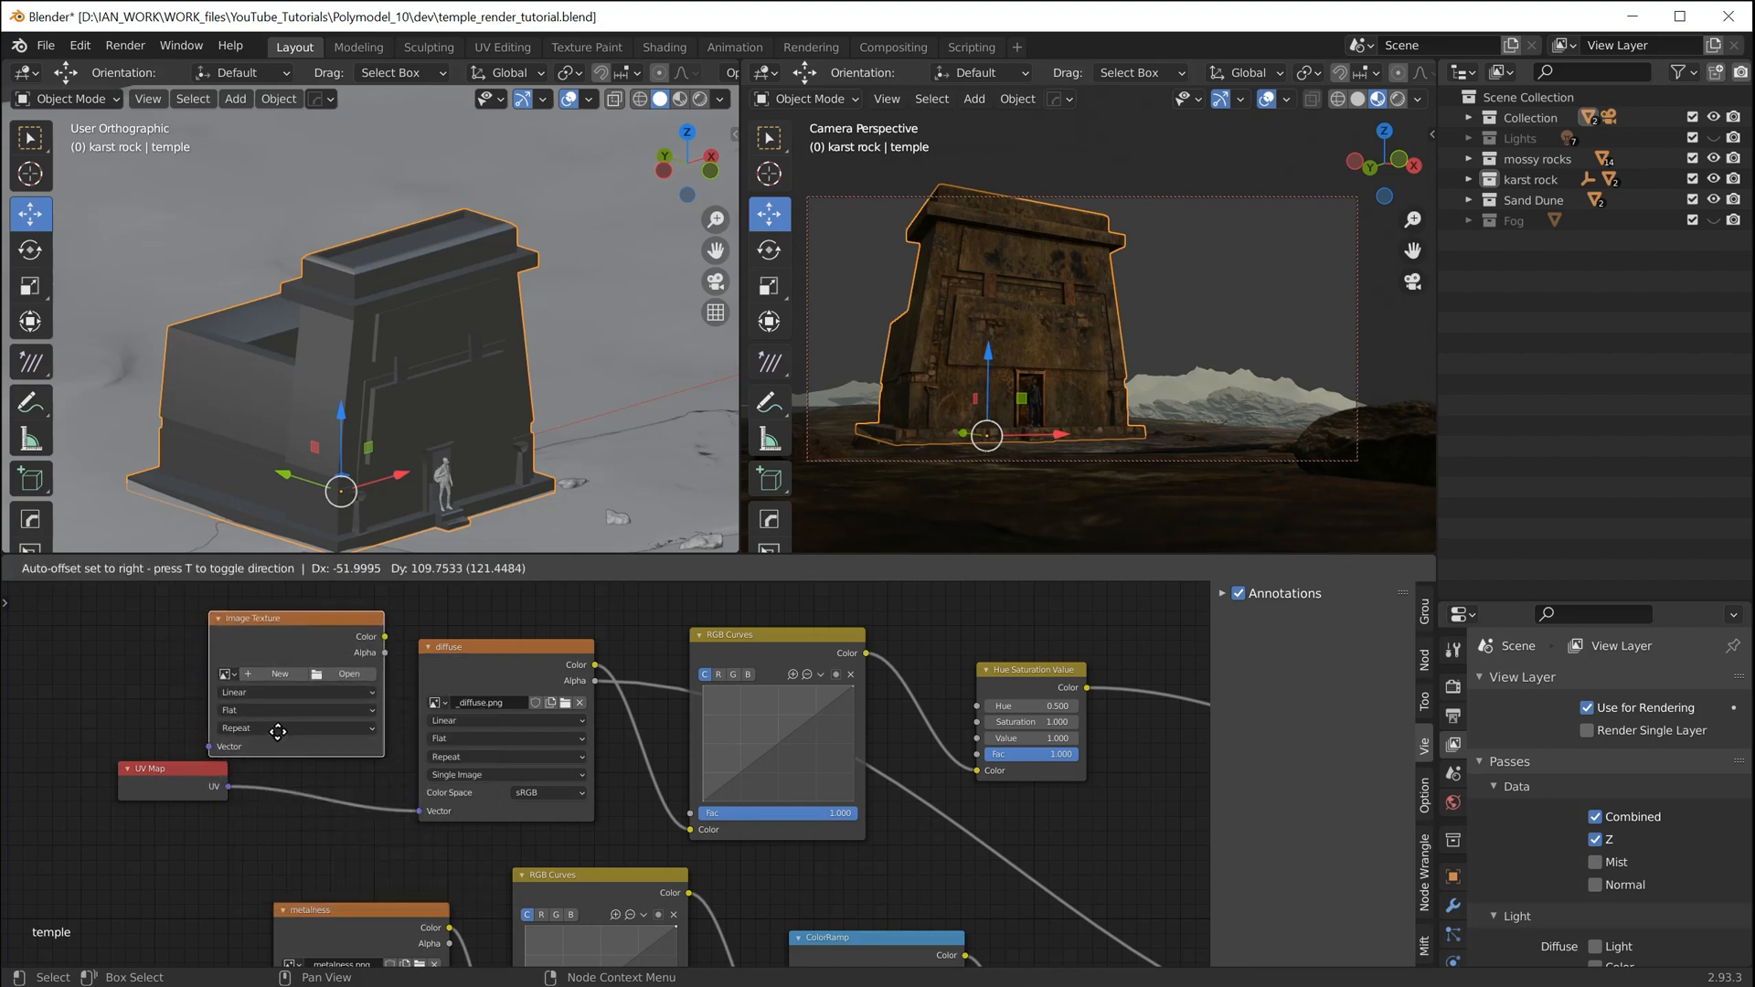
pyautogui.click(278, 732)
pyautogui.moveTo(284, 633); pyautogui.dragTo(269, 636)
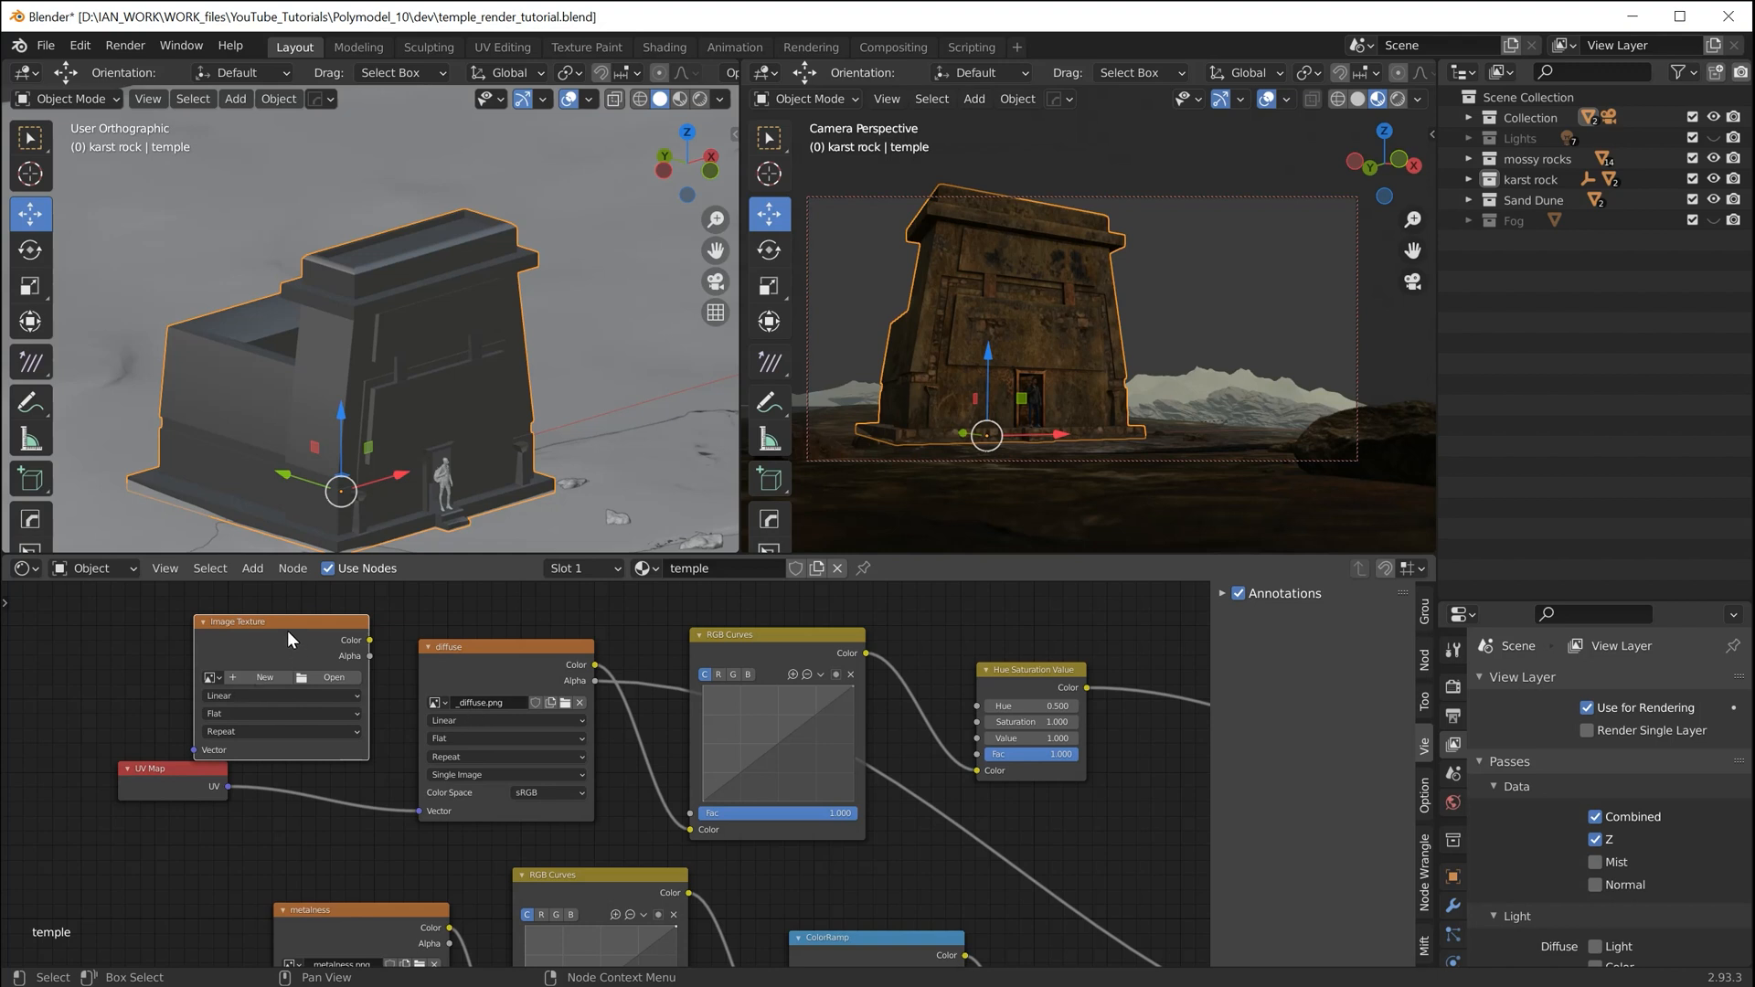
pyautogui.moveTo(287, 629); pyautogui.dragTo(243, 632)
pyautogui.press('x')
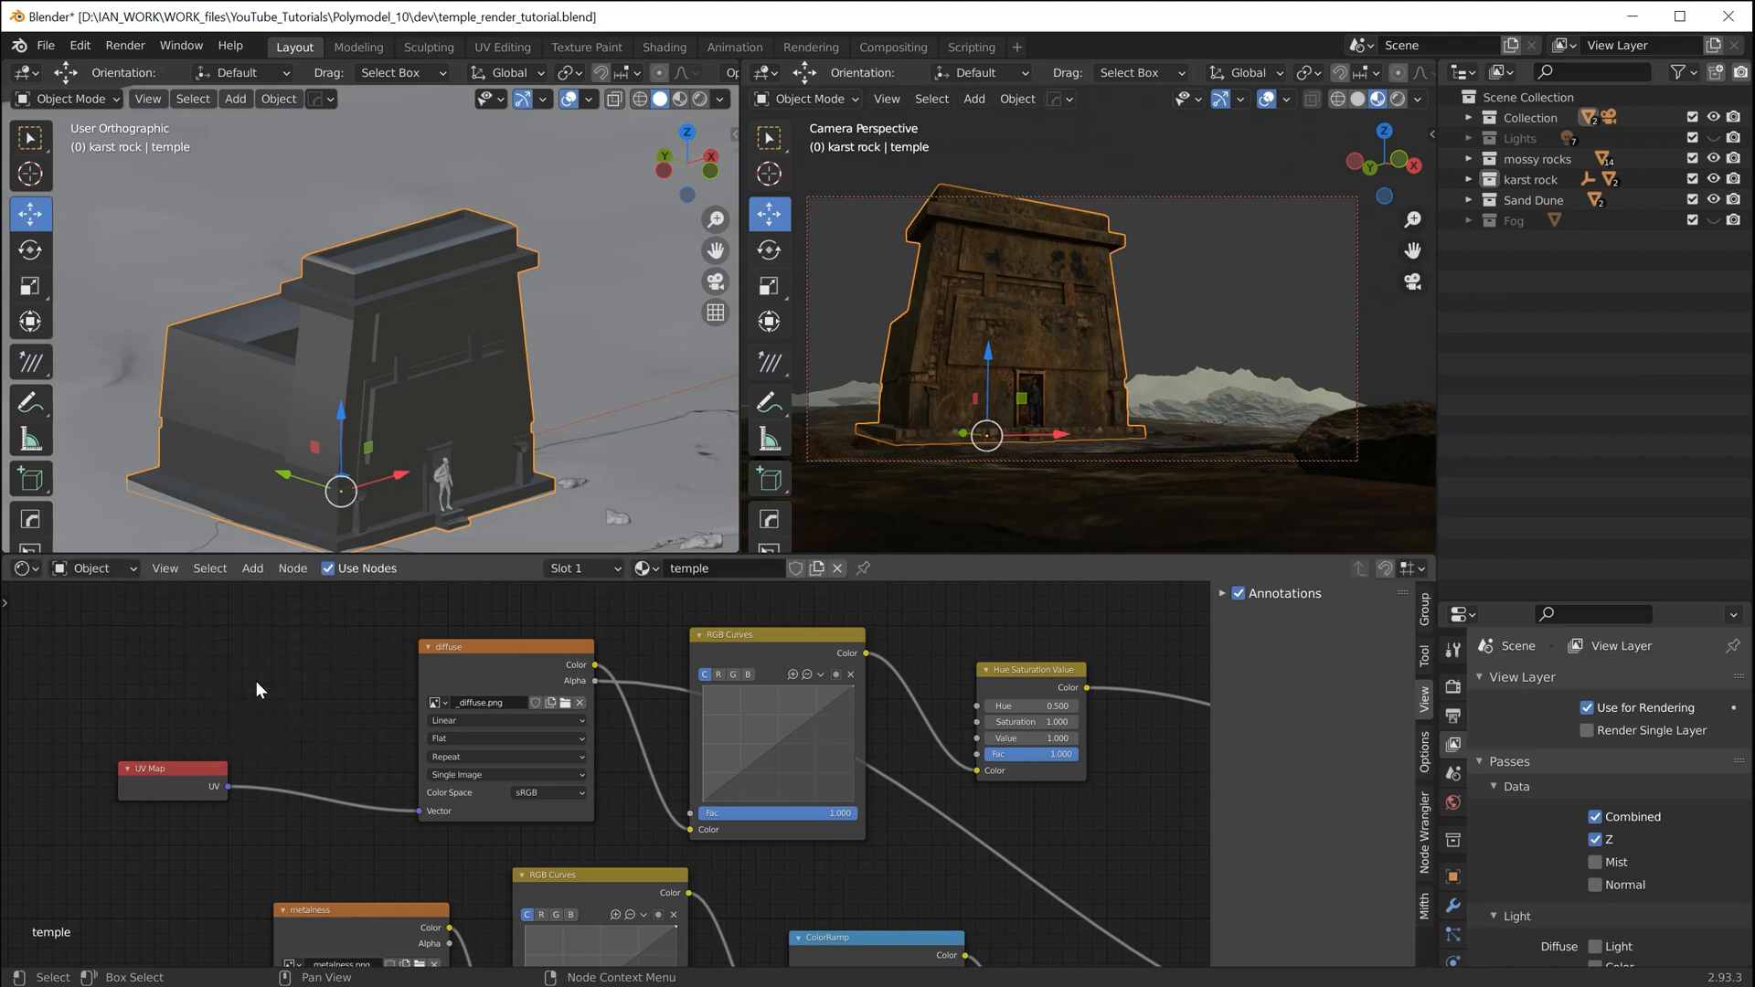
# Move the diffuse texture node closer to its UV Map node, and reposition the UV Map and first RGB Curves nodes slightly higher
pyautogui.moveTo(499, 668); pyautogui.dragTo(455, 666)
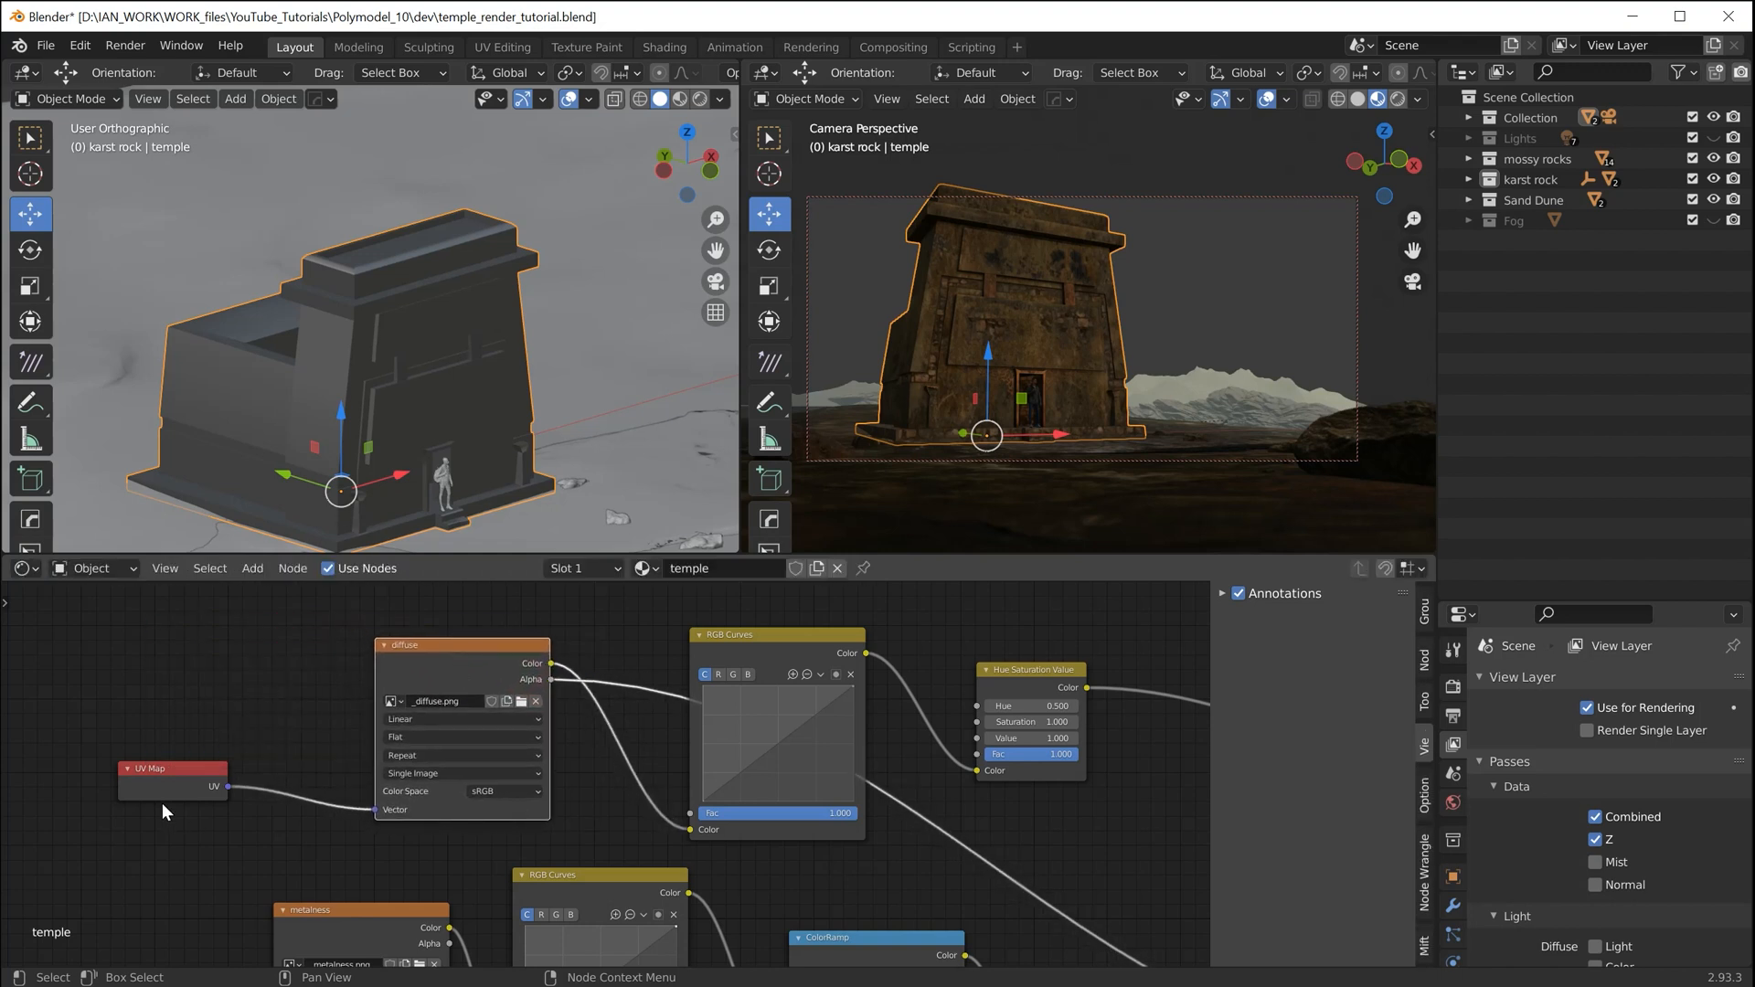
pyautogui.moveTo(162, 793); pyautogui.dragTo(169, 768)
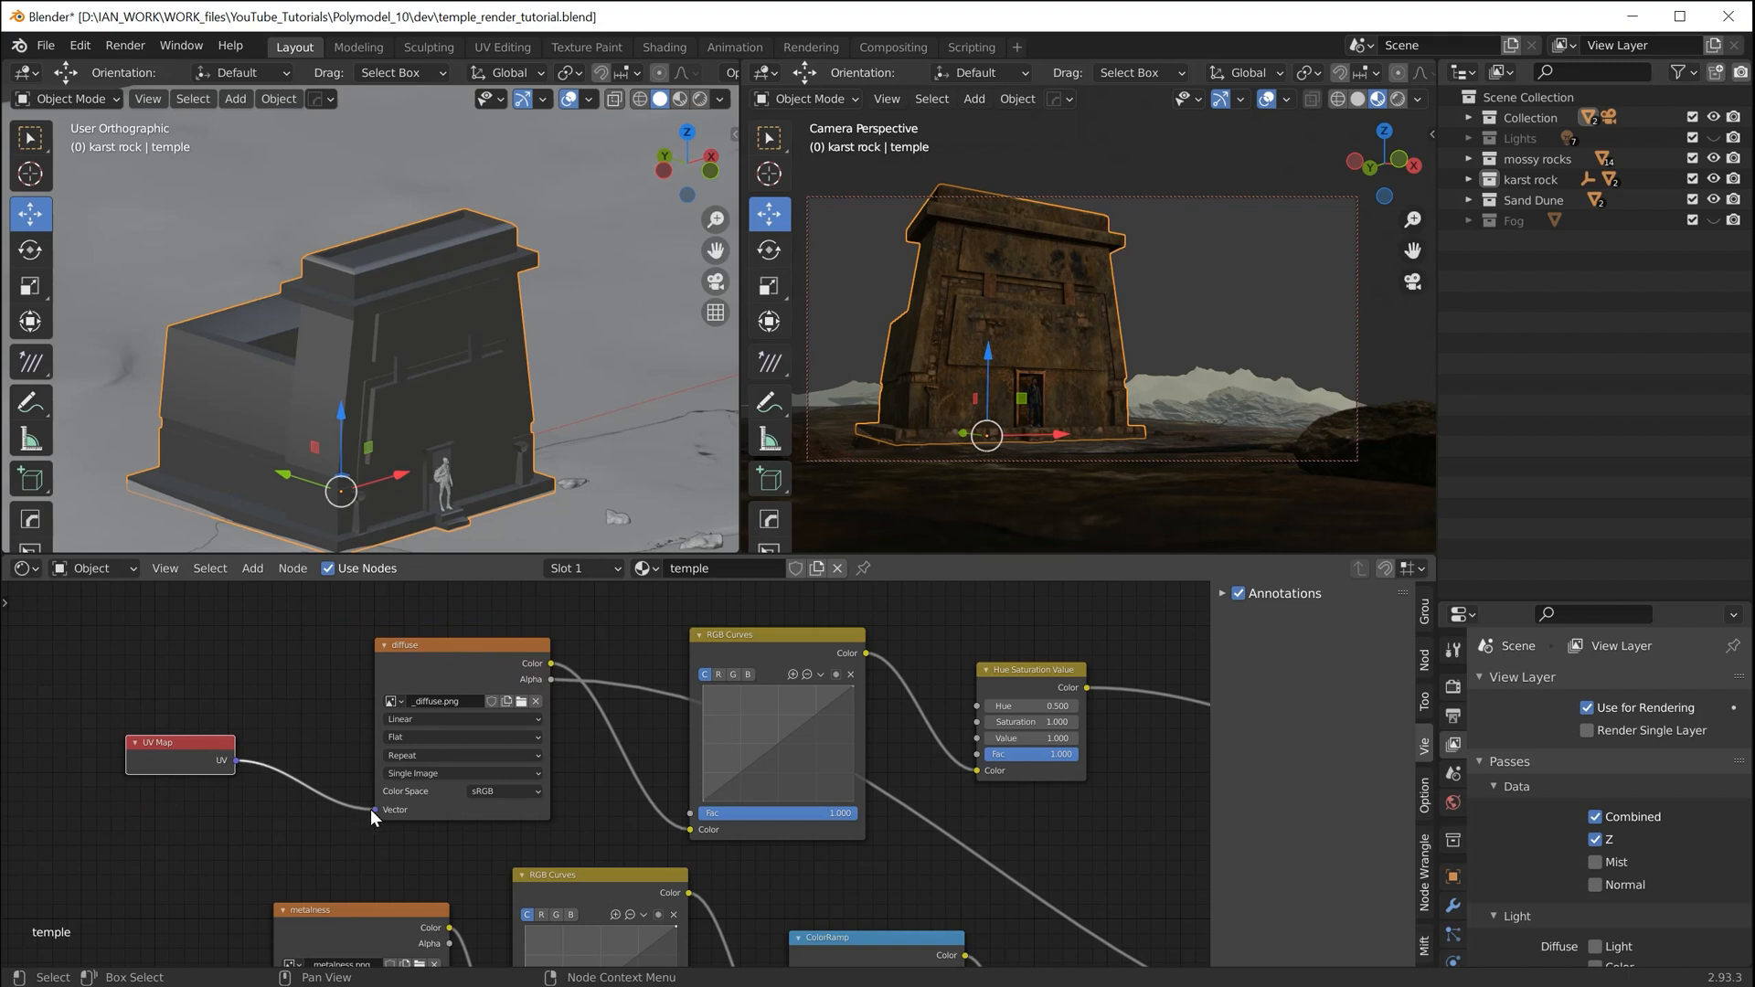
pyautogui.moveTo(433, 711); pyautogui.dragTo(401, 697)
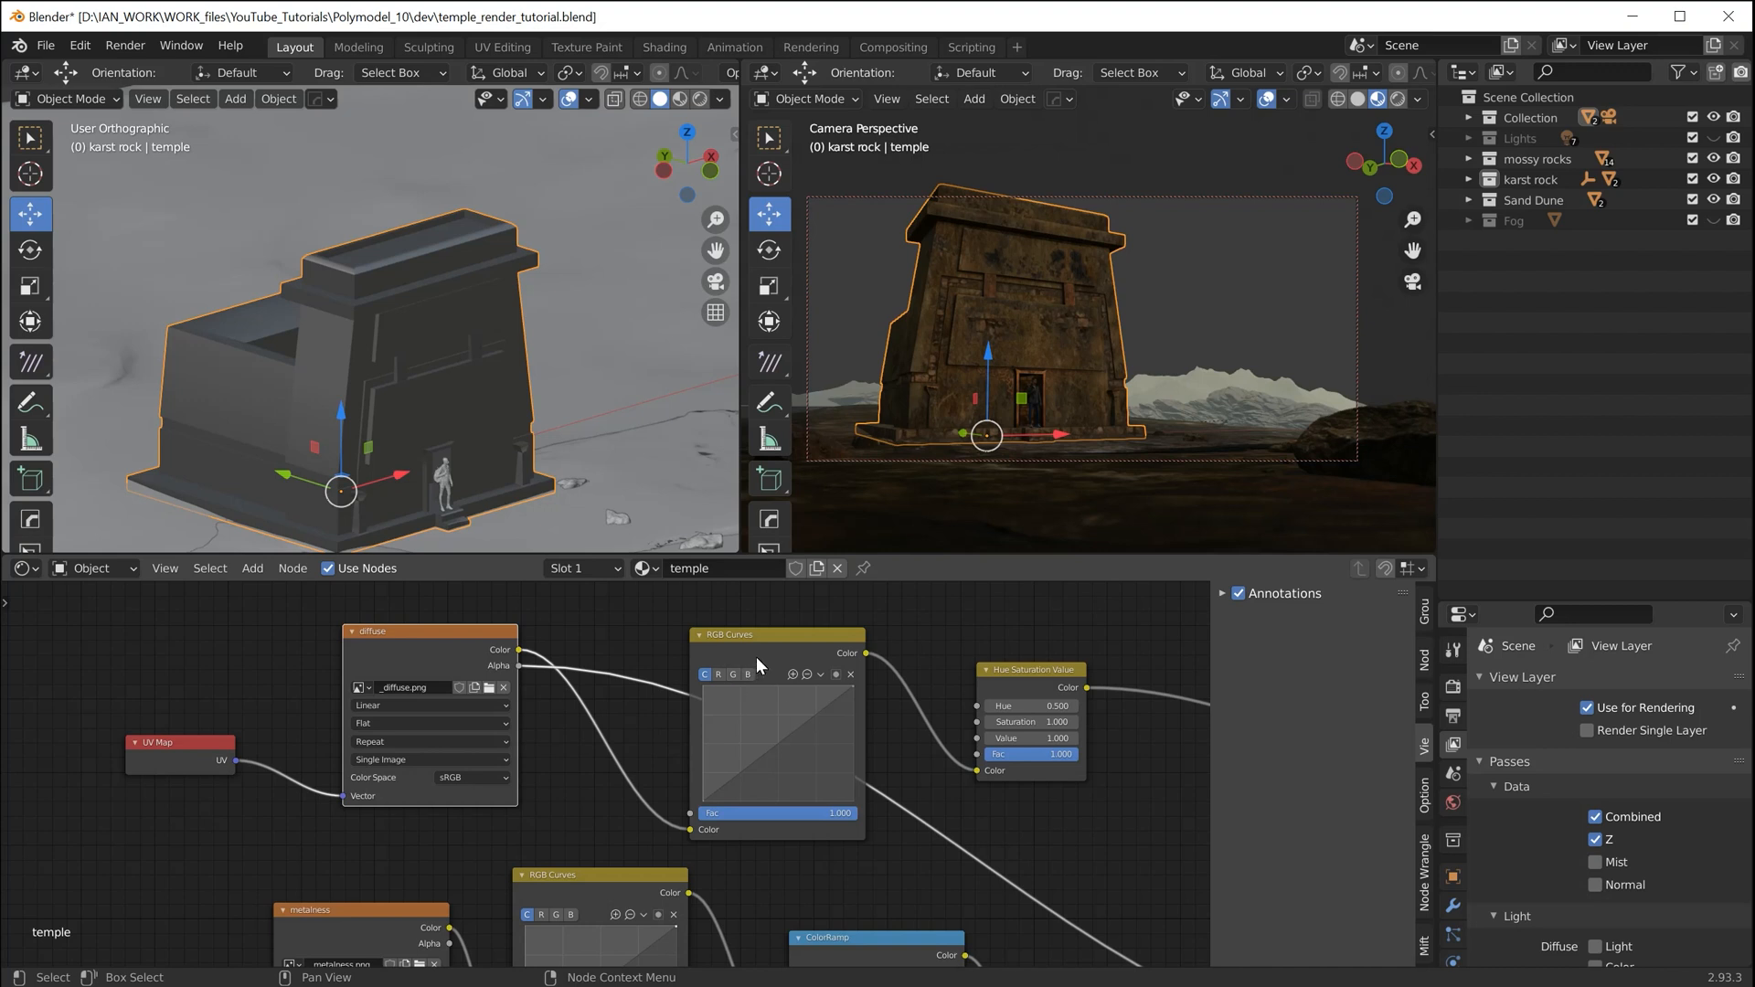
pyautogui.moveTo(755, 656); pyautogui.dragTo(810, 633)
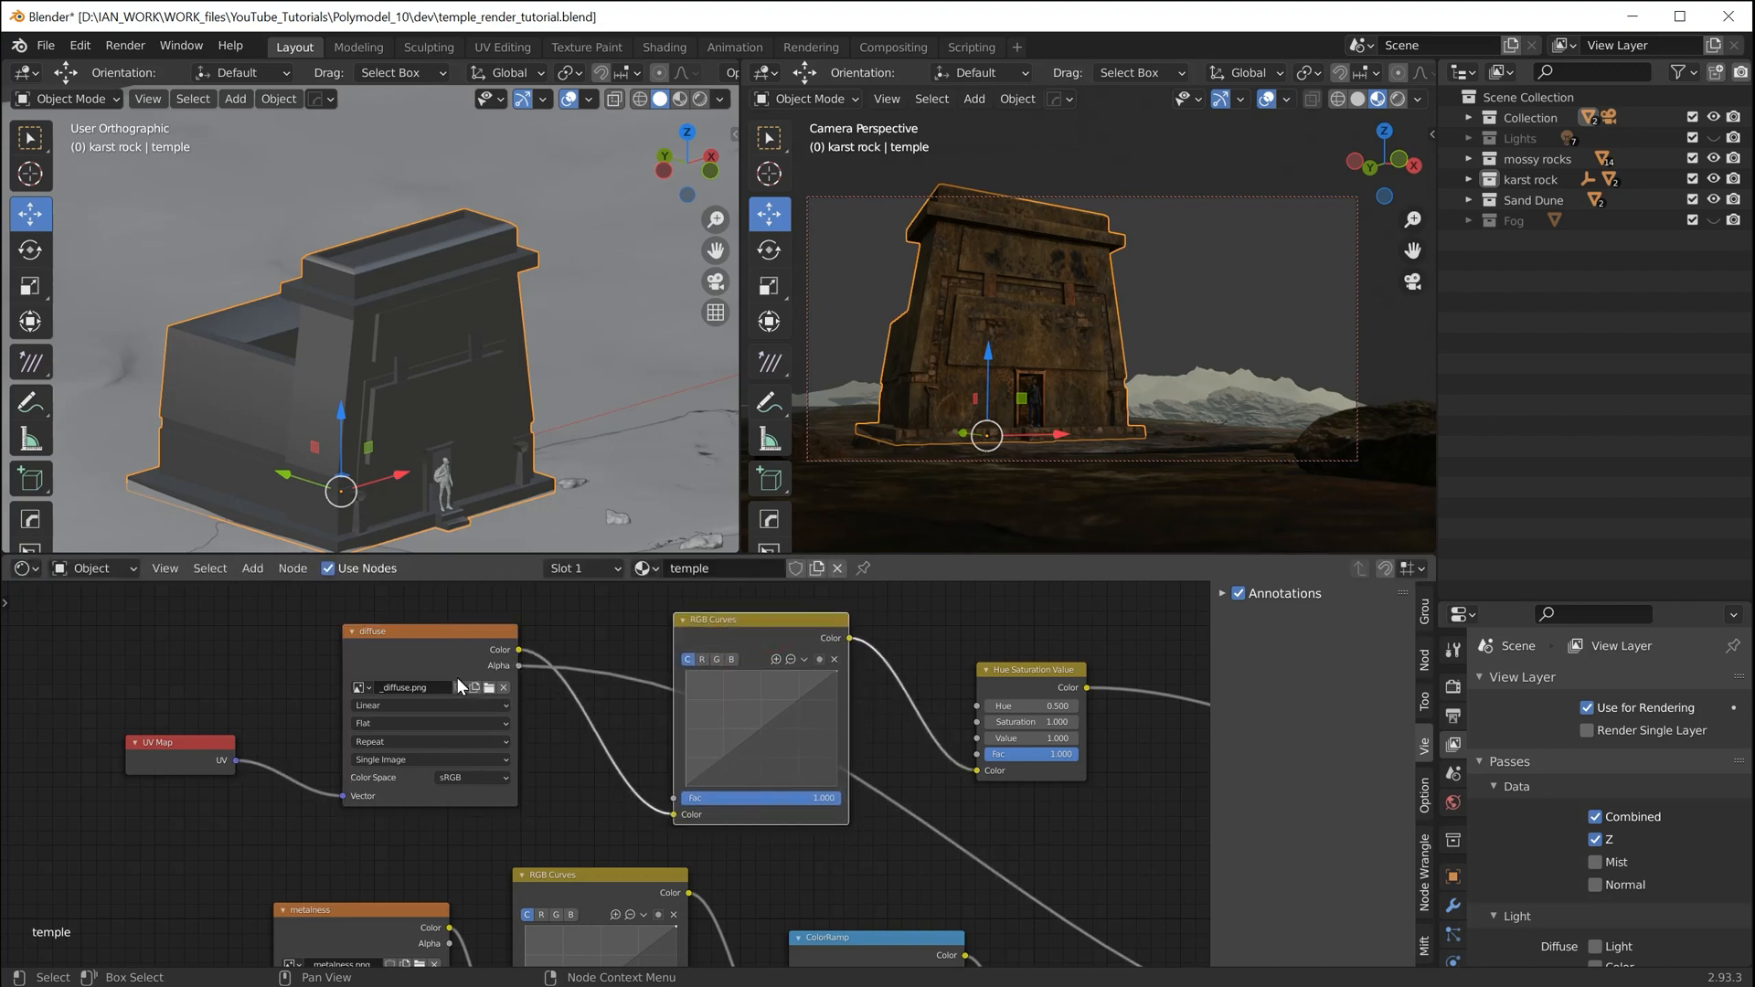
pyautogui.moveTo(426, 659); pyautogui.dragTo(405, 650)
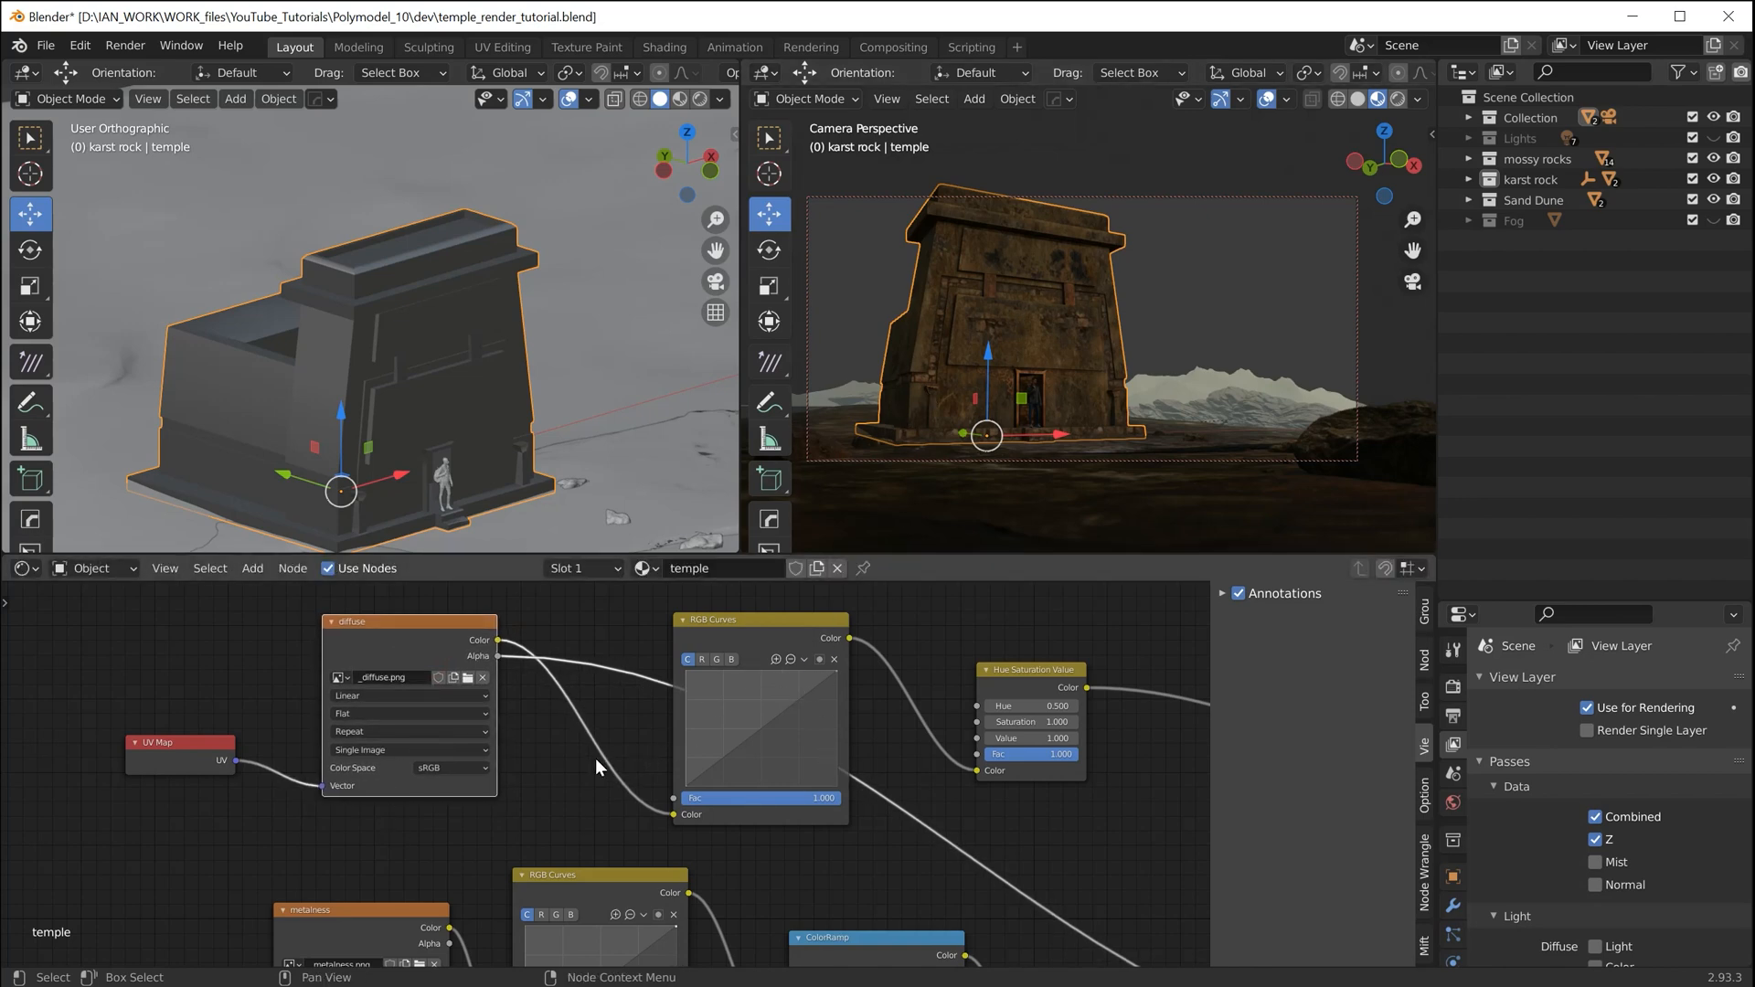
# Move the RGB Curves node of the base color chain higher and bring the Hue Saturation Value node up closer to it
pyautogui.scroll(-6, 1044, 821)
pyautogui.moveTo(1074, 812); pyautogui.dragTo(851, 755, button='middle')
pyautogui.scroll(3, 512, 698)
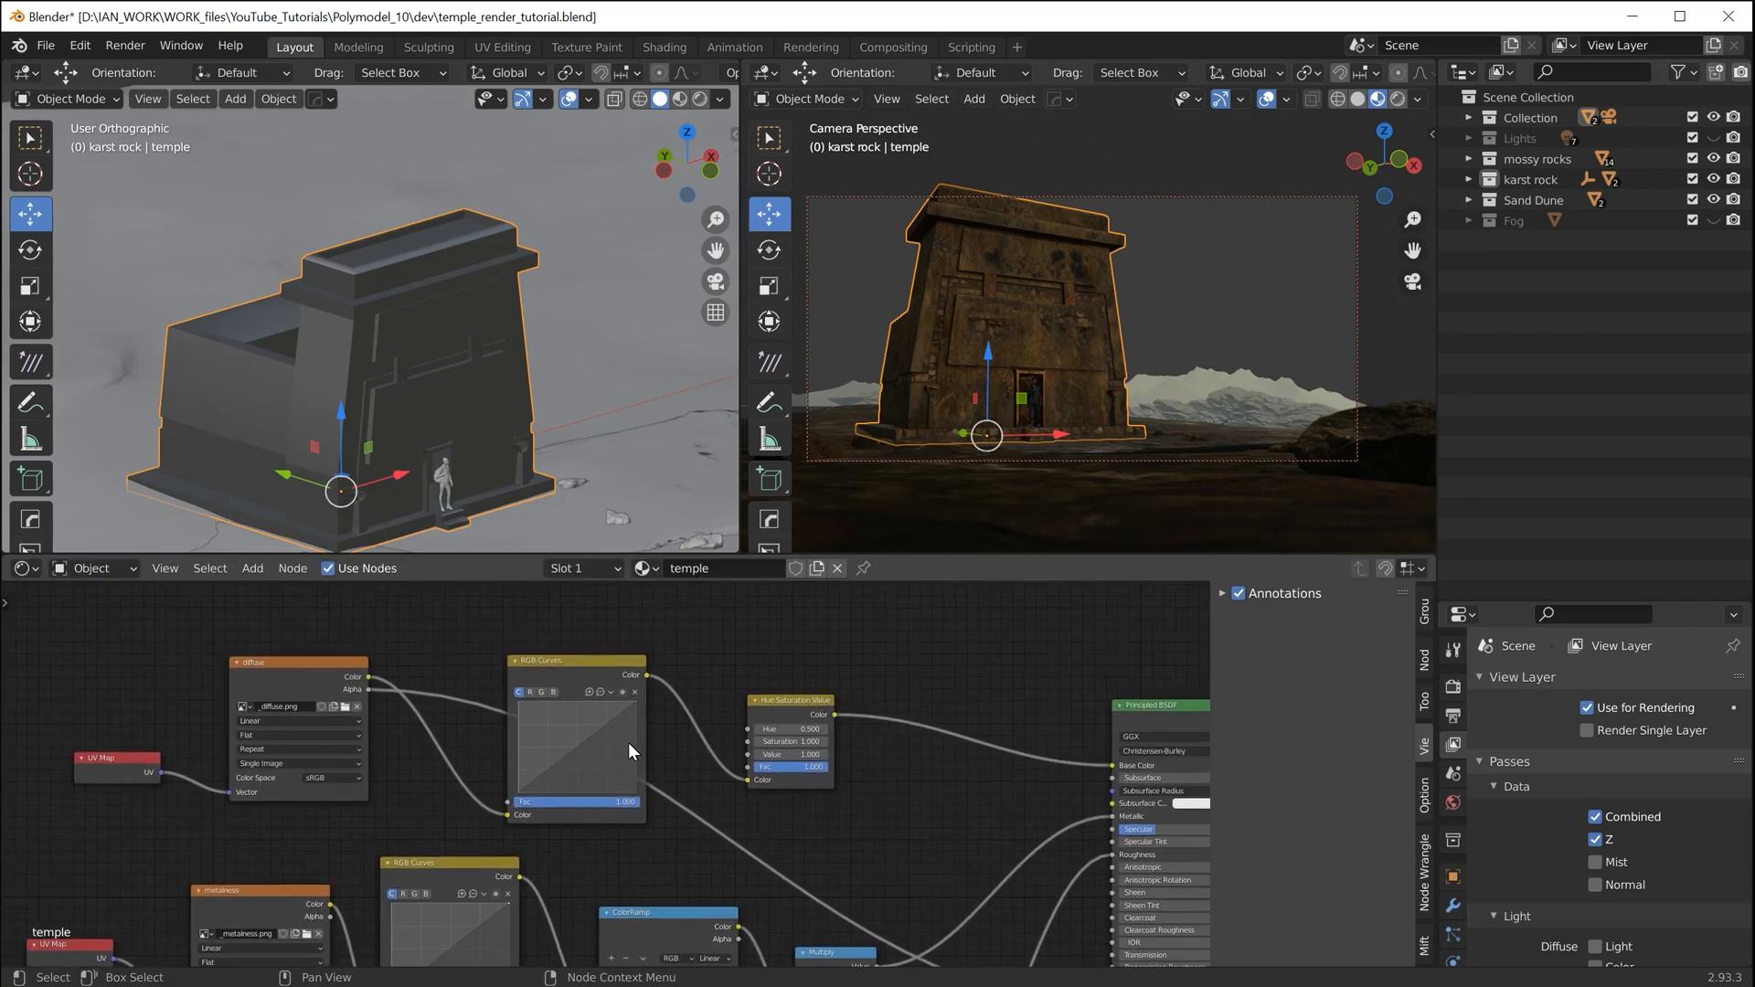
pyautogui.scroll(1, 594, 758)
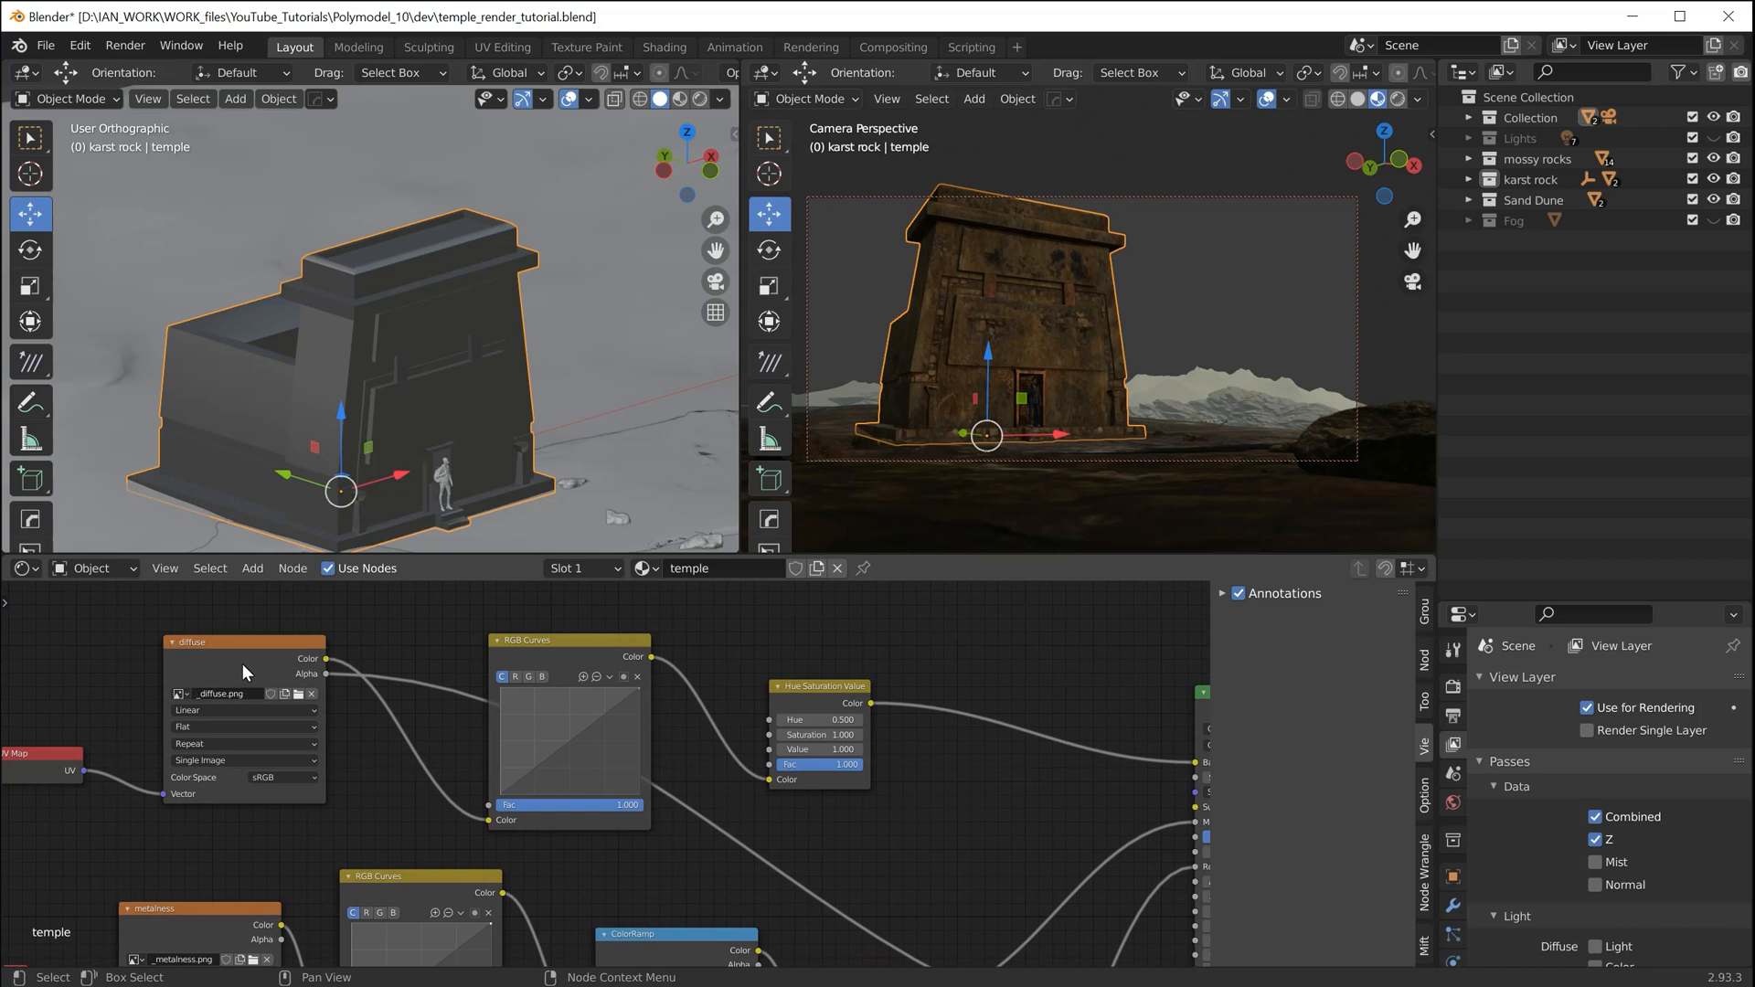
pyautogui.moveTo(570, 670); pyautogui.dragTo(567, 663)
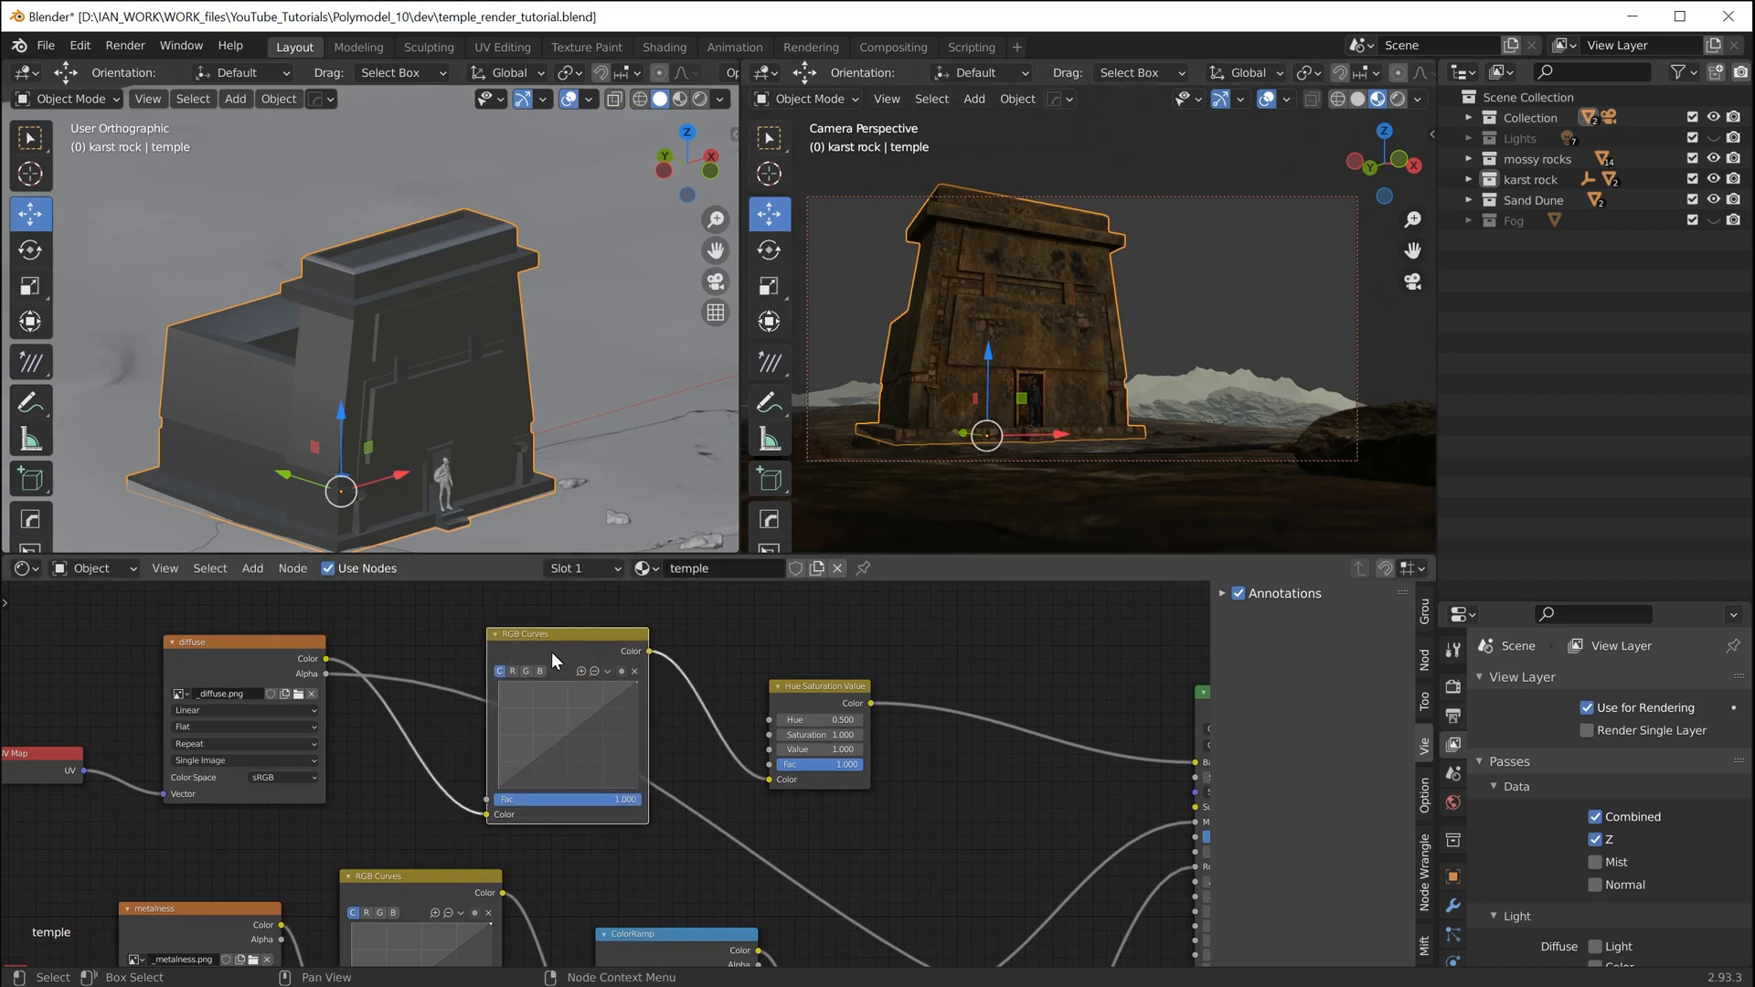
pyautogui.moveTo(551, 651); pyautogui.dragTo(543, 644)
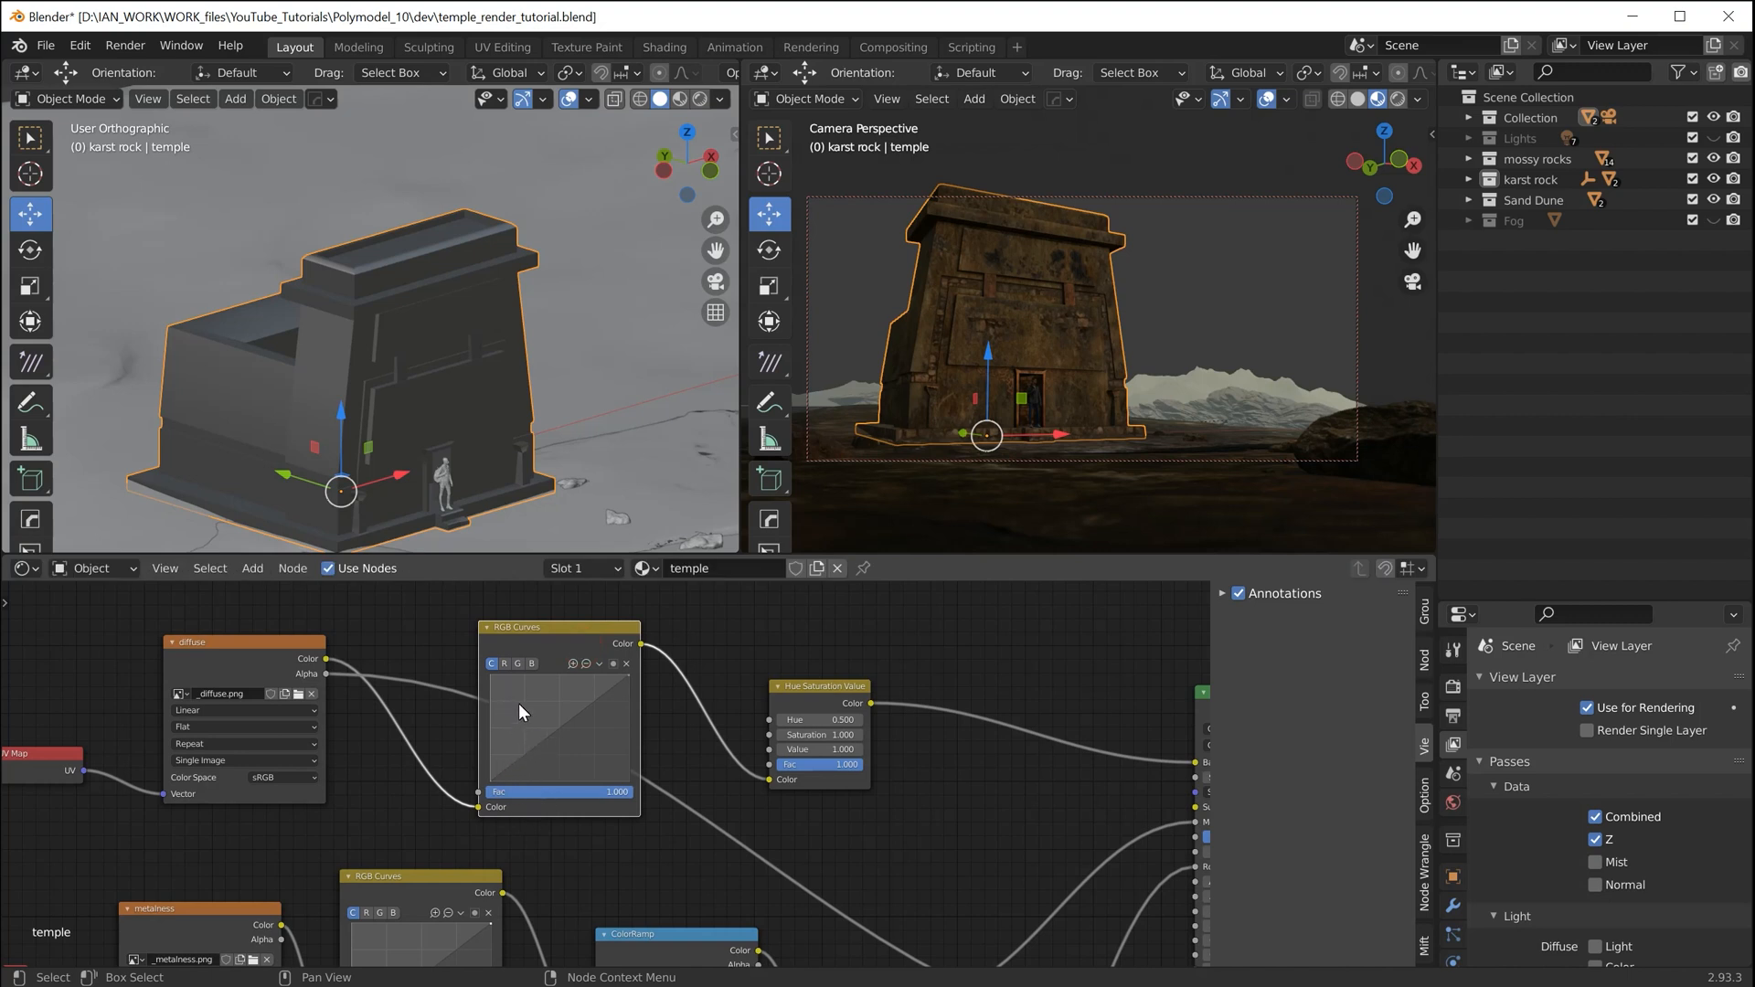
pyautogui.moveTo(555, 646); pyautogui.dragTo(555, 635)
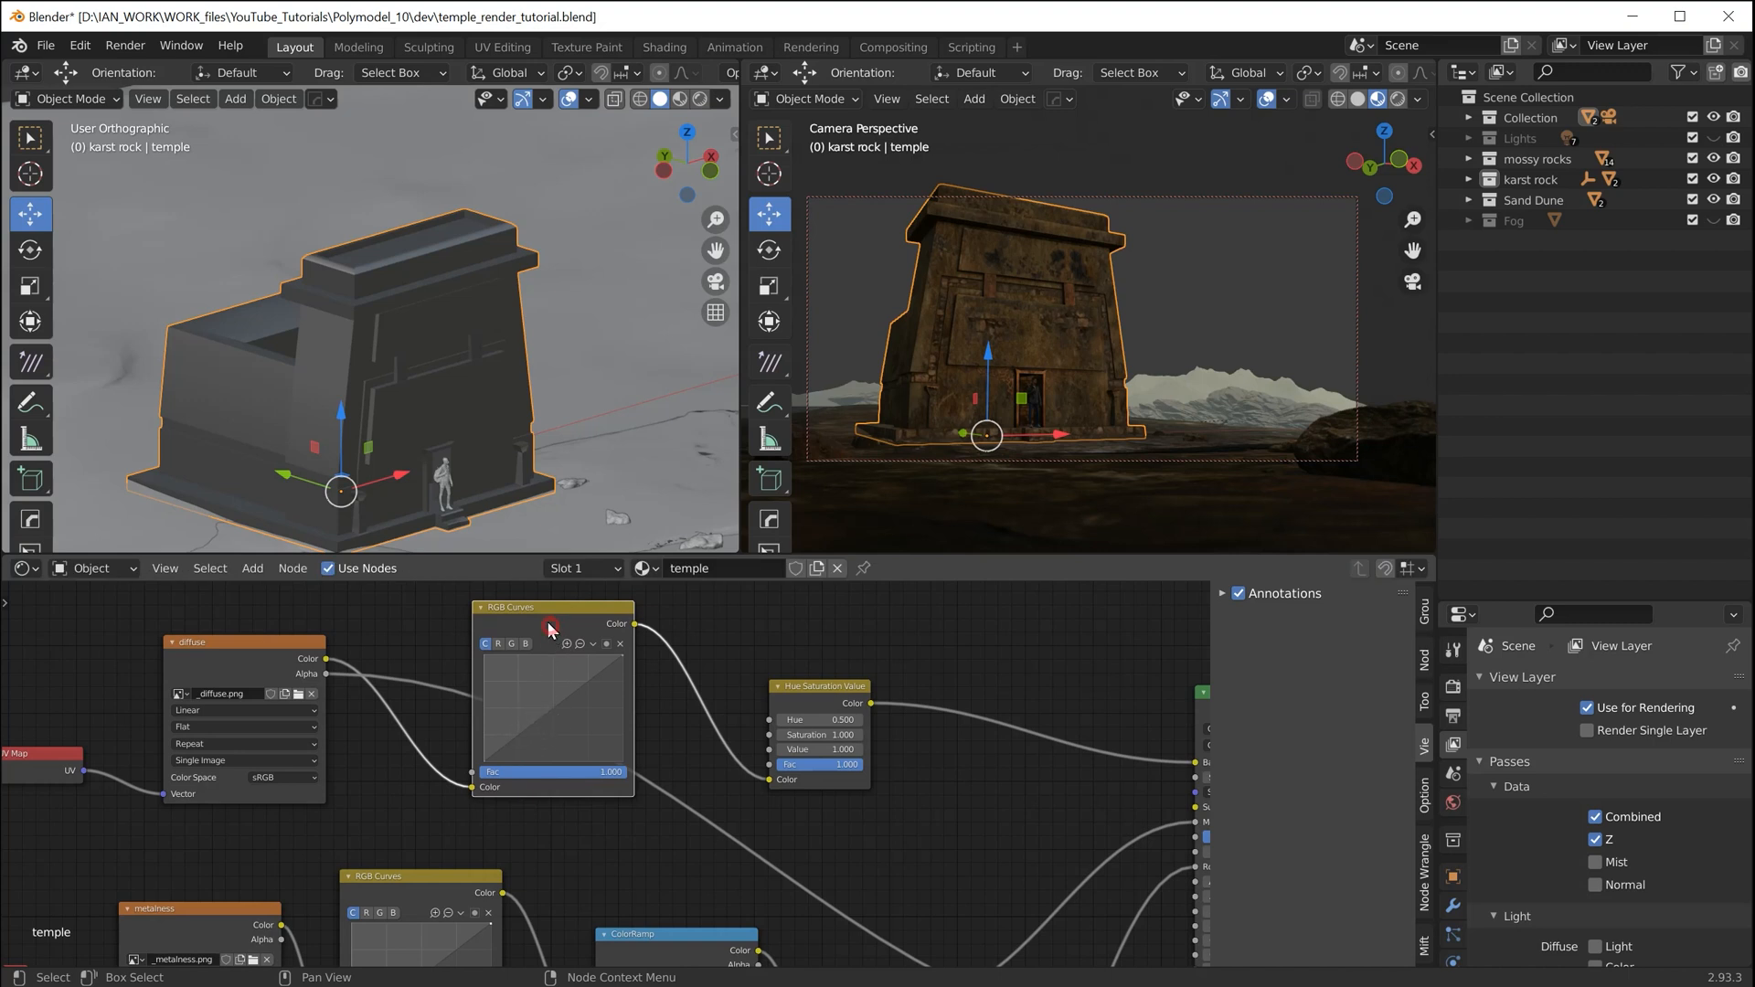
pyautogui.moveTo(550, 629); pyautogui.dragTo(545, 620)
pyautogui.moveTo(808, 701); pyautogui.dragTo(758, 646)
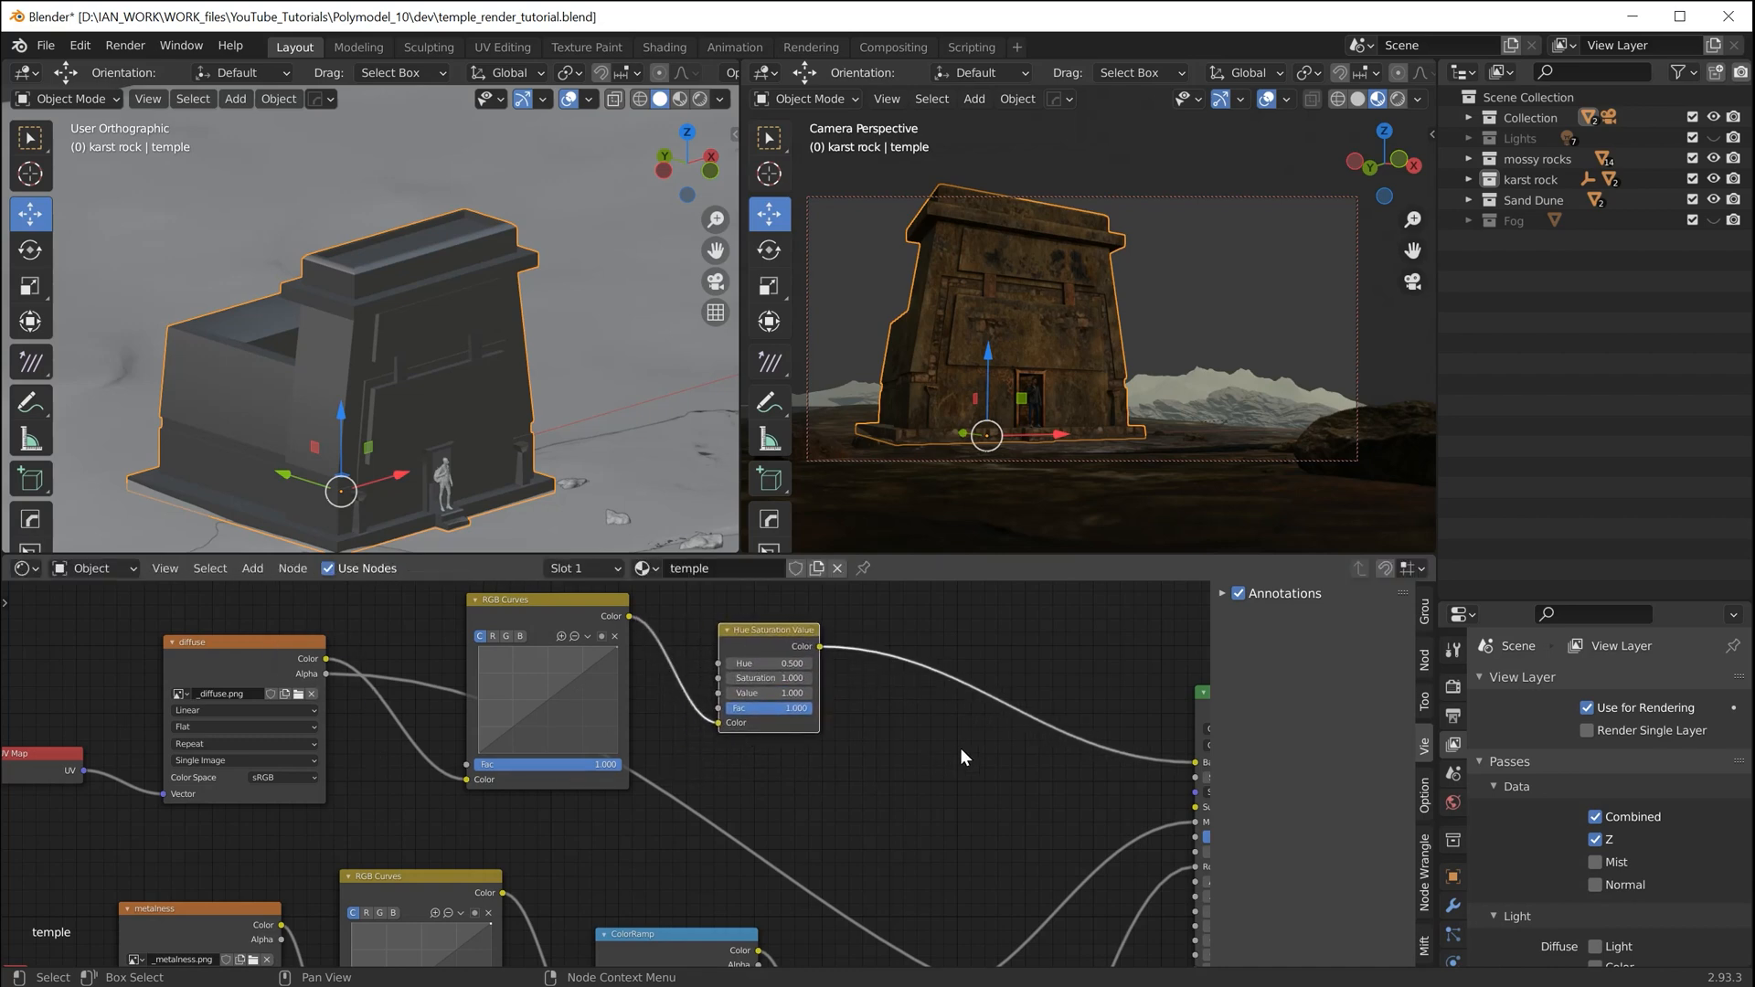
# Move the Principled BSDF closer to Hue Saturation Value and the Material Output slightly higher
pyautogui.moveTo(960, 748); pyautogui.dragTo(517, 716, button='middle')
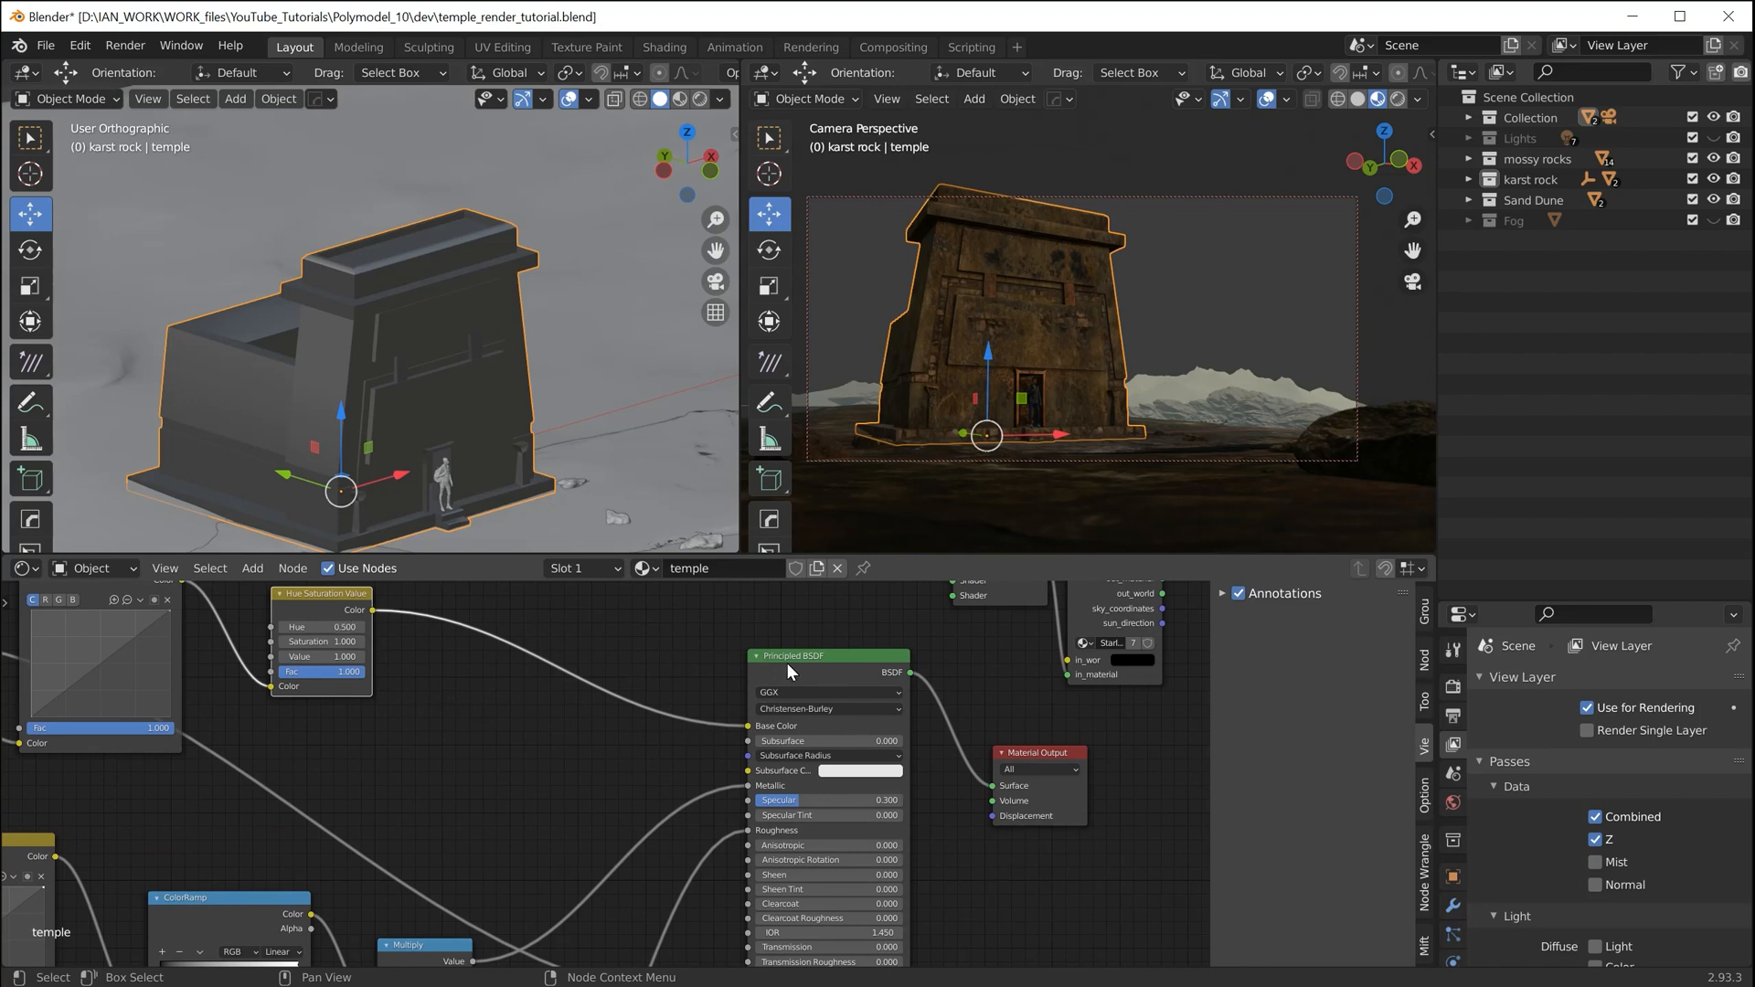
pyautogui.moveTo(788, 665); pyautogui.dragTo(746, 647)
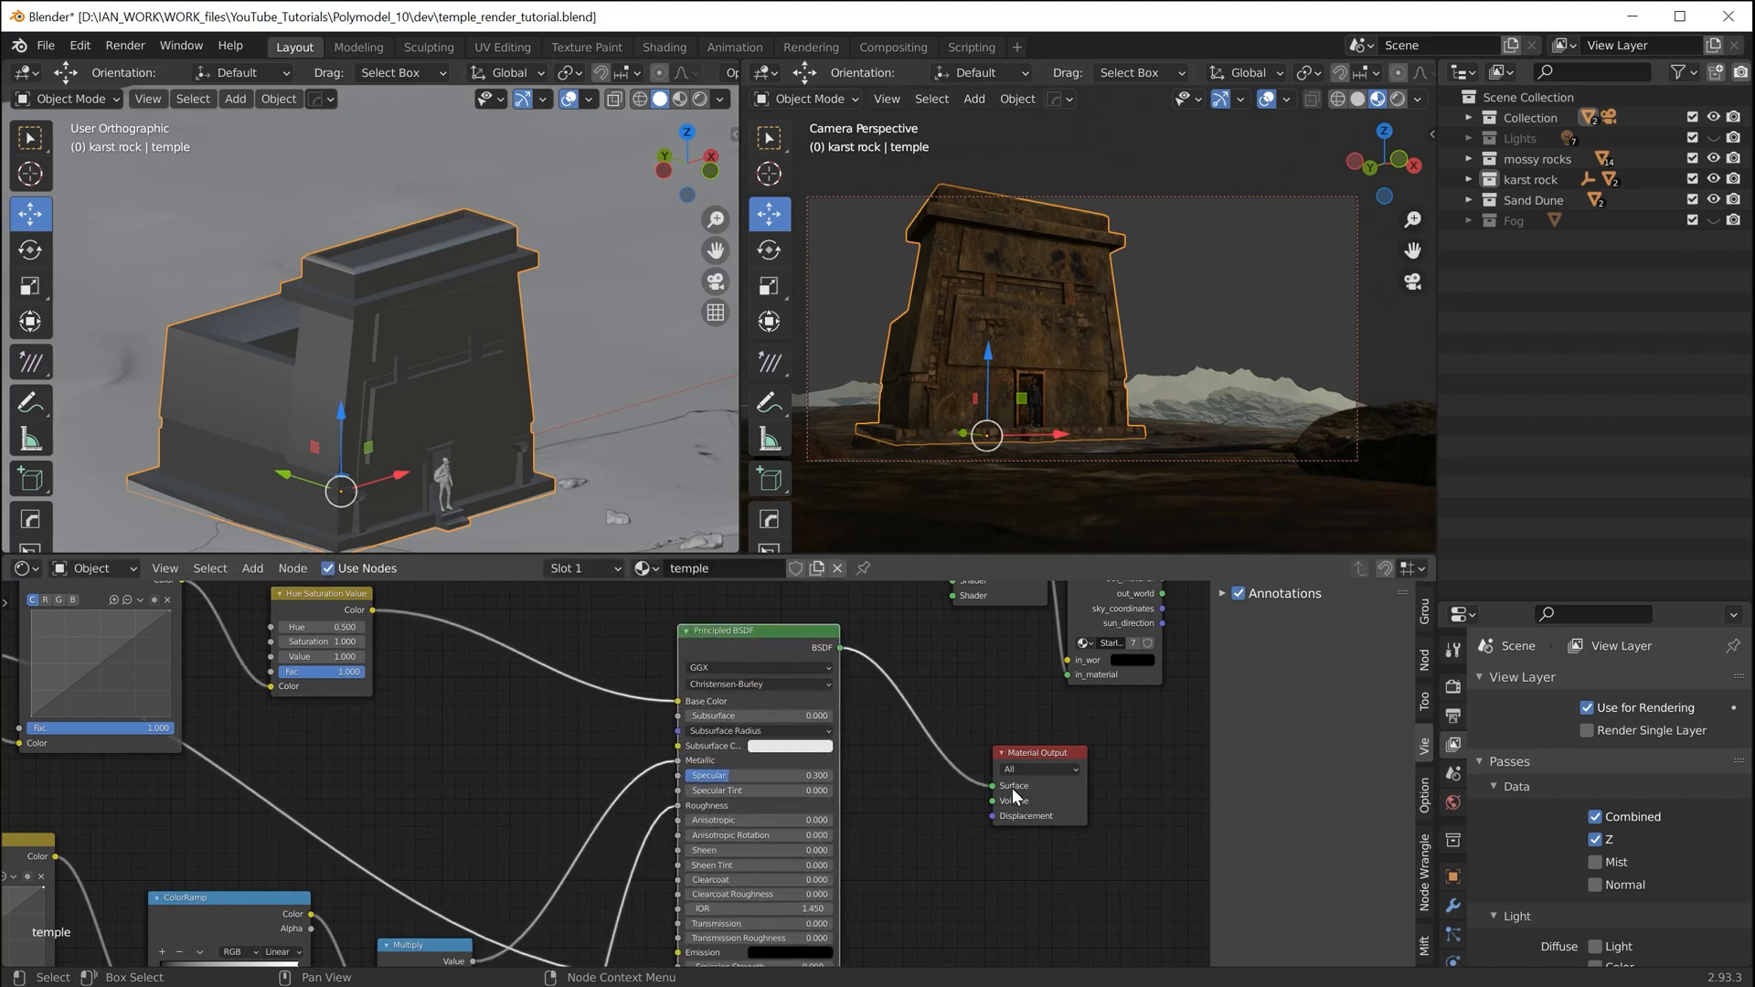
pyautogui.moveTo(1039, 751); pyautogui.dragTo(1040, 742)
# Follow the metalness, roughness and normal map chains, moving the metalness ColorRamp closer to its RGB Curves node
pyautogui.moveTo(457, 747); pyautogui.dragTo(761, 816, button='middle')
pyautogui.scroll(-2, 546, 792)
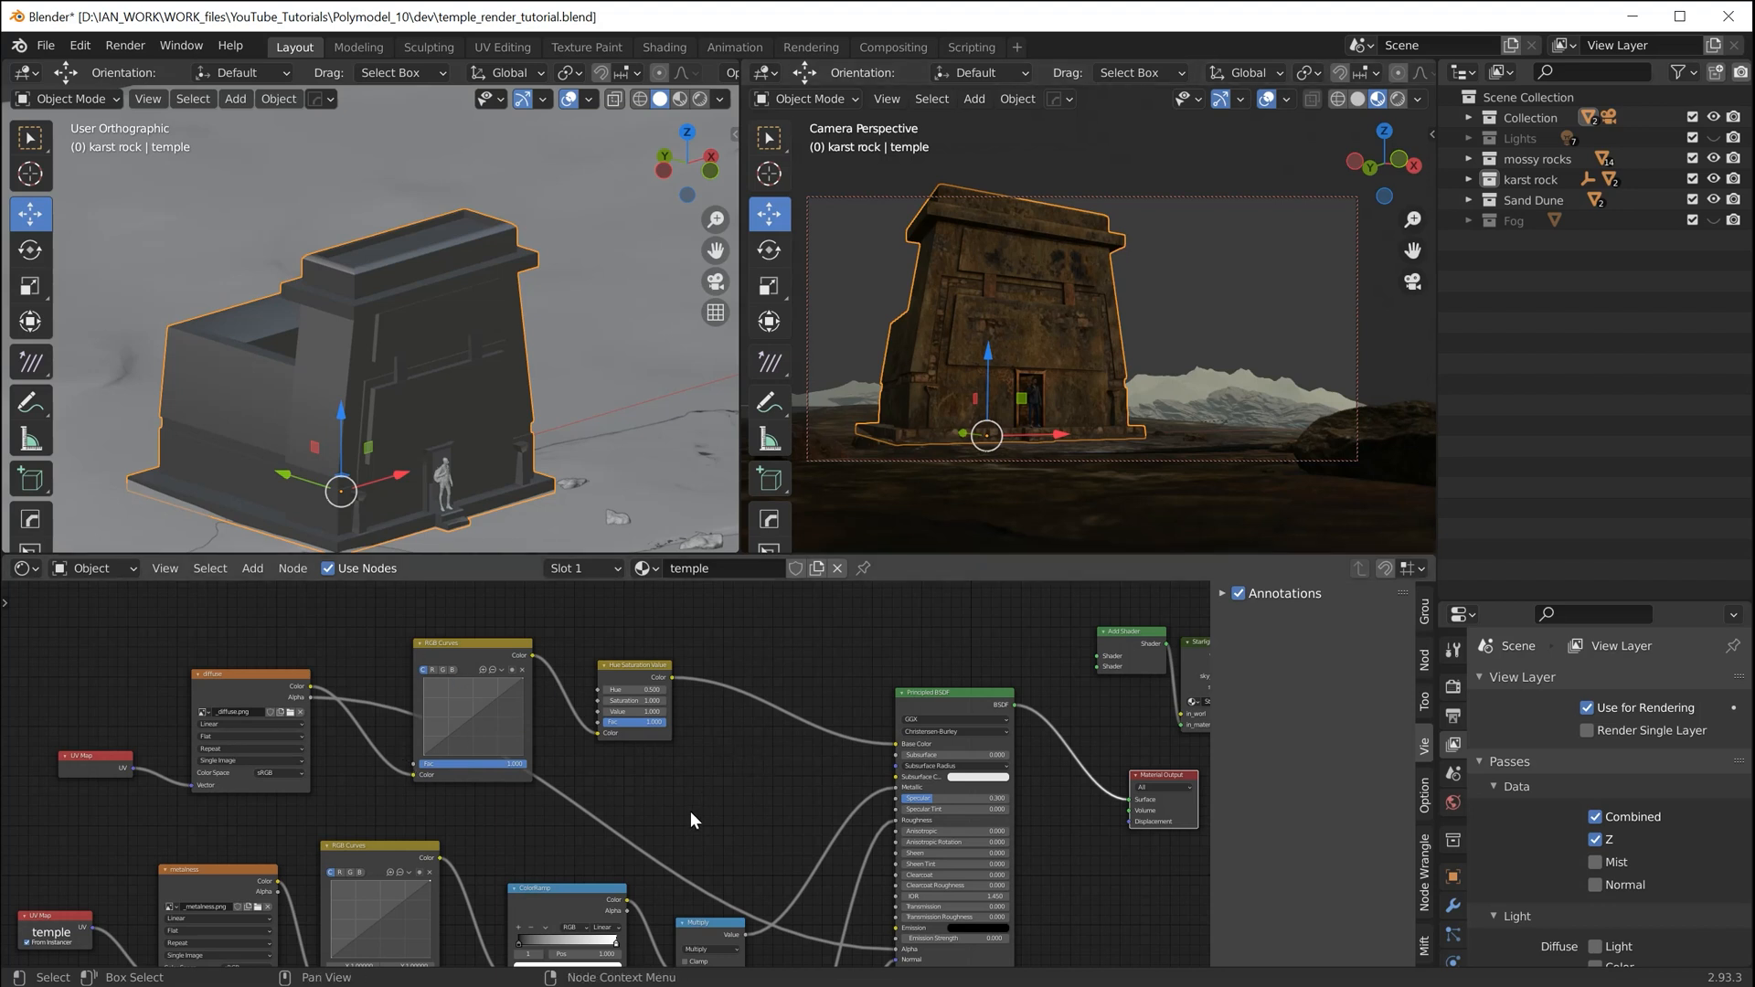
pyautogui.moveTo(691, 799); pyautogui.dragTo(758, 686, button='middle')
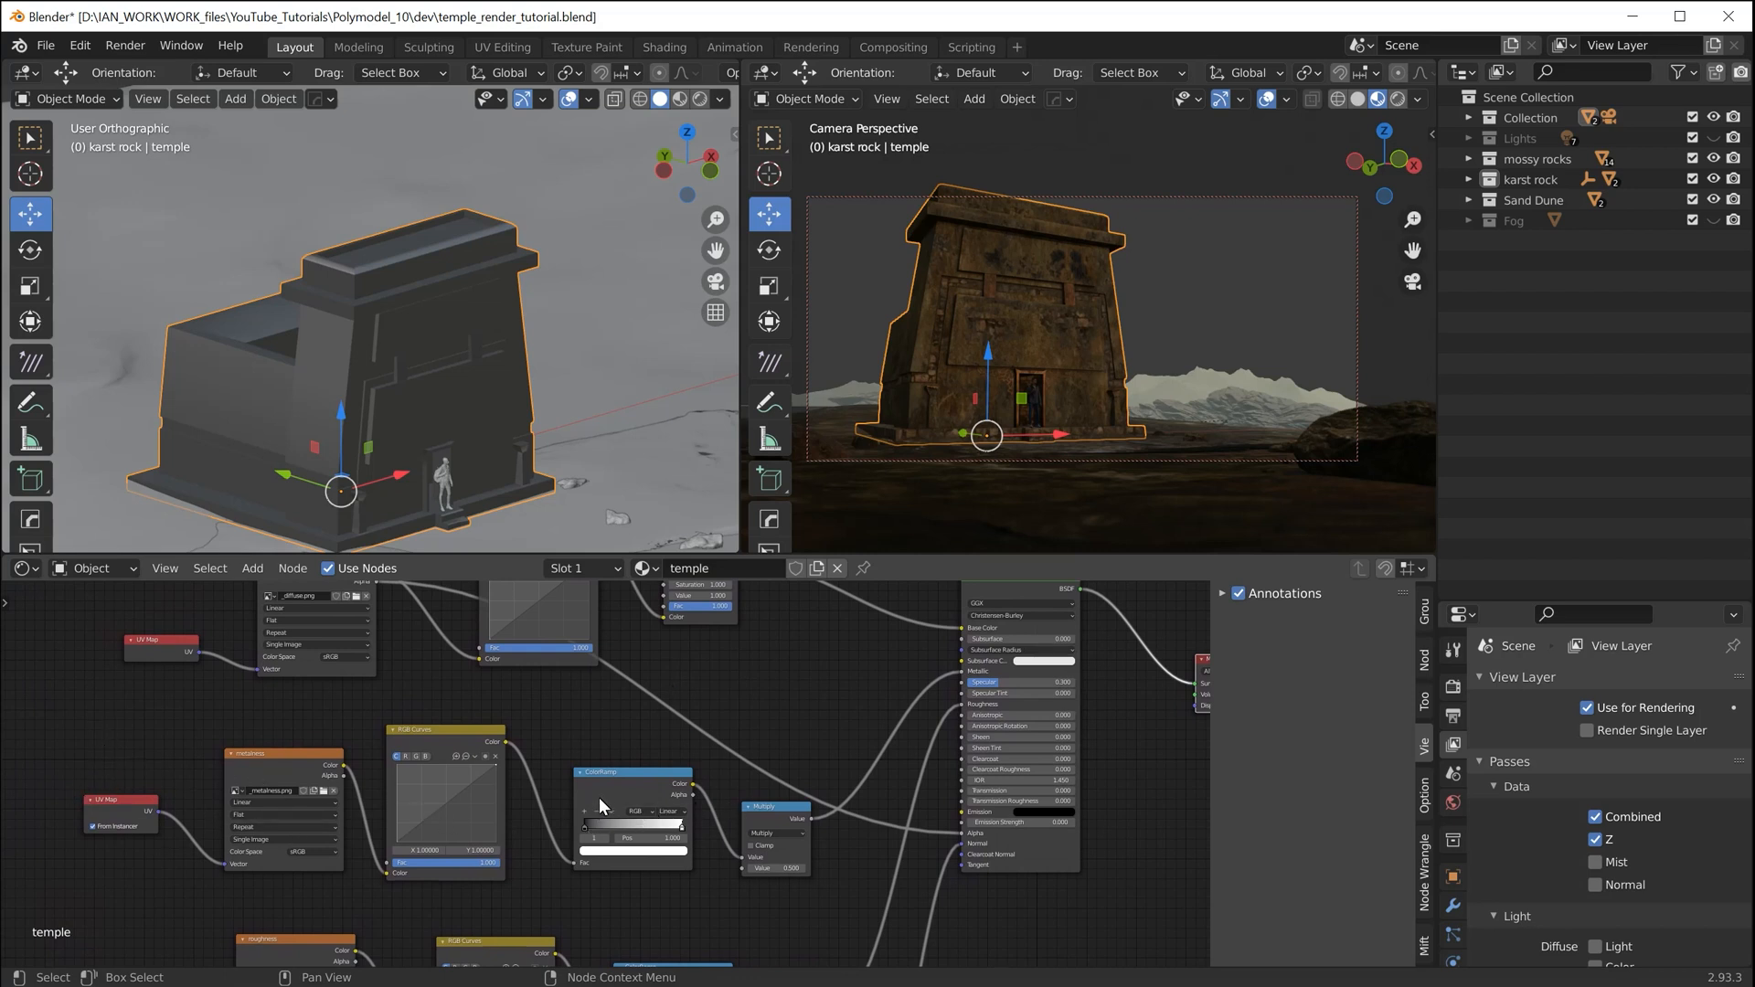
pyautogui.moveTo(600, 797); pyautogui.dragTo(586, 773)
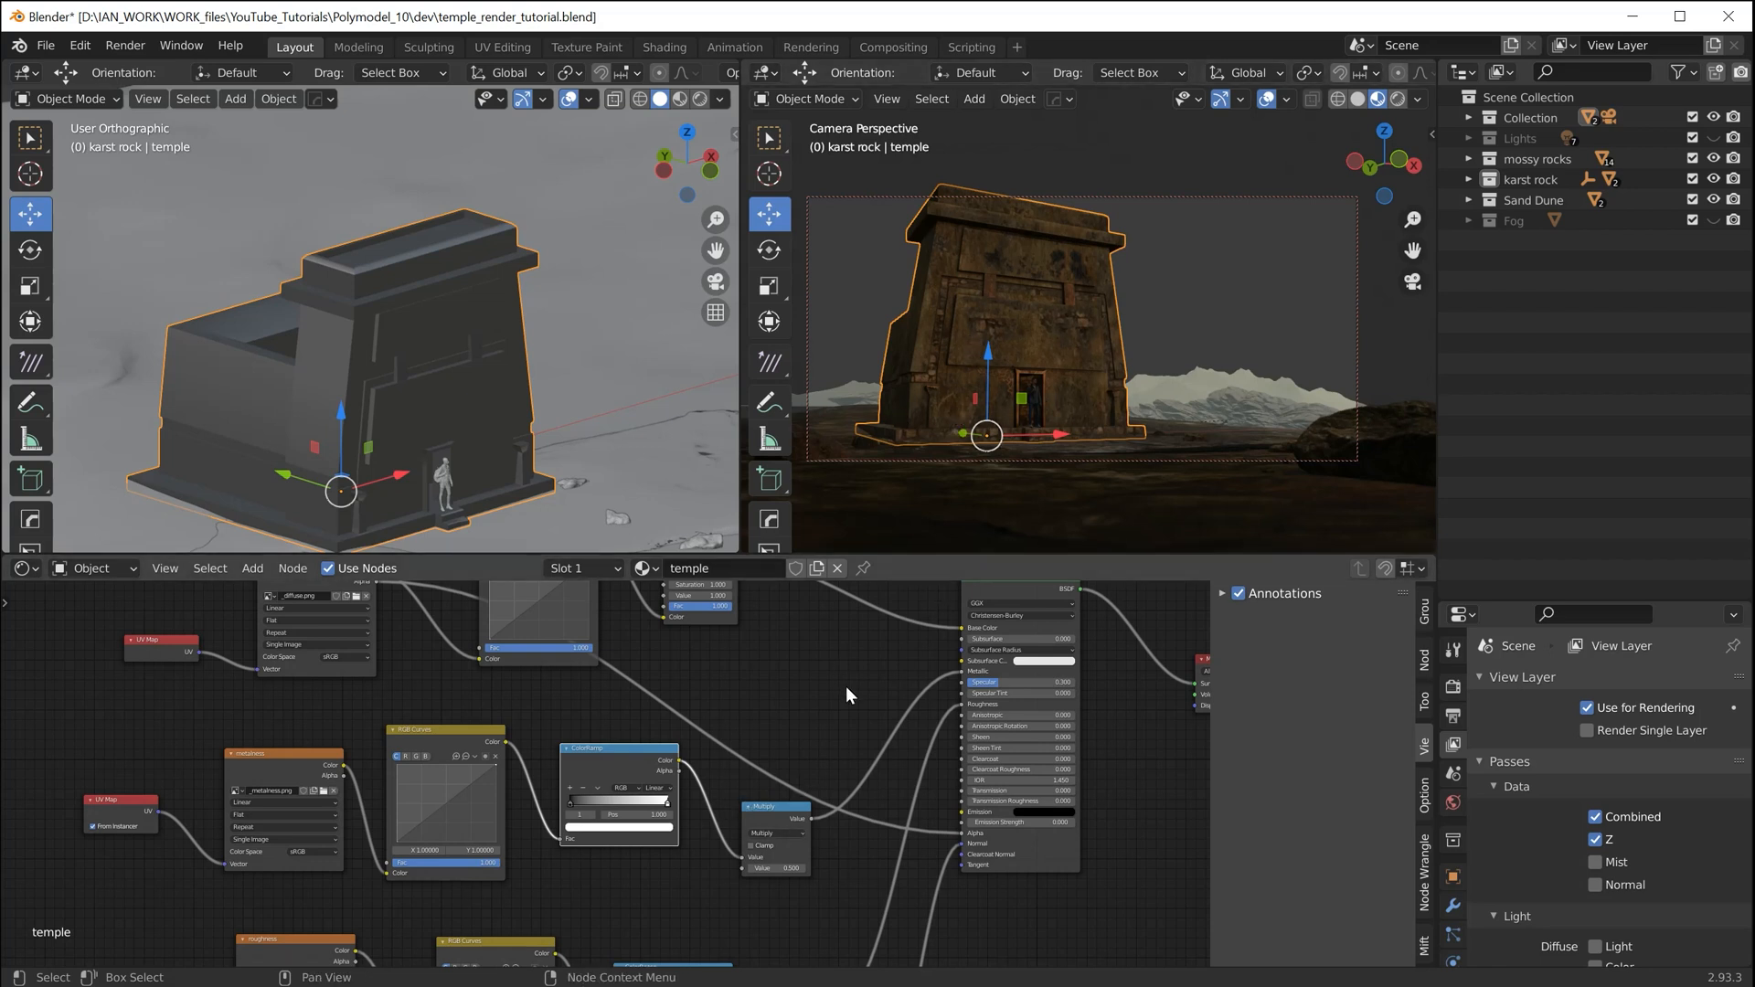
pyautogui.moveTo(780, 726); pyautogui.dragTo(747, 568, button='middle')
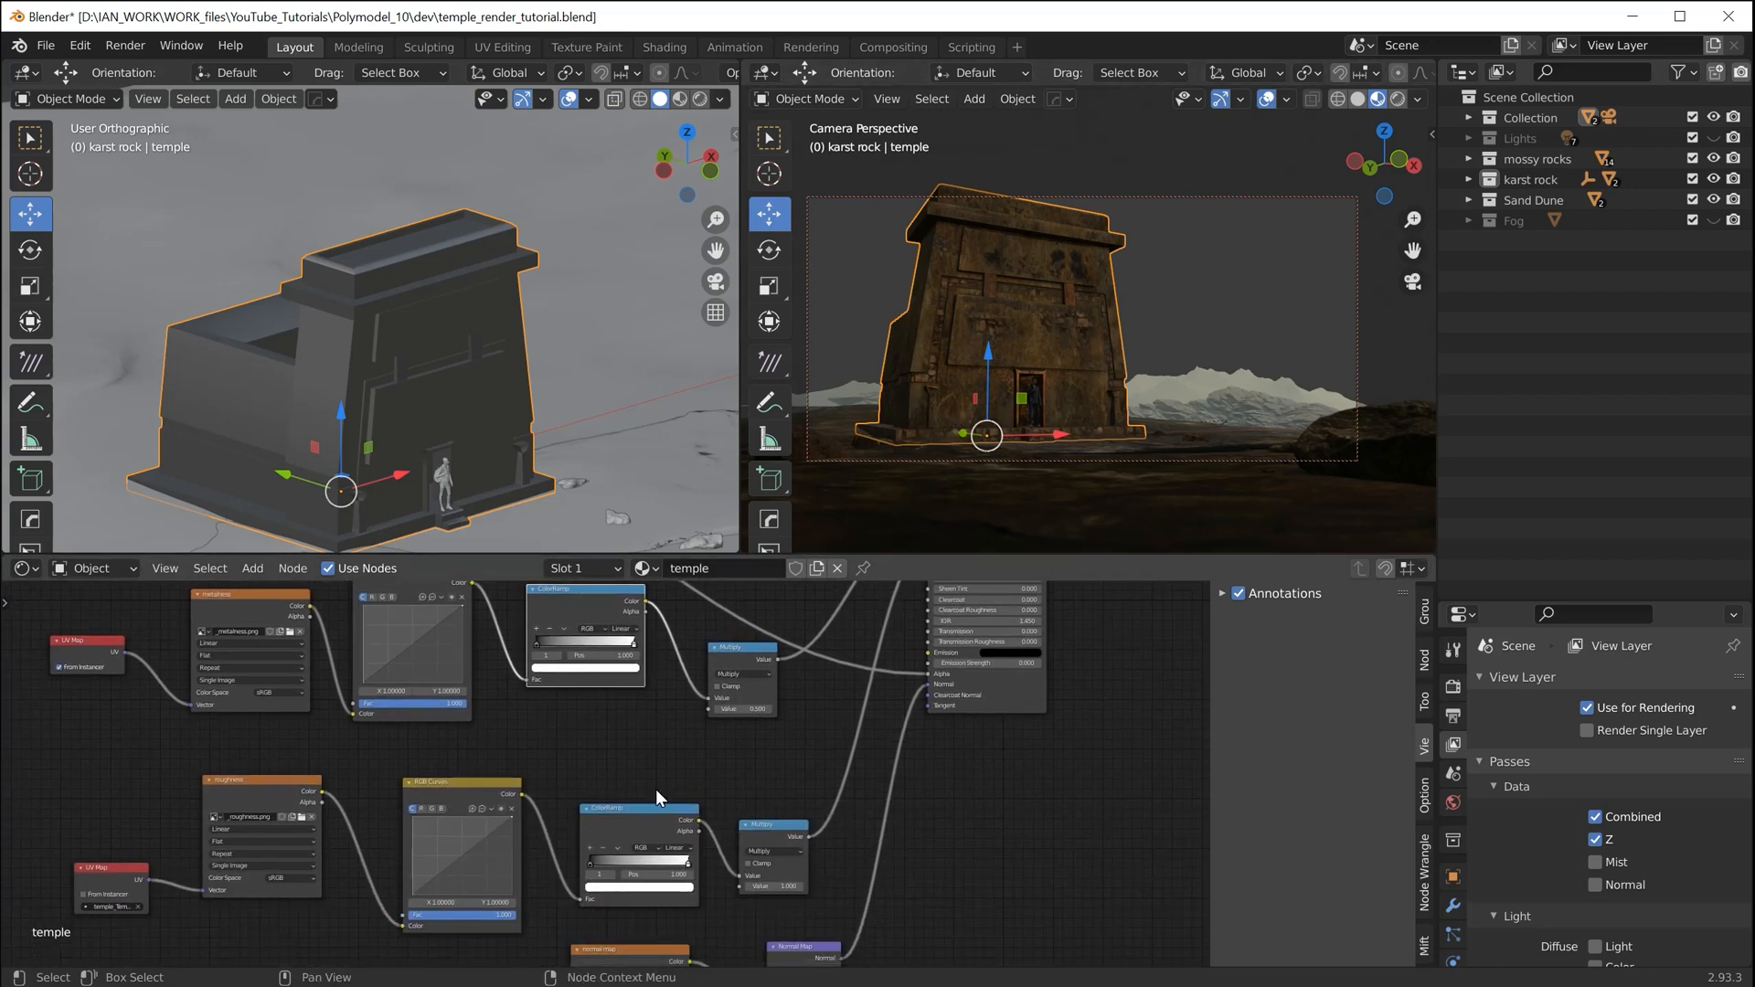
pyautogui.keyDown('shift'); pyautogui.scroll(-3, 655, 788); pyautogui.keyUp('shift')
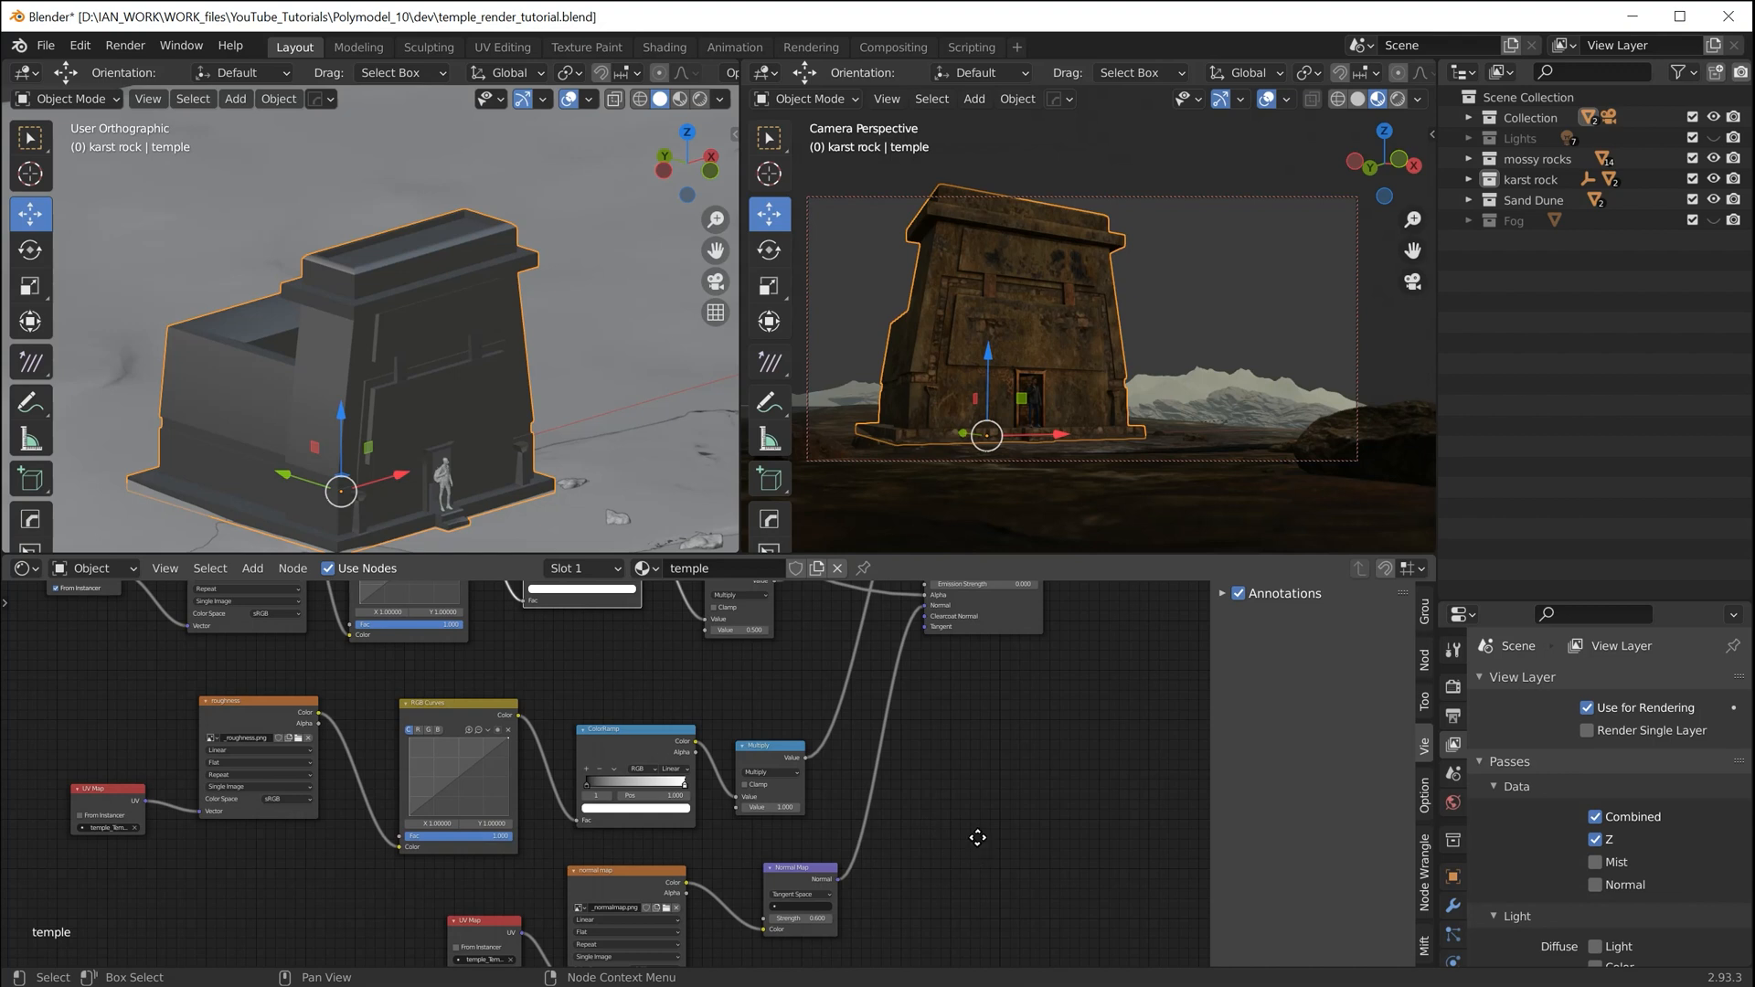
pyautogui.moveTo(977, 838); pyautogui.dragTo(900, 772, button='middle')
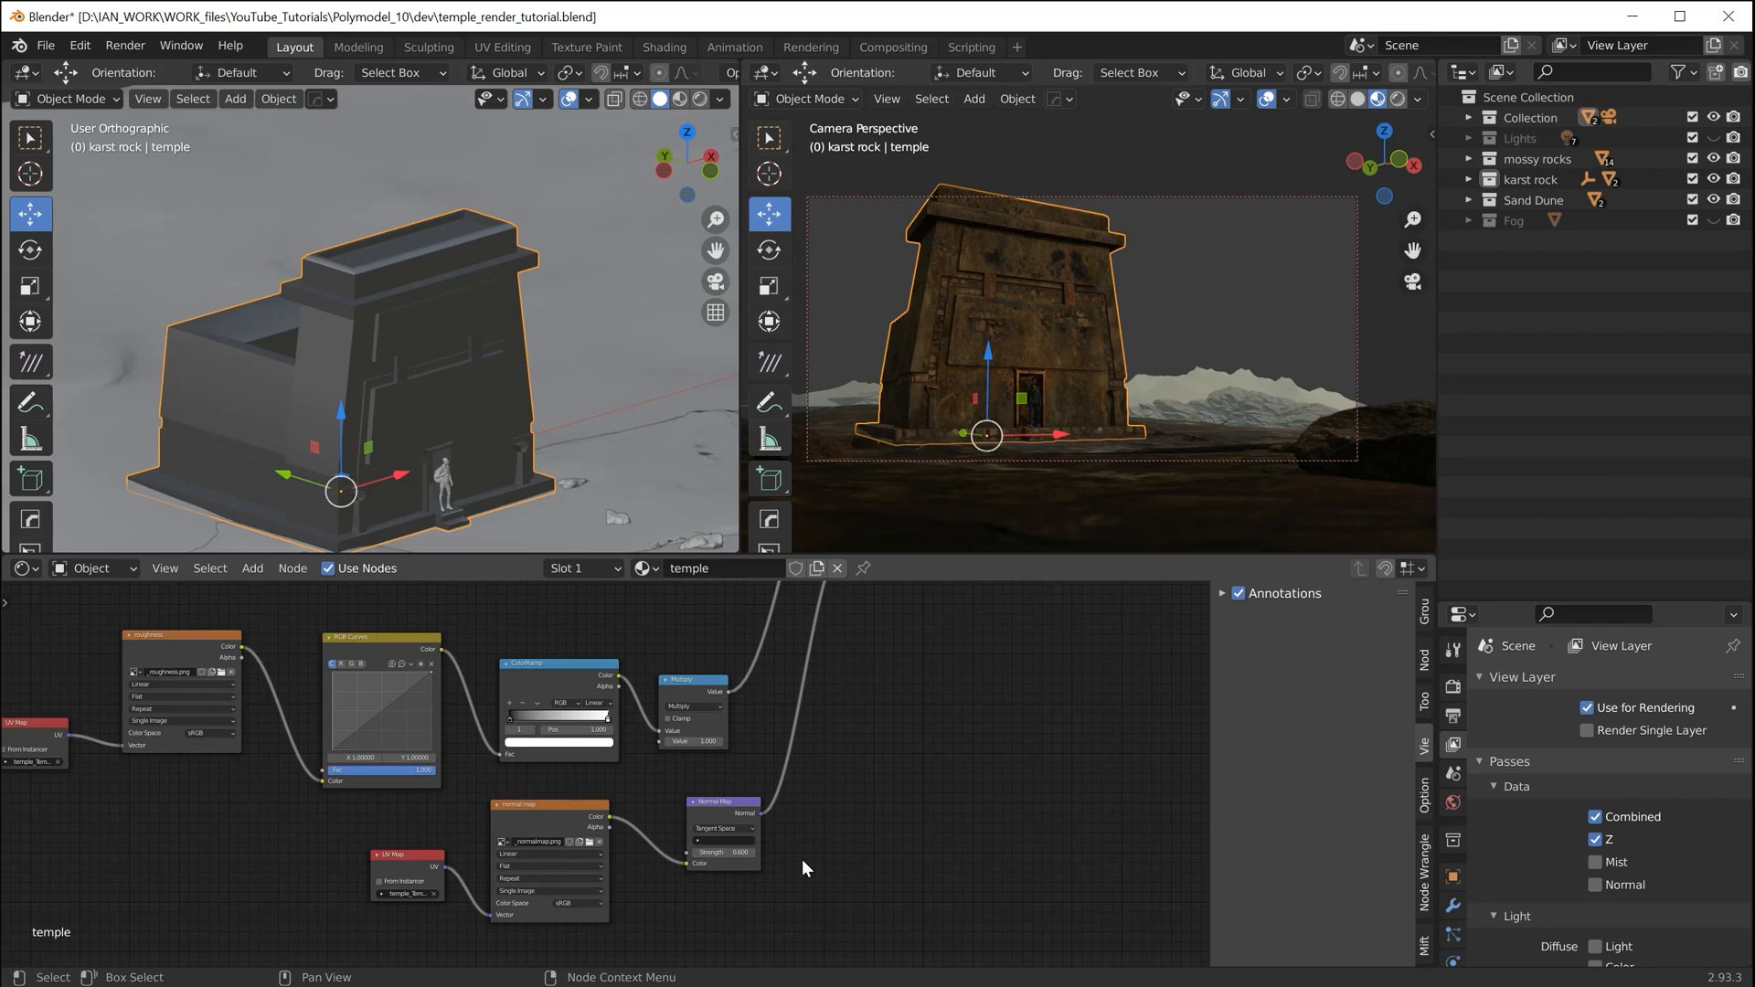
# Move the diffuse texture node slightly closer to RGB Curves and the Principled BSDF farther from the Material Output
pyautogui.moveTo(848, 722); pyautogui.dragTo(1120, 869, button='middle')
pyautogui.moveTo(179, 630)
pyautogui.mouseDown()
pyautogui.moveTo(164, 632)
pyautogui.moveTo(189, 627)
pyautogui.mouseUp()
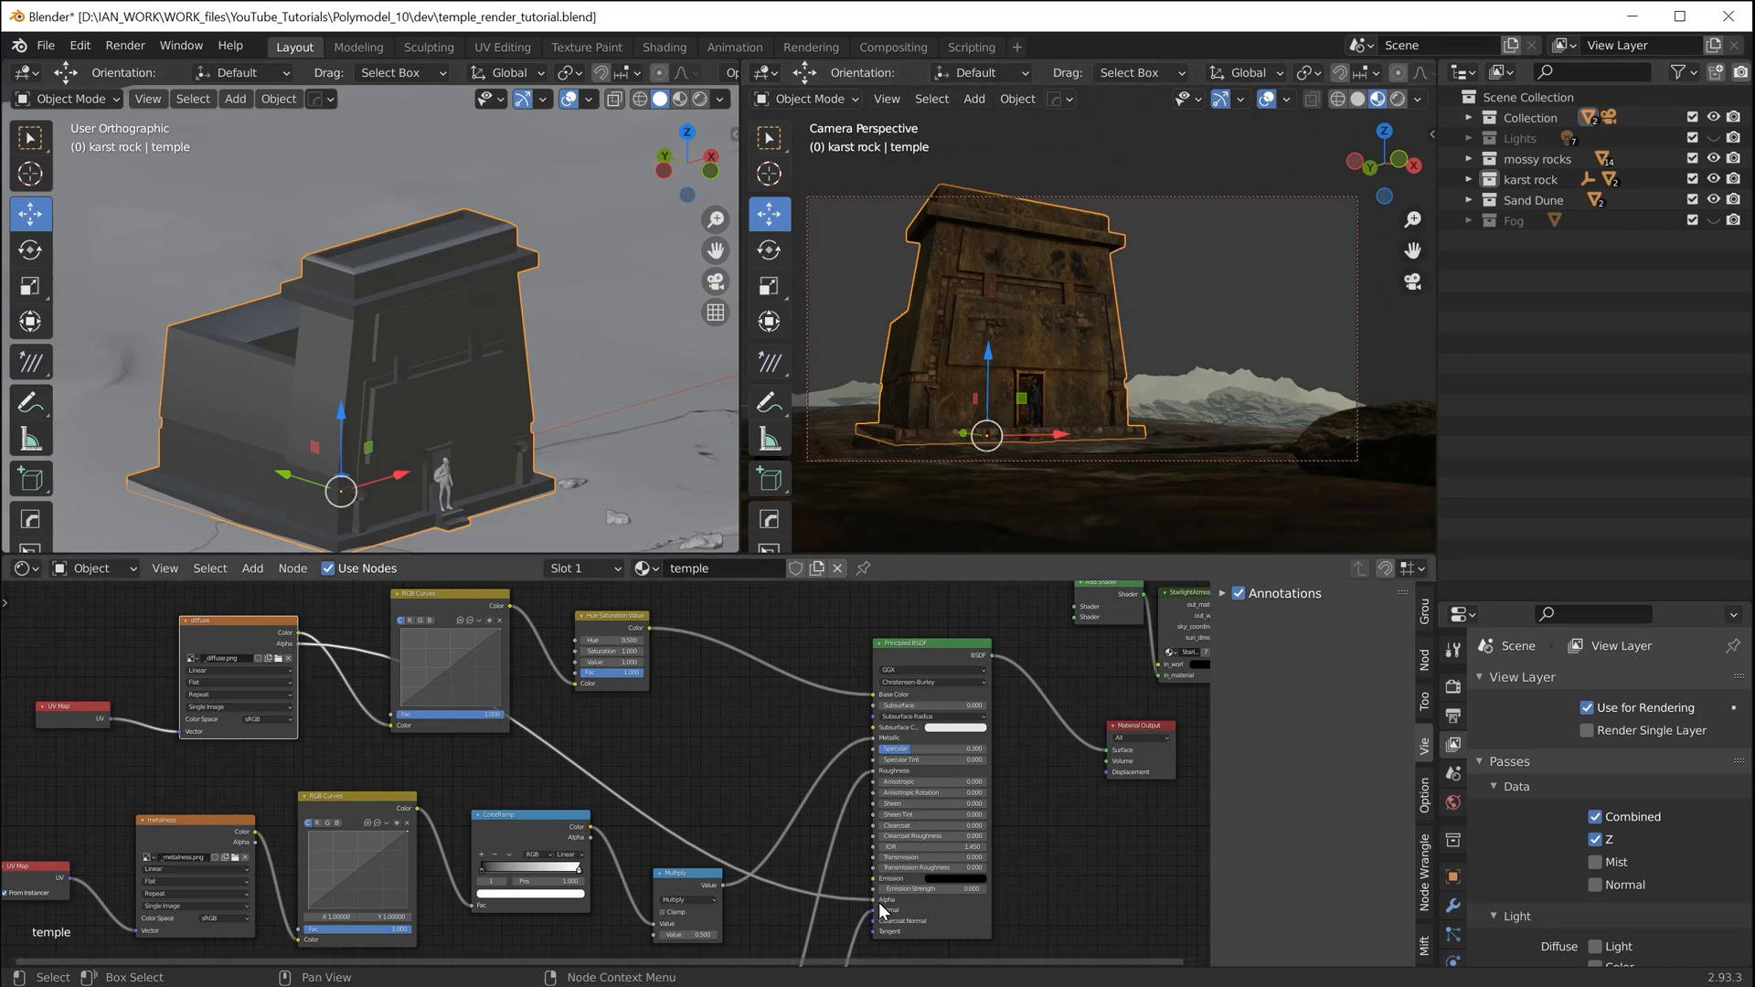
pyautogui.moveTo(903, 659); pyautogui.dragTo(854, 647)
# Select the Add Shader and StarlightAtmosphere nodes of the temple material together and move them higher
pyautogui.moveTo(1033, 809); pyautogui.dragTo(864, 891, button='middle')
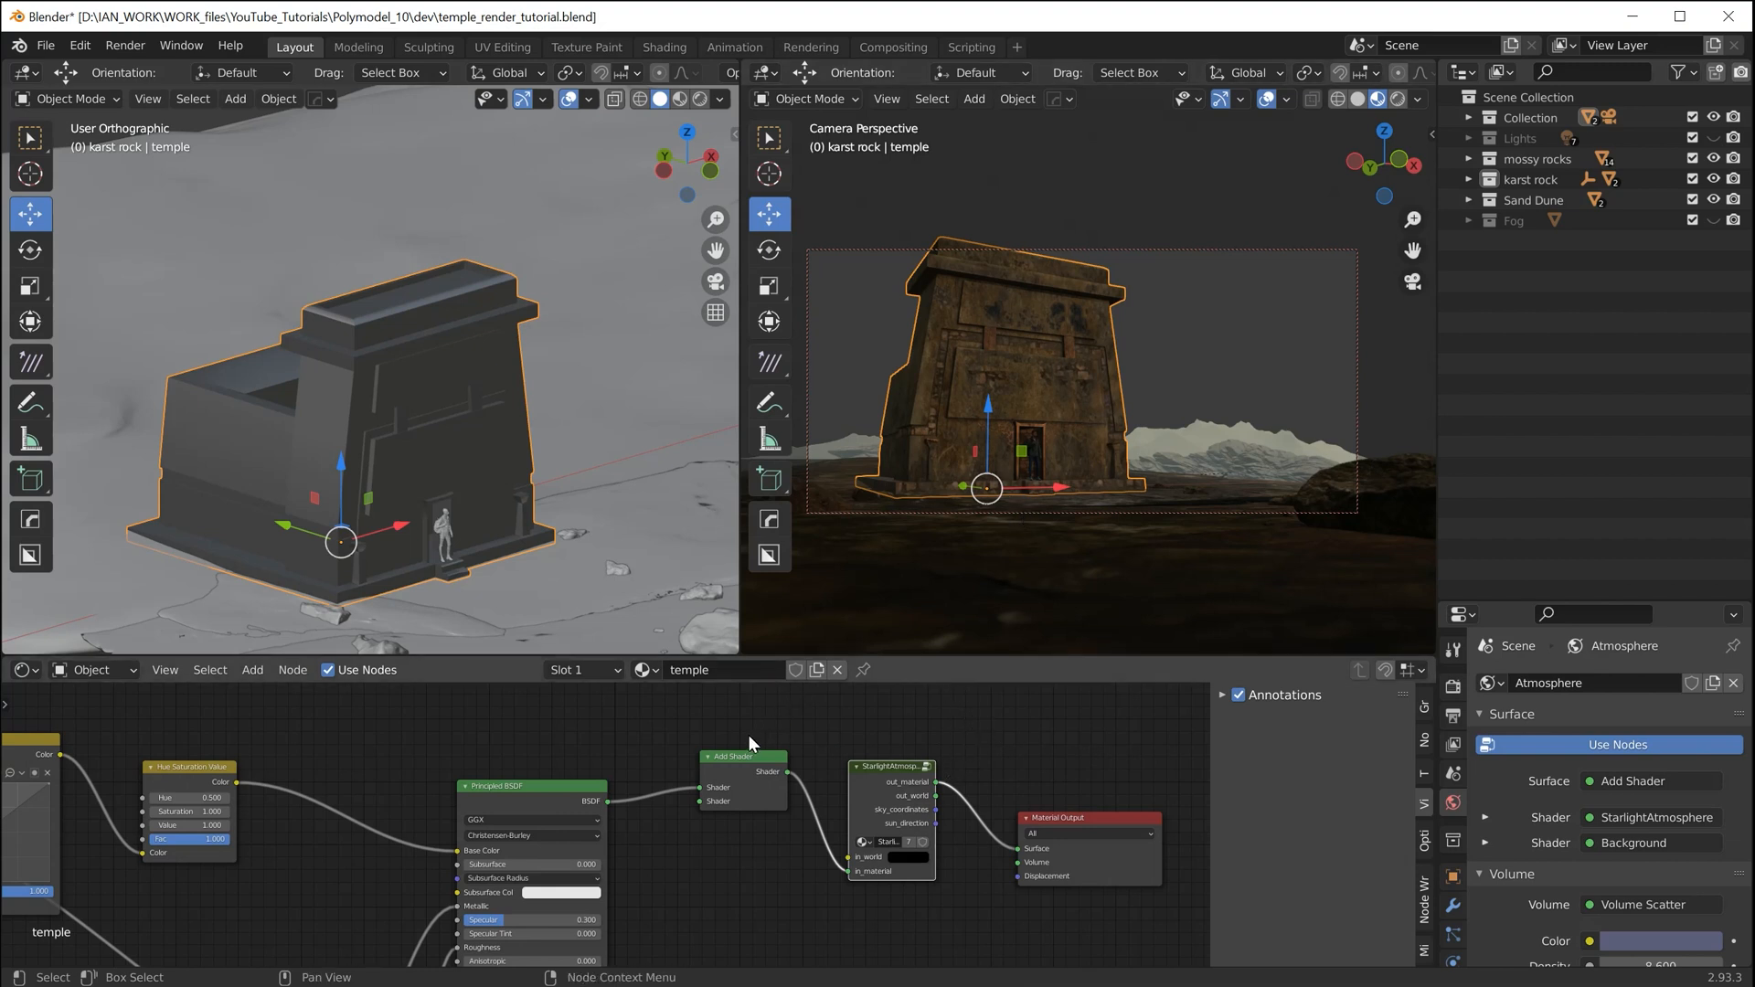
pyautogui.moveTo(674, 725); pyautogui.dragTo(965, 925)
pyautogui.moveTo(741, 770)
pyautogui.mouseDown()
pyautogui.moveTo(747, 801)
pyautogui.moveTo(733, 734)
pyautogui.mouseUp()
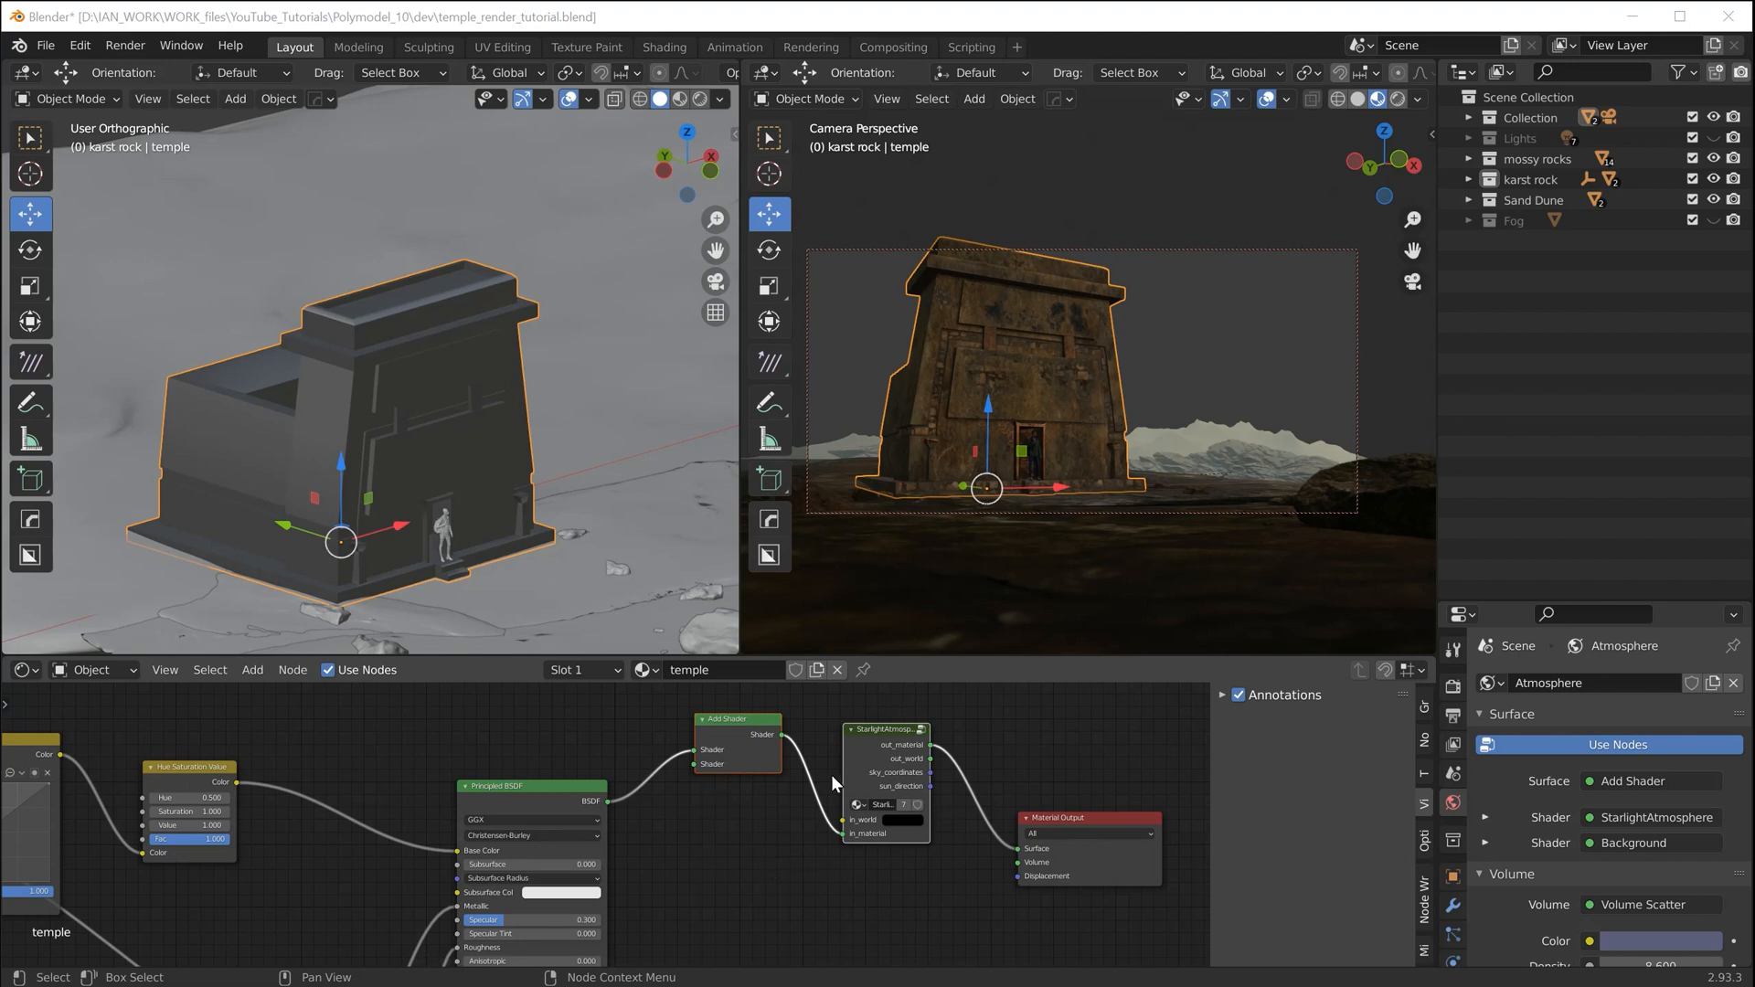
# Switch the node editor to World shading and reposition the StarlightAtmosphere, Add Shader and environment texture nodes of the Atmosphere world
pyautogui.click(66, 673)
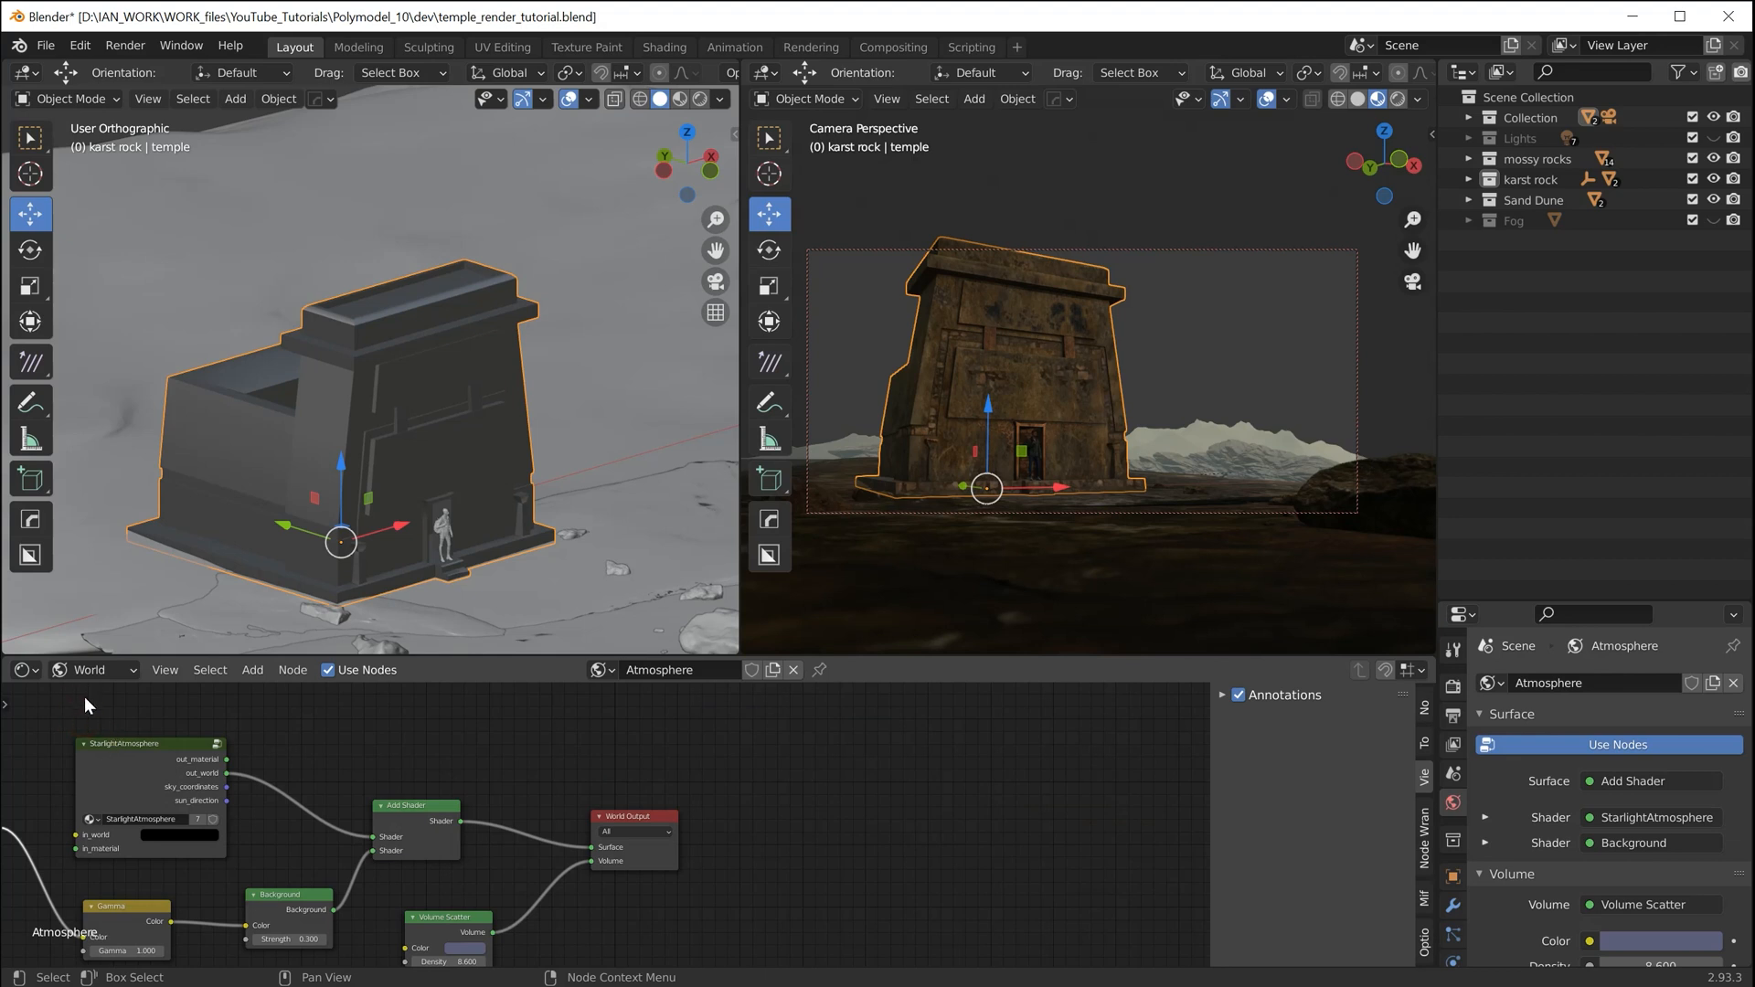
pyautogui.moveTo(732, 821); pyautogui.dragTo(1000, 809, button='middle')
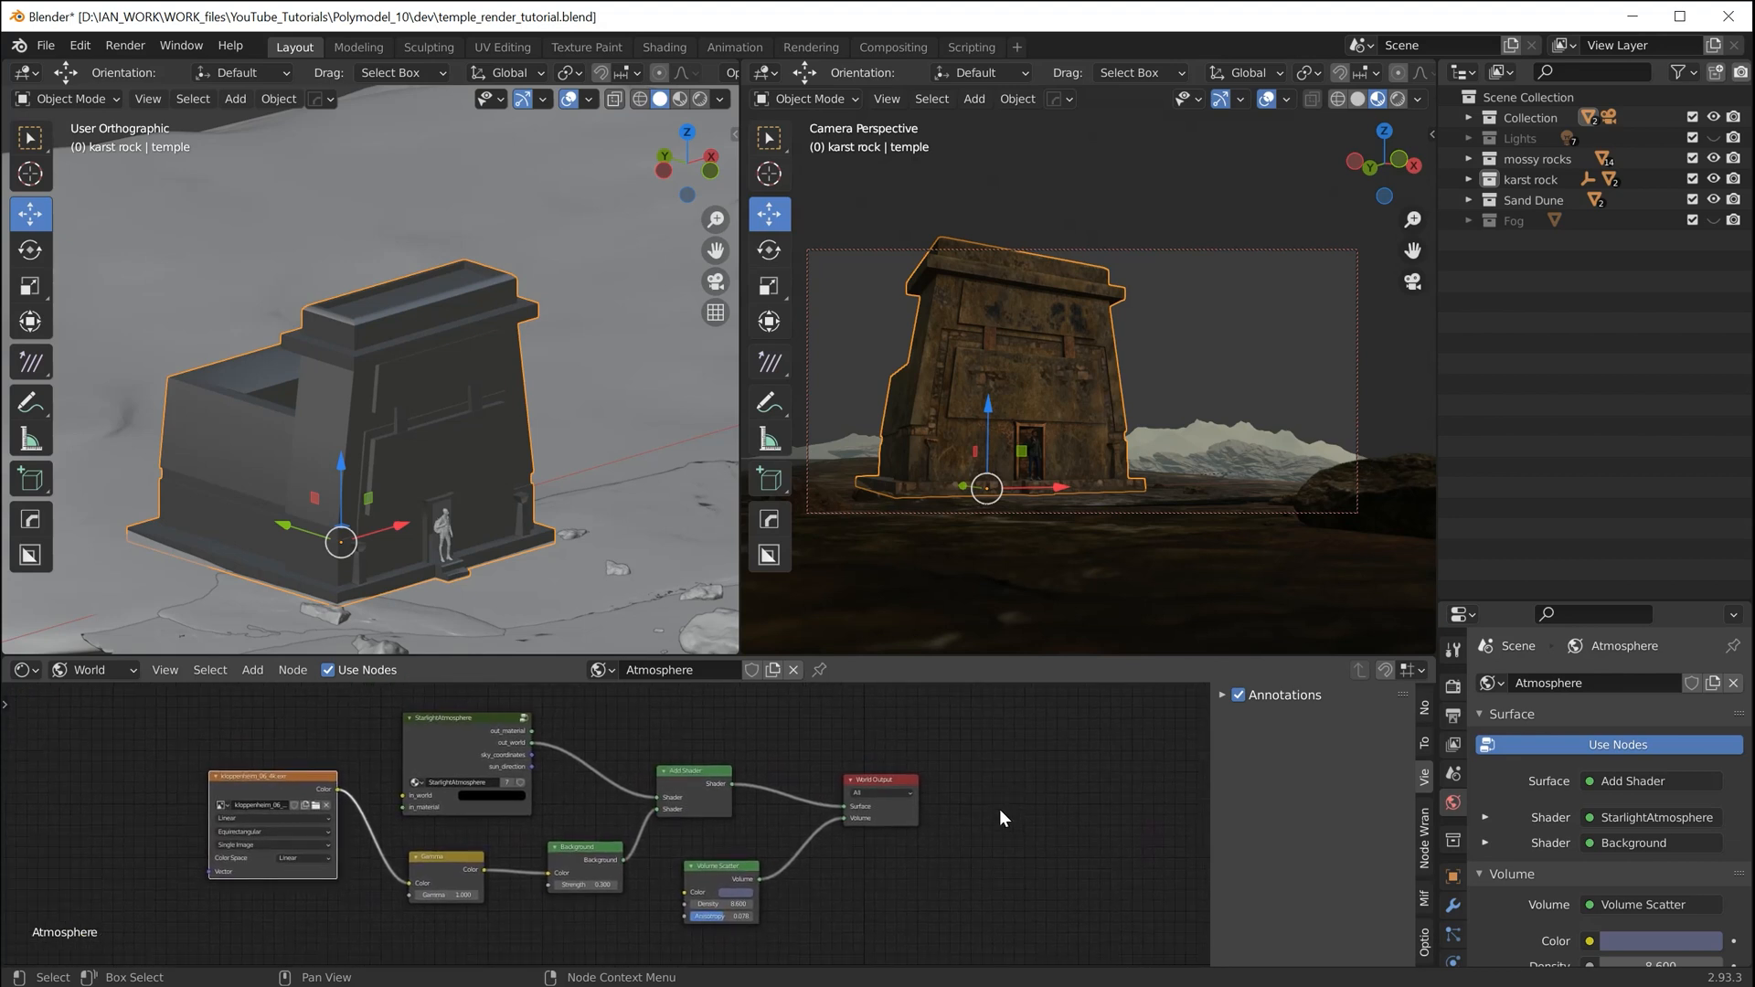
pyautogui.moveTo(435, 738); pyautogui.dragTo(470, 713)
pyautogui.moveTo(691, 778); pyautogui.dragTo(689, 767)
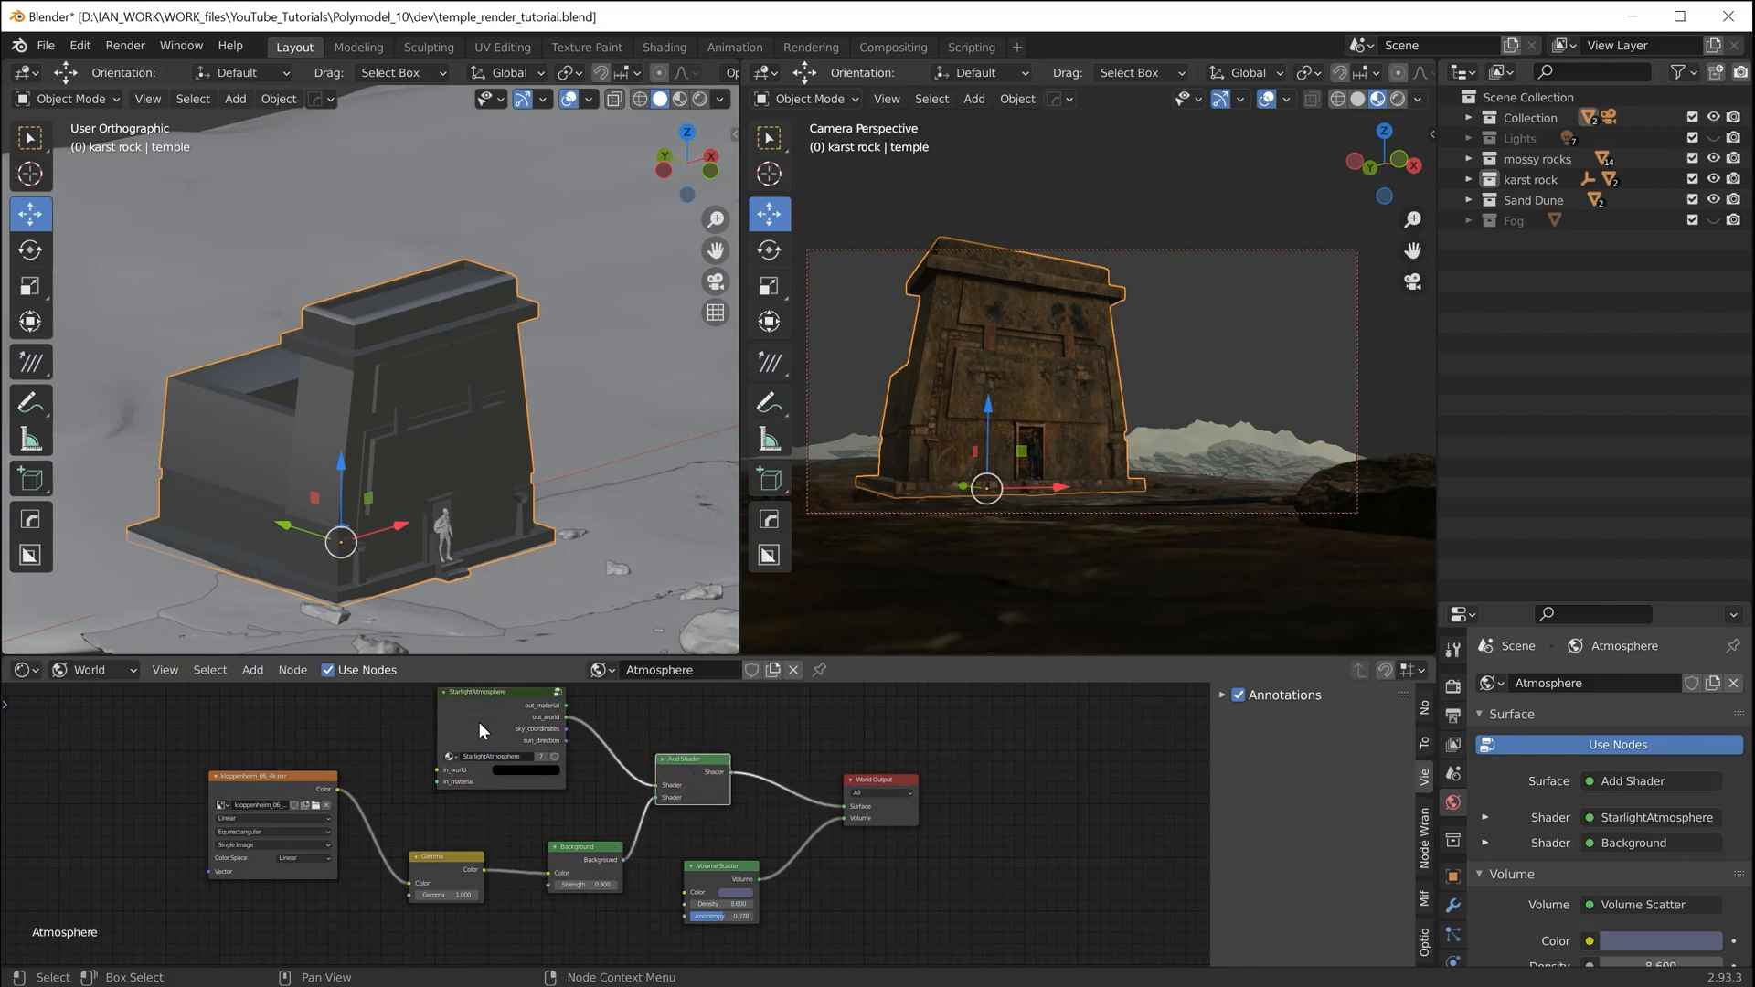
pyautogui.moveTo(479, 721)
pyautogui.mouseDown()
pyautogui.moveTo(585, 731)
pyautogui.moveTo(448, 716)
pyautogui.mouseUp()
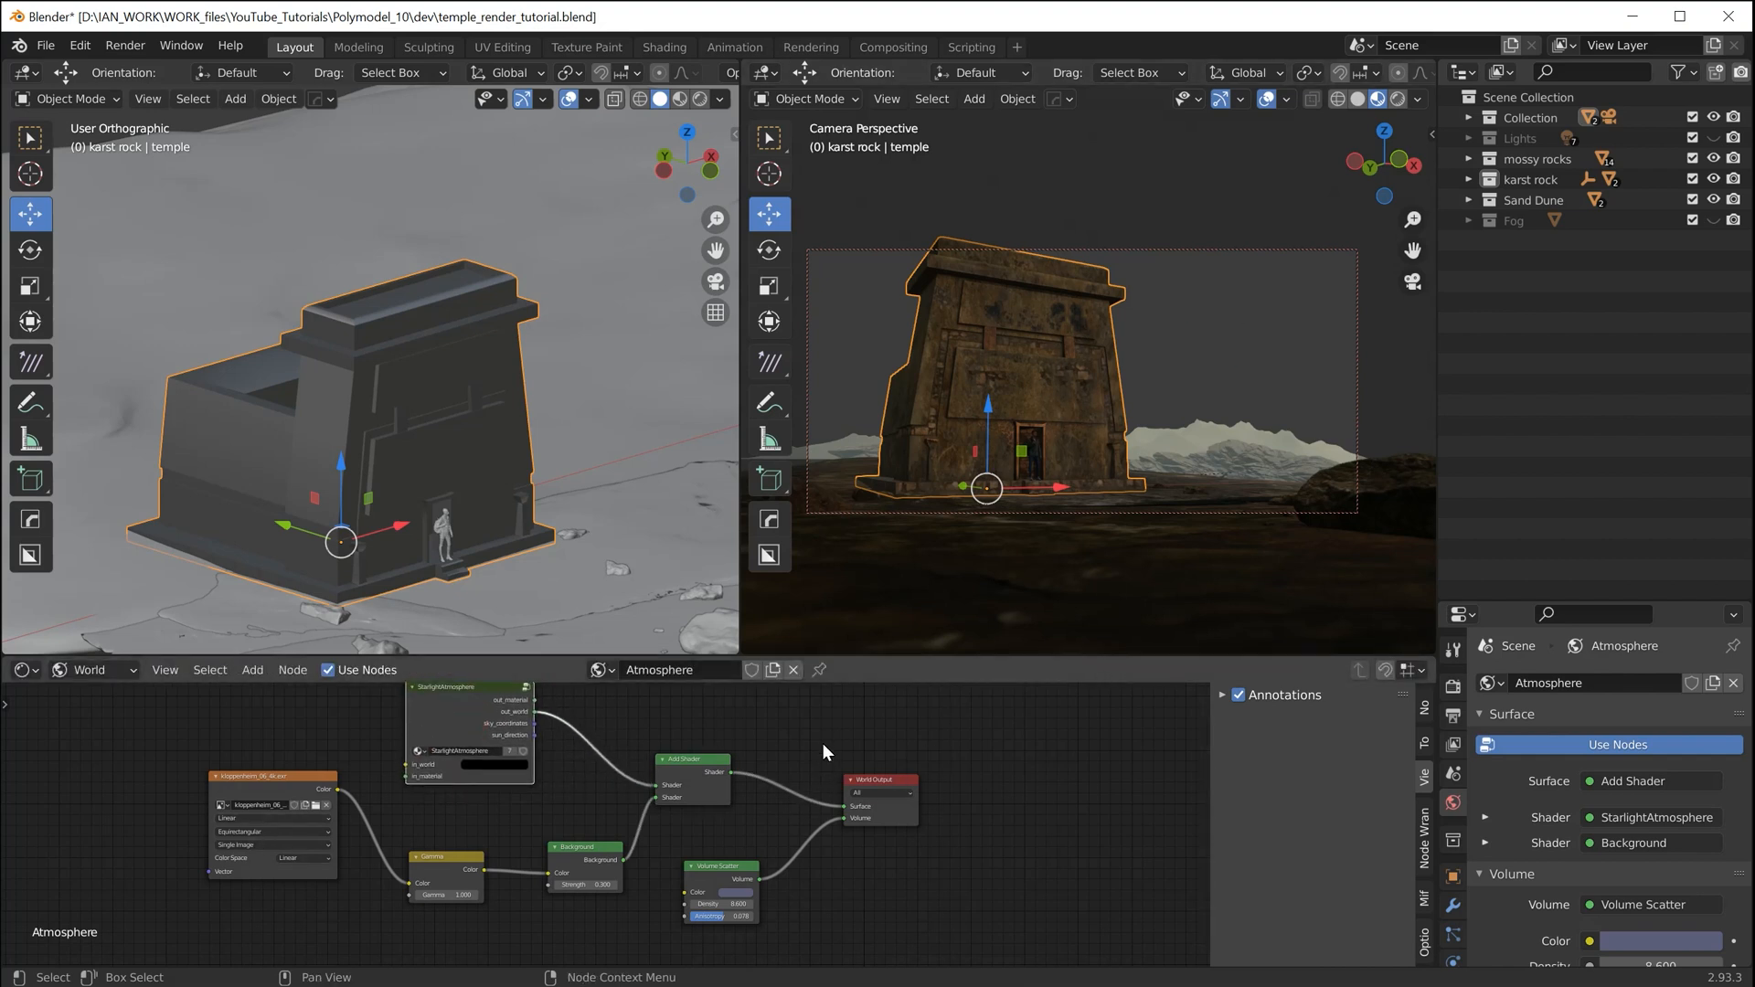
pyautogui.moveTo(823, 743); pyautogui.dragTo(869, 751, button='middle')
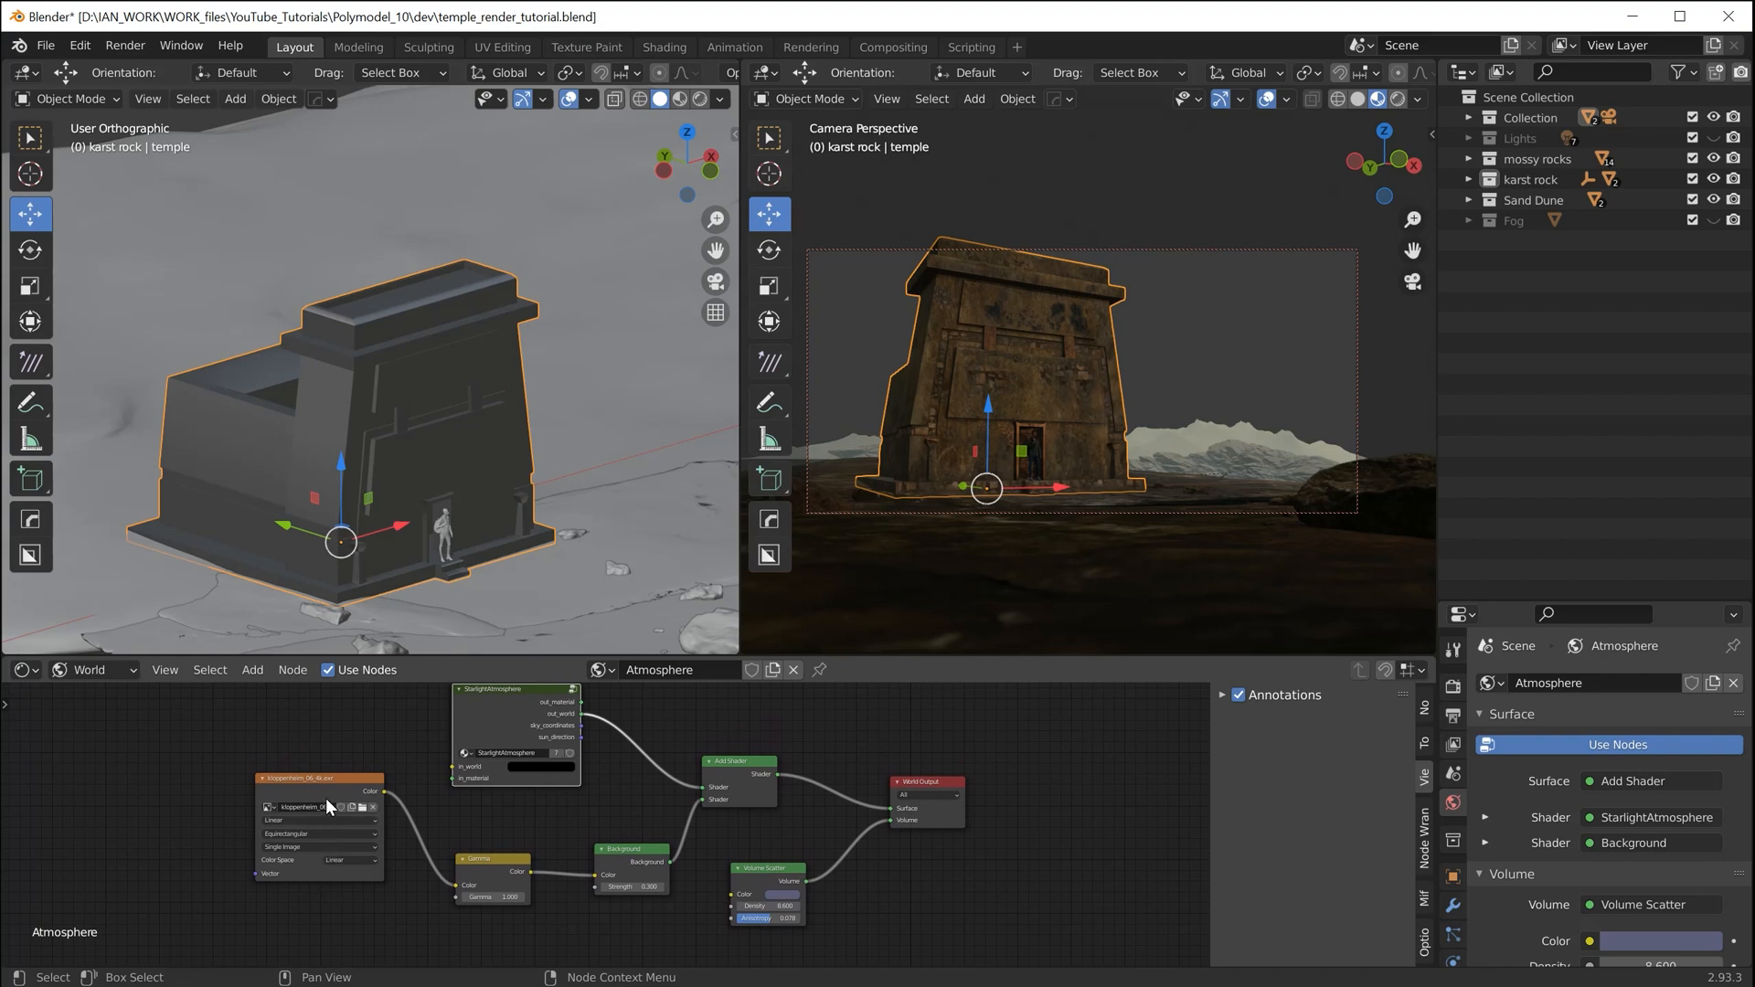
pyautogui.moveTo(325, 797); pyautogui.dragTo(290, 814)
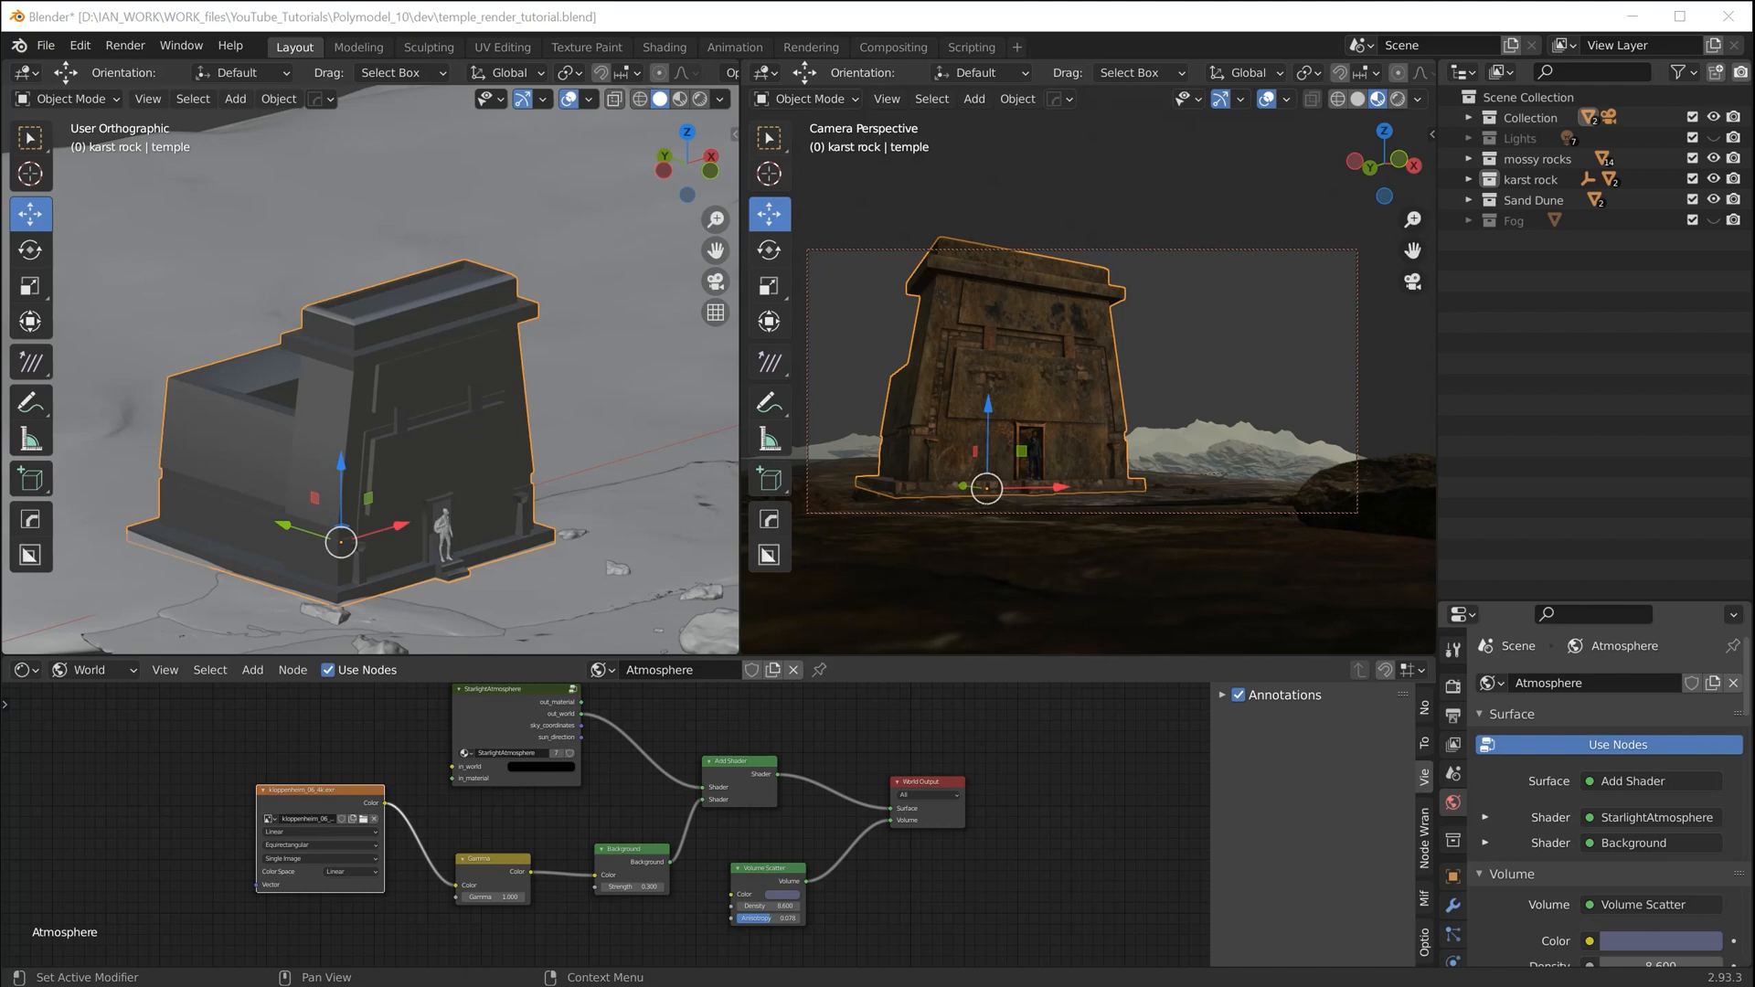
# Bring the browser window with Poly Haven's HDRIs page over Blender and browse down the page
pyautogui.moveTo(1754, 179); pyautogui.dragTo(709, 188)
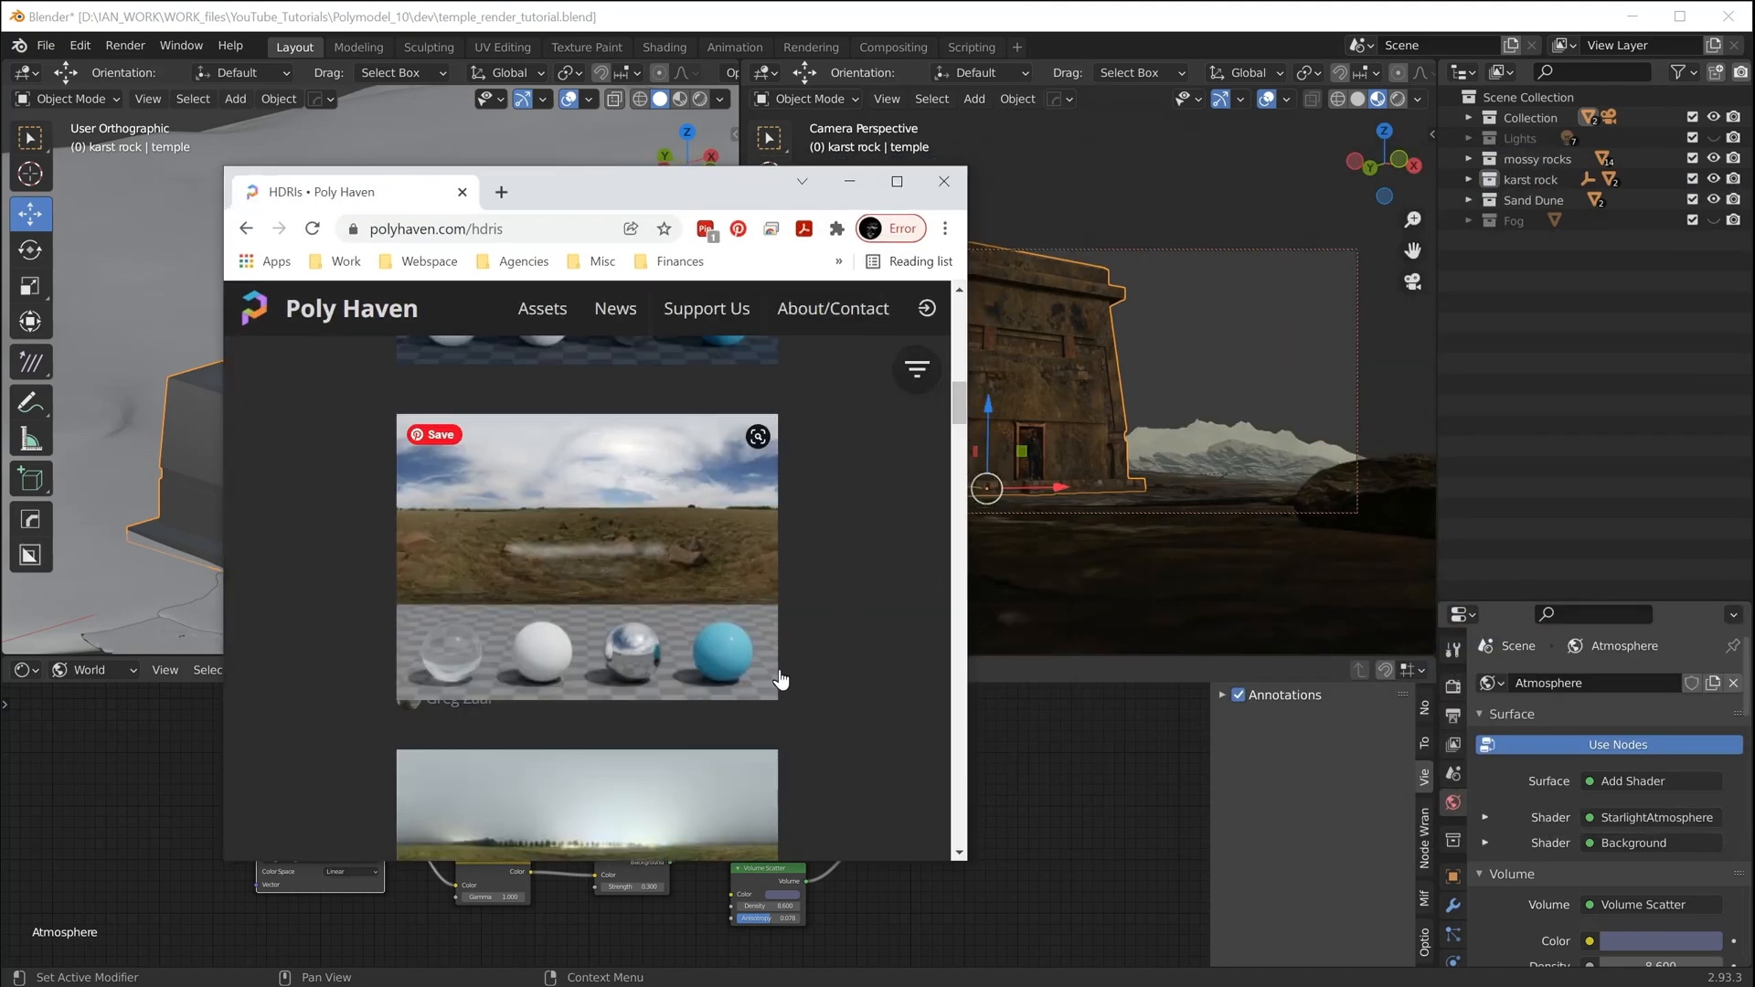
pyautogui.scroll(-15, 863, 628)
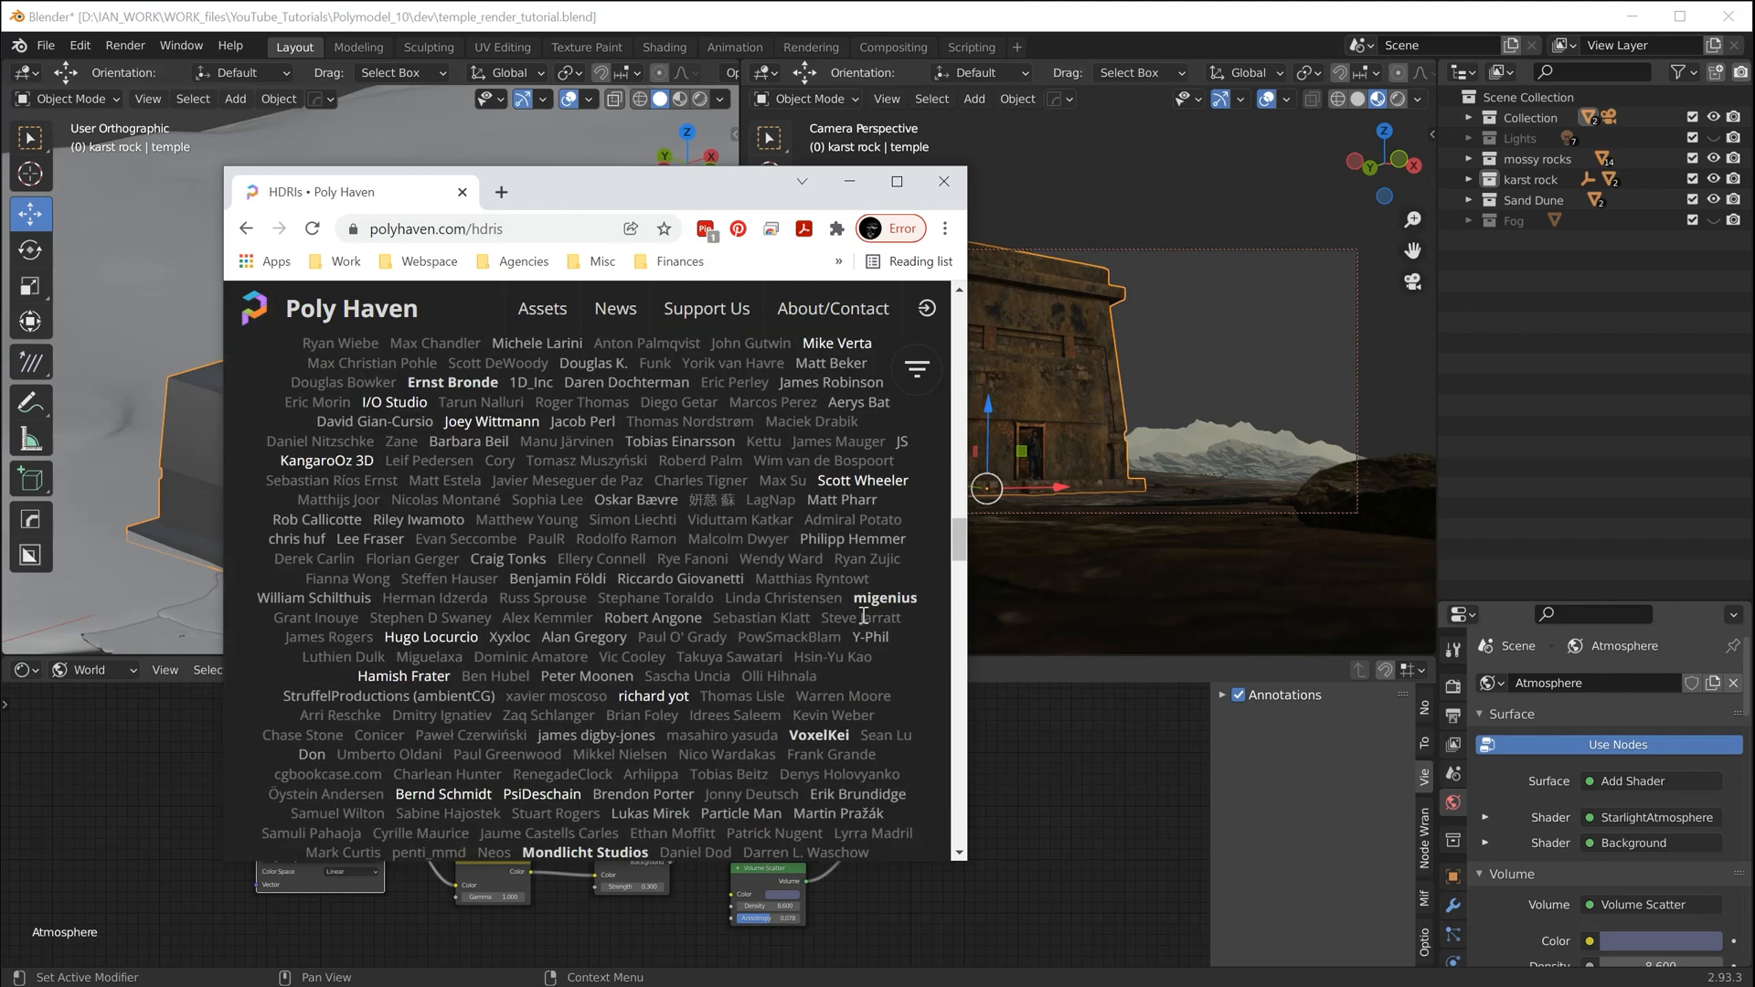
# Find the Kloppenheim 06 HDRI on the Poly Haven page and move the browser window off the Blender scene
pyautogui.scroll(8, 862, 618)
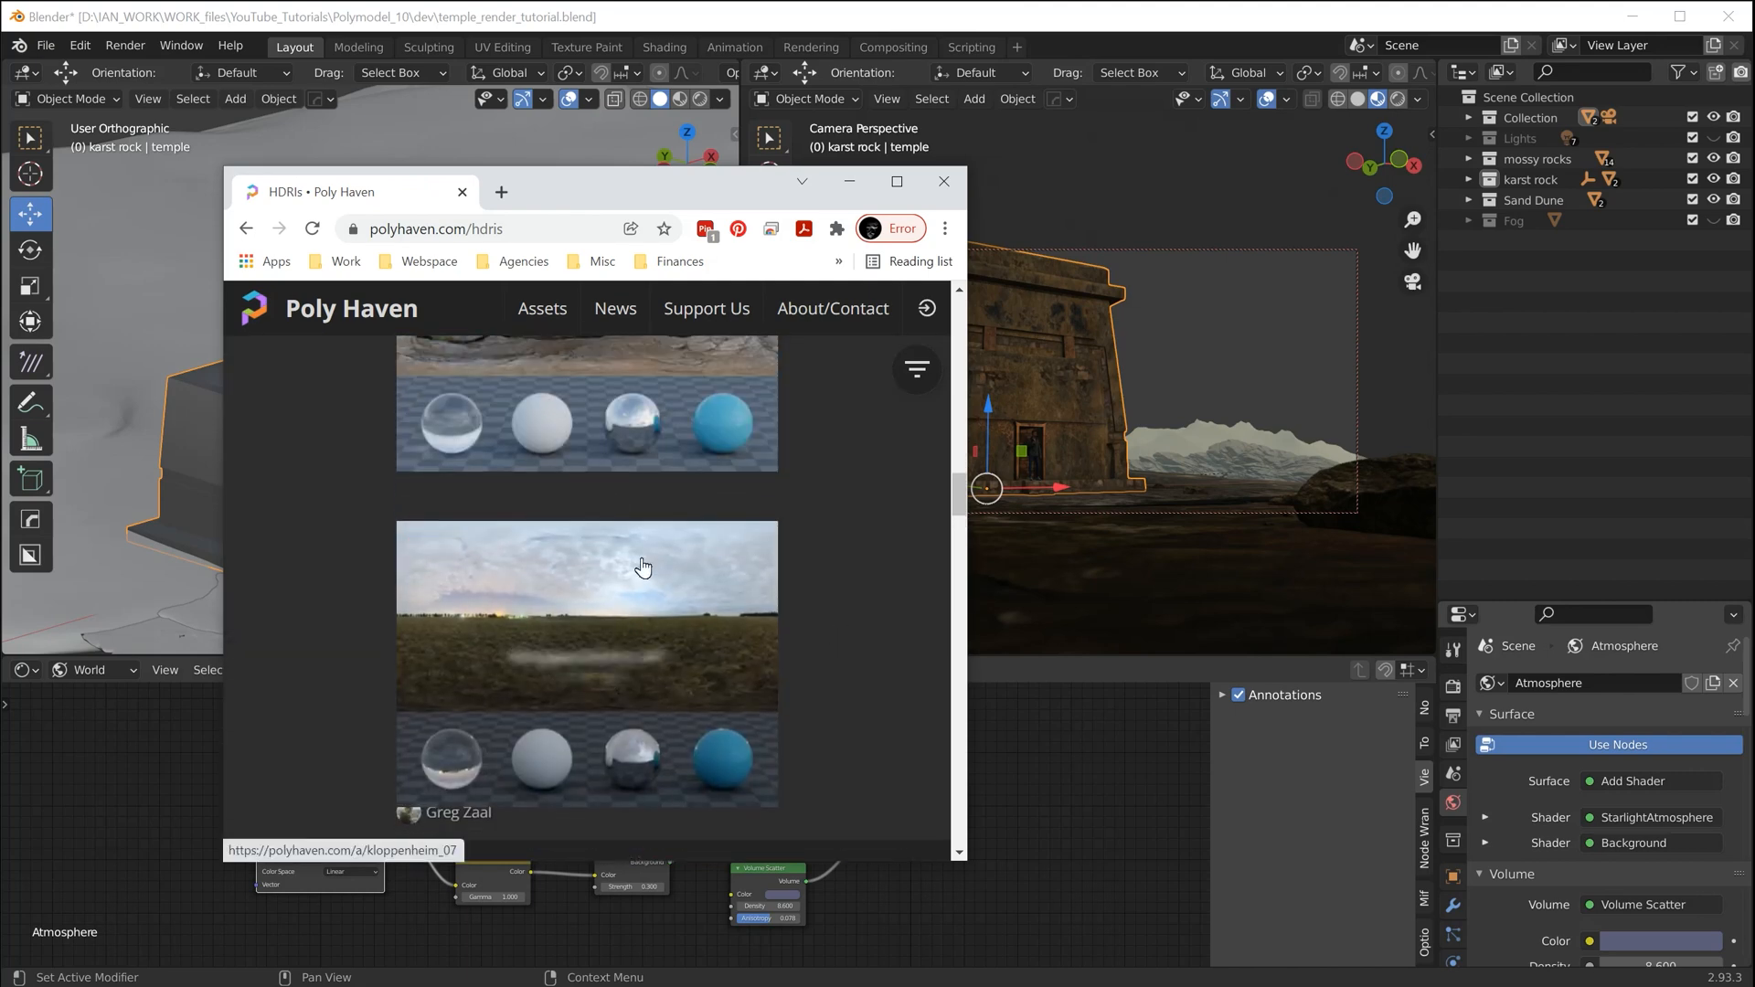
pyautogui.scroll(2, 643, 568)
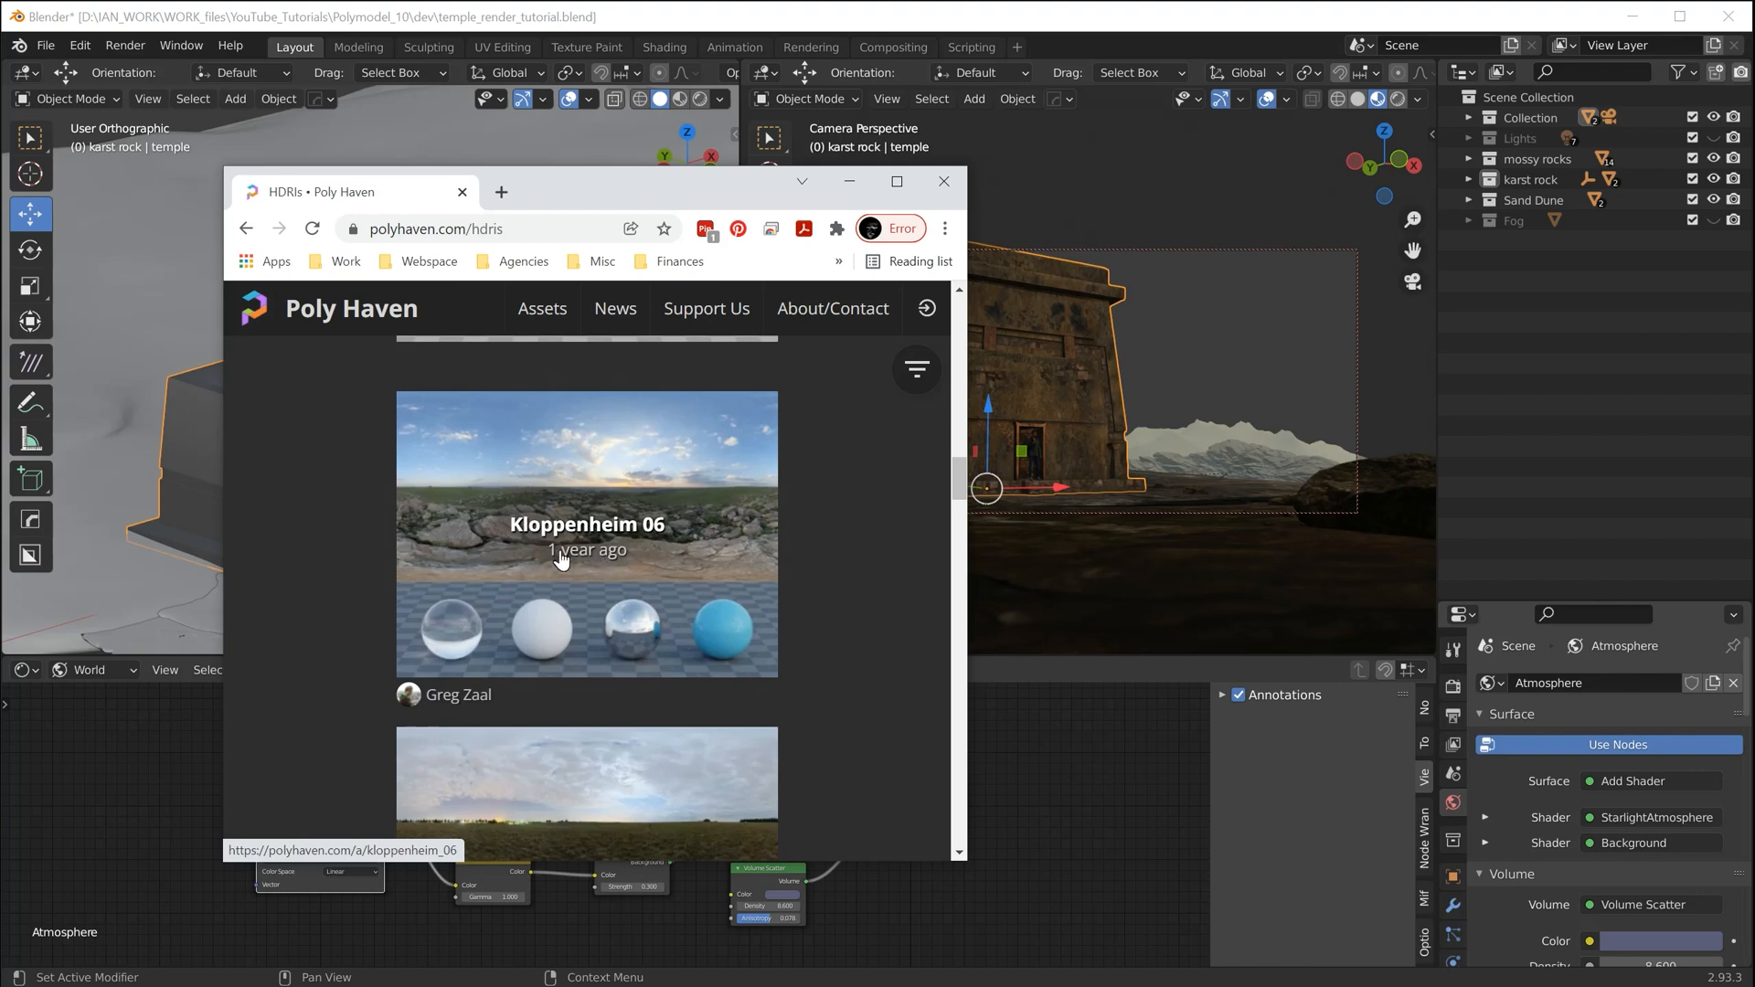
pyautogui.moveTo(530, 192); pyautogui.dragTo(1754, 265)
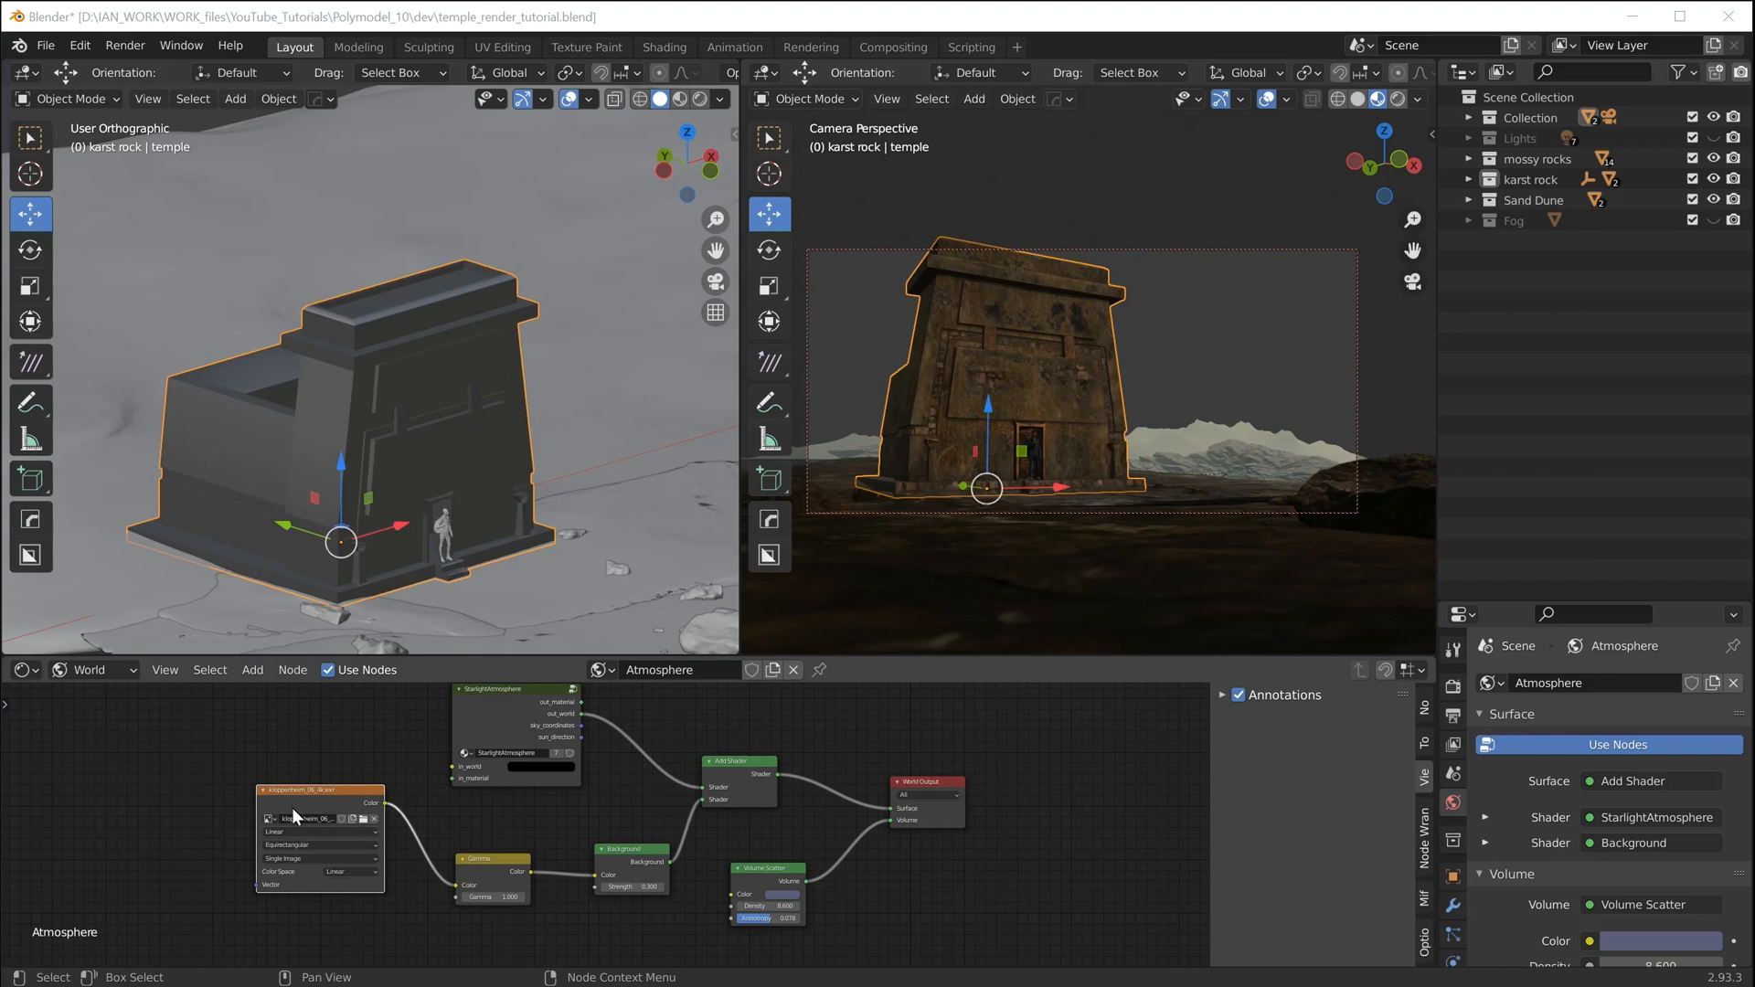
# Reposition the Kloppenheim environment texture, Gamma and Background nodes so they sit closer together in a chain
pyautogui.scroll(2, 300, 793)
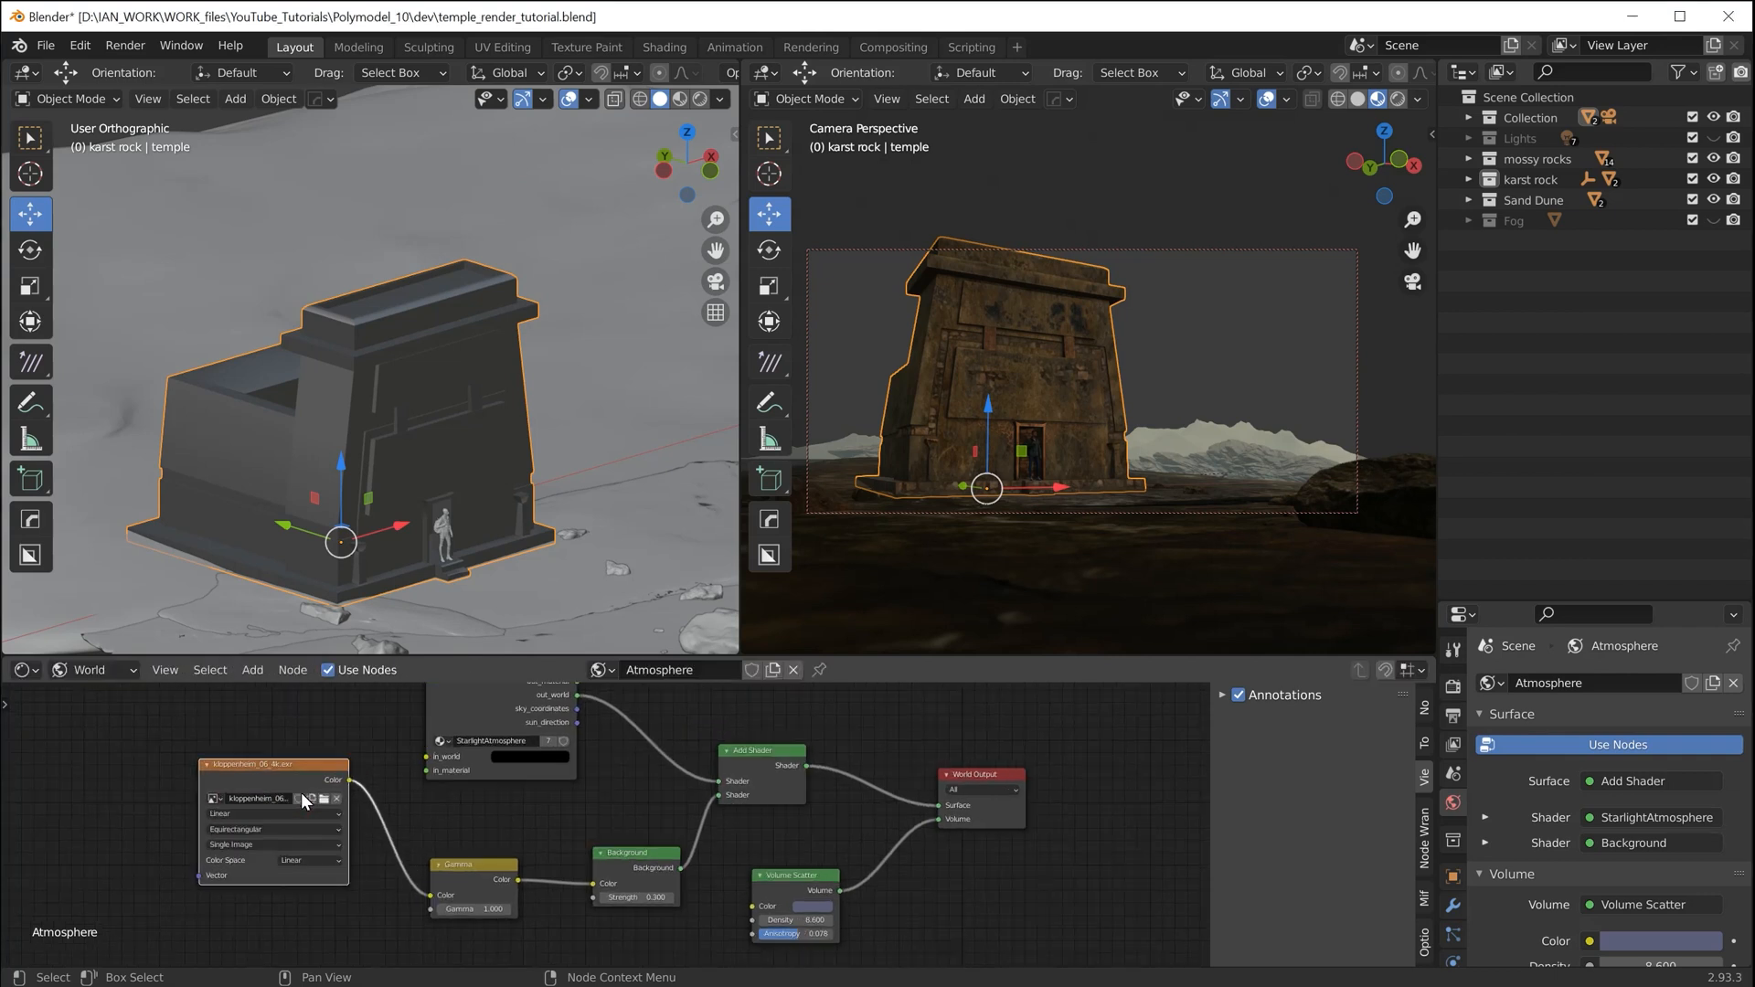
pyautogui.scroll(2, 300, 793)
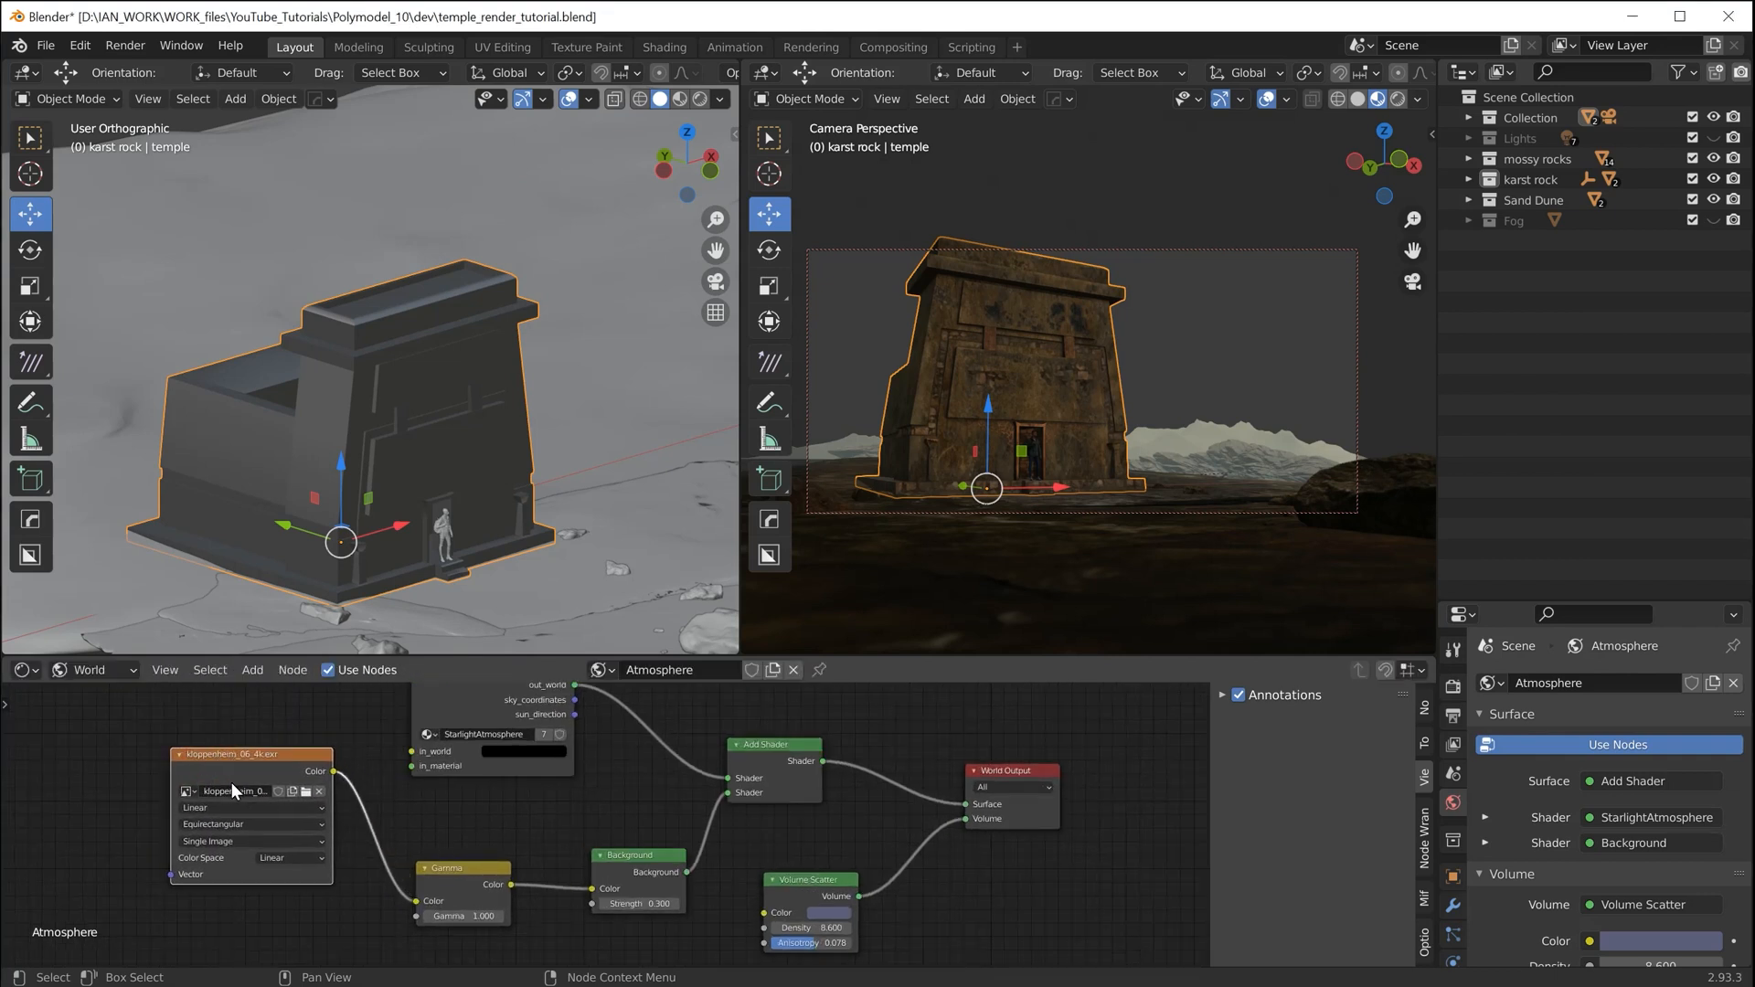
pyautogui.moveTo(232, 782)
pyautogui.mouseDown()
pyautogui.moveTo(202, 775)
pyautogui.moveTo(217, 787)
pyautogui.moveTo(195, 807)
pyautogui.moveTo(217, 793)
pyautogui.mouseUp()
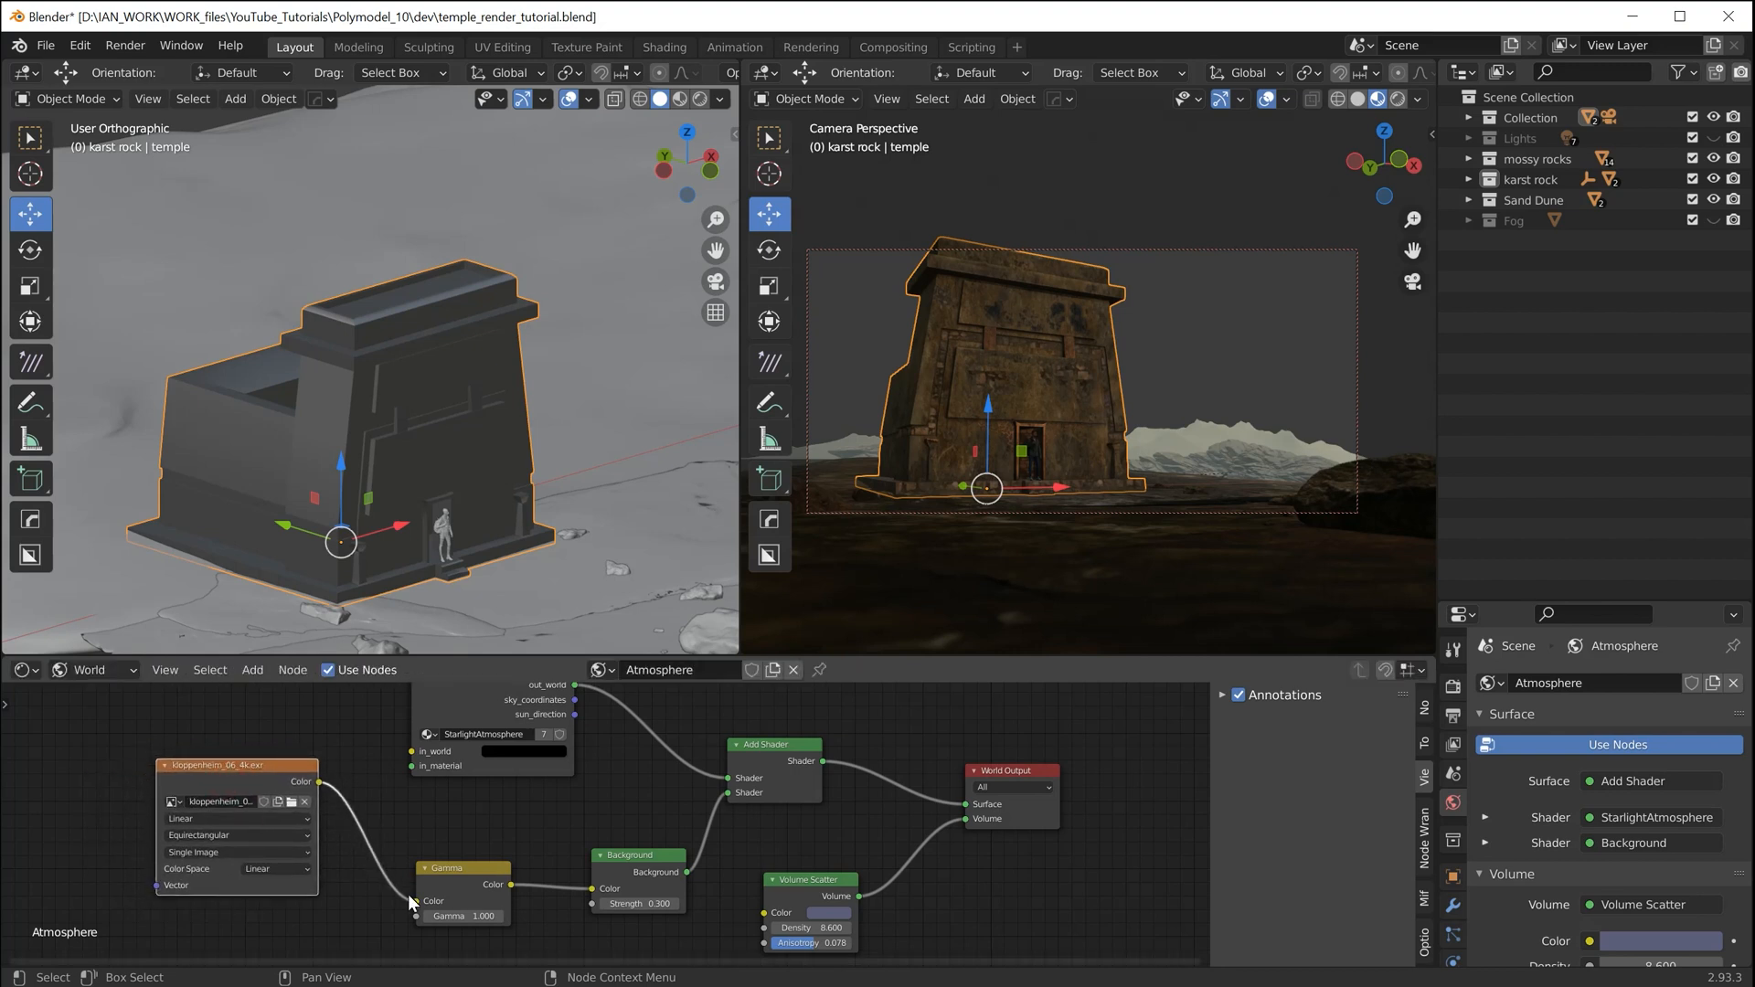
pyautogui.moveTo(468, 894); pyautogui.dragTo(419, 874)
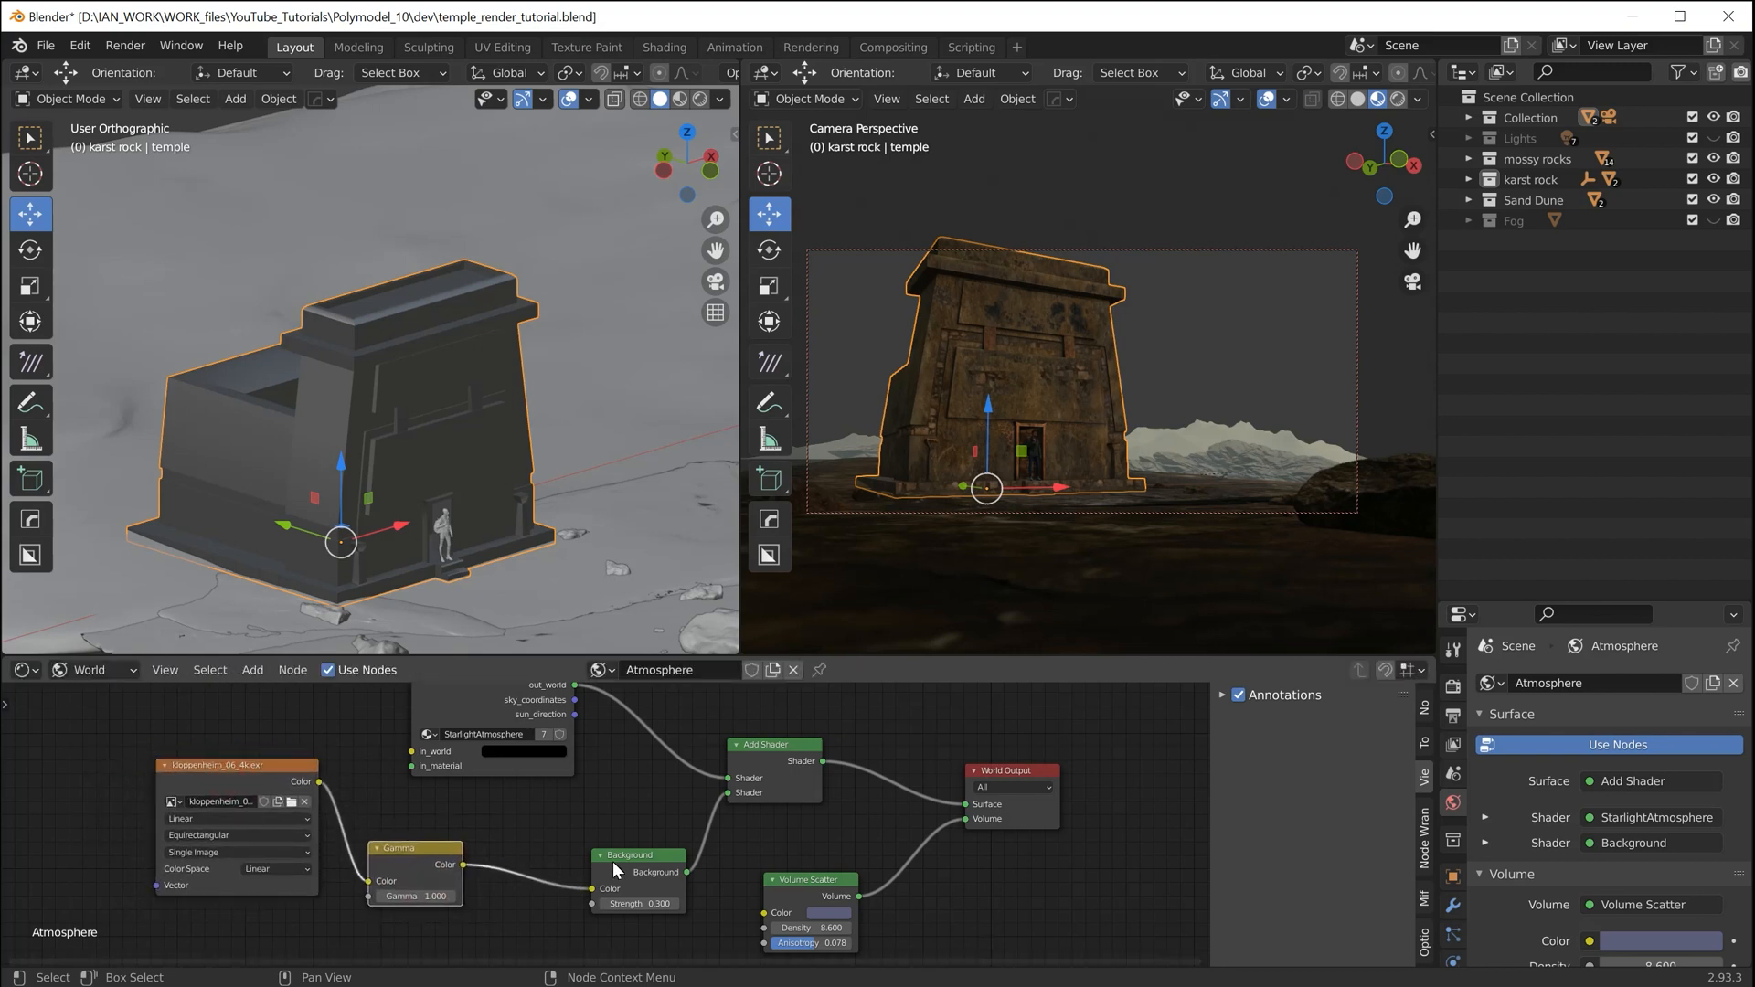
pyautogui.moveTo(612, 870); pyautogui.dragTo(543, 858)
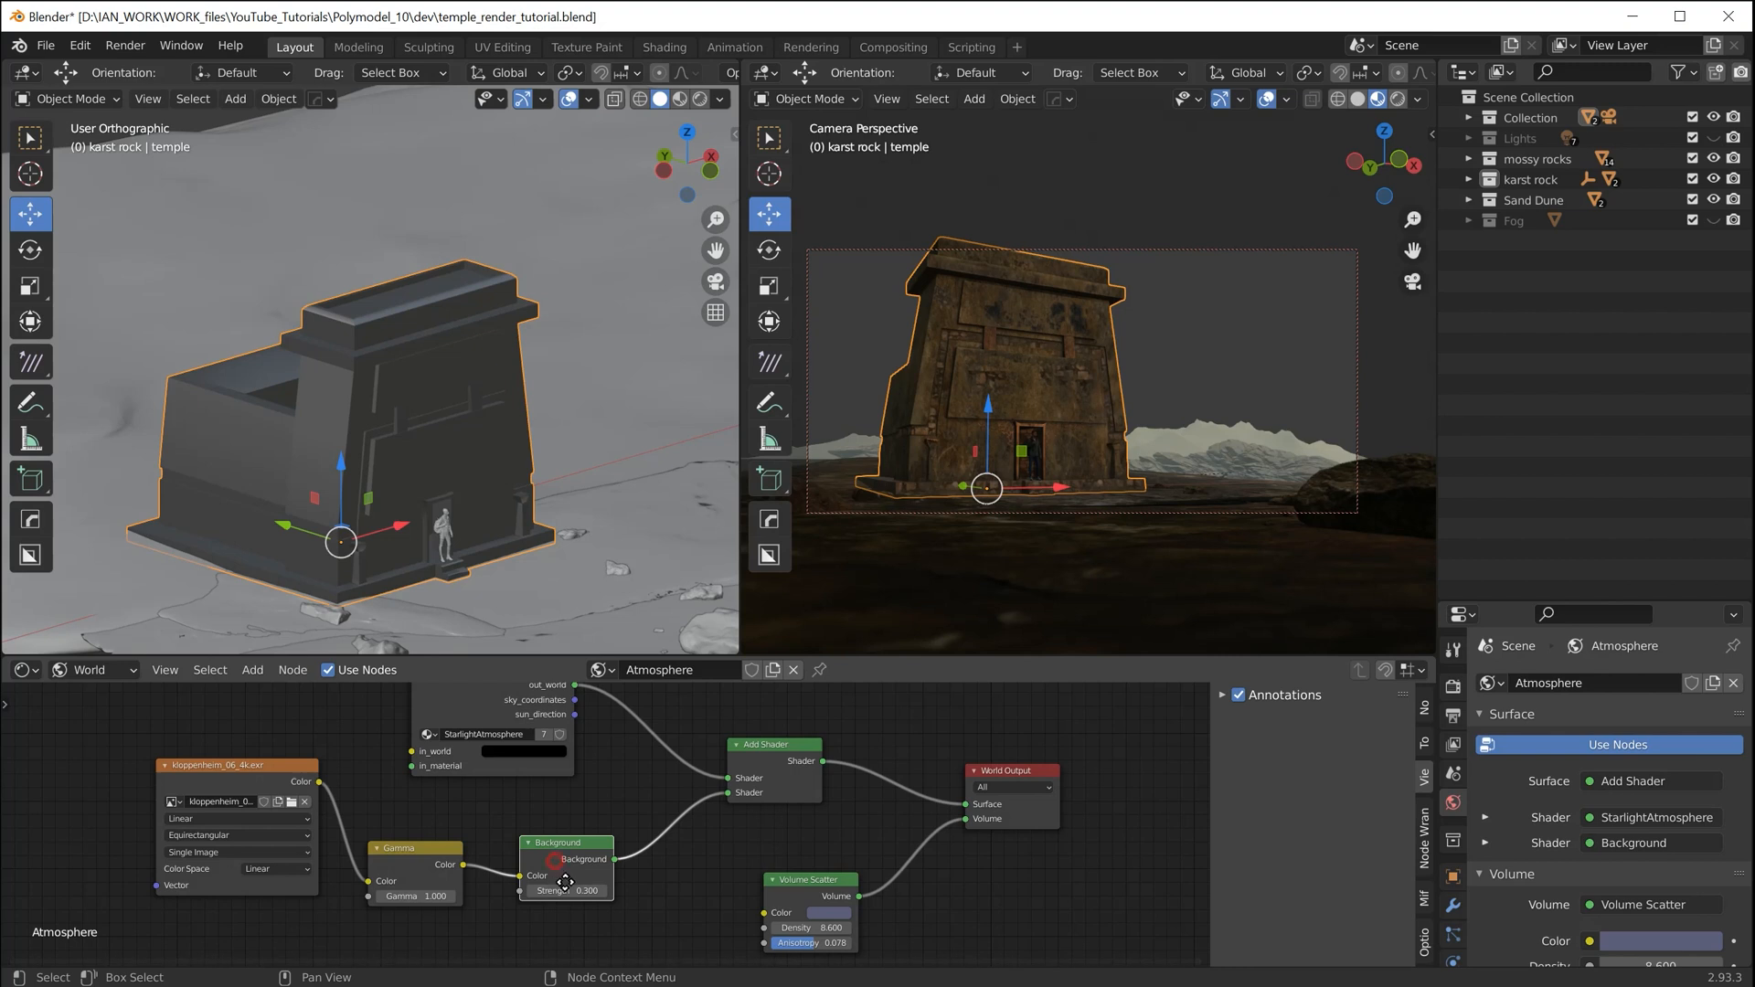
# Reposition the Add Shader and StarlightAtmosphere nodes, keeping Add Shader between the two shader branches and World Output
pyautogui.moveTo(631, 793); pyautogui.dragTo(451, 800, button='middle')
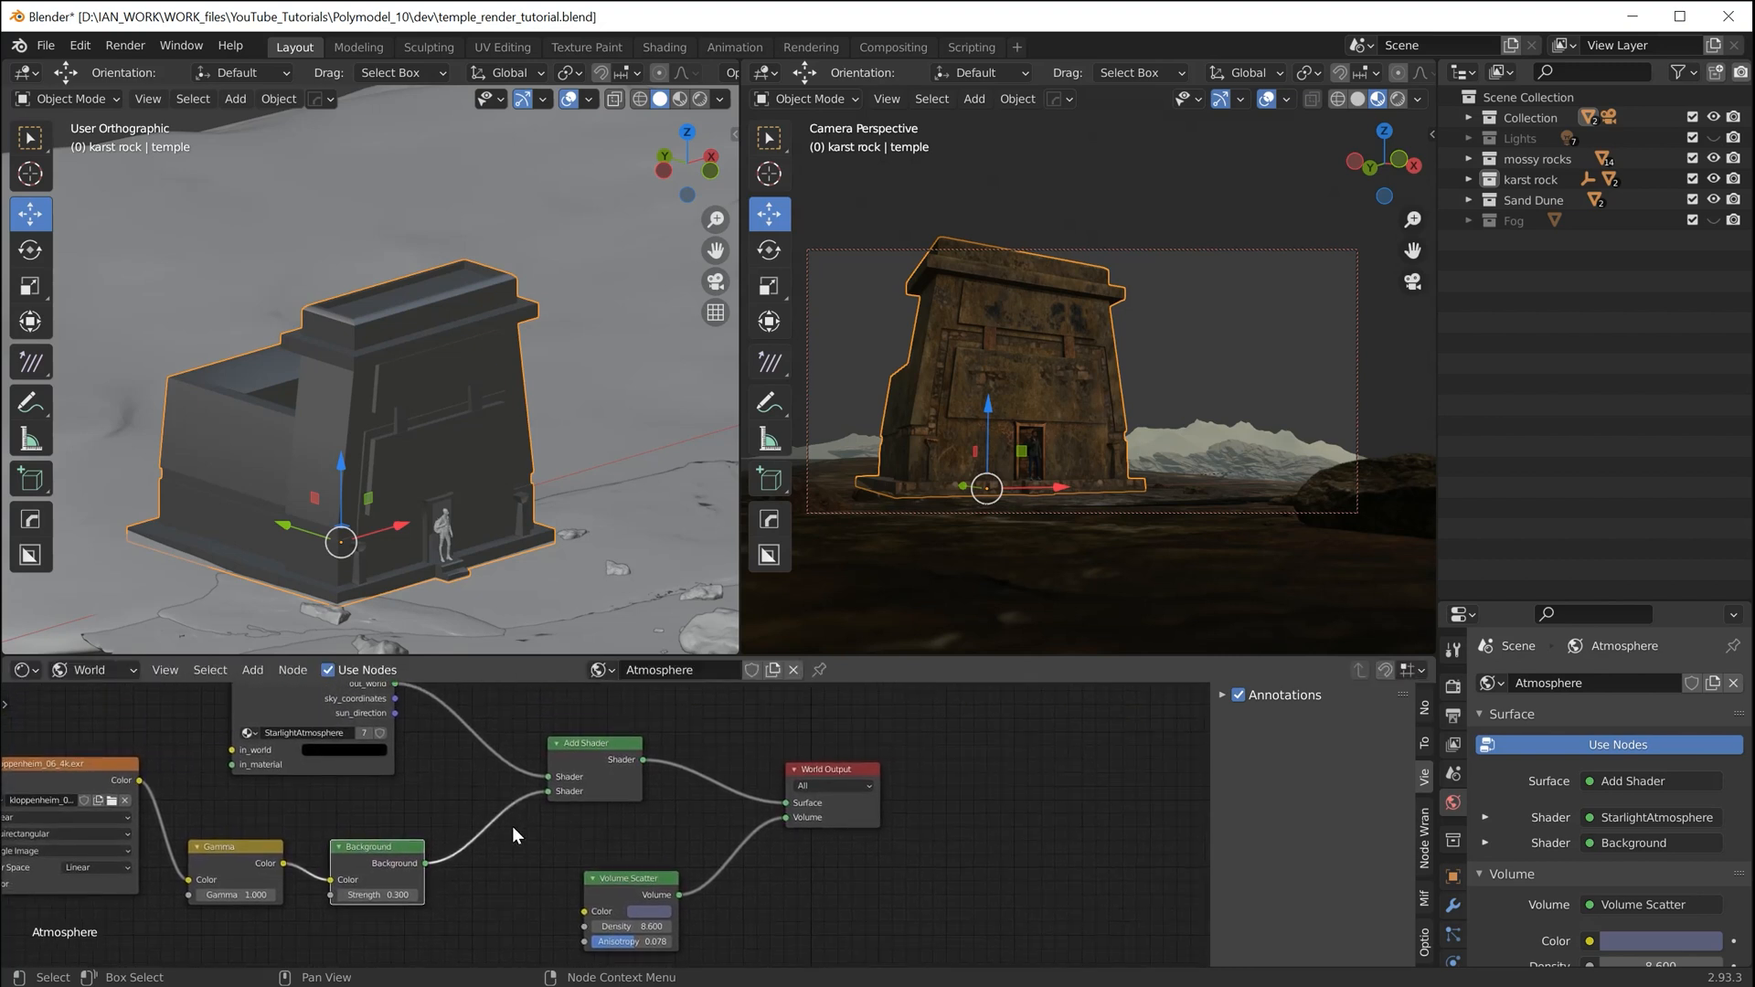
pyautogui.moveTo(594, 775); pyautogui.dragTo(583, 740)
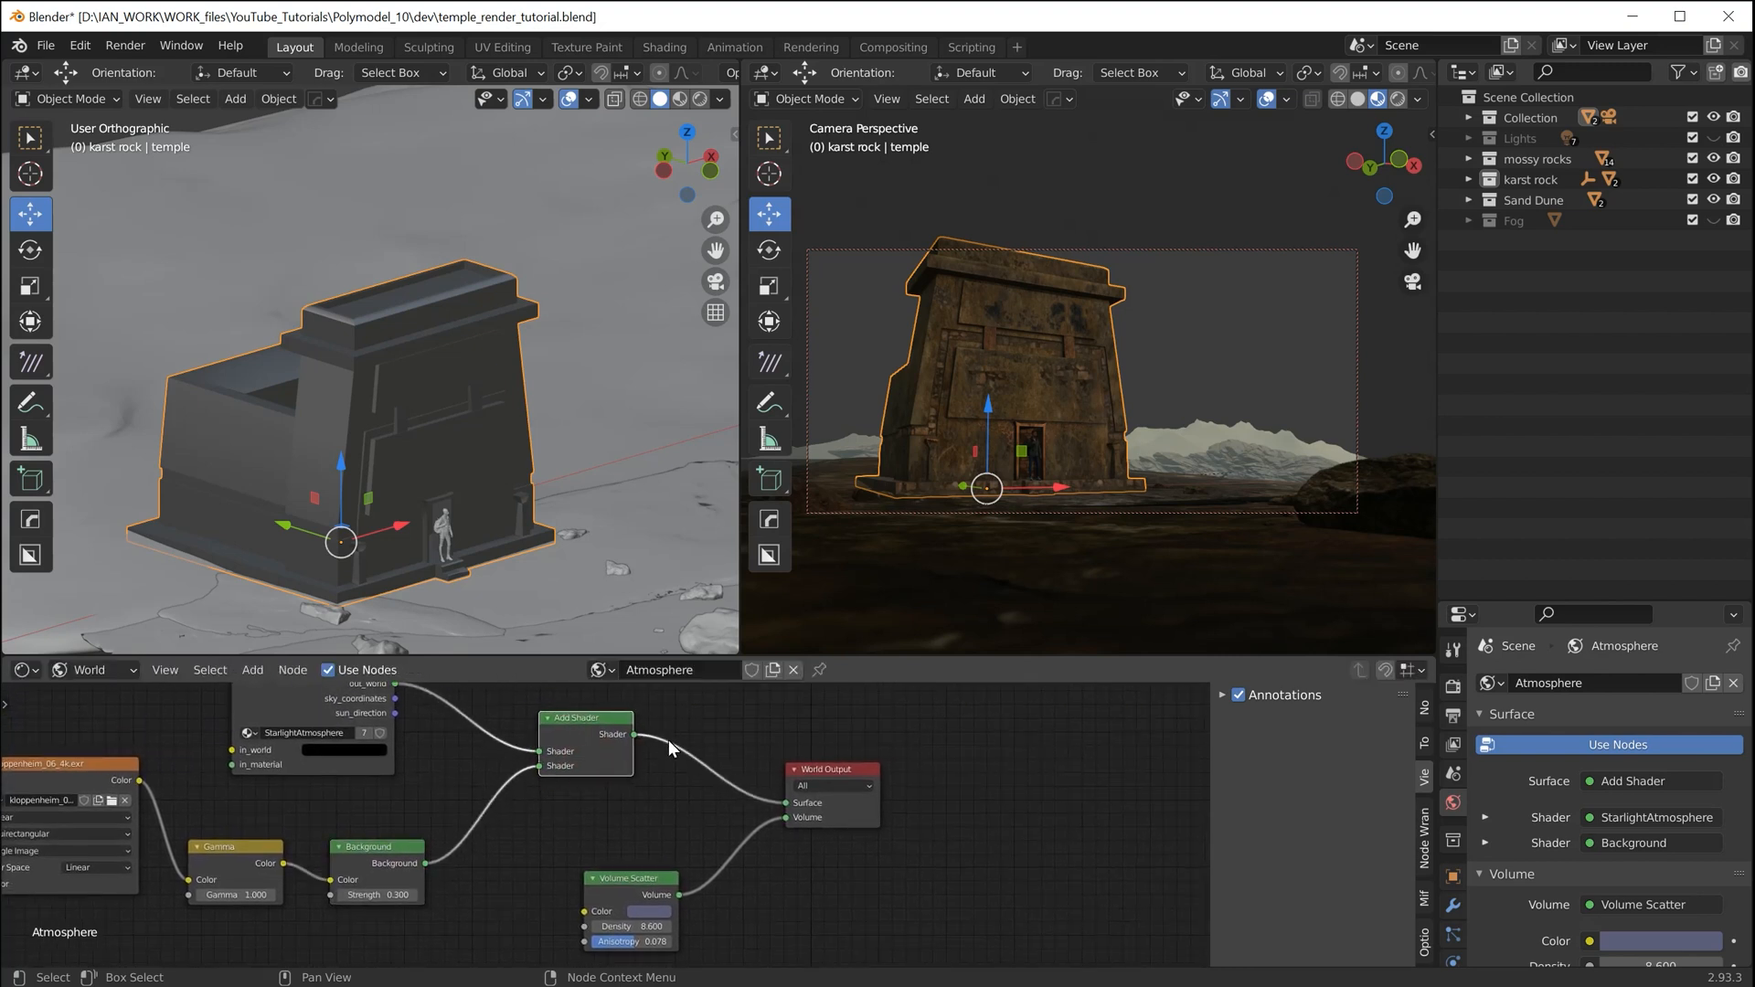
pyautogui.moveTo(667, 739); pyautogui.dragTo(806, 803, button='middle')
pyautogui.moveTo(406, 768); pyautogui.dragTo(413, 754)
pyautogui.moveTo(694, 812); pyautogui.dragTo(662, 825)
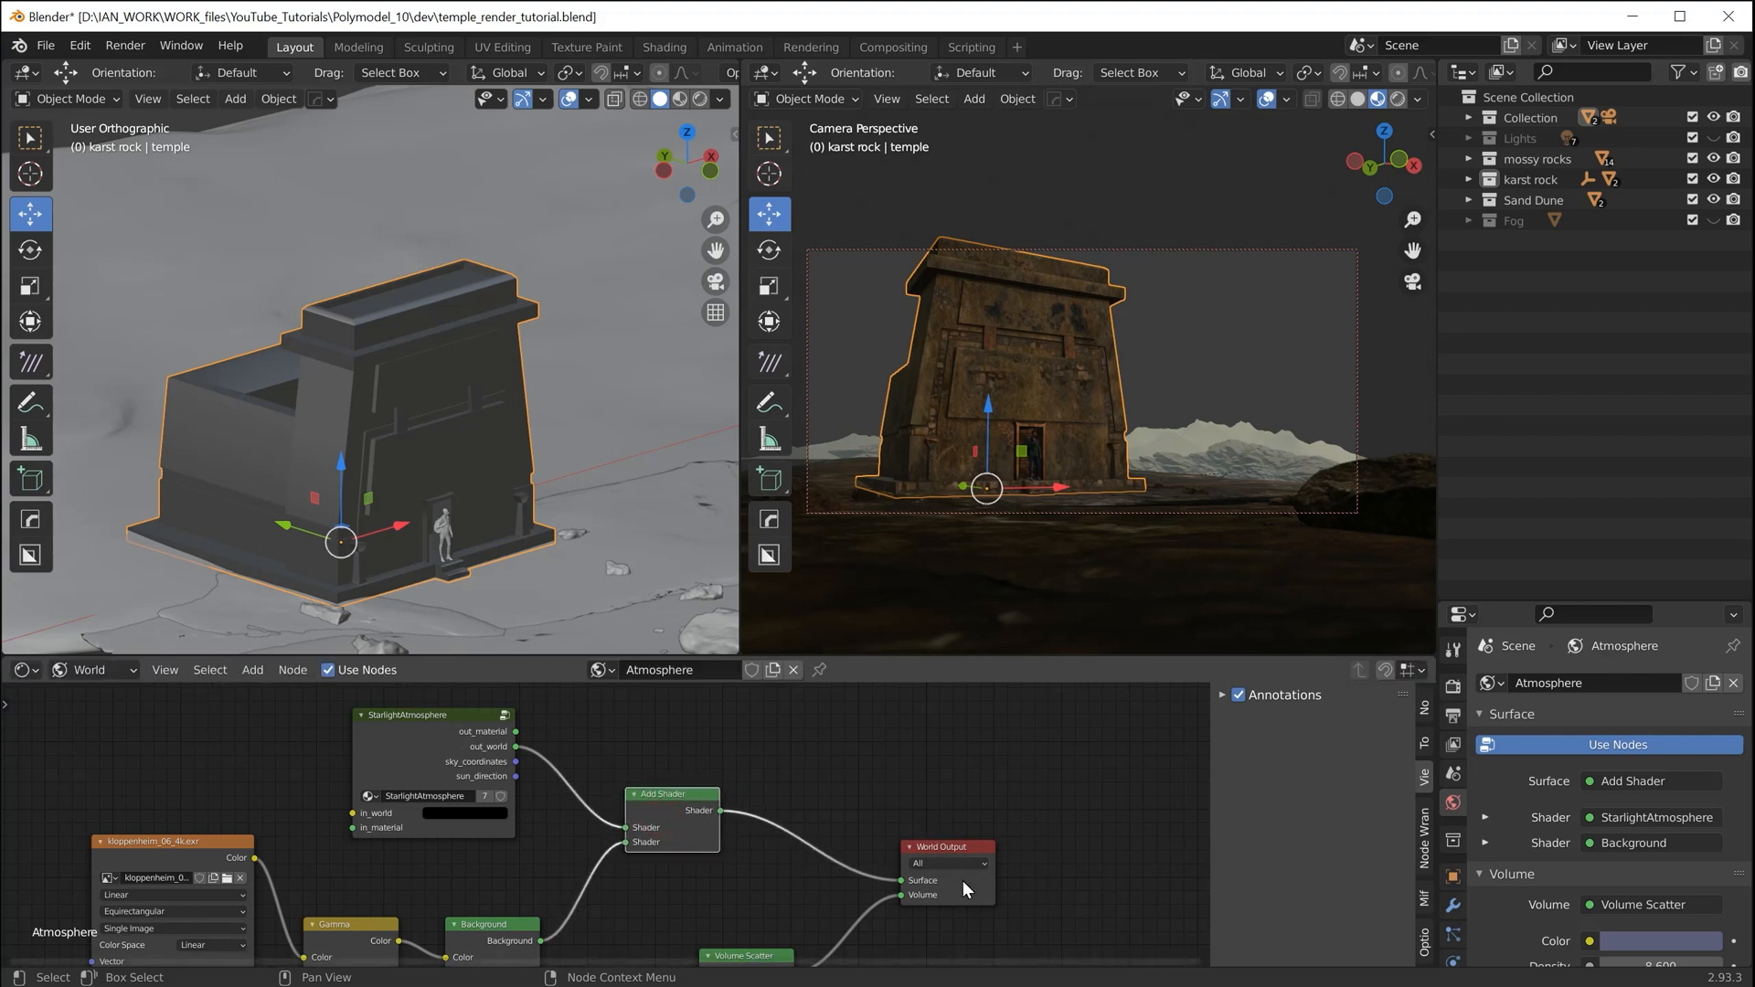
# Move the Volume Scatter node slightly higher, below the Add Shader node
pyautogui.moveTo(793, 887); pyautogui.dragTo(789, 788, button='middle')
pyautogui.moveTo(727, 869); pyautogui.dragTo(718, 867)
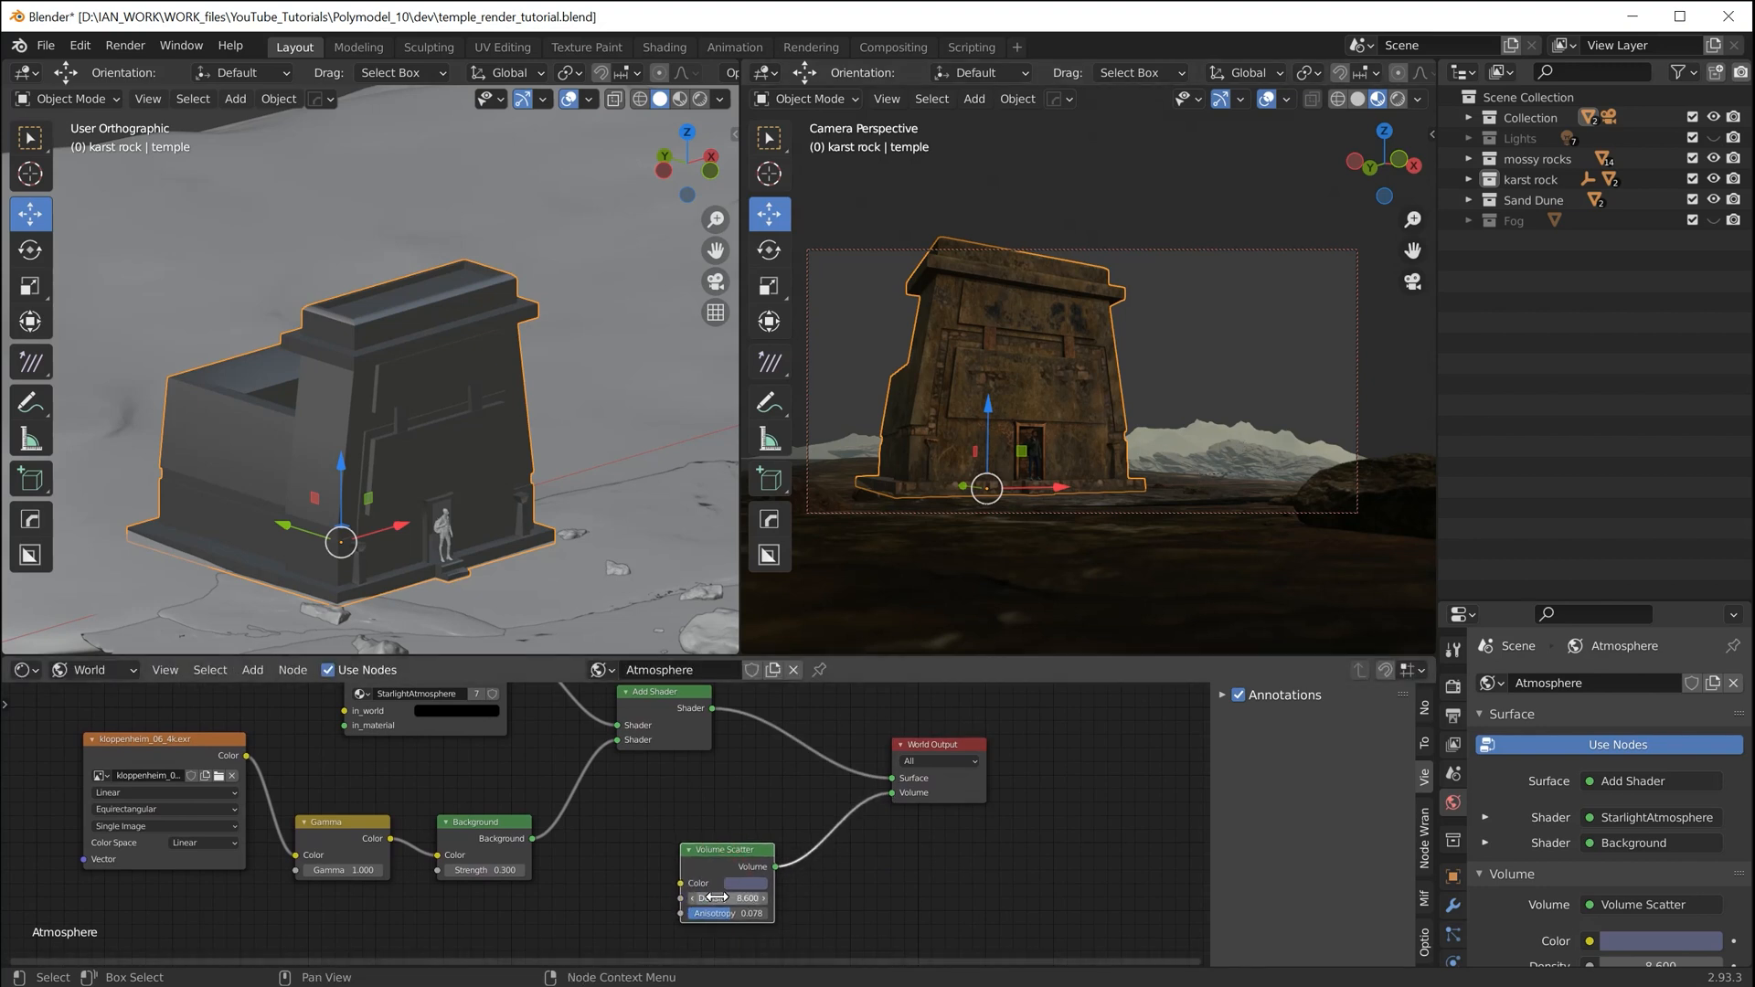
pyautogui.moveTo(720, 867); pyautogui.dragTo(716, 856)
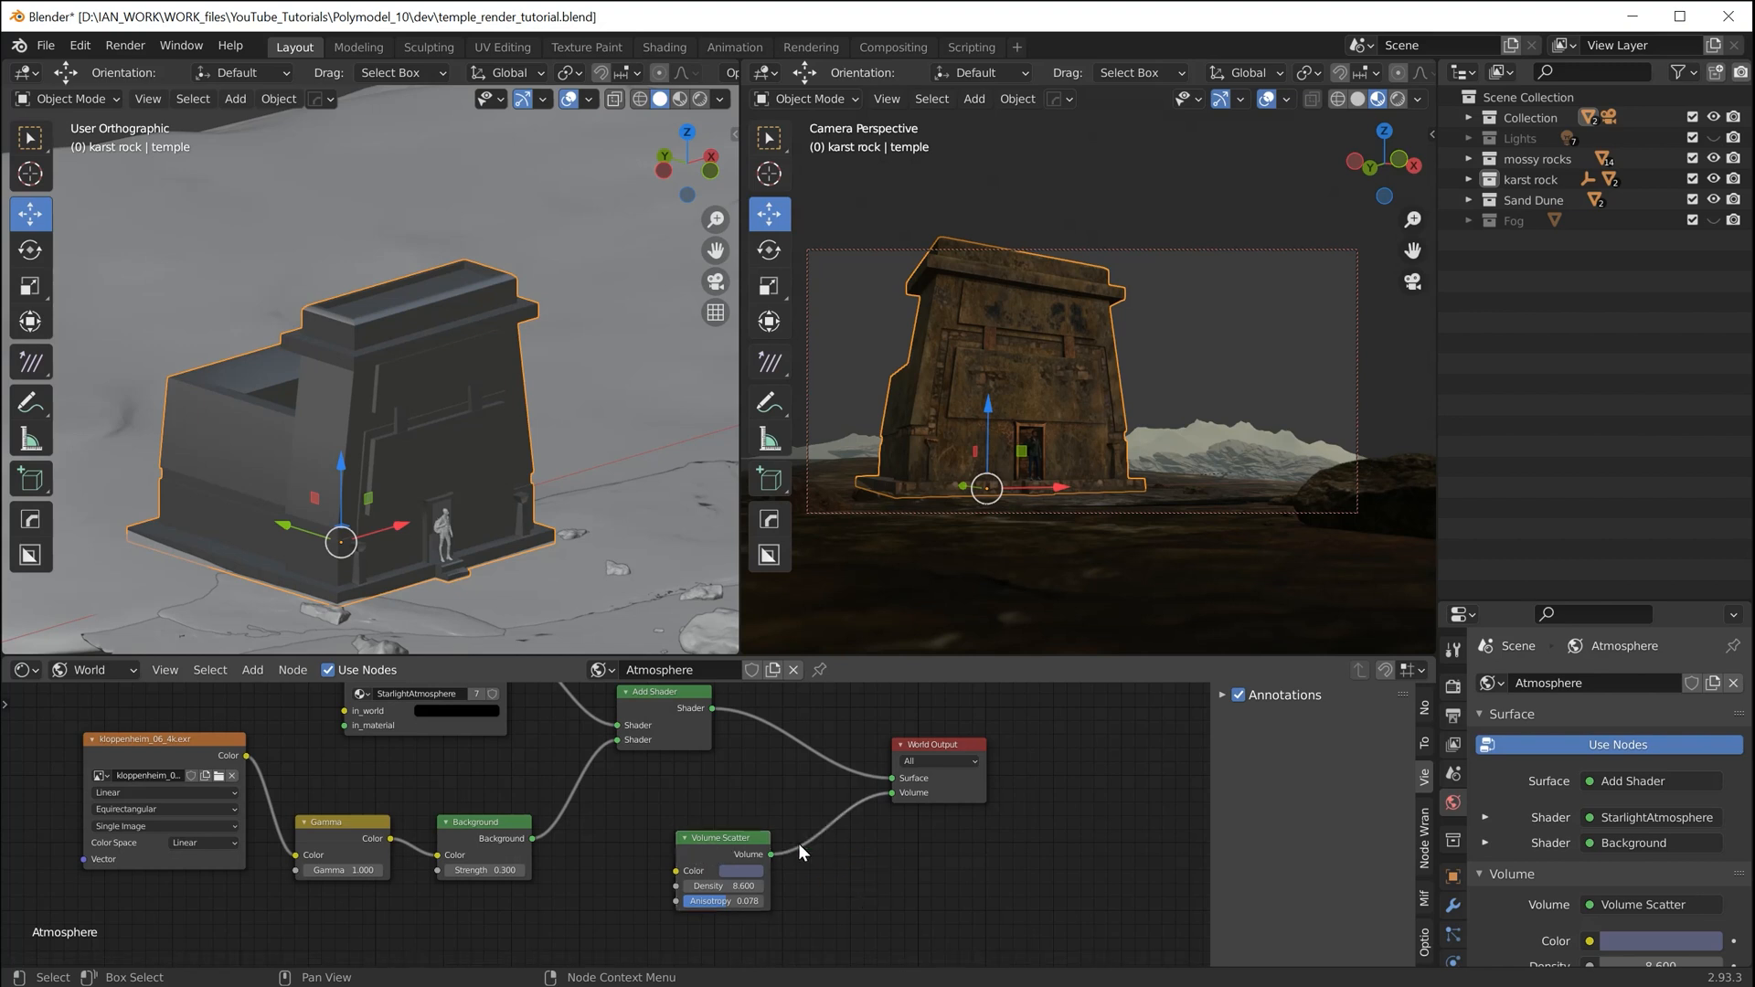
pyautogui.moveTo(770, 784); pyautogui.dragTo(809, 816, button='middle')
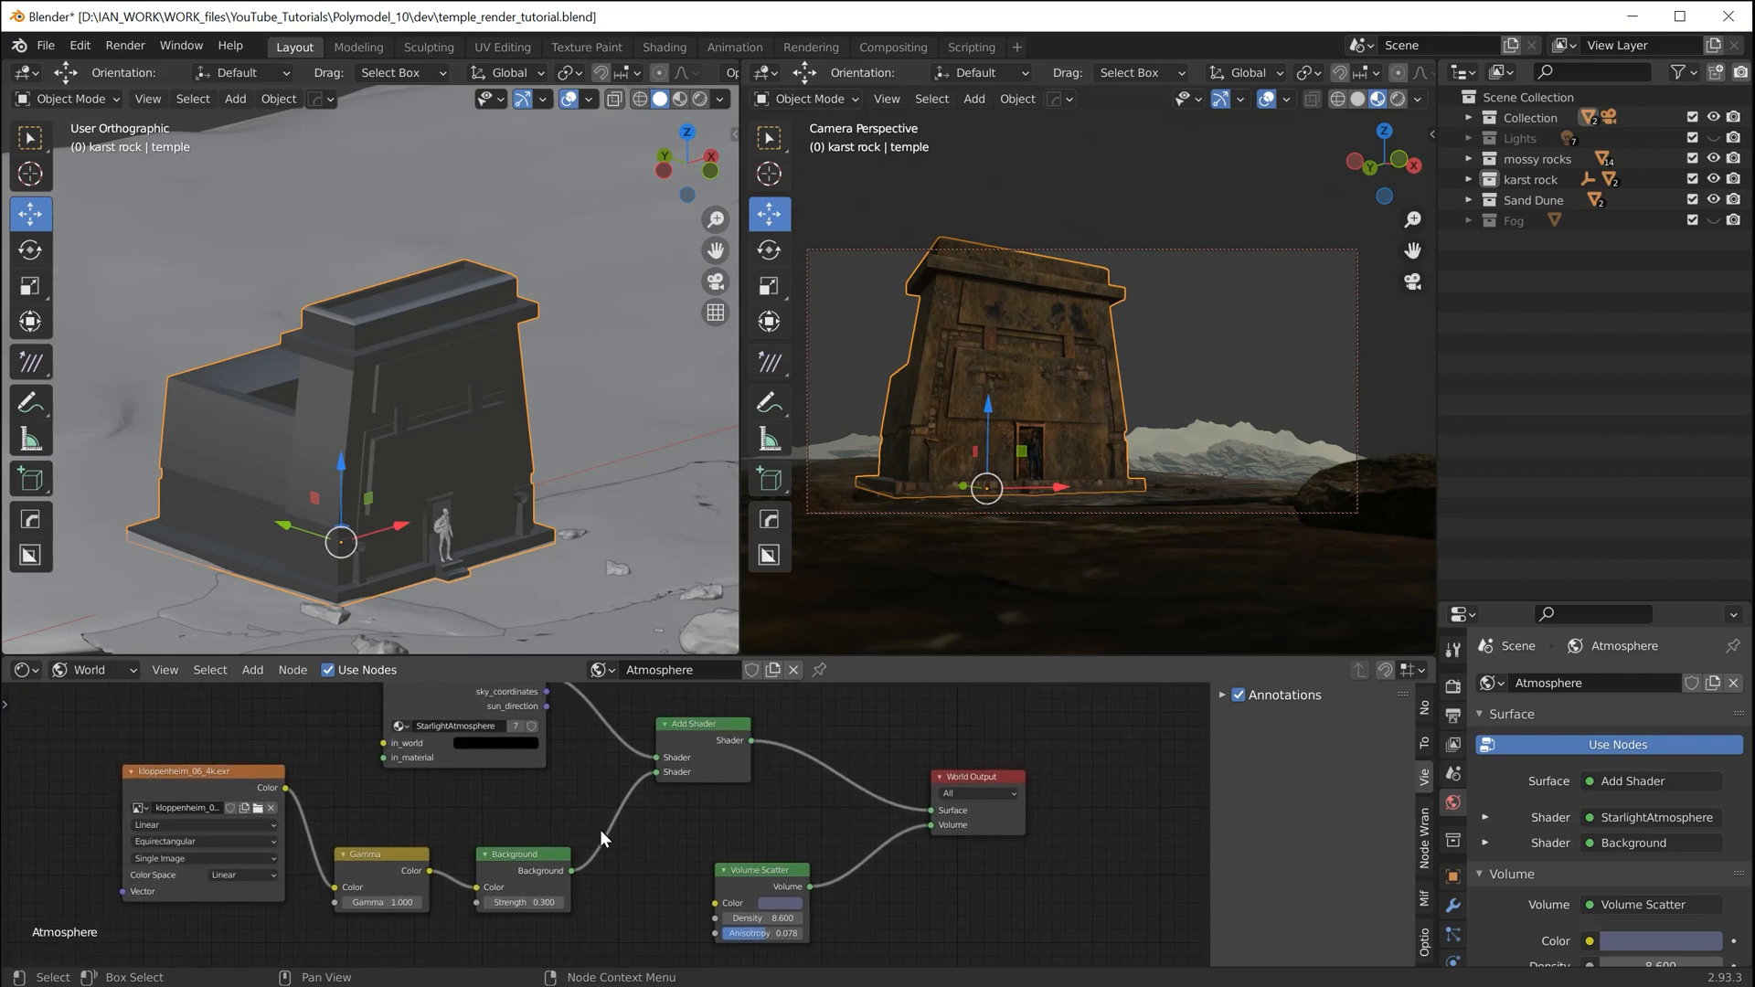
# Move the StarlightAtmosphere node up and away from Add Shader, and review the world node connections through to World Output
pyautogui.moveTo(581, 815); pyautogui.dragTo(563, 870, button='middle')
pyautogui.moveTo(445, 738); pyautogui.dragTo(422, 705)
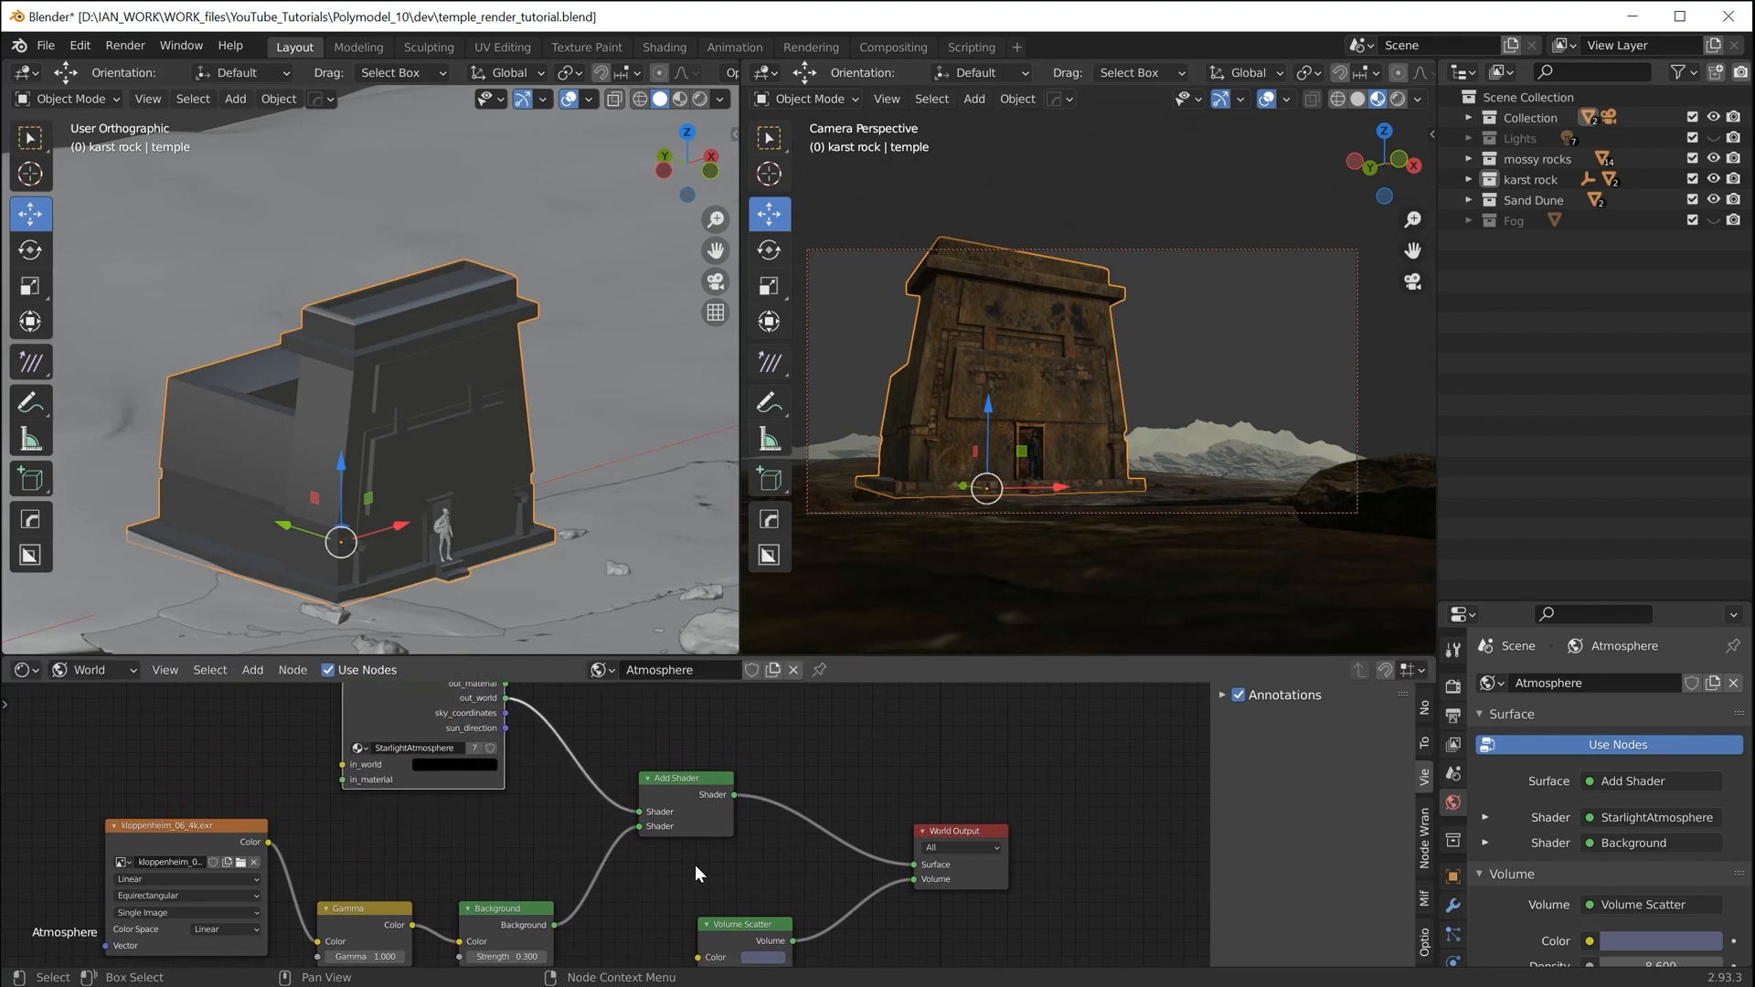
pyautogui.moveTo(695, 864); pyautogui.dragTo(529, 862, button='middle')
pyautogui.moveTo(547, 744); pyautogui.dragTo(605, 816, button='middle')
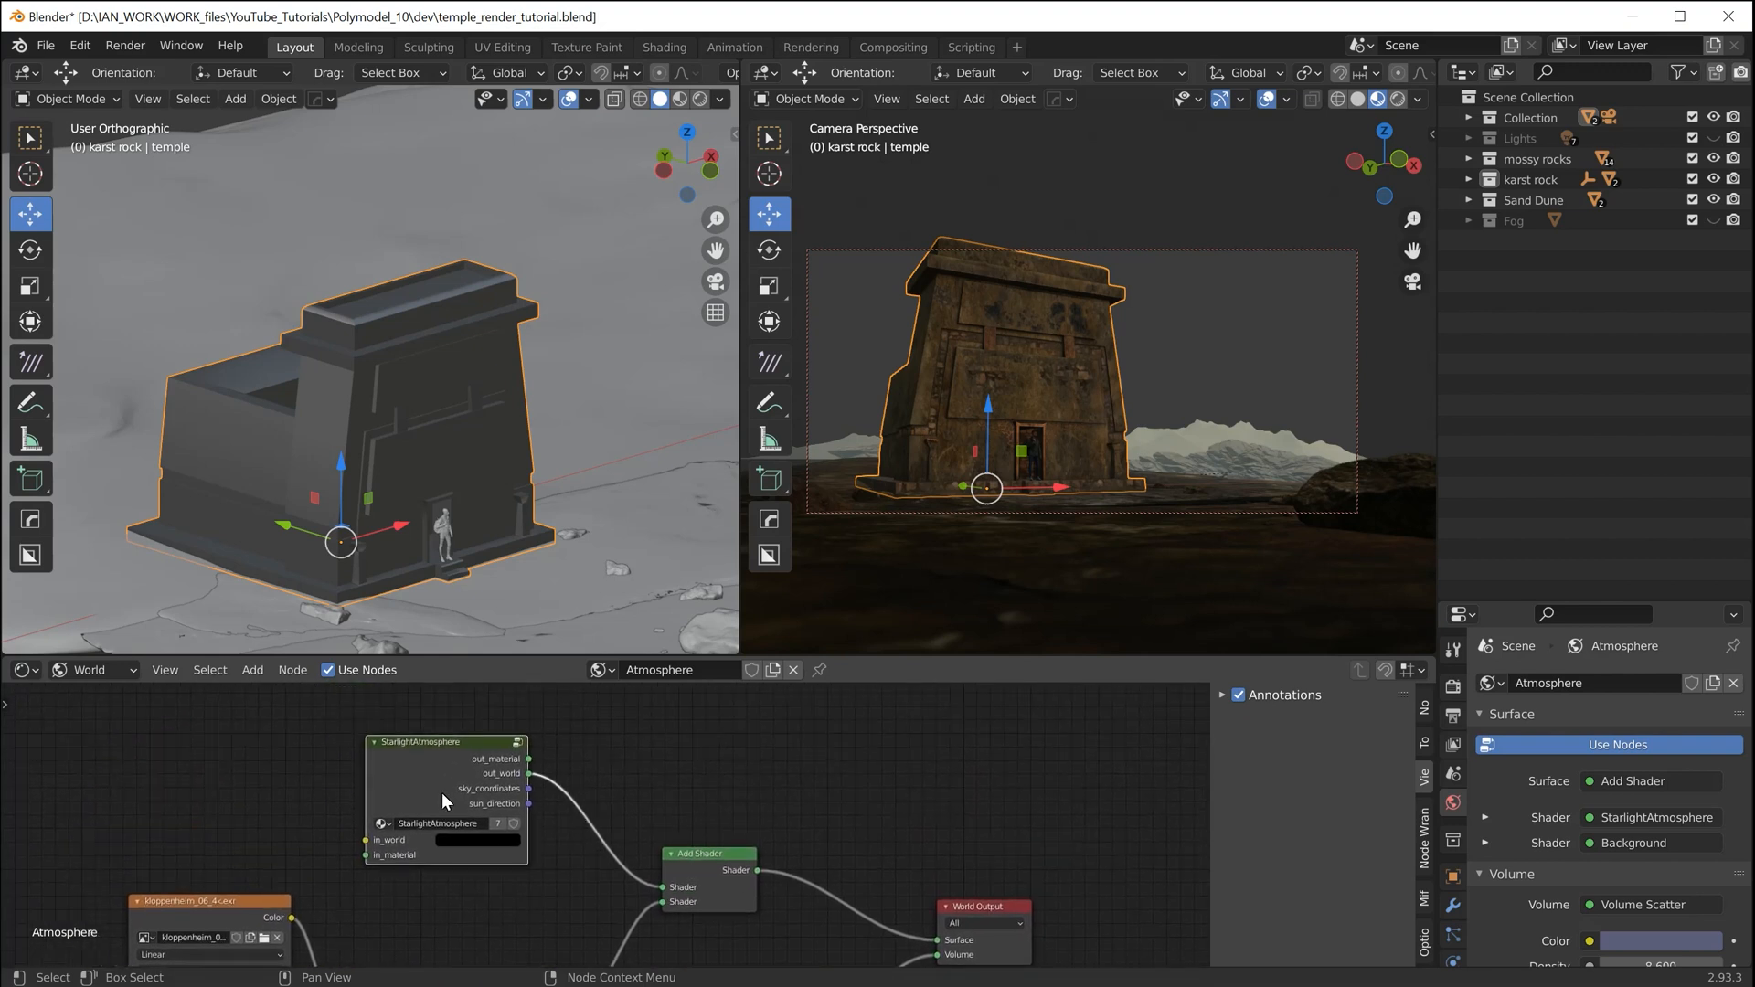
pyautogui.moveTo(918, 867); pyautogui.dragTo(809, 773, button='middle')
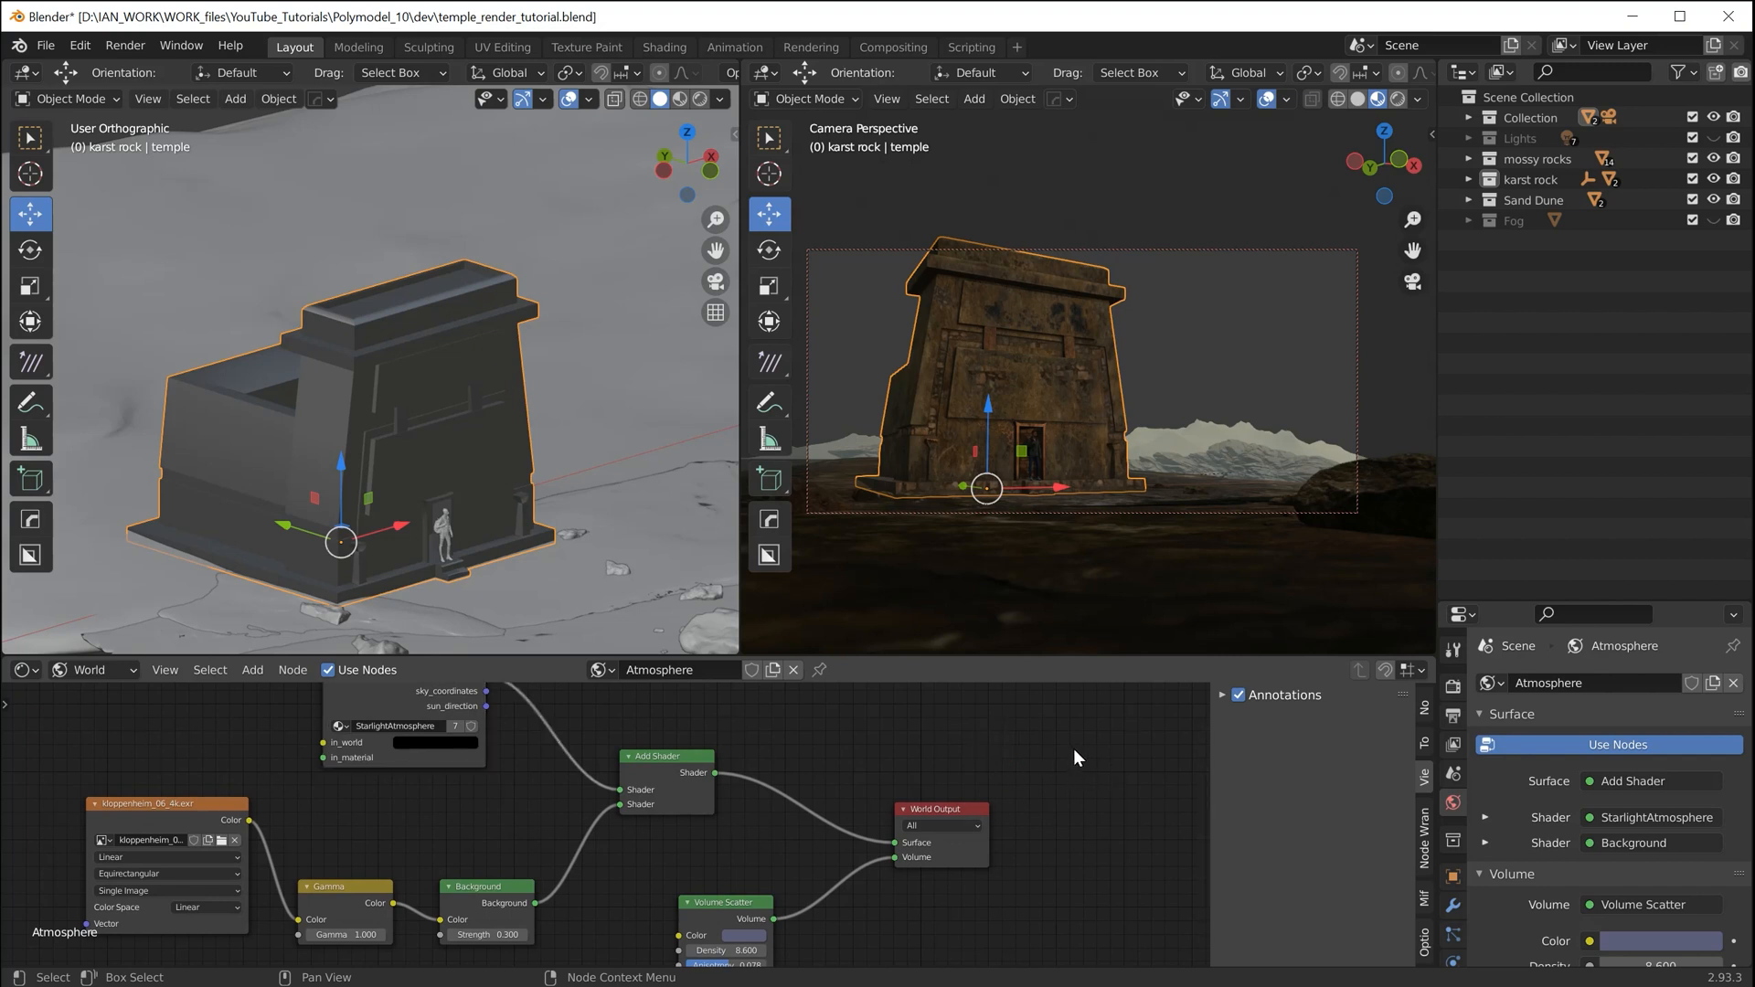
# Add a Sky Texture node beside World Output as an alternative sky source, leaving it unconnected
pyautogui.hotkey('shift', 'a')
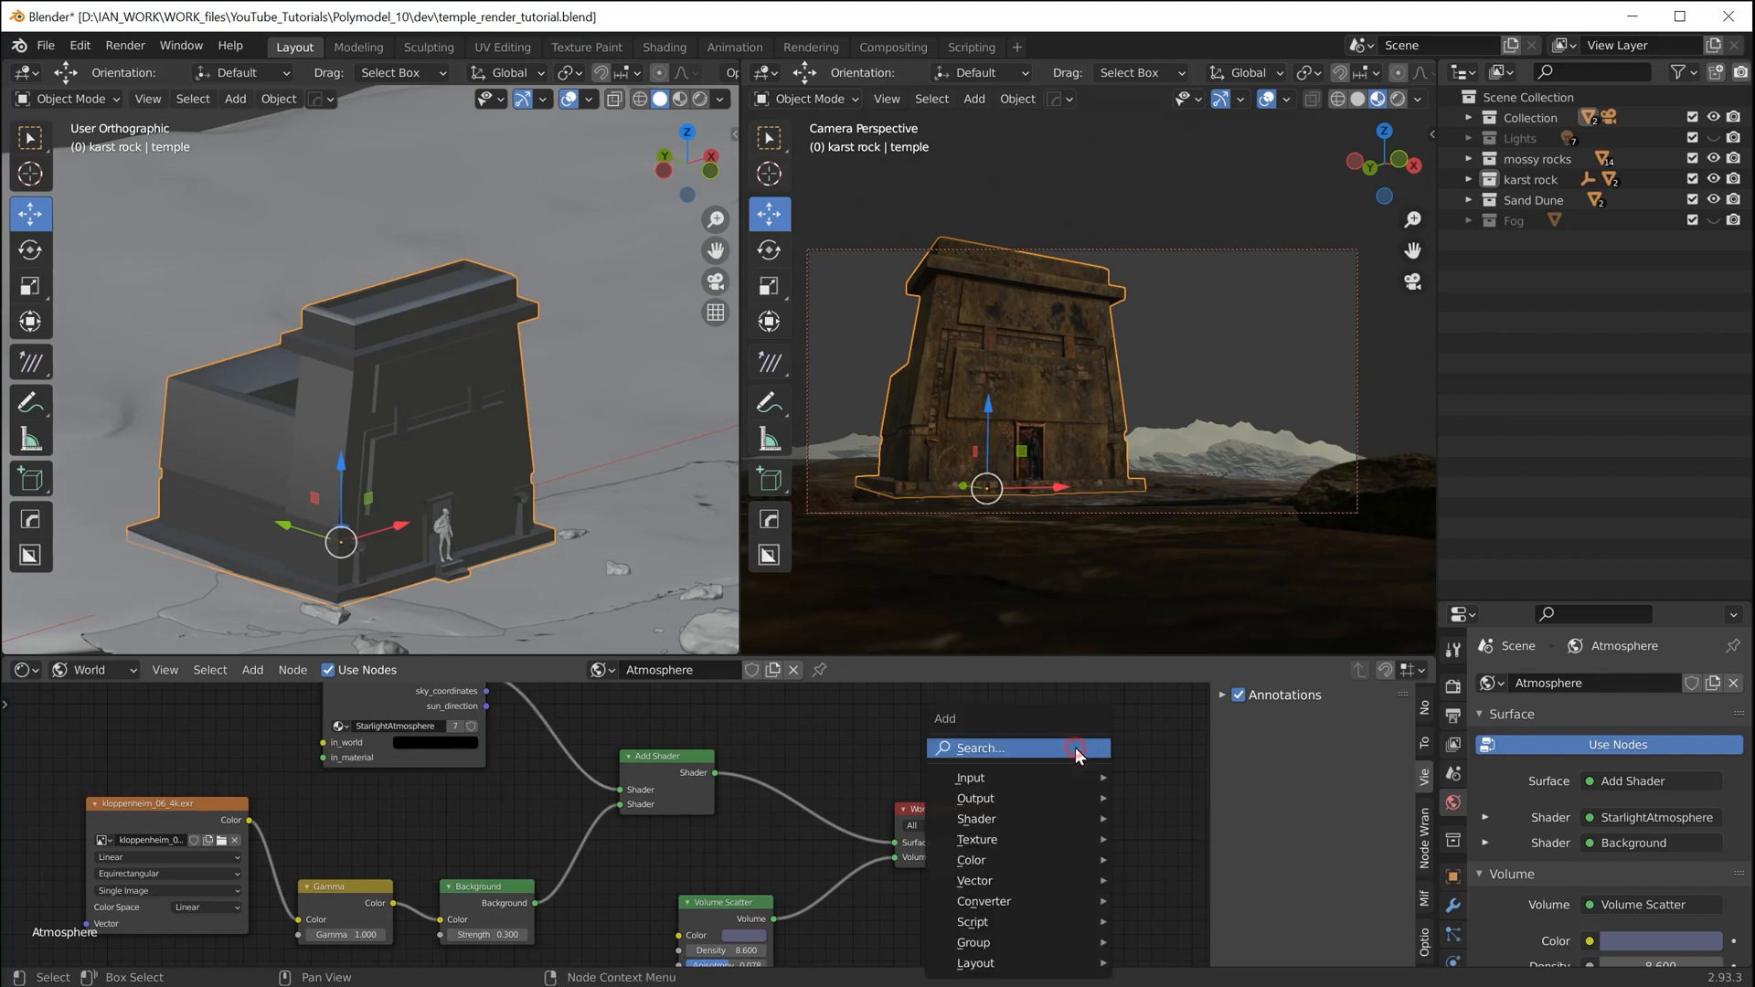
pyautogui.click(1076, 747)
pyautogui.write('Sky')
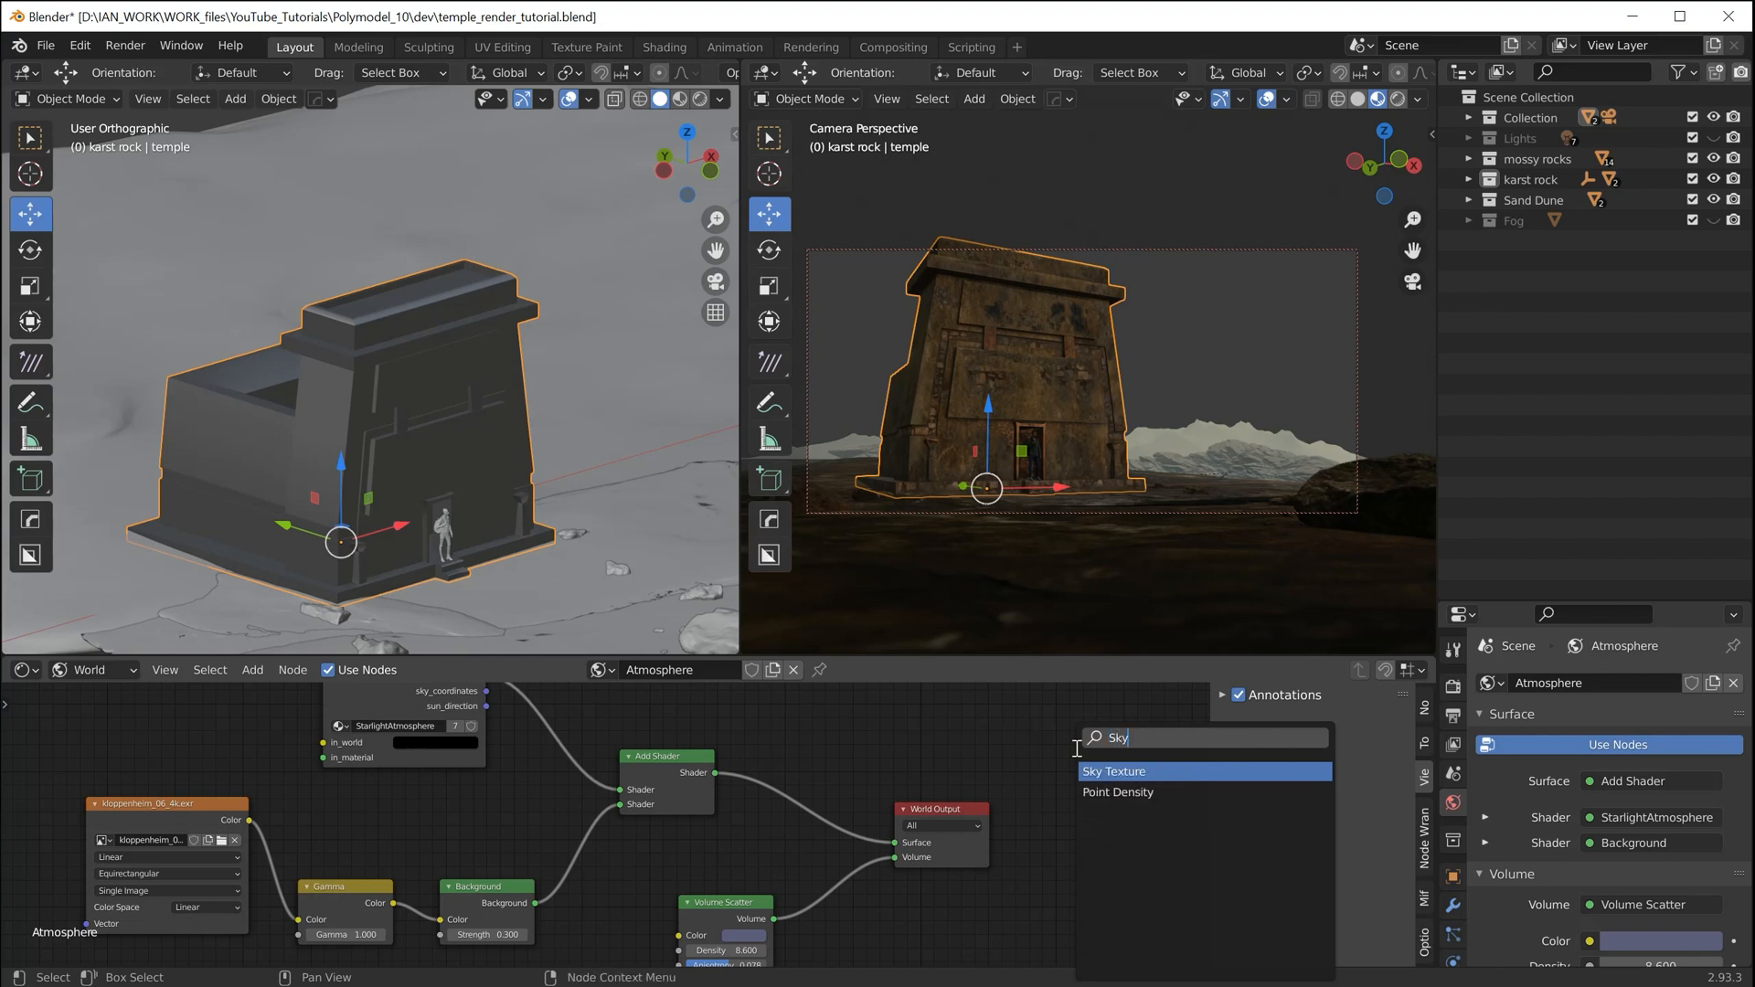
pyautogui.click(1133, 772)
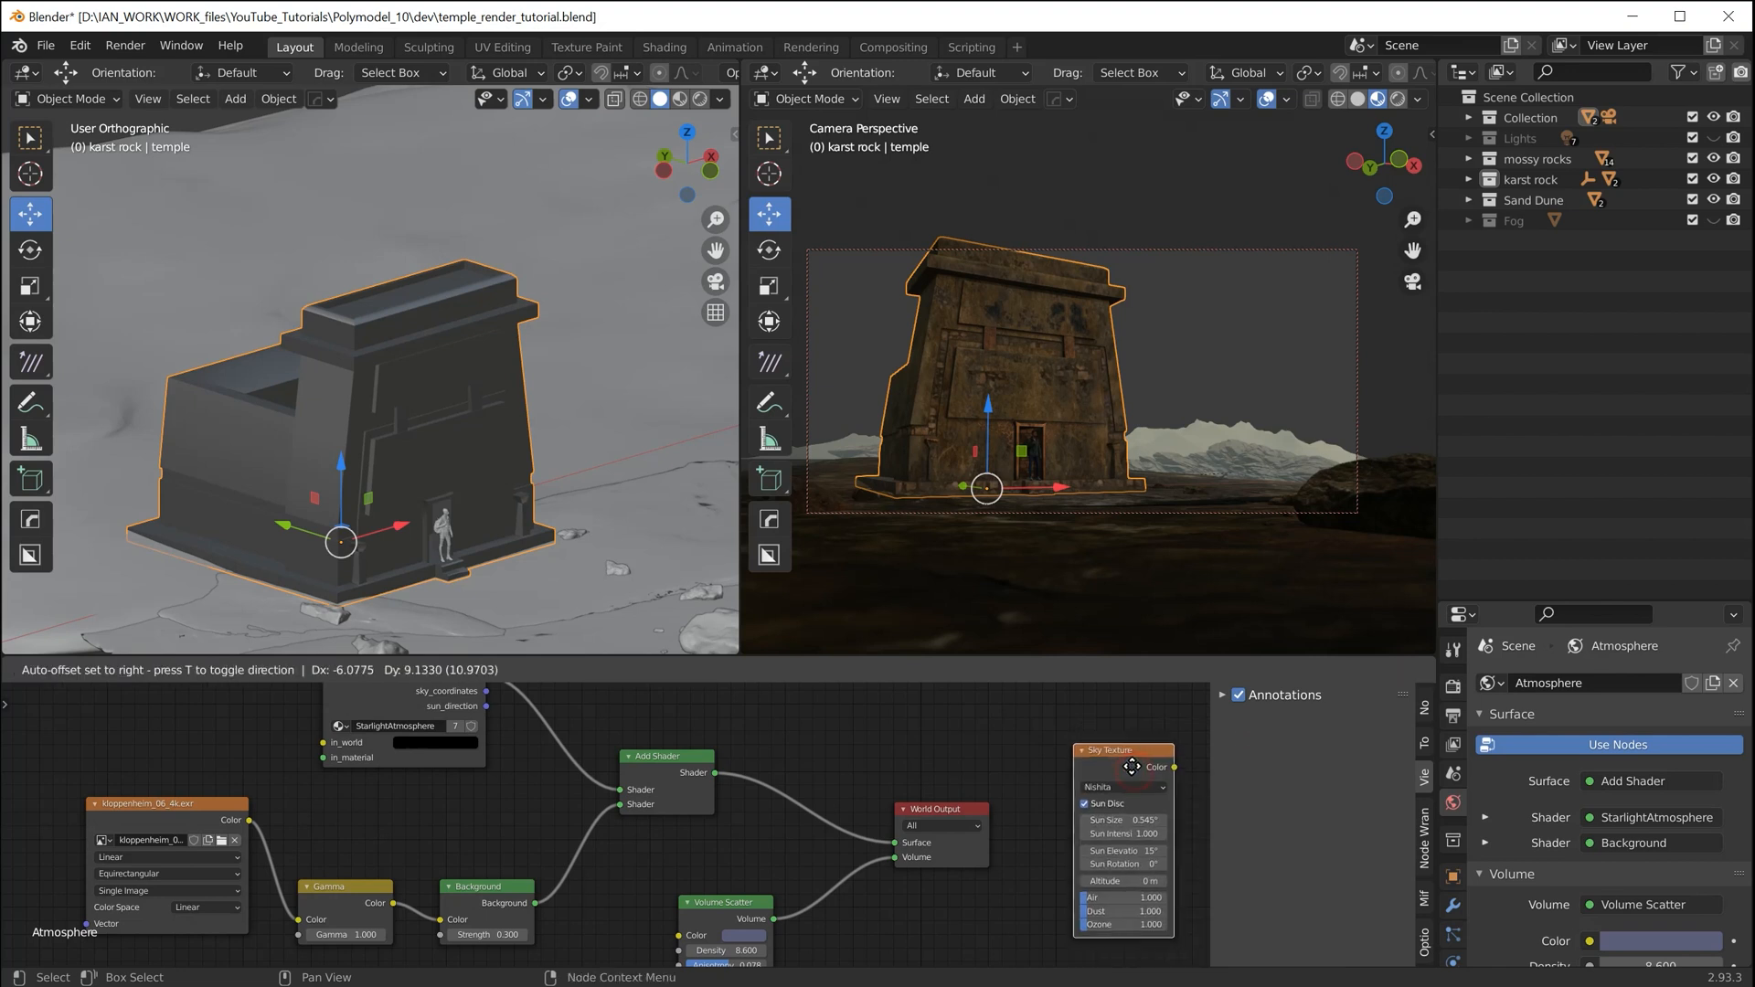
pyautogui.click(1075, 770)
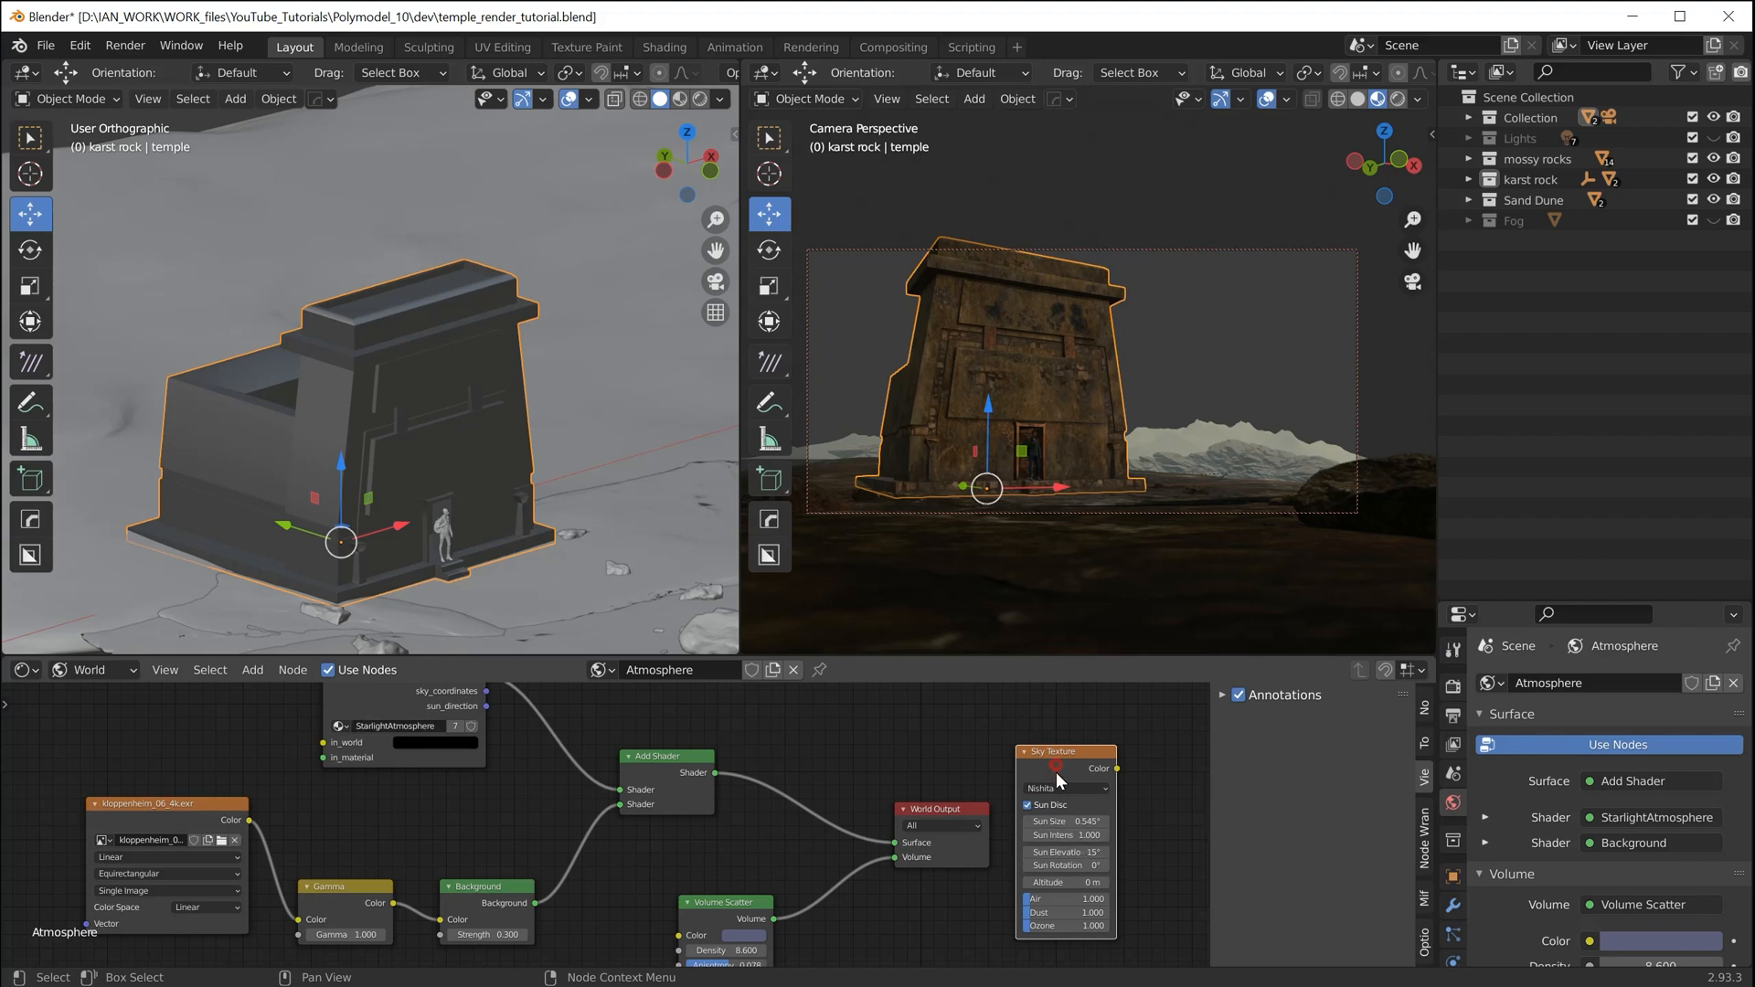
pyautogui.moveTo(1056, 771)
pyautogui.mouseDown()
pyautogui.moveTo(1070, 788)
pyautogui.moveTo(1065, 772)
pyautogui.mouseUp()
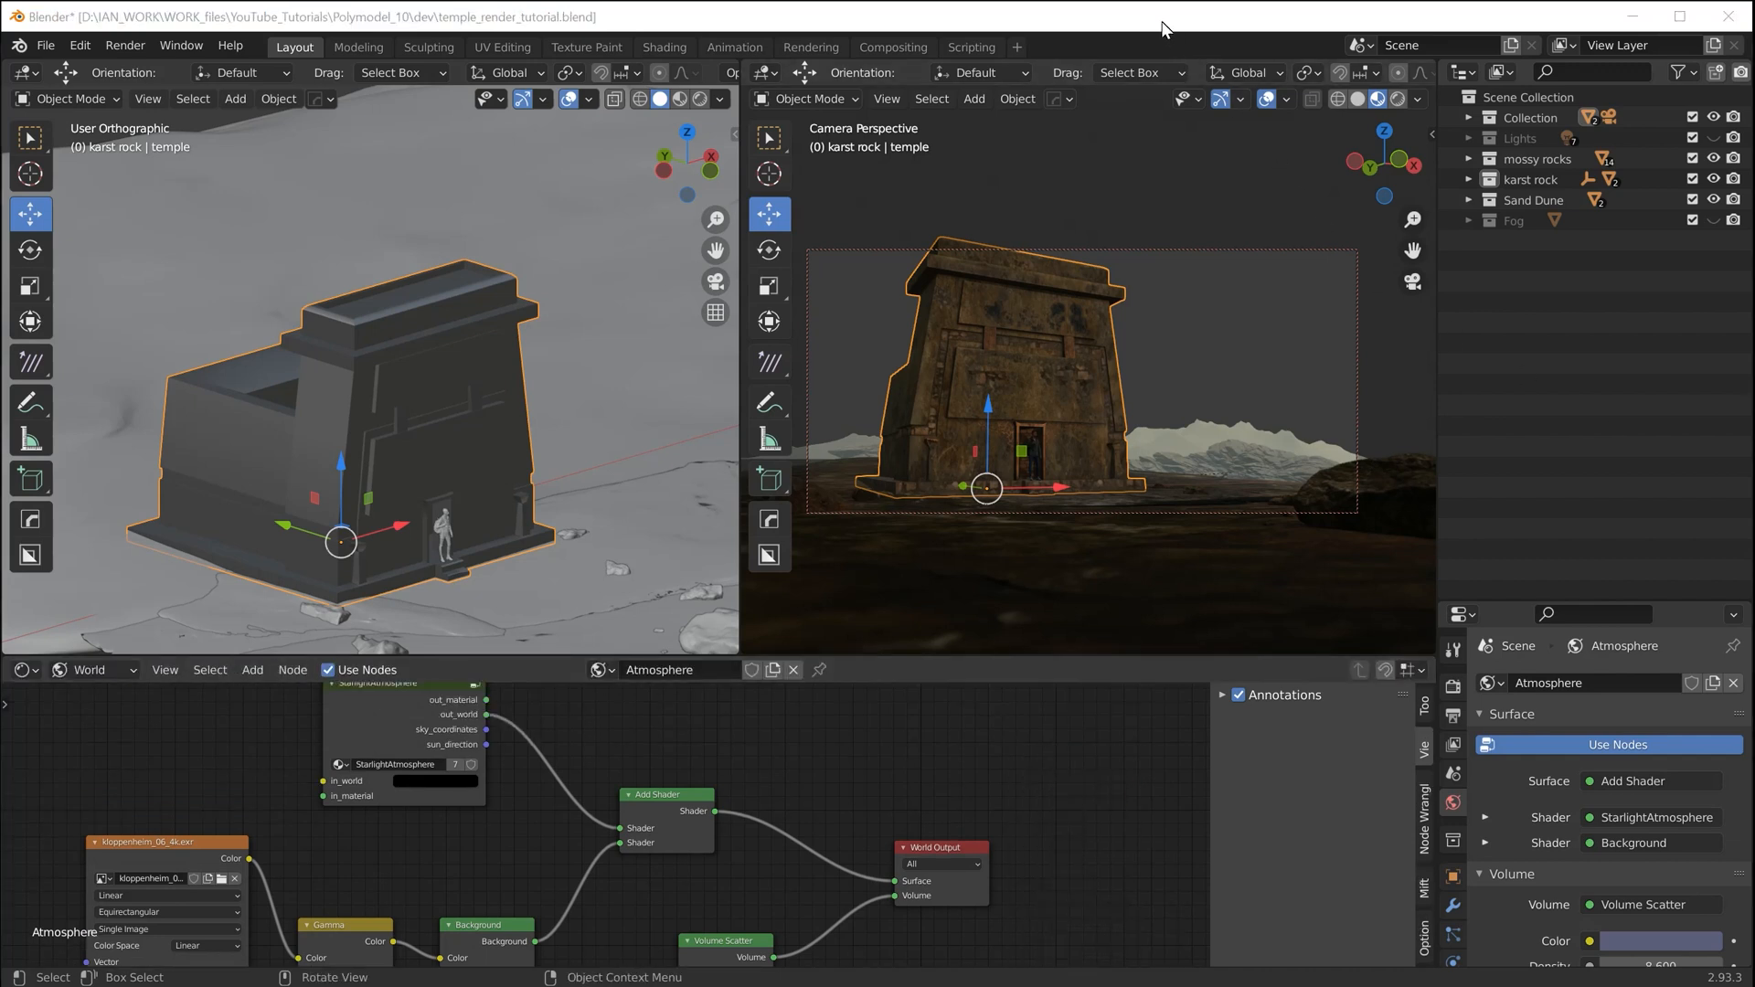
# Switch the camera viewport to rendered shading and move the StarlightAtmosphere node farther from Add Shader
pyautogui.click(1159, 20)
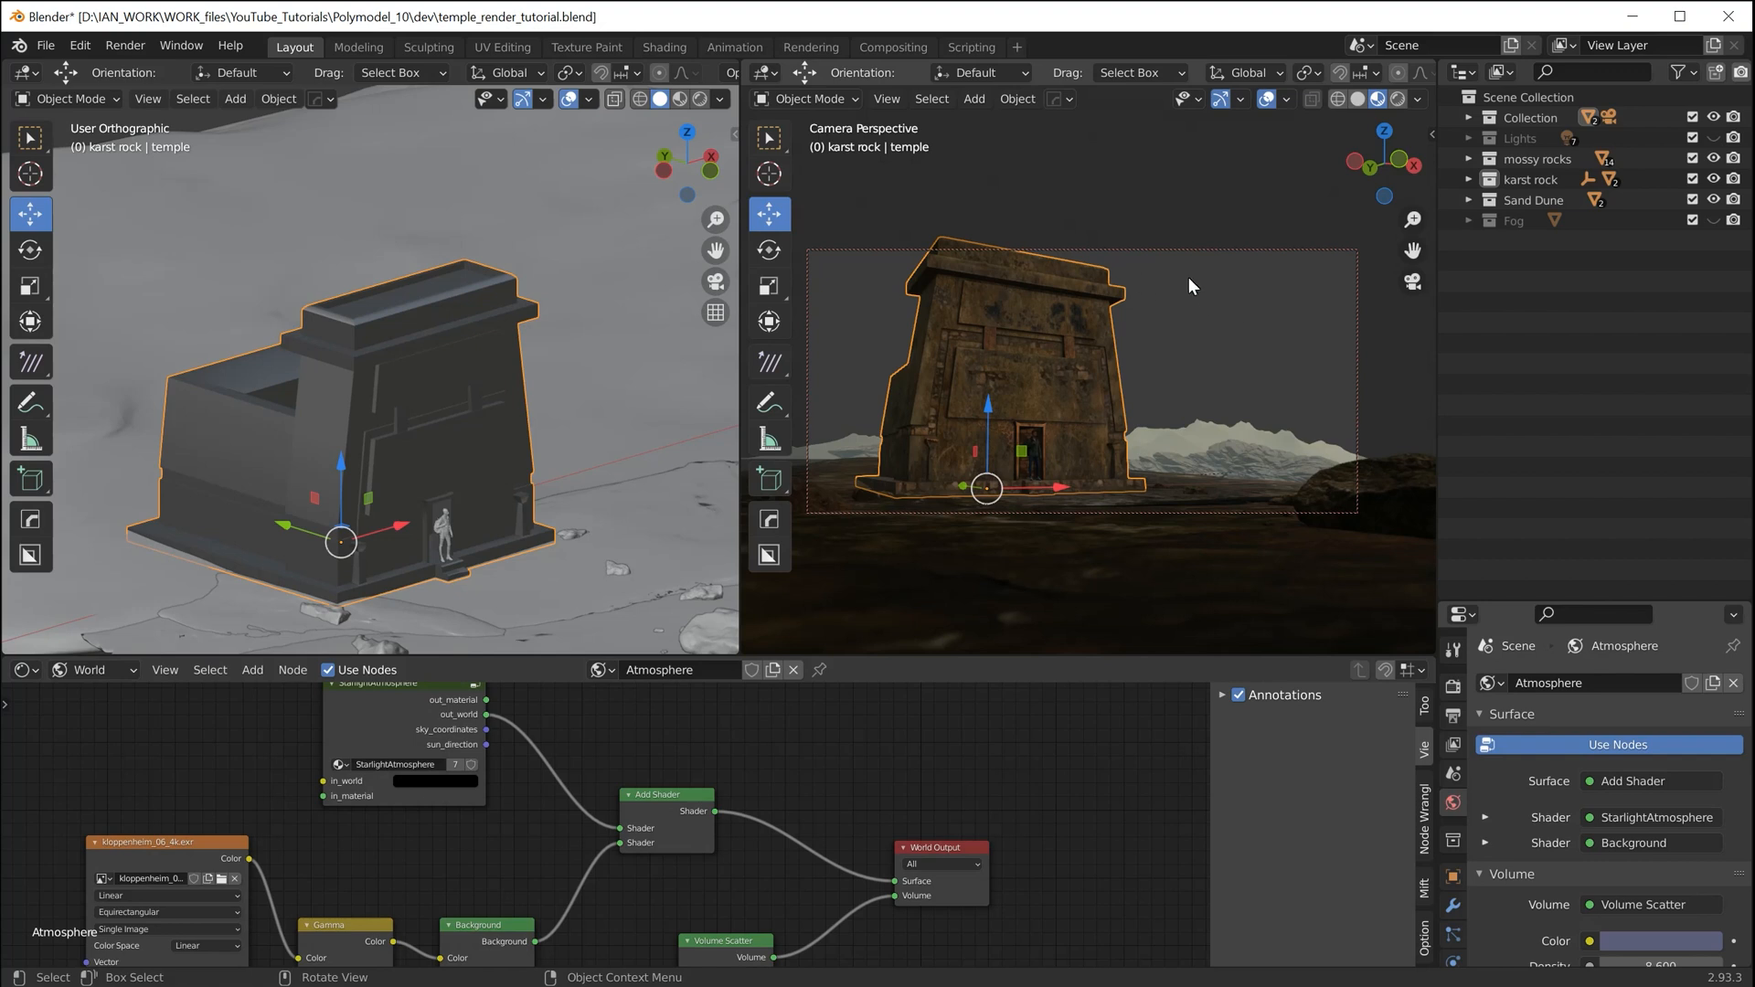
pyautogui.click(1399, 99)
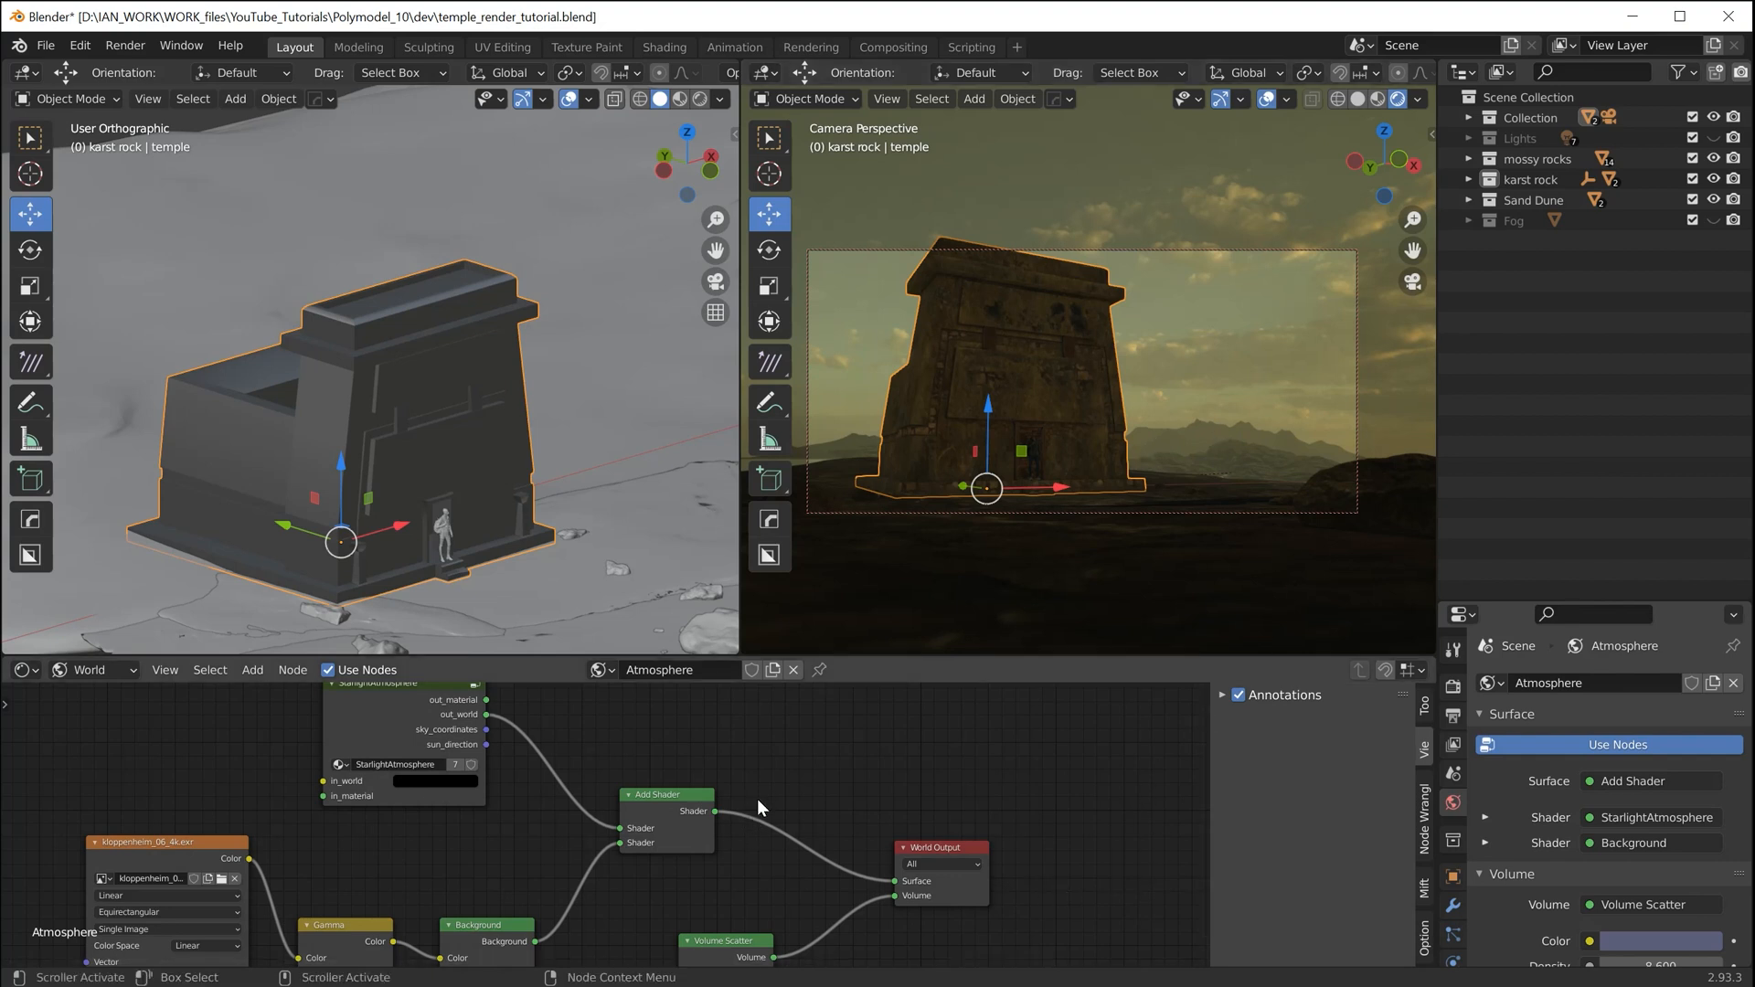
pyautogui.moveTo(776, 770); pyautogui.dragTo(852, 846, button='middle')
pyautogui.moveTo(468, 784); pyautogui.dragTo(416, 769)
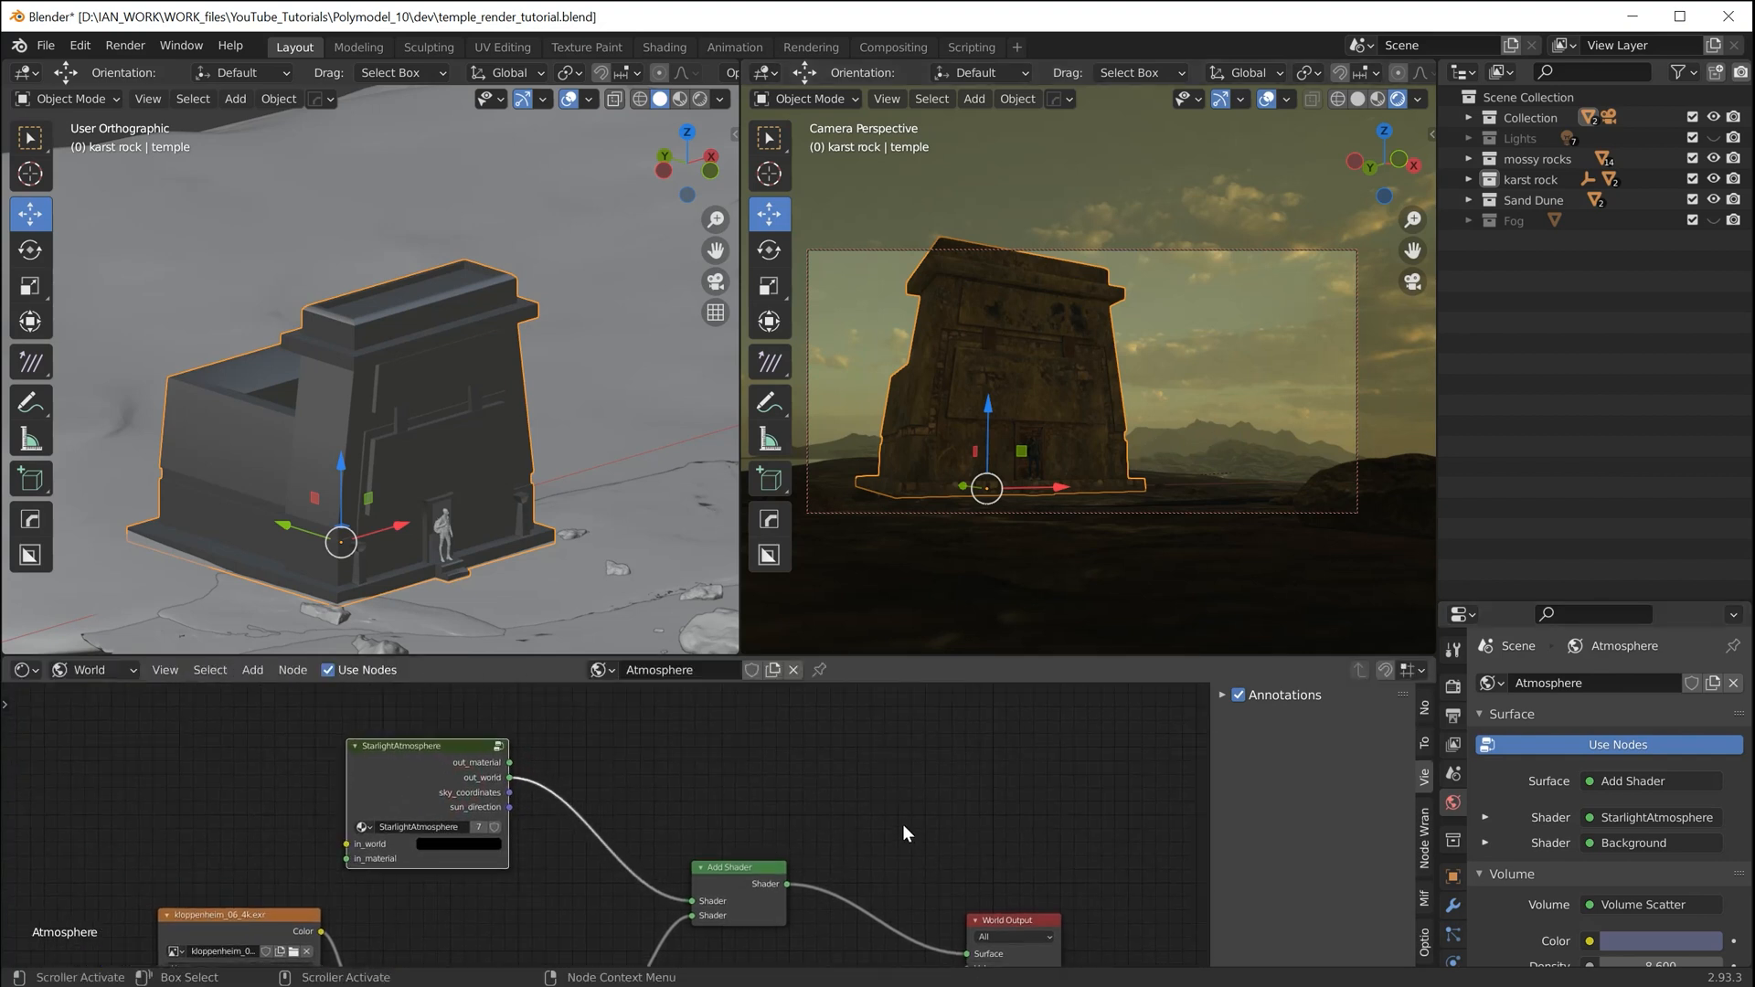
pyautogui.moveTo(983, 791); pyautogui.dragTo(856, 799, button='middle')
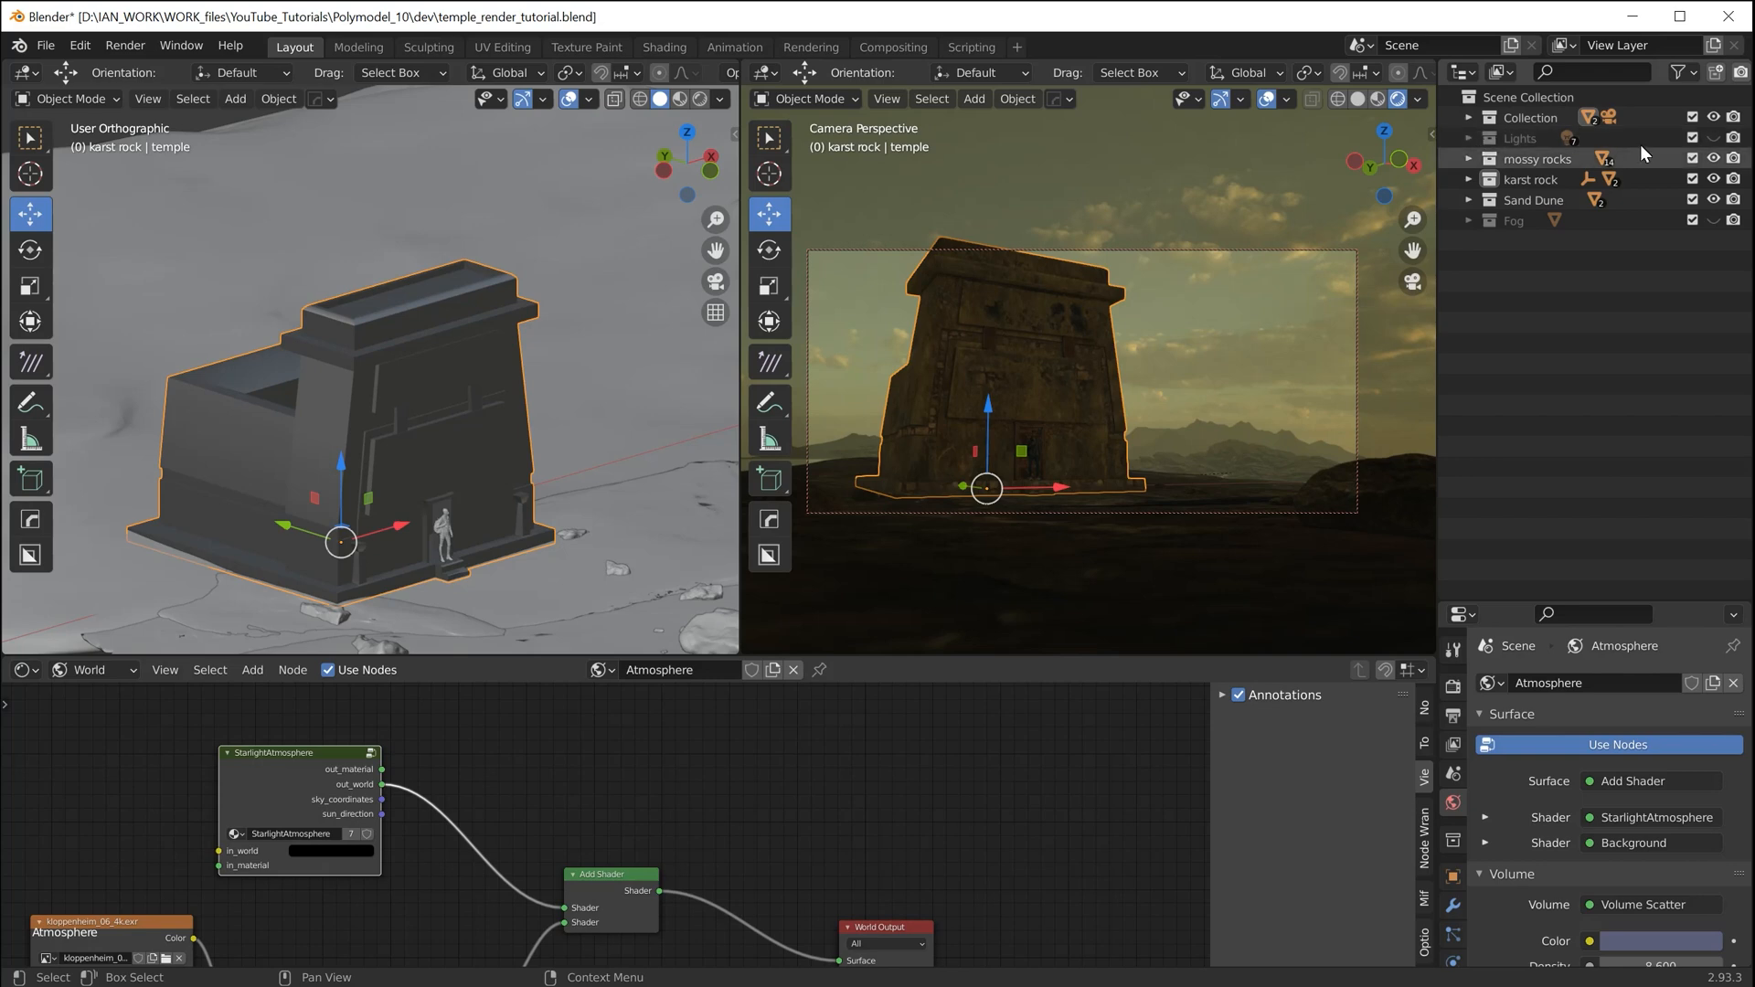
# Show the Lights collection in the viewports and expand it to list its individual lights
pyautogui.click(1712, 138)
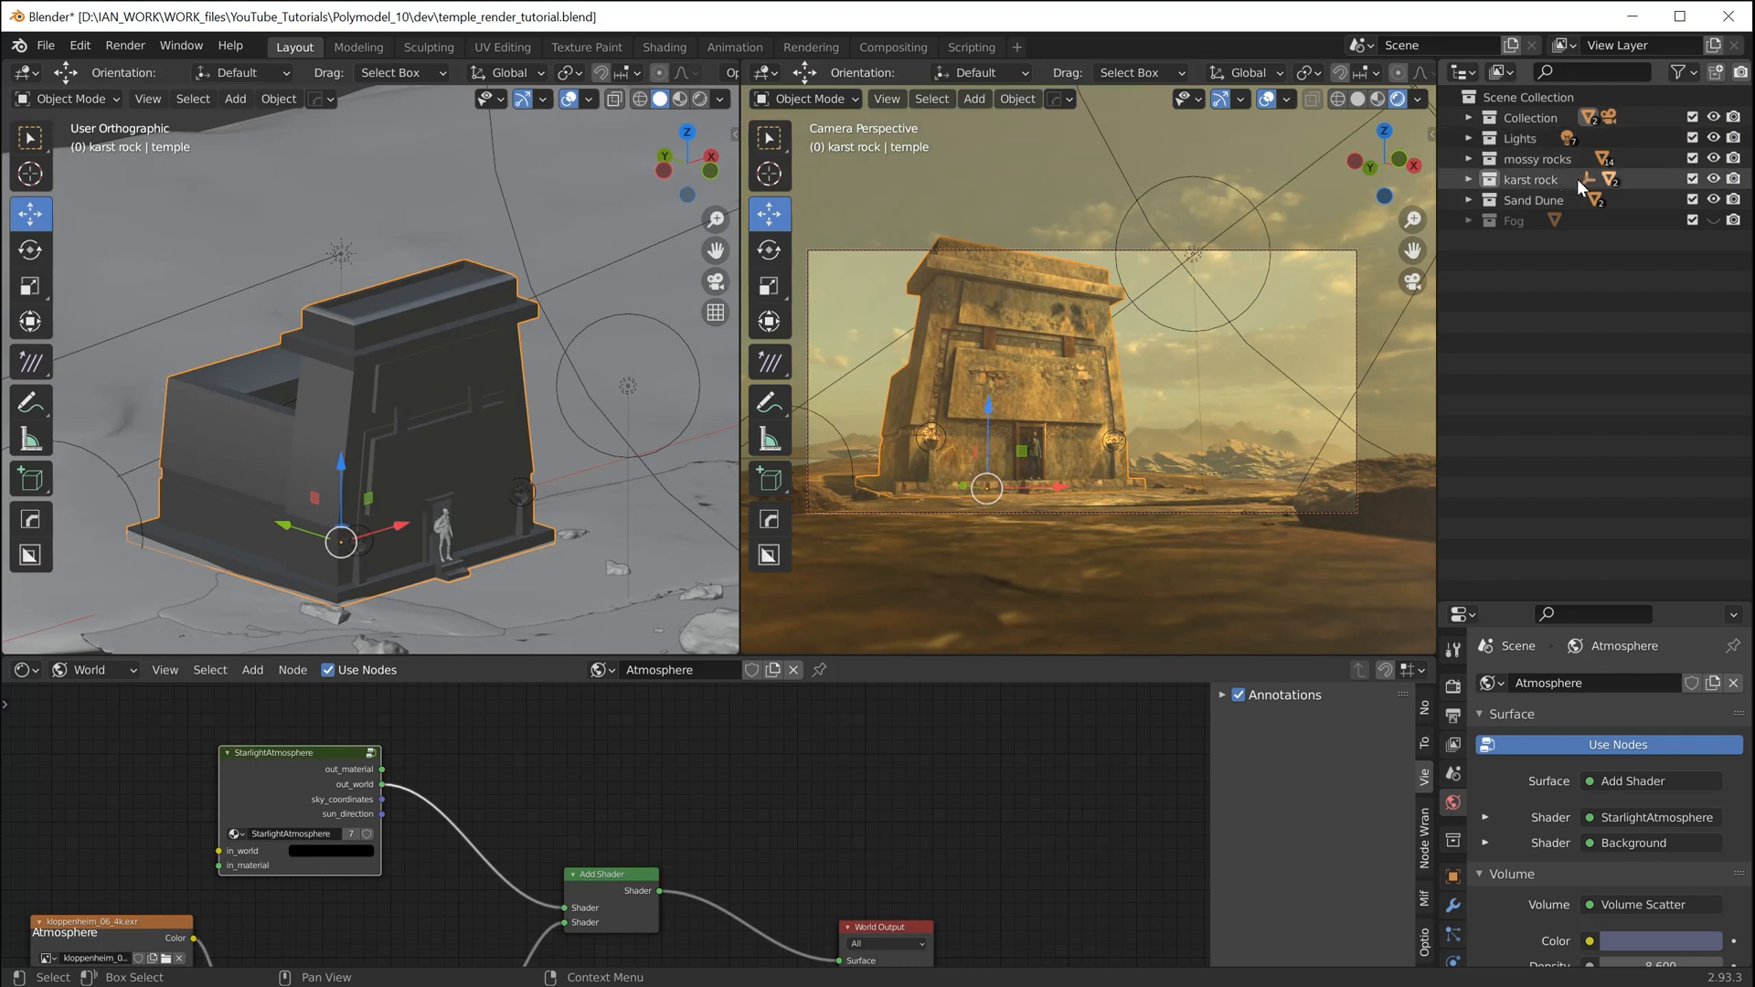
pyautogui.click(1469, 138)
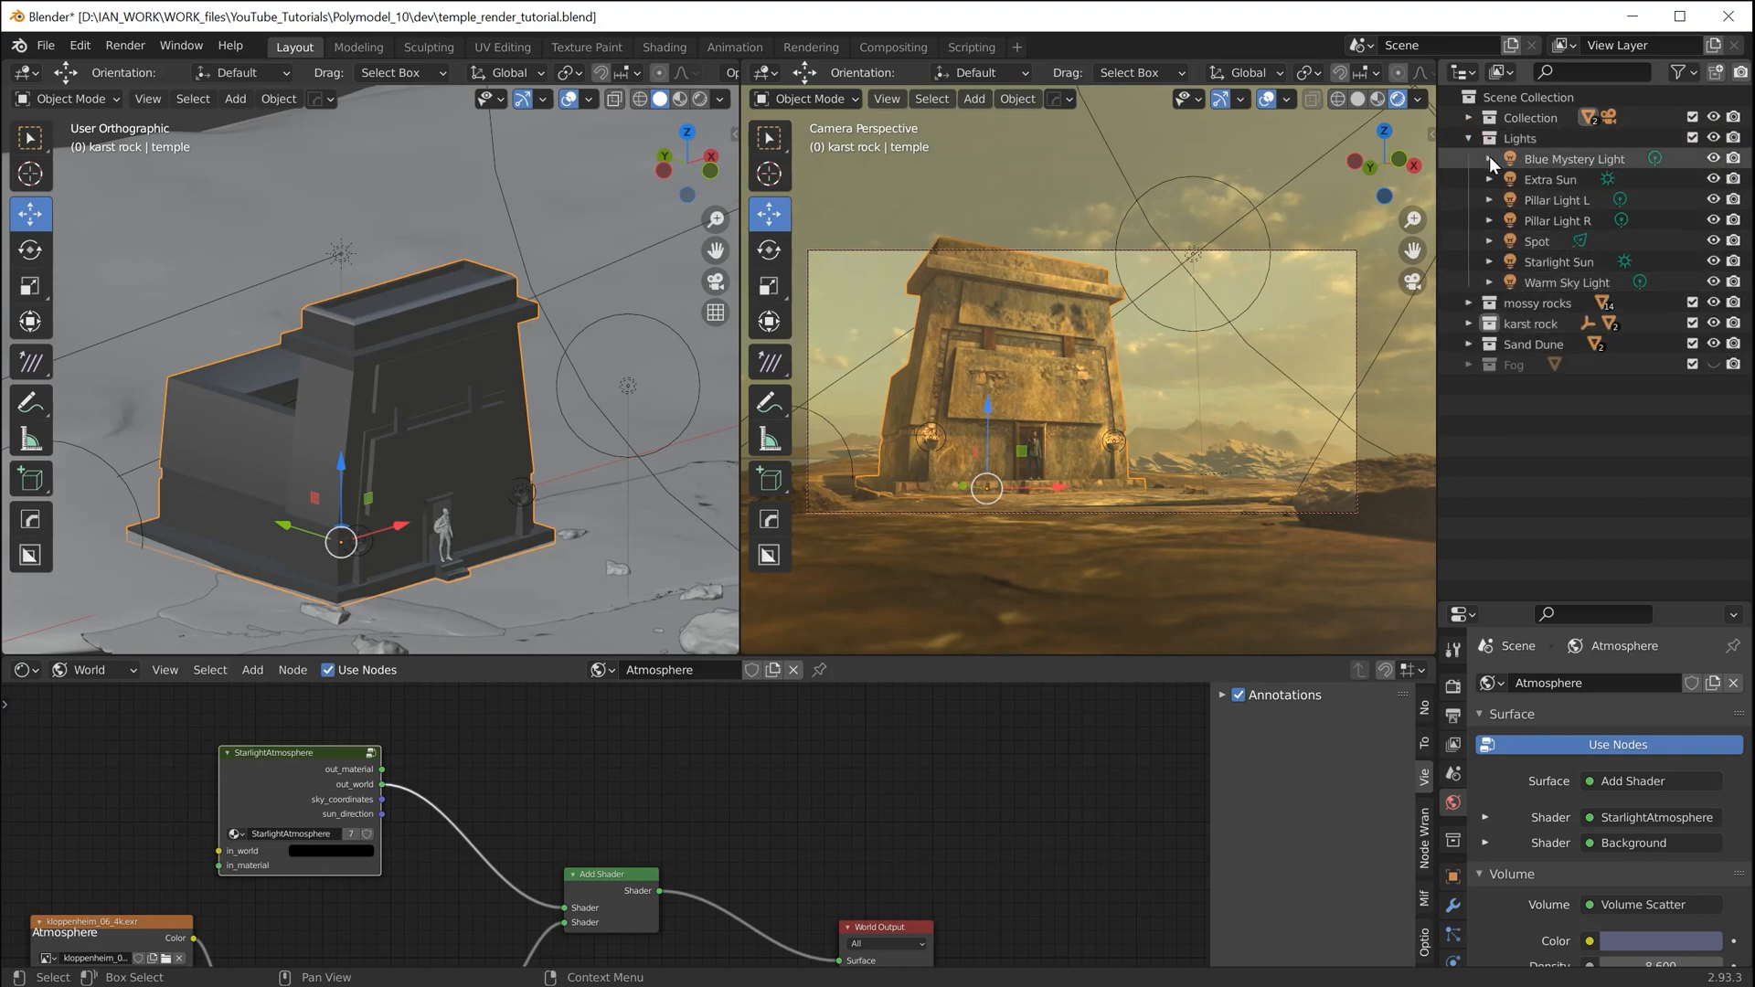
pyautogui.click(1713, 159)
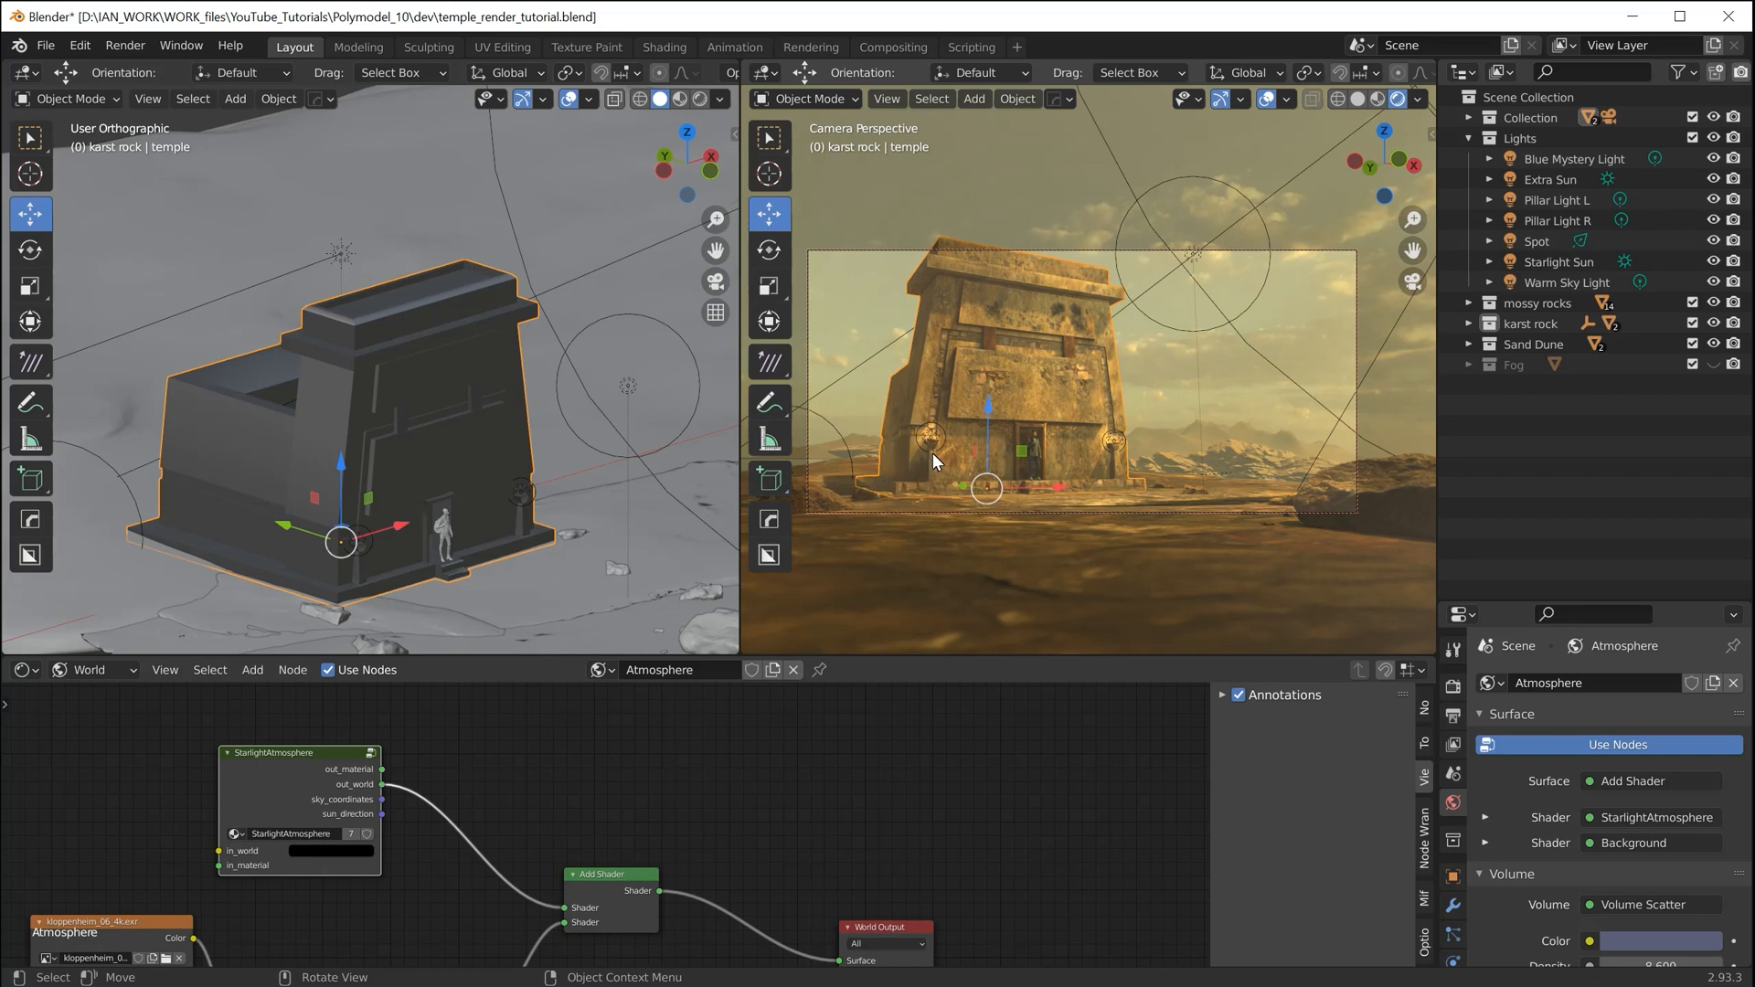
# Enlarge the camera viewport by shrinking the orthographic viewport and the node editor
pyautogui.moveTo(738, 586); pyautogui.dragTo(56, 587)
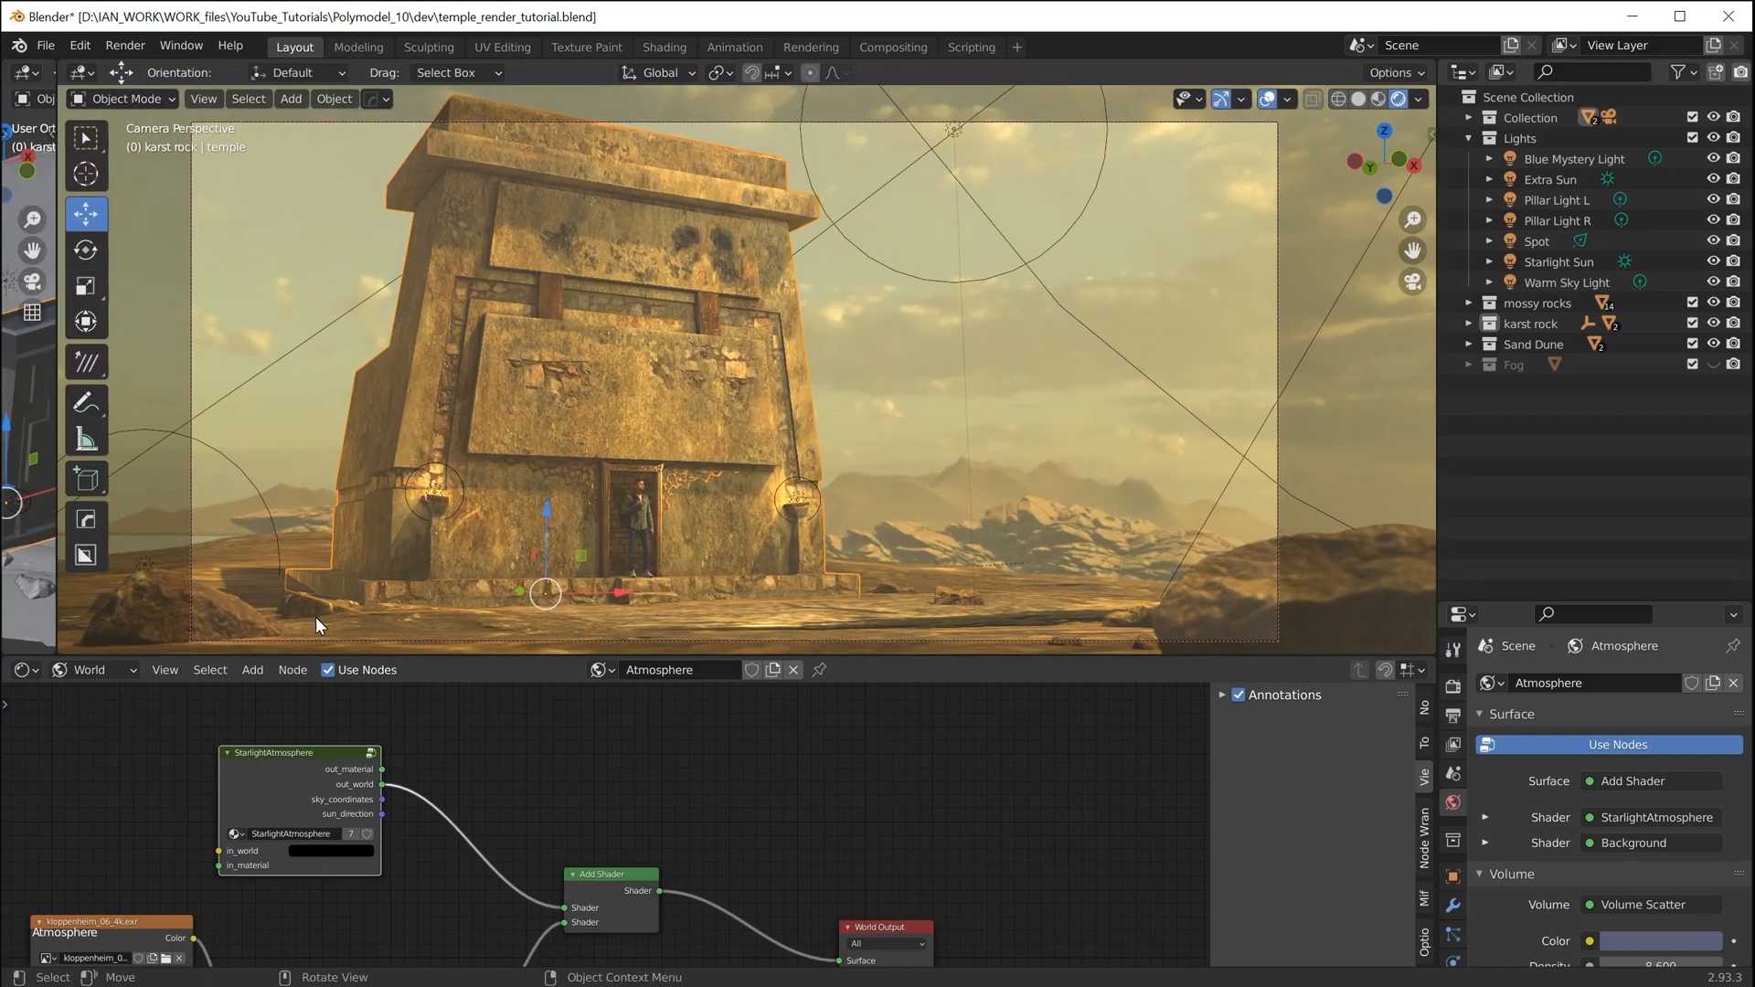
pyautogui.moveTo(876, 656); pyautogui.dragTo(933, 964)
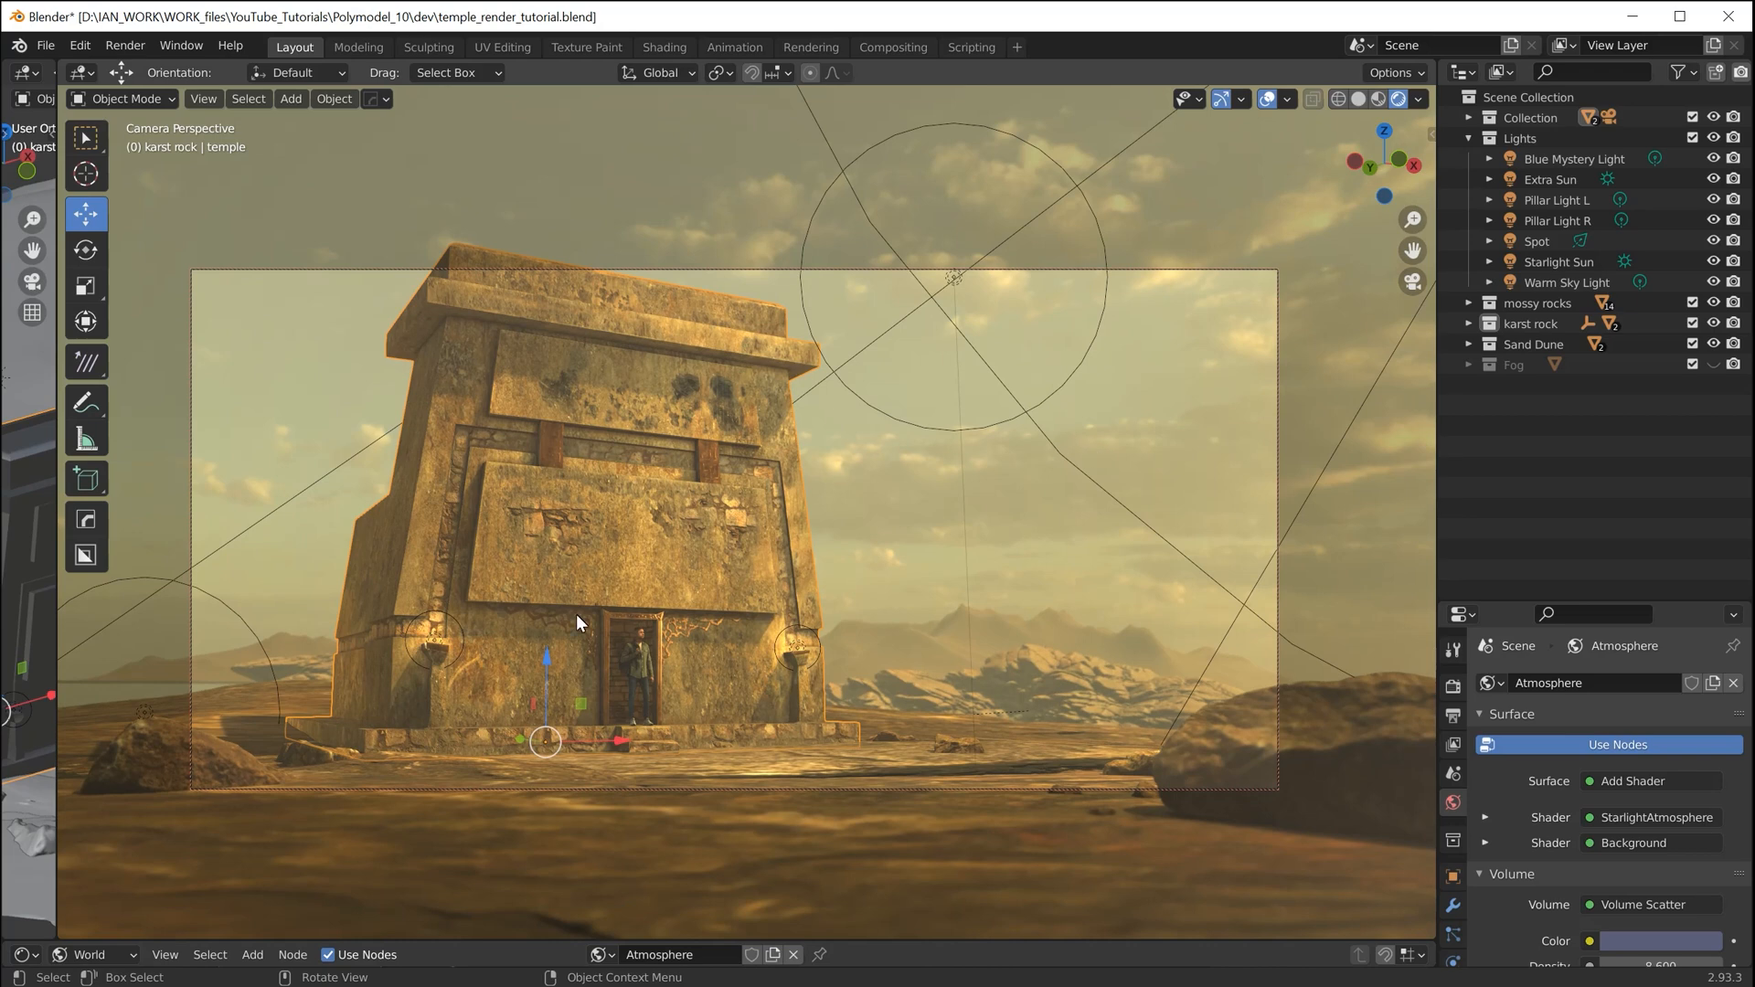
# Select Blue Mystery Light, Pillar Light L, Pillar Light R, Starlight Sun and Extra Sun in turn to examine their placement
pyautogui.click(148, 712)
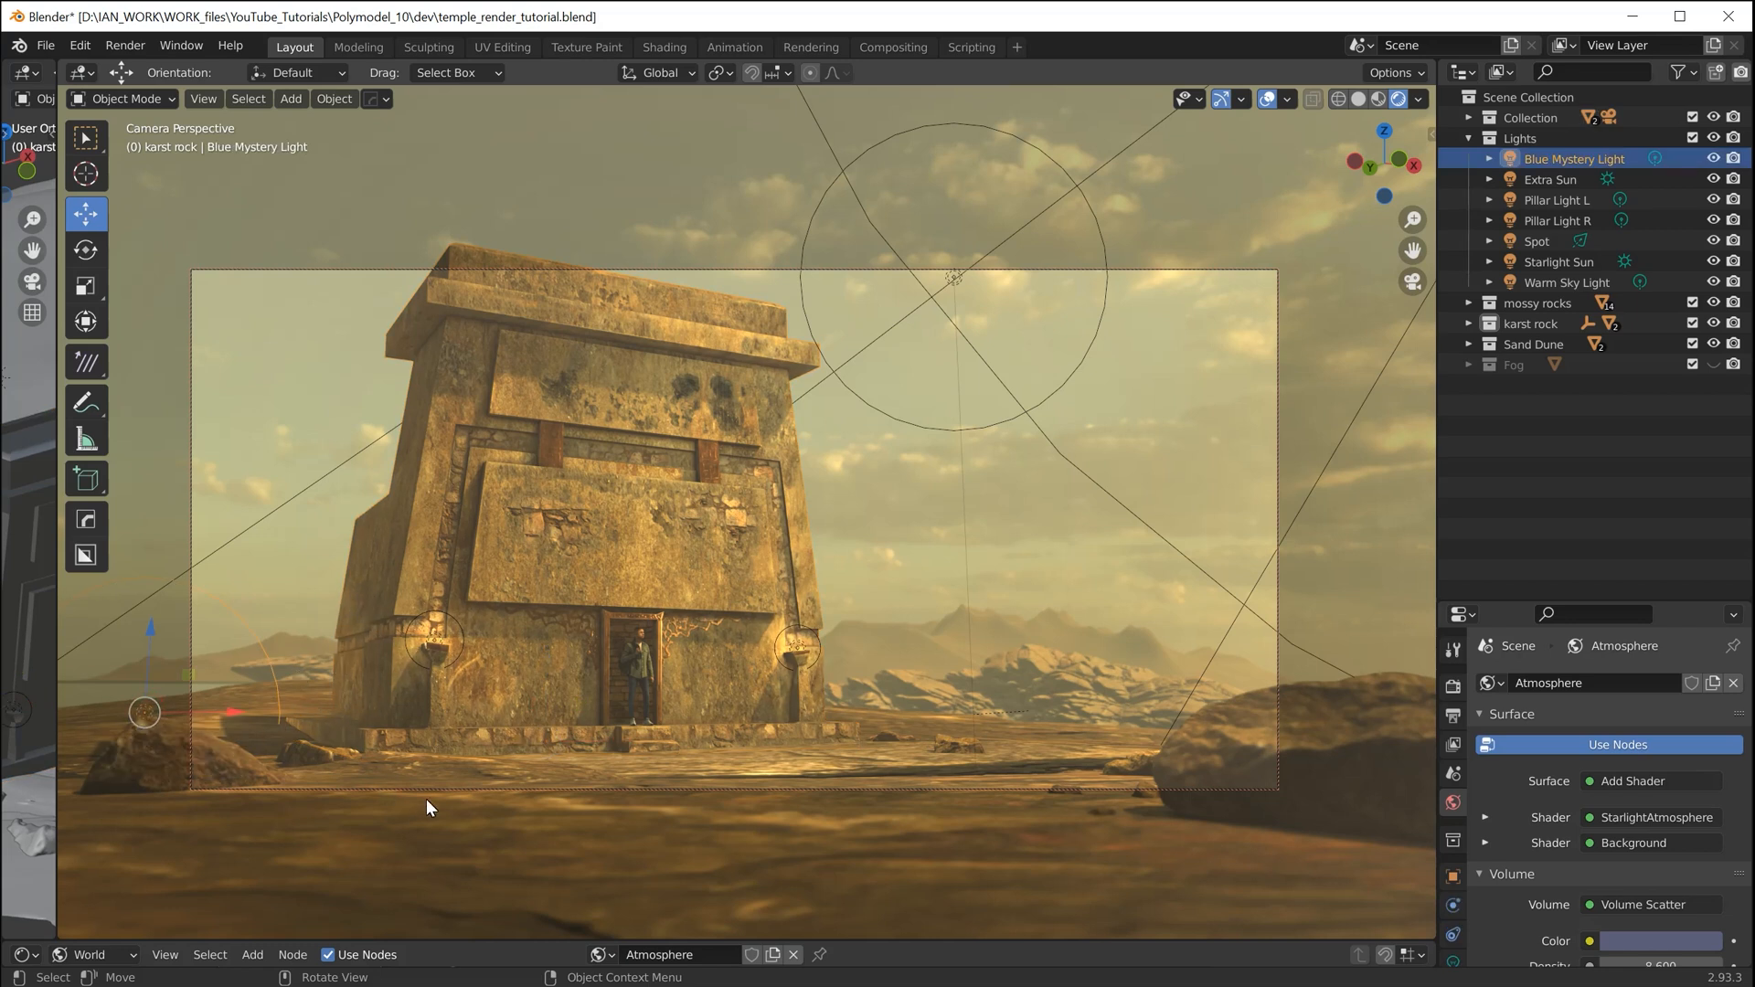
pyautogui.click(1561, 198)
pyautogui.click(1561, 221)
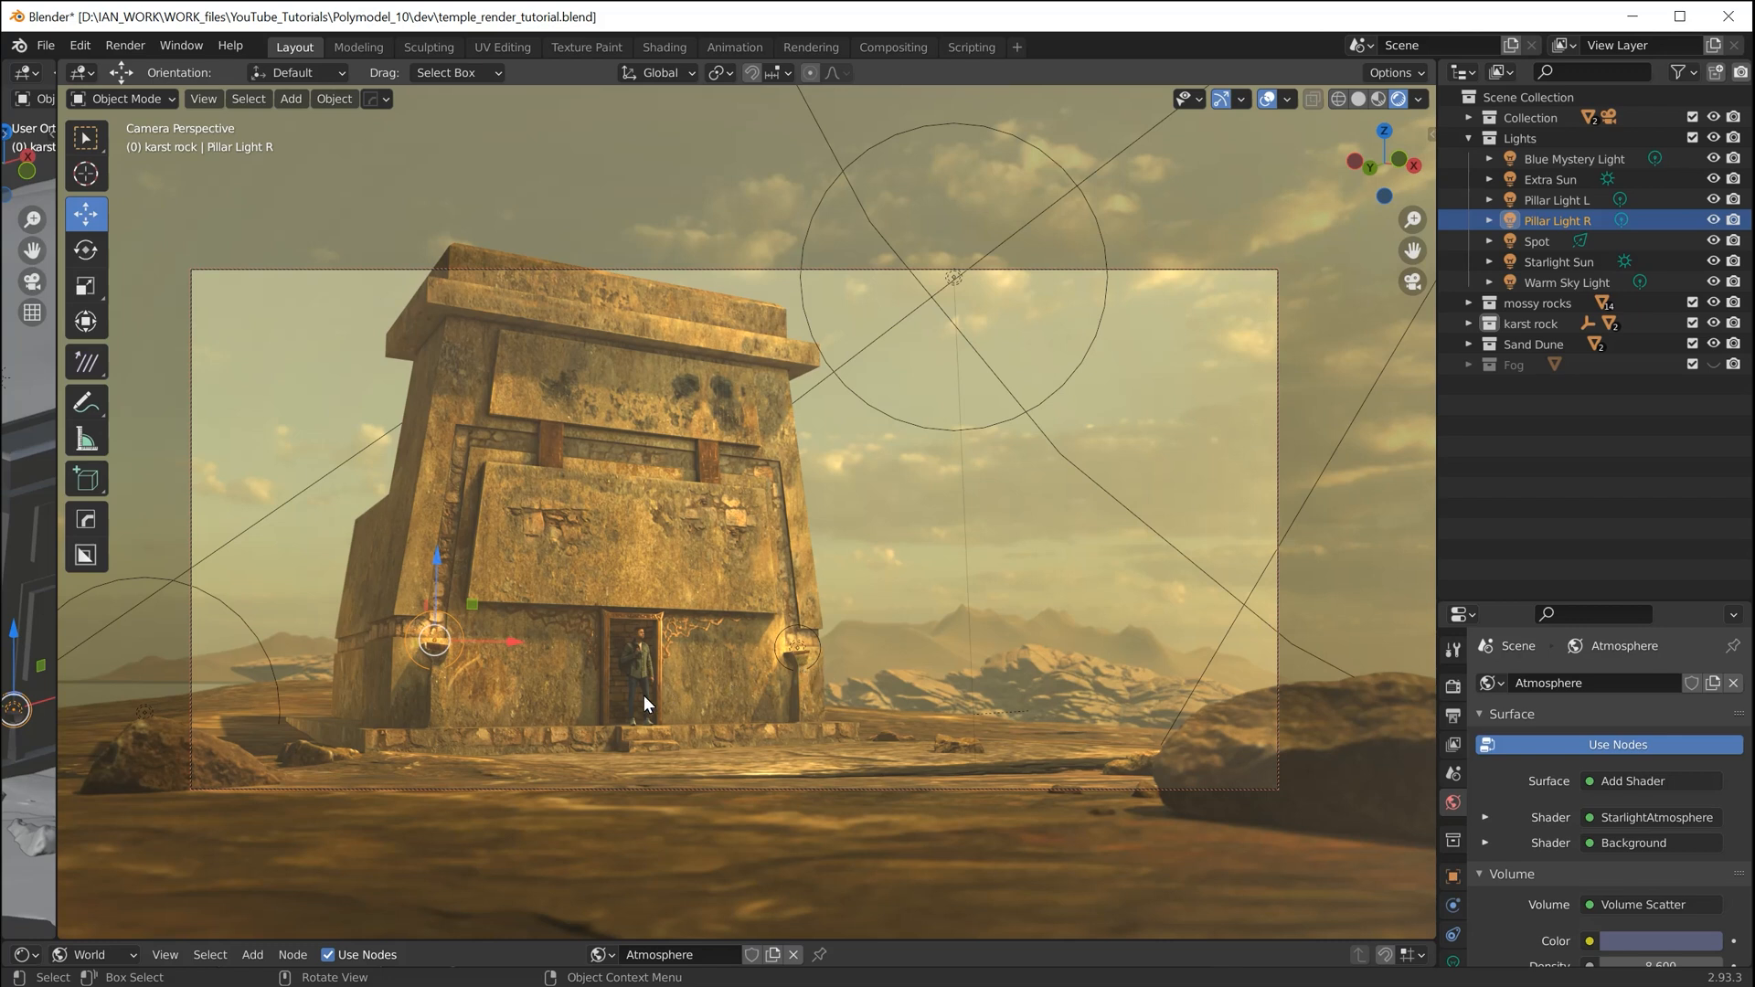
pyautogui.click(1548, 259)
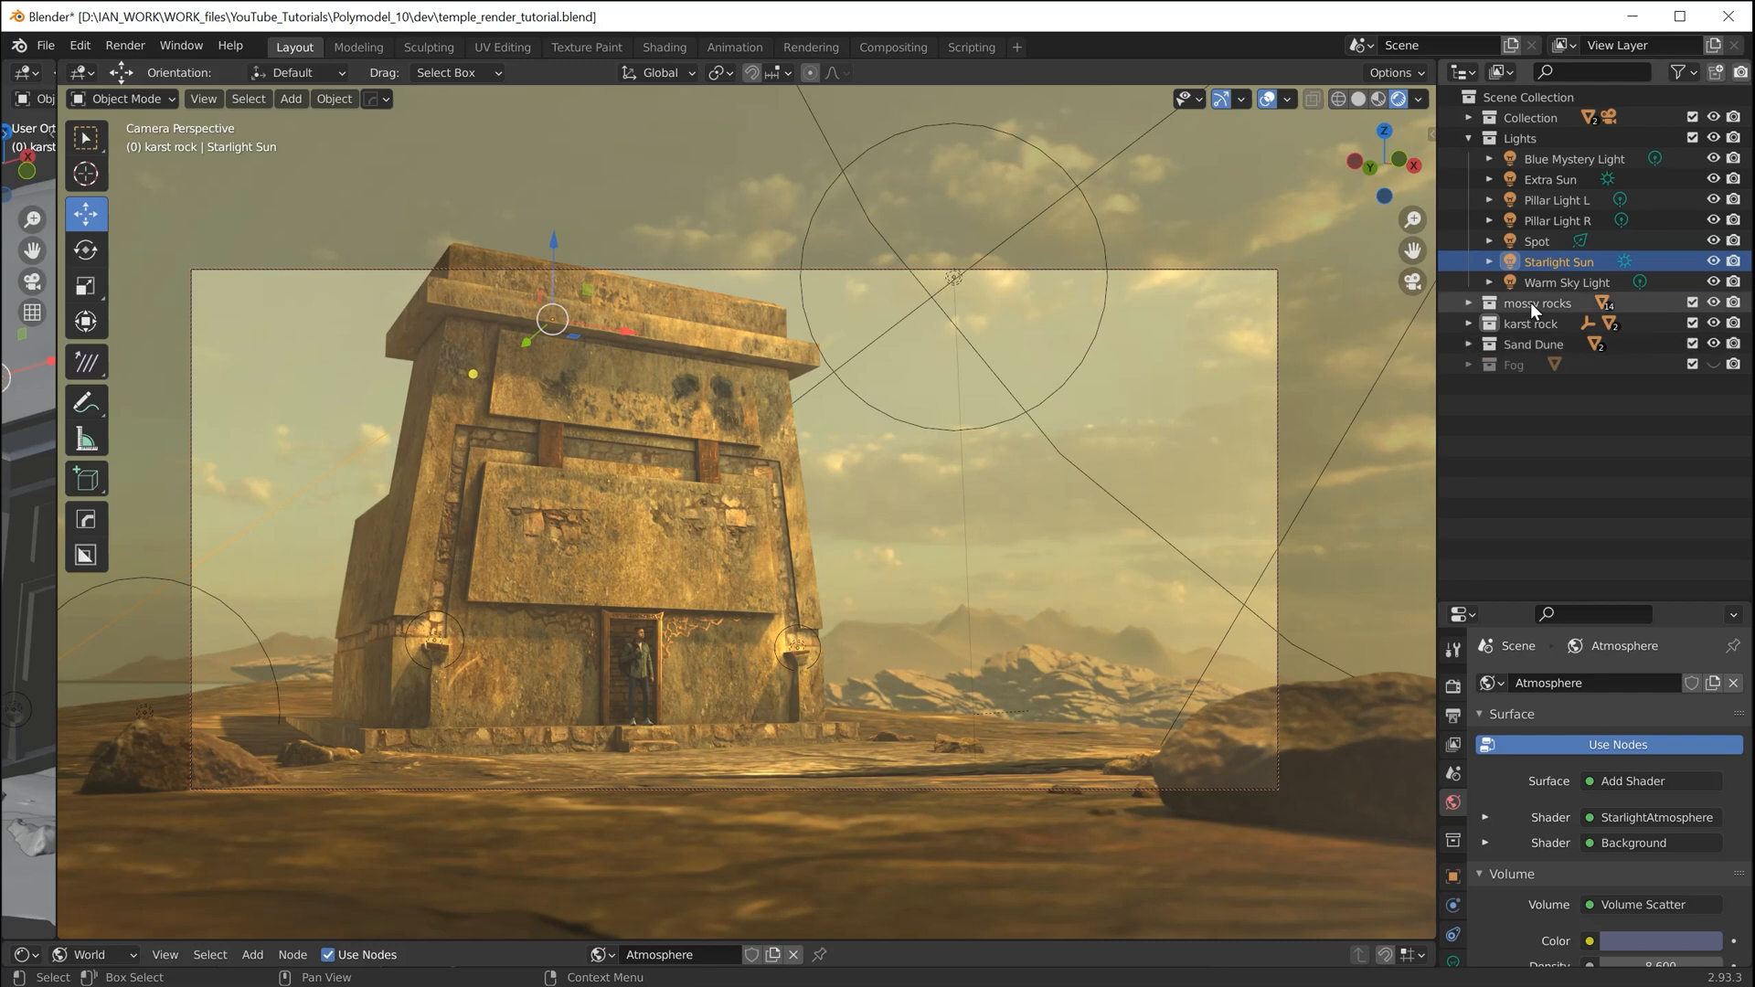
pyautogui.click(1544, 187)
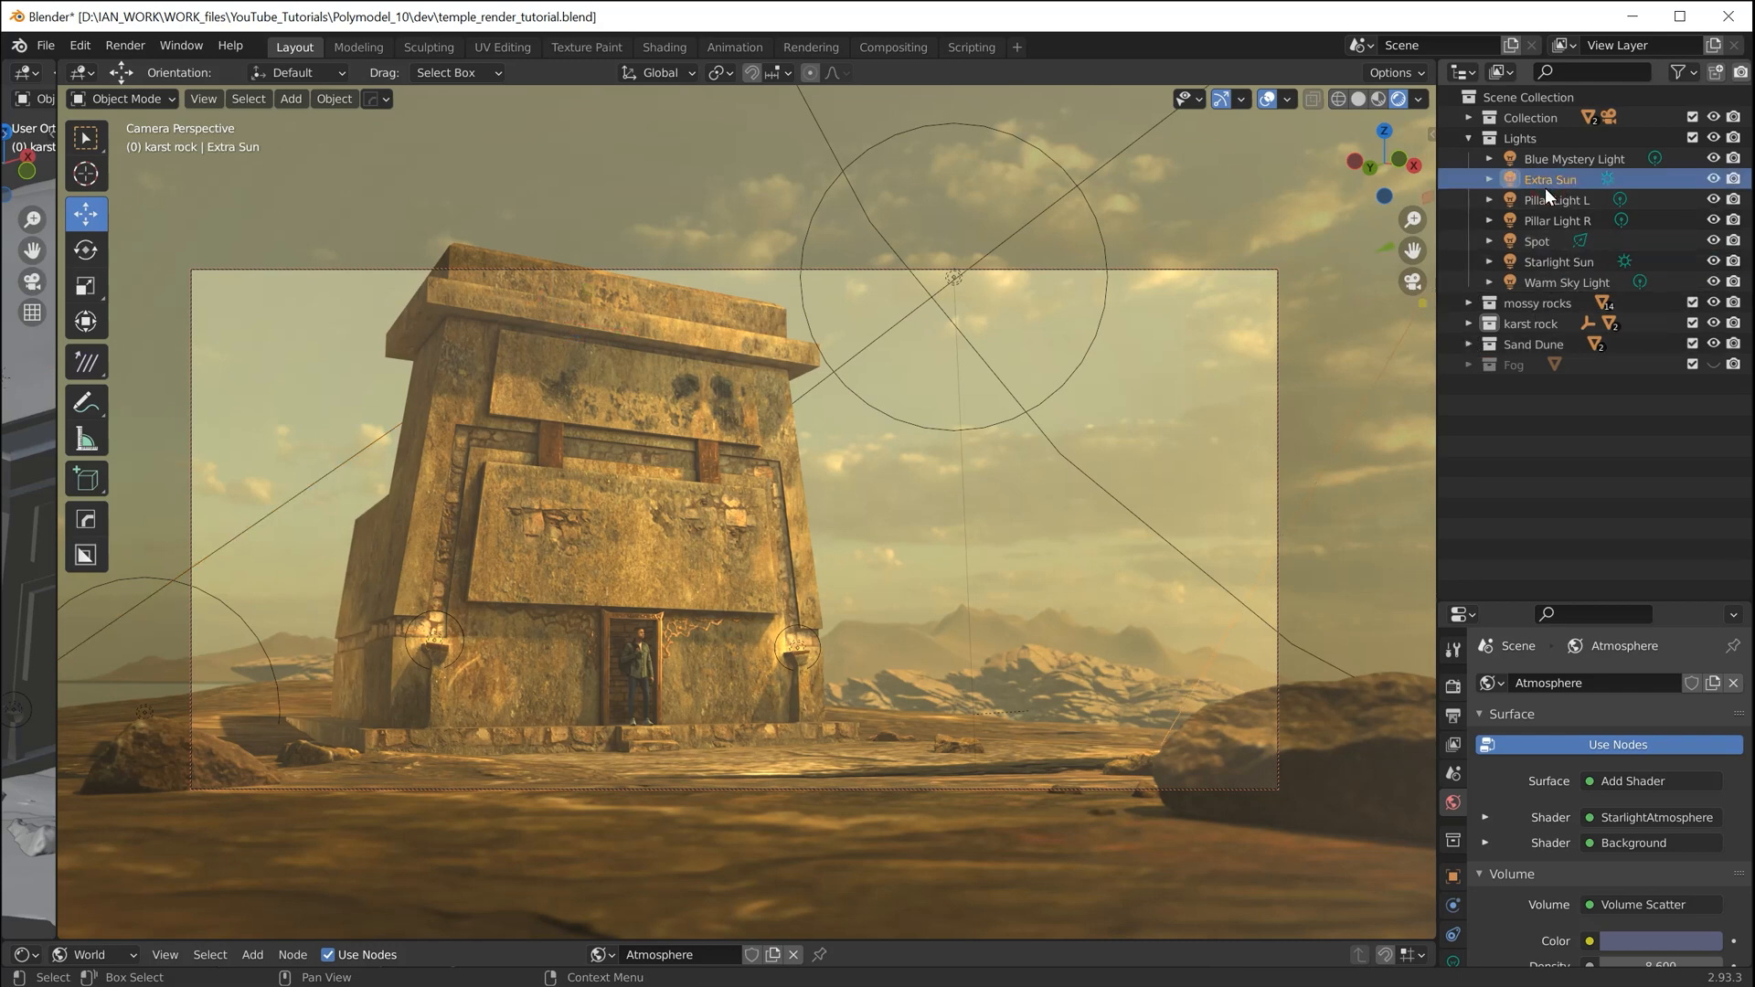
# Toggle the Extra Sun light's visibility off and on repeatedly to compare its effect on the temple scene
pyautogui.click(1713, 180)
pyautogui.click(1713, 180)
pyautogui.click(1713, 180)
pyautogui.click(1713, 180)
pyautogui.click(1712, 180)
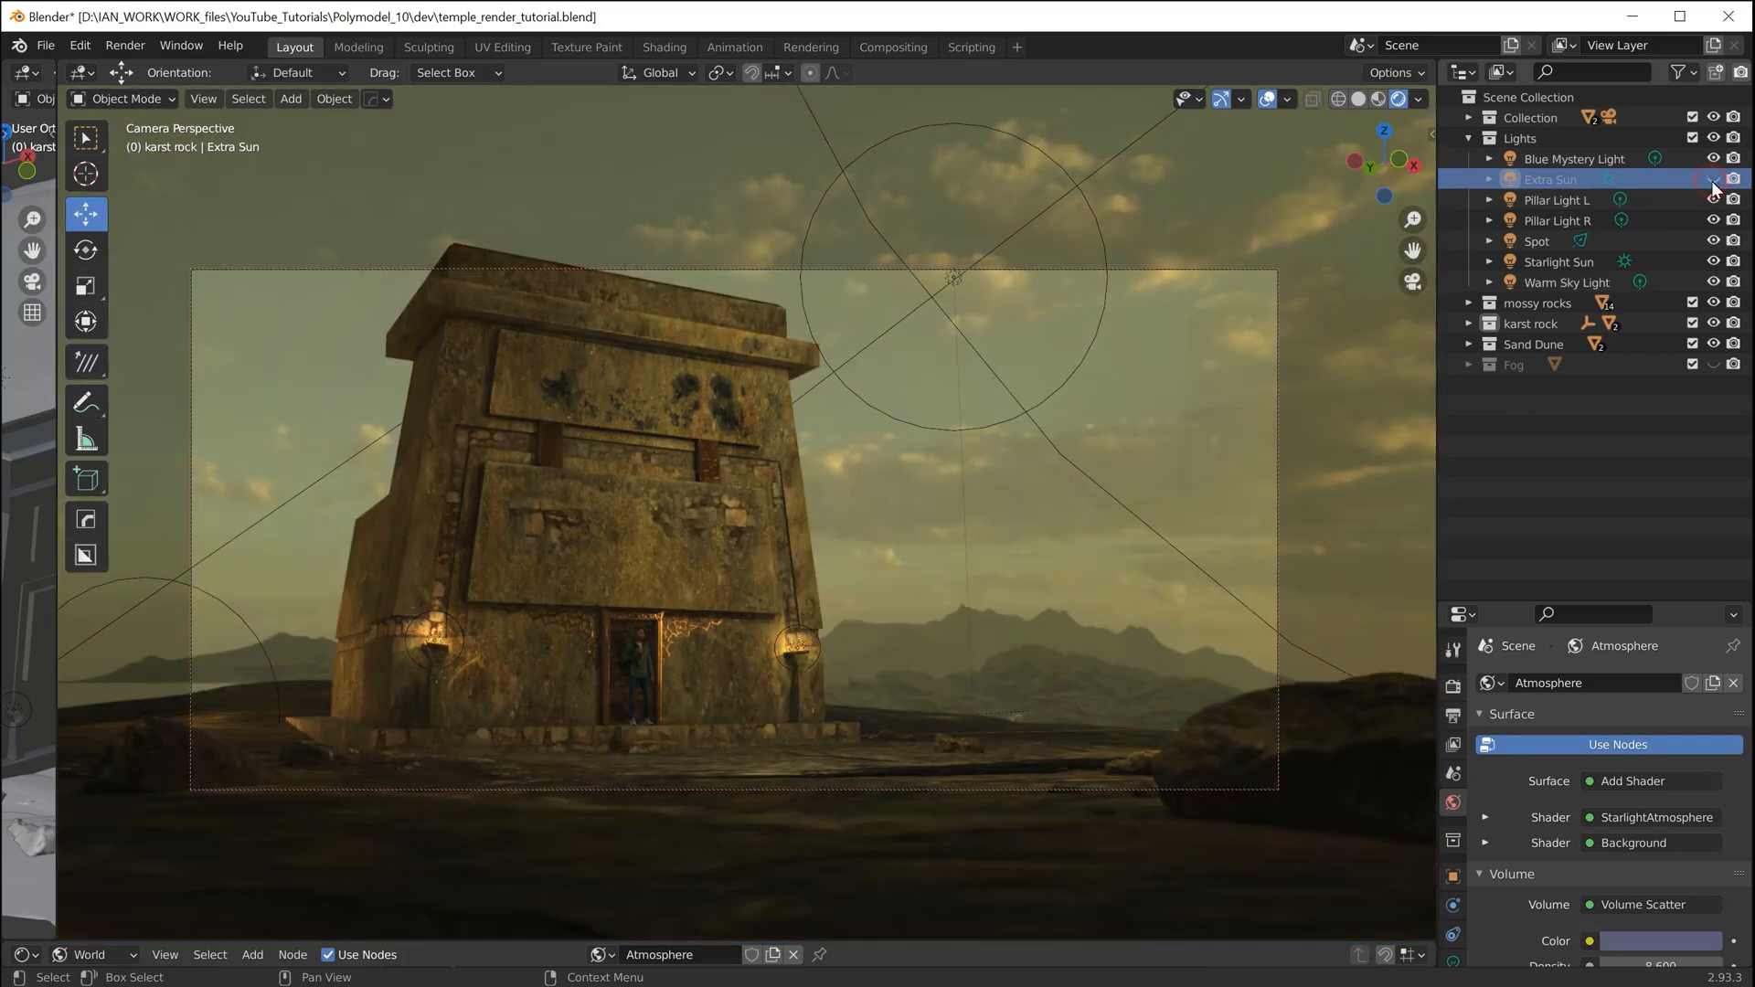
pyautogui.click(1713, 180)
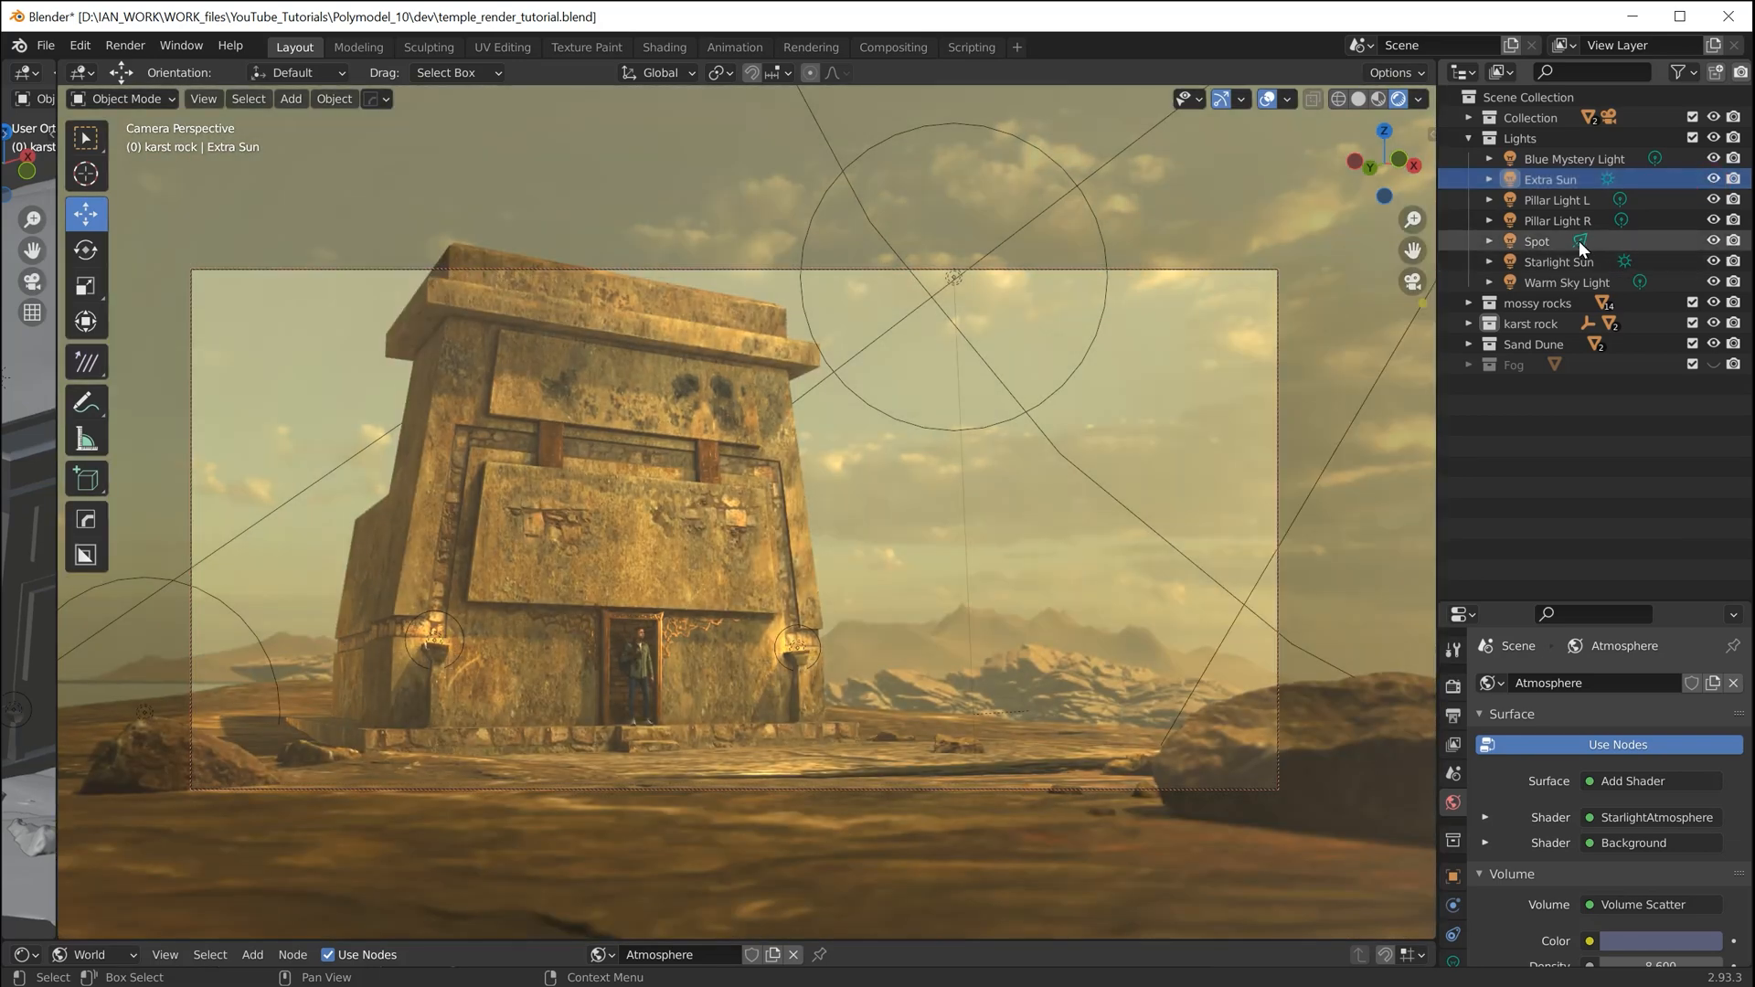
# Hide and reshow the Spot and Warm Sky Light in turn to compare their contribution to the rendered view
pyautogui.click(1711, 241)
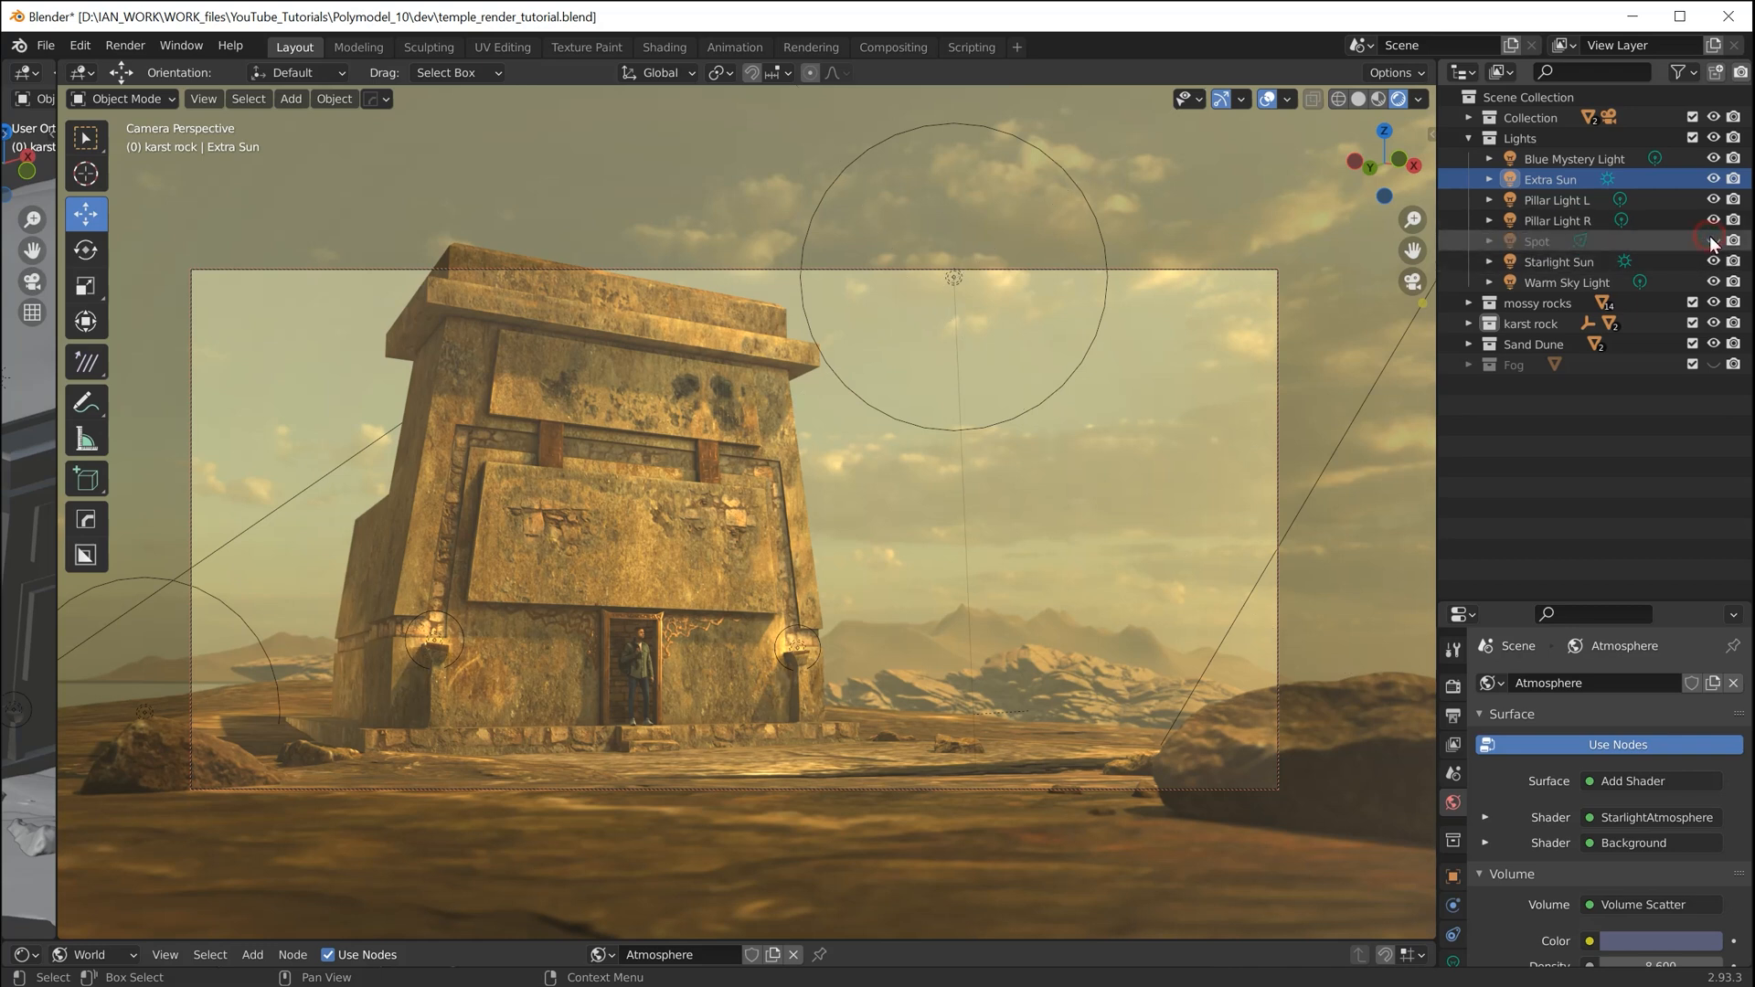
pyautogui.click(1711, 241)
pyautogui.click(1711, 241)
pyautogui.click(1711, 241)
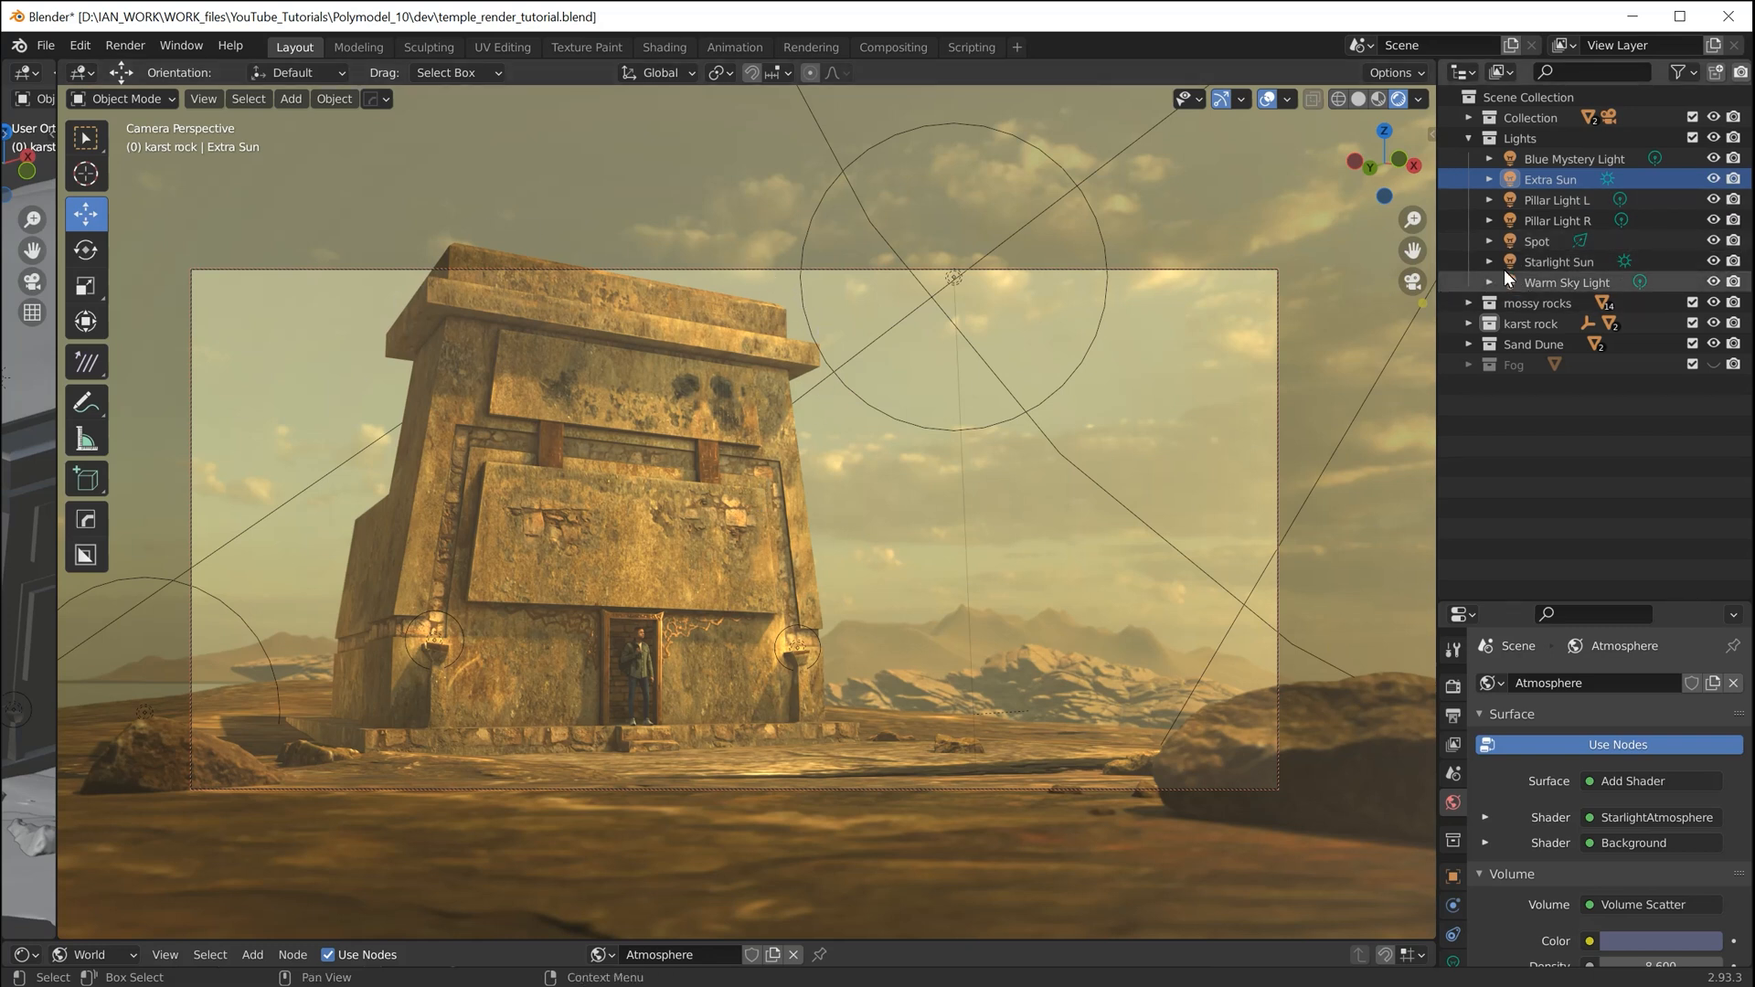
pyautogui.click(1715, 283)
pyautogui.click(1713, 283)
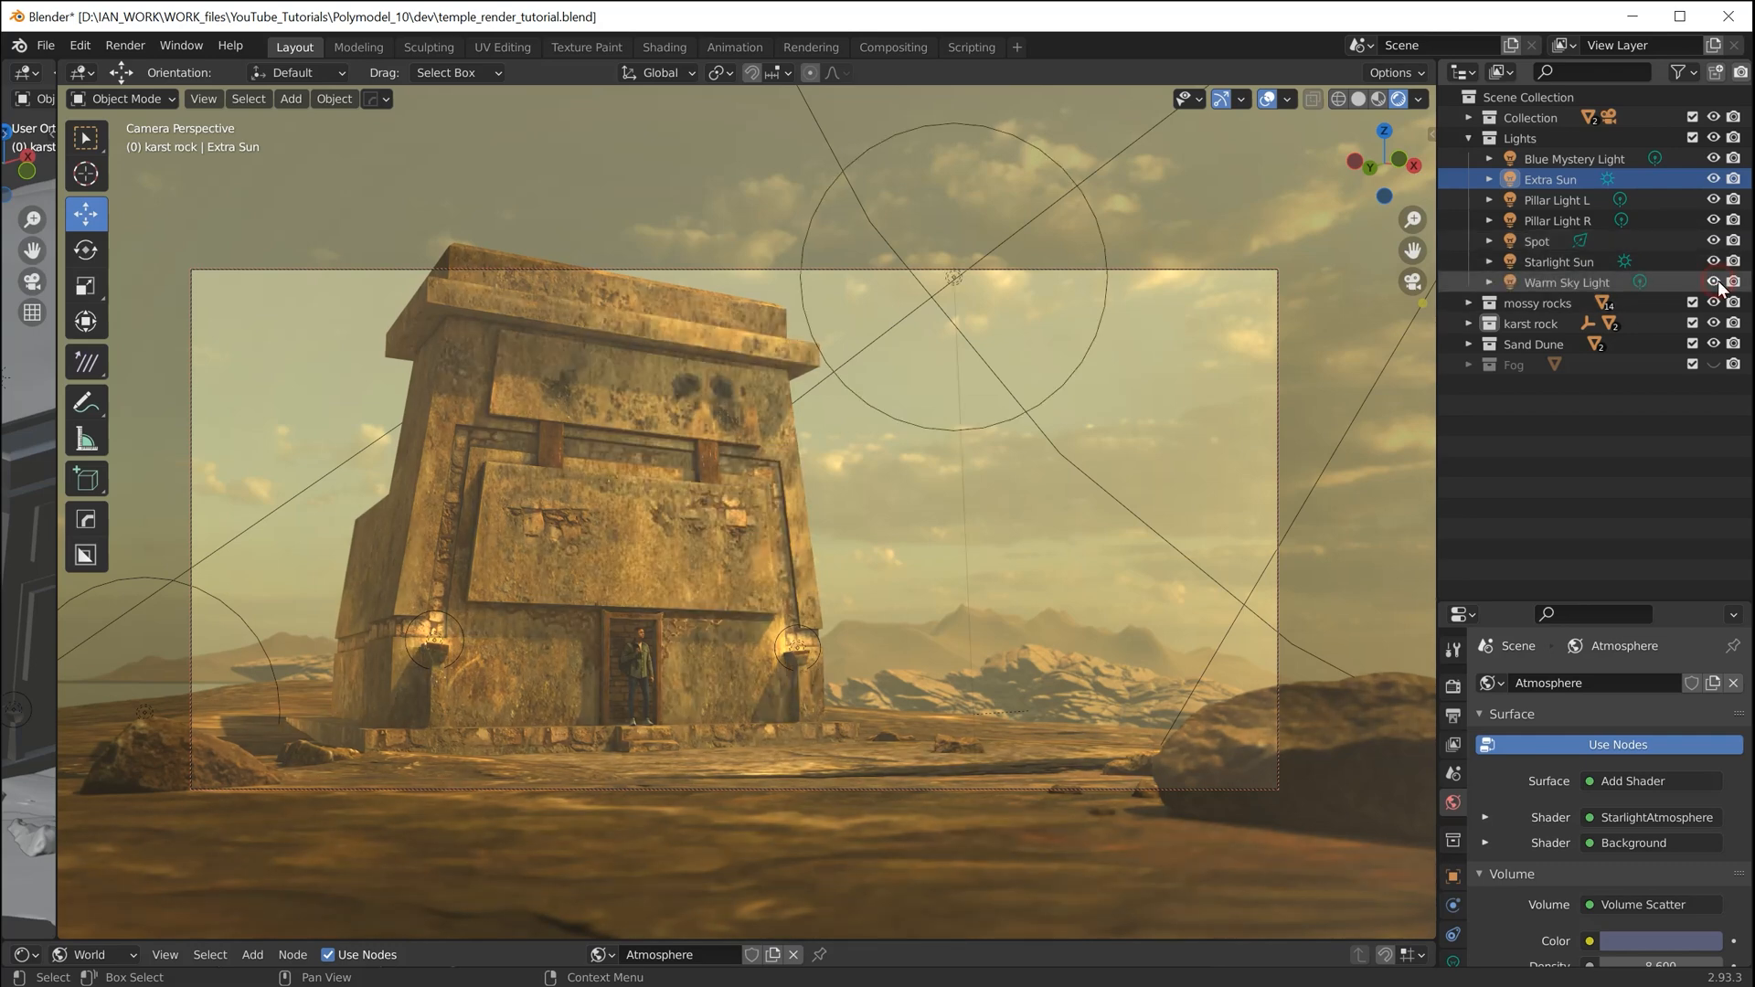
pyautogui.click(948, 283)
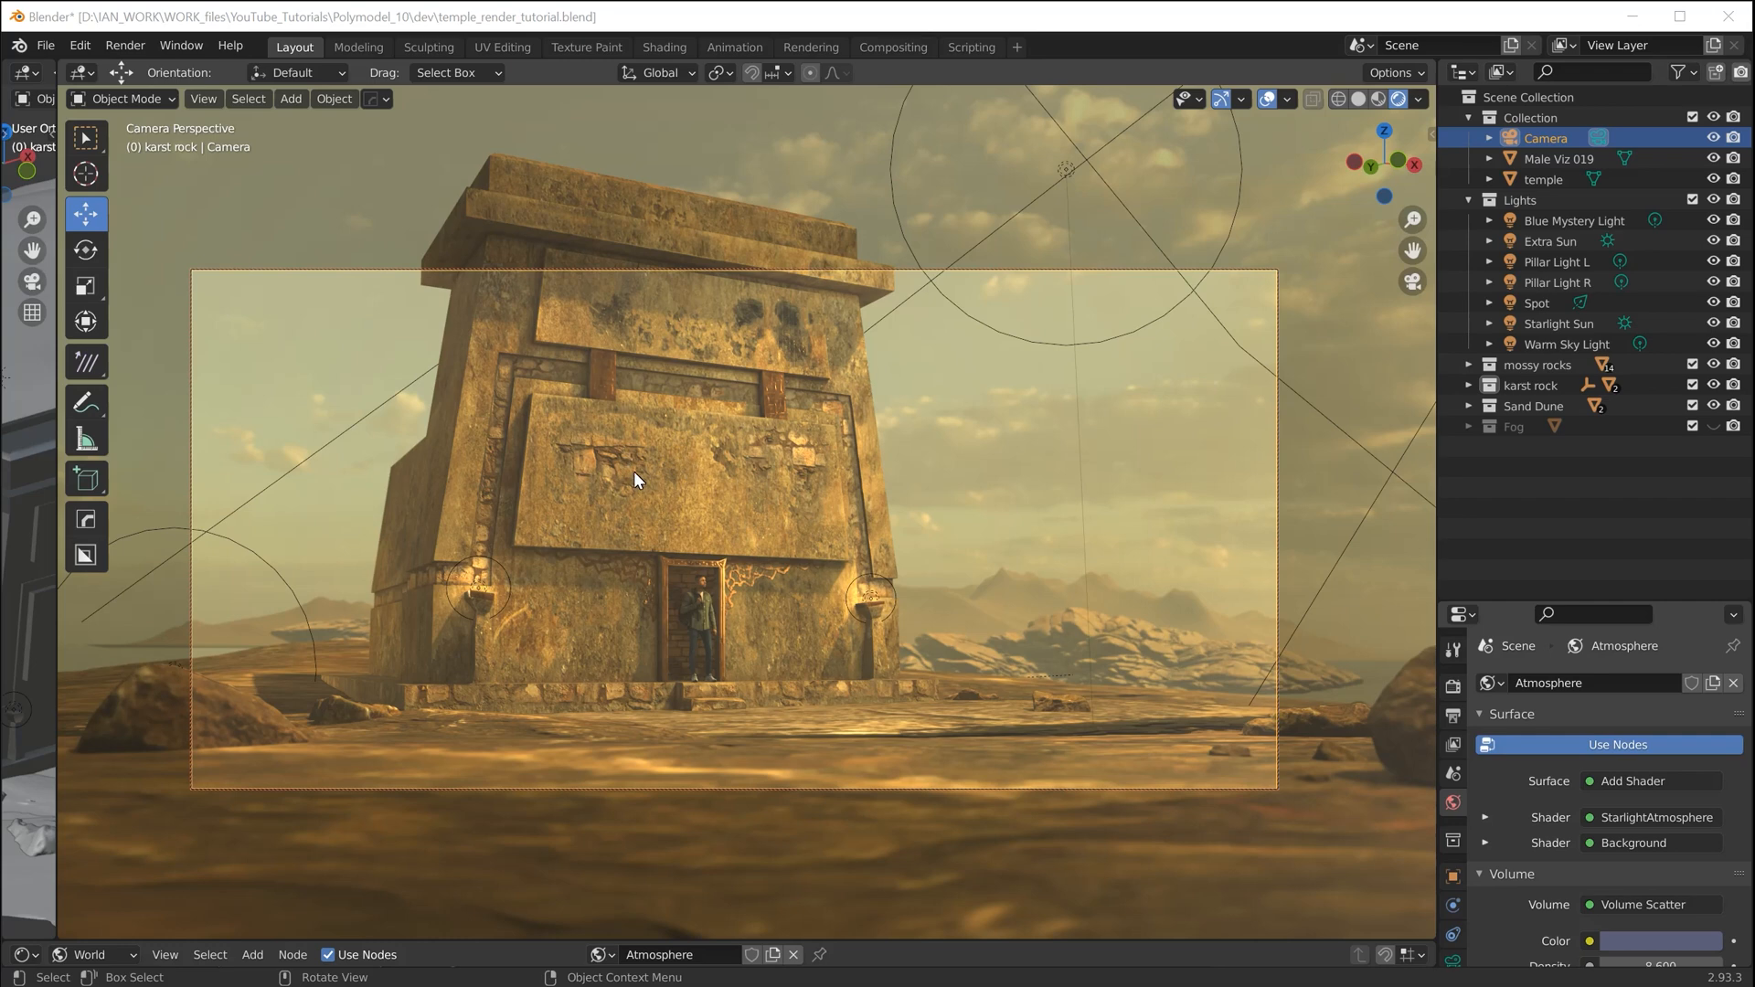
# Select the temple and orbit around it to examine its lighting from the side, roof and front
pyautogui.hotkey('shift', 't')
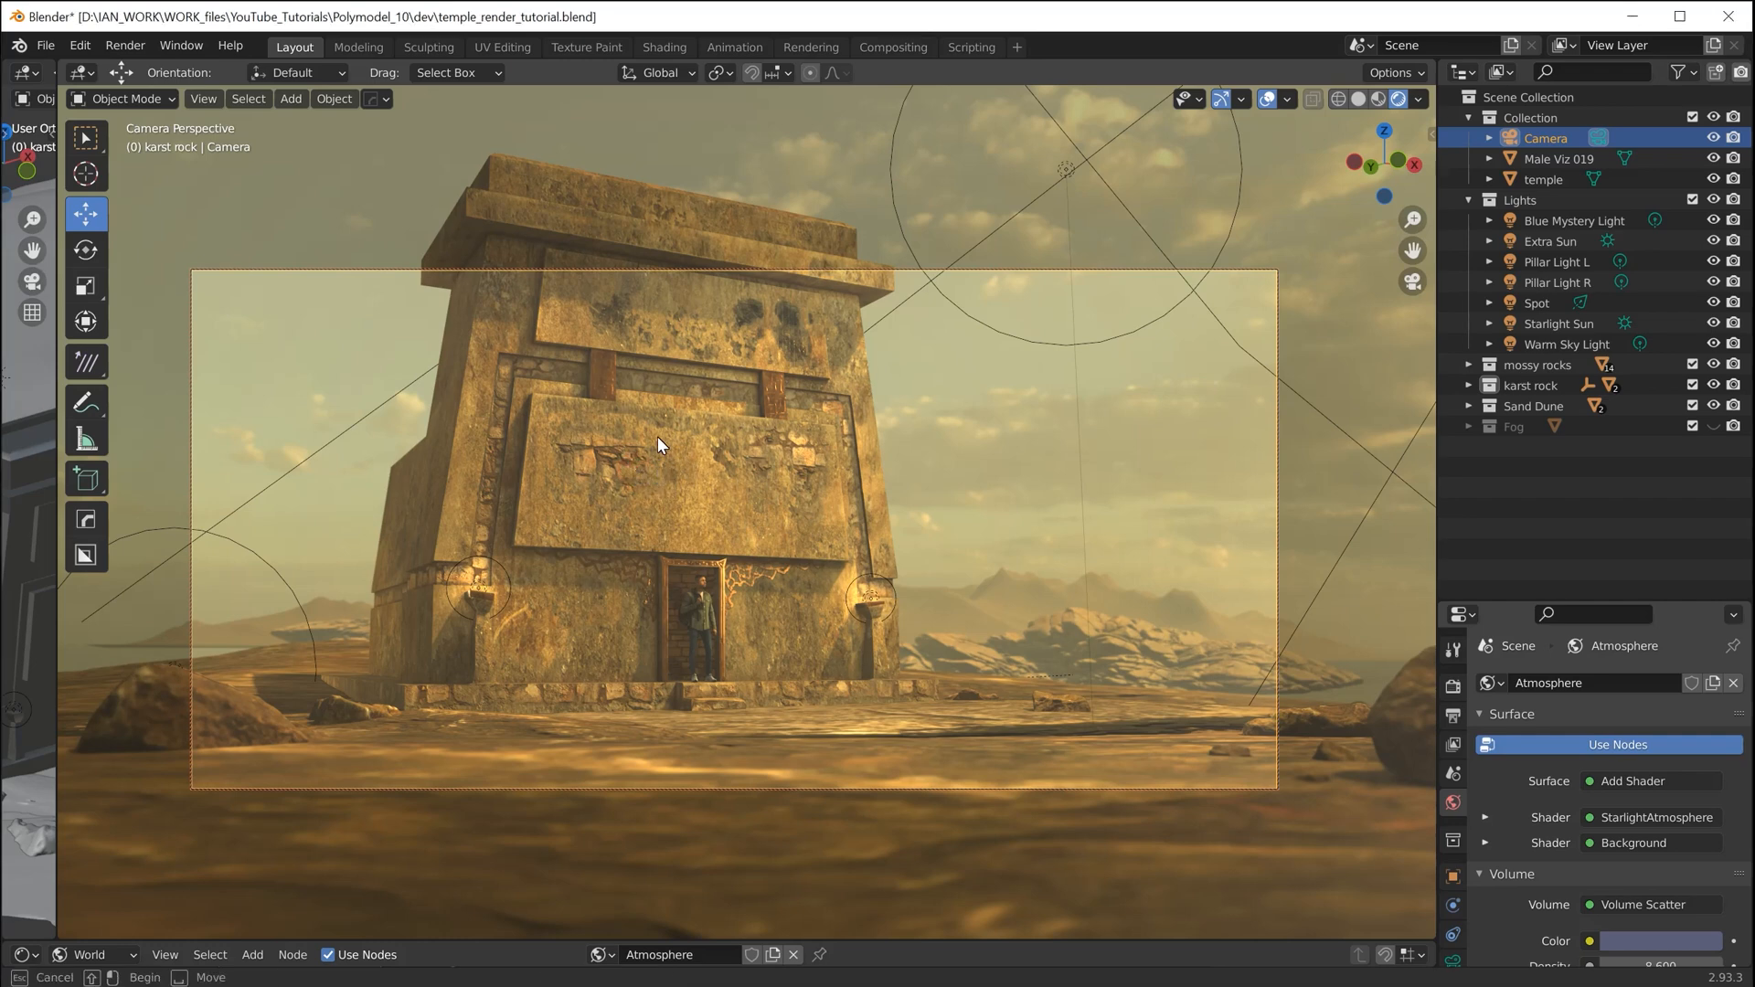
pyautogui.click(657, 436)
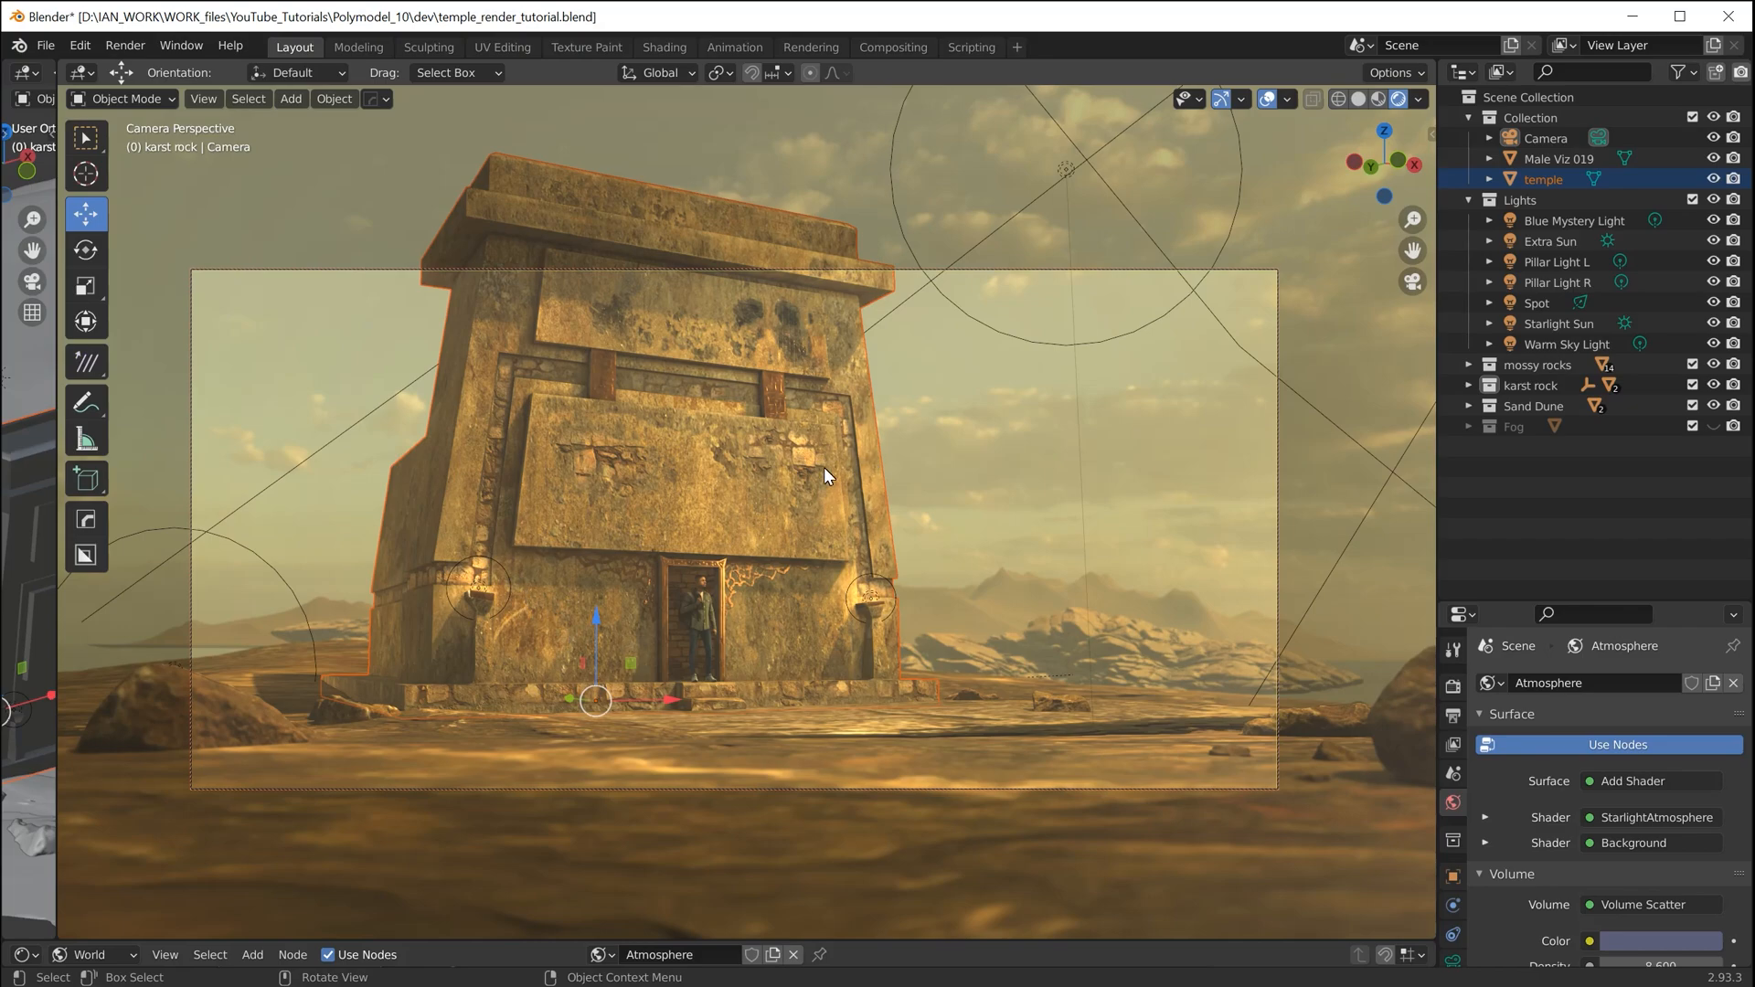
pyautogui.moveTo(590, 479); pyautogui.dragTo(638, 341, button='middle')
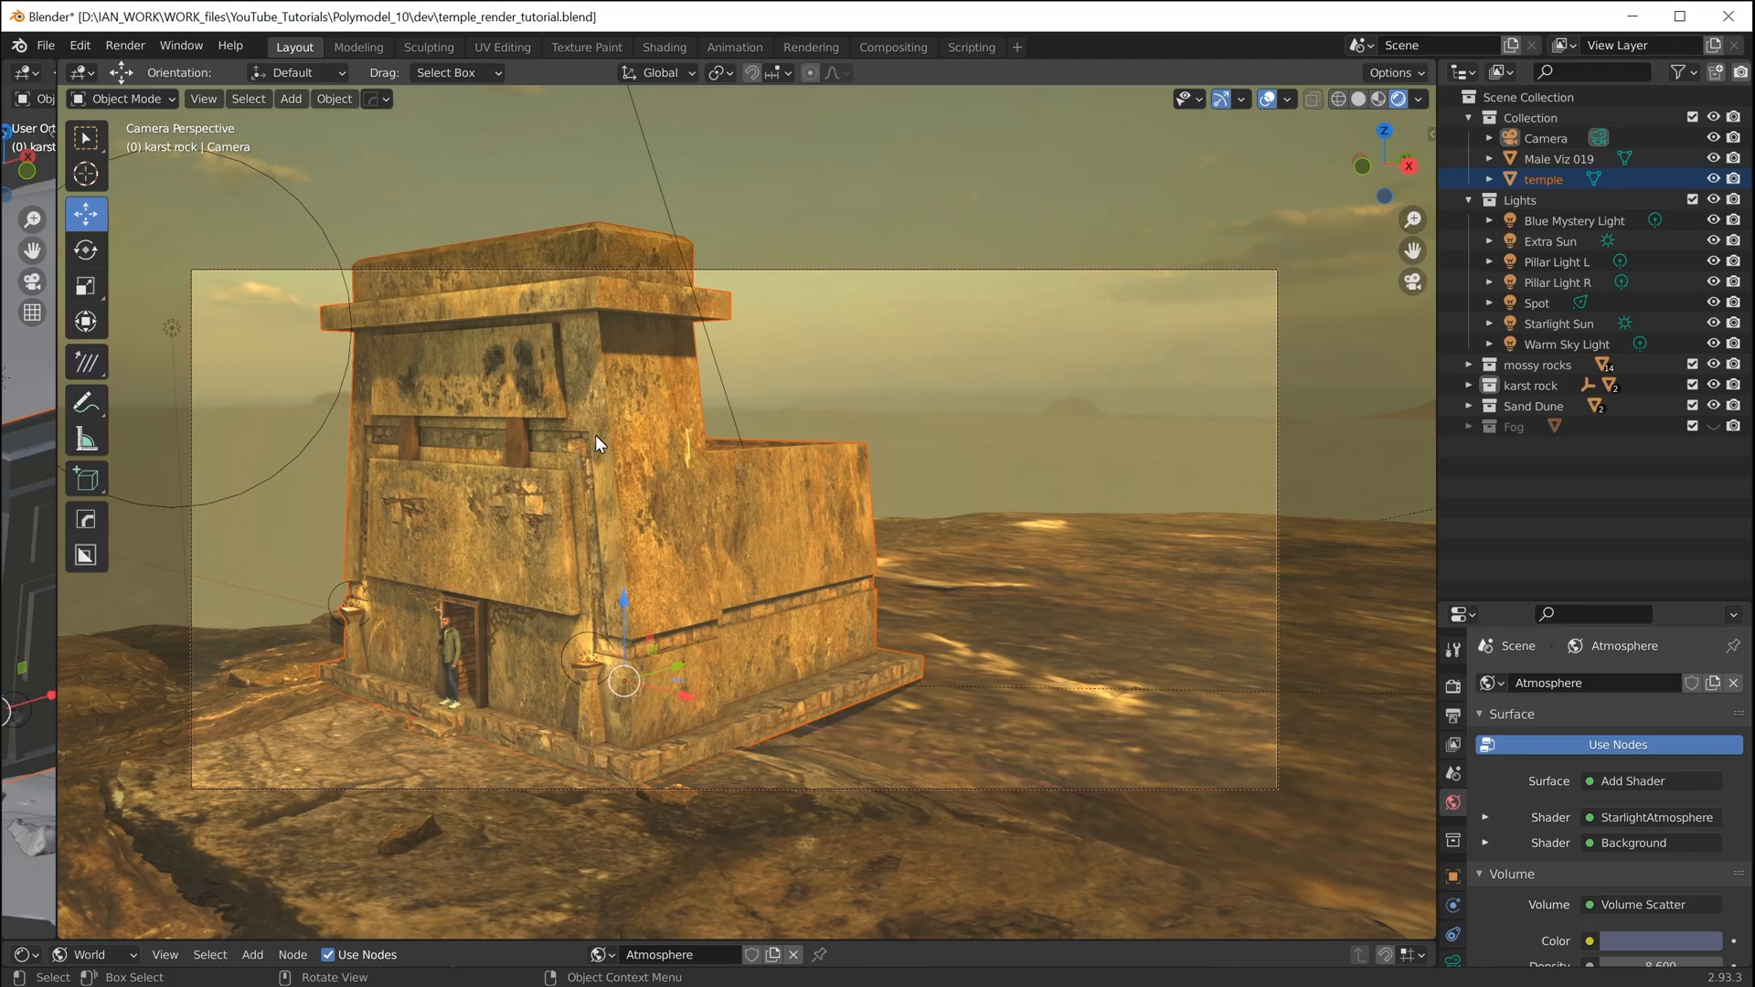
pyautogui.moveTo(713, 476); pyautogui.dragTo(786, 552, button='middle')
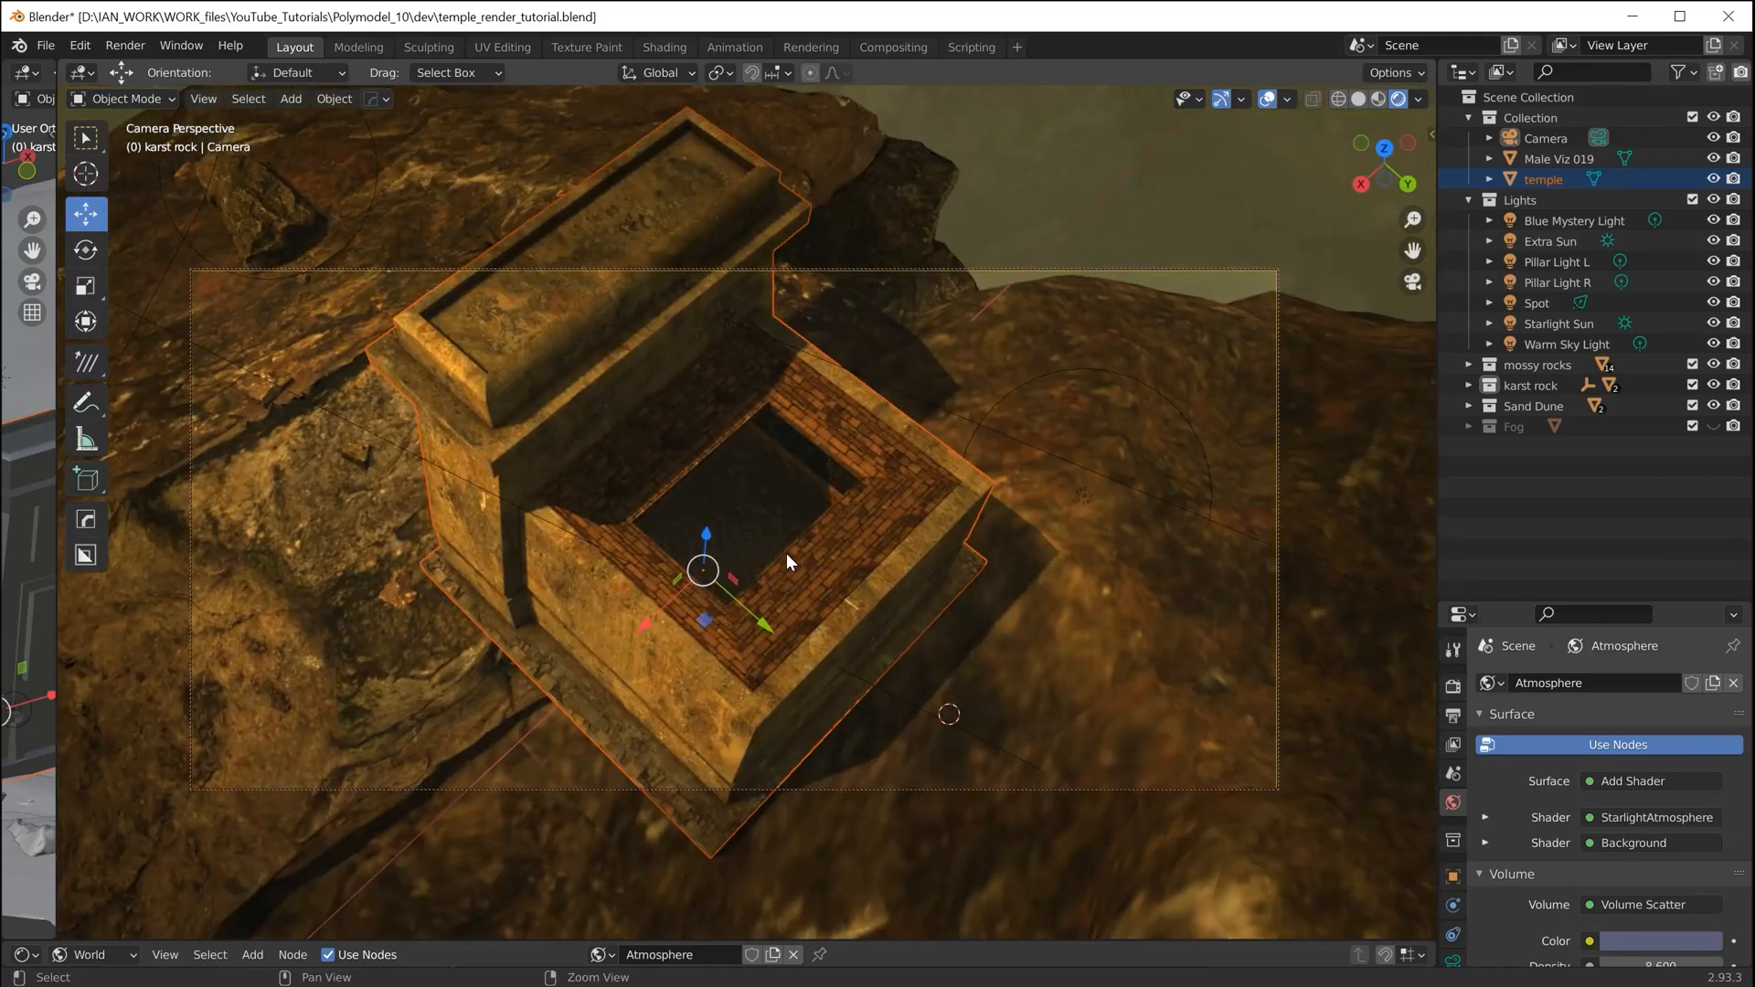
pyautogui.keyDown('alt'); pyautogui.moveTo(769, 556); pyautogui.dragTo(854, 493); pyautogui.keyUp('alt')
pyautogui.keyDown('alt'); pyautogui.moveTo(795, 479); pyautogui.dragTo(874, 364, button='right'); pyautogui.keyUp('alt')
pyautogui.keyDown('alt'); pyautogui.moveTo(874, 364); pyautogui.dragTo(756, 538, button='middle'); pyautogui.keyUp('alt')
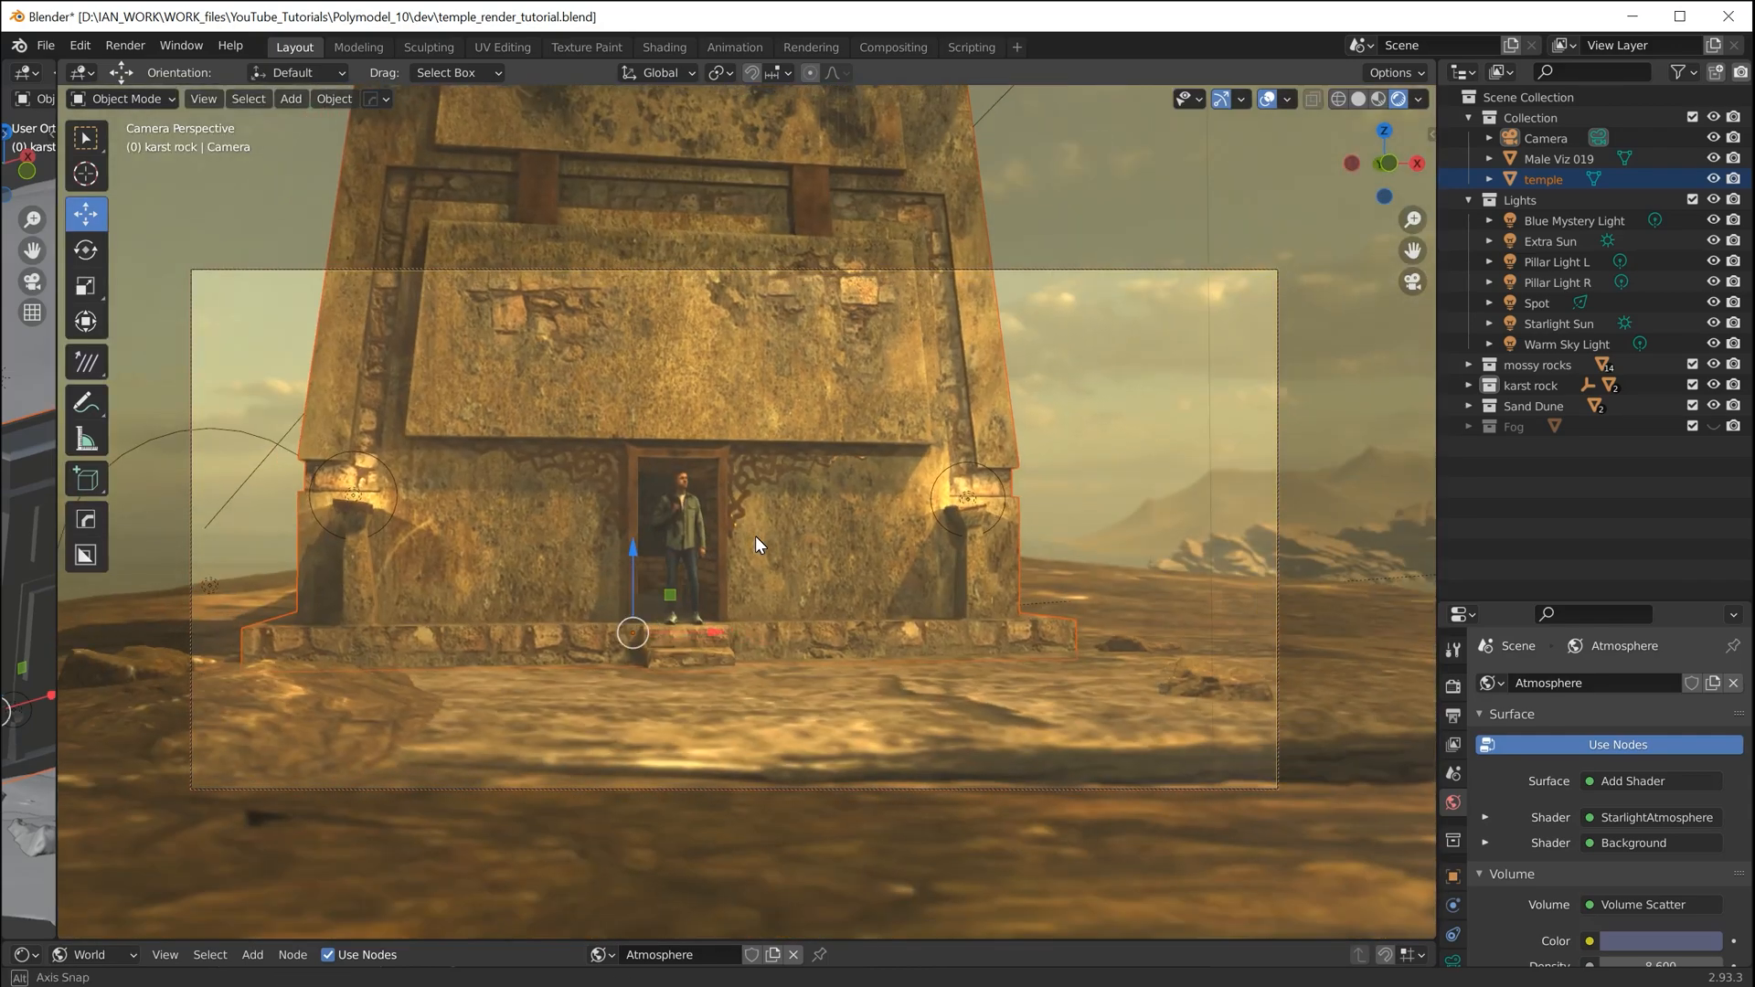
pyautogui.moveTo(821, 623); pyautogui.dragTo(1128, 654, button='middle')
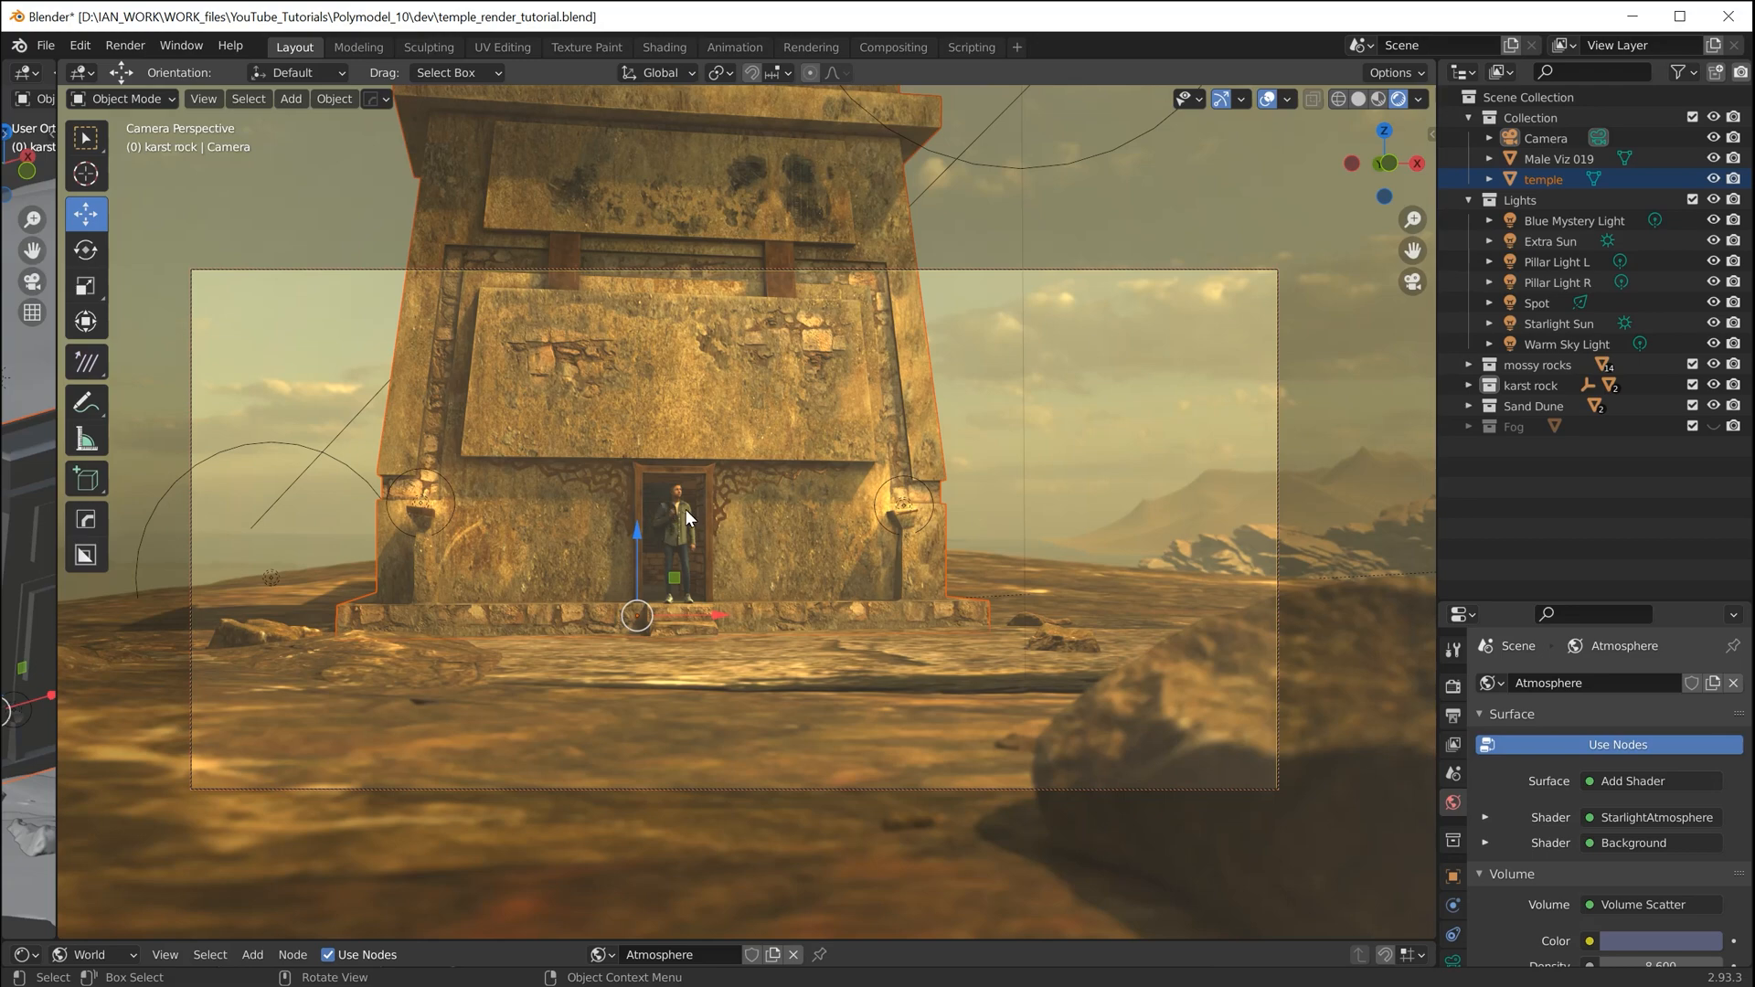
pyautogui.moveTo(644, 452); pyautogui.dragTo(699, 466, button='middle')
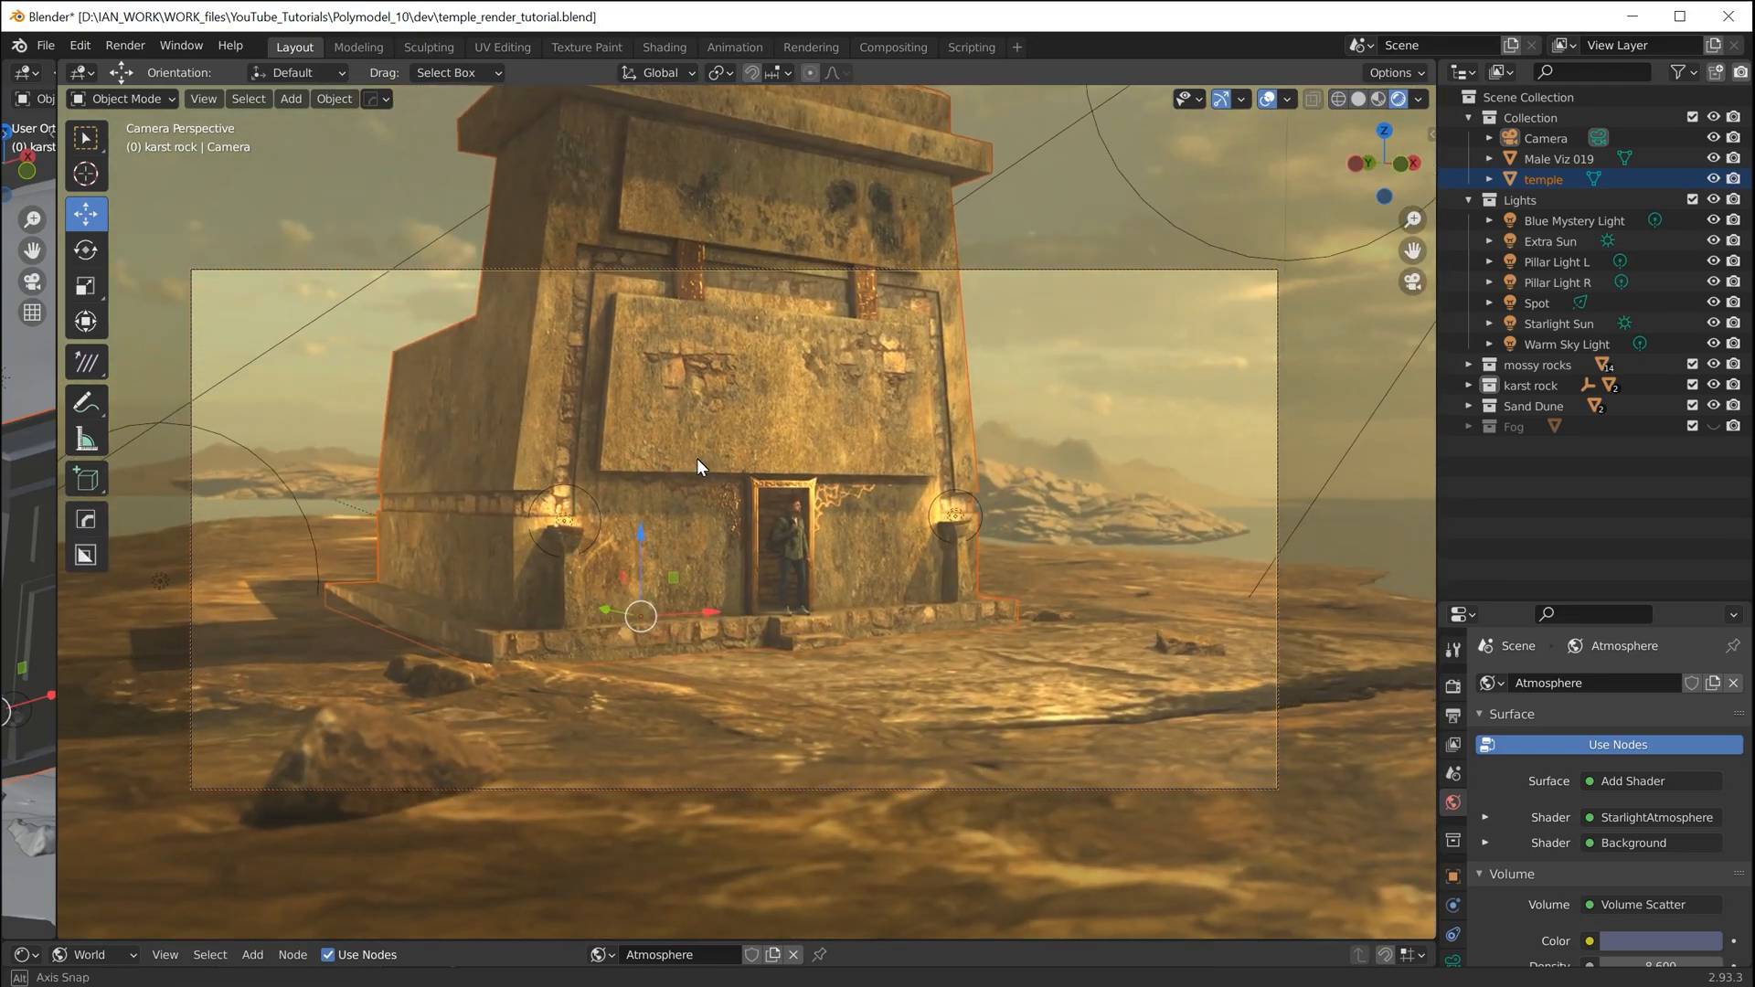
pyautogui.moveTo(885, 395); pyautogui.dragTo(765, 474, button='middle')
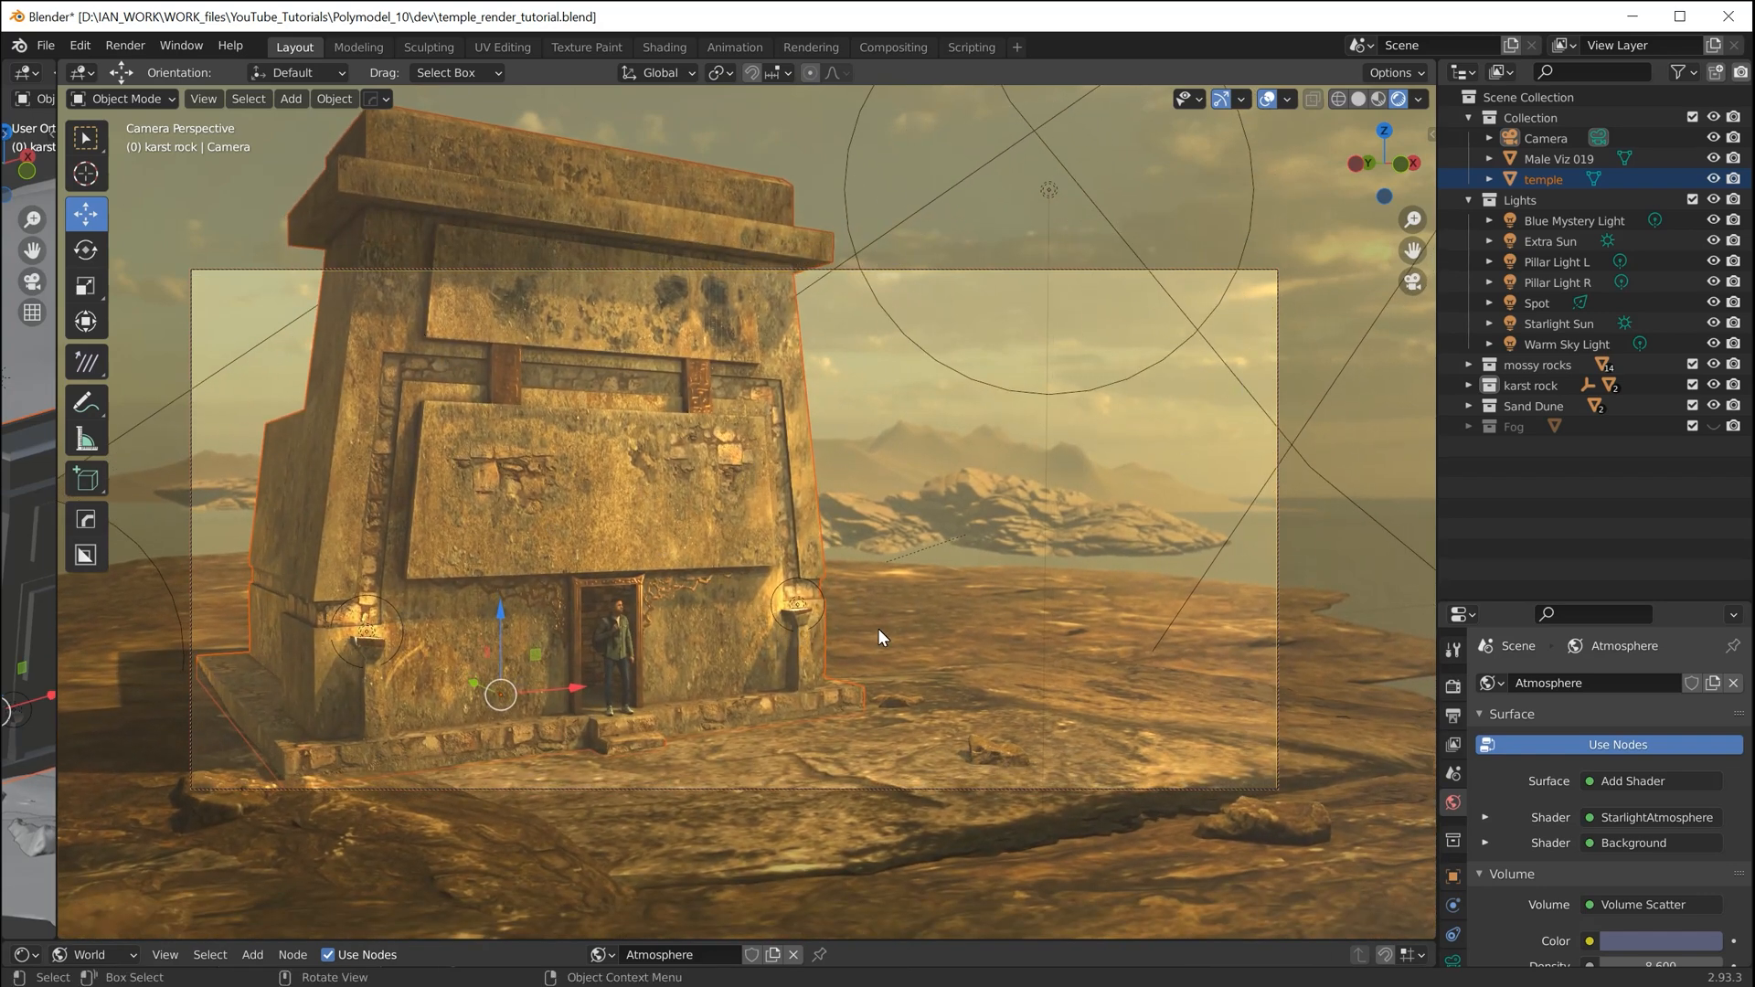
pyautogui.moveTo(636, 629); pyautogui.dragTo(741, 606, button='middle')
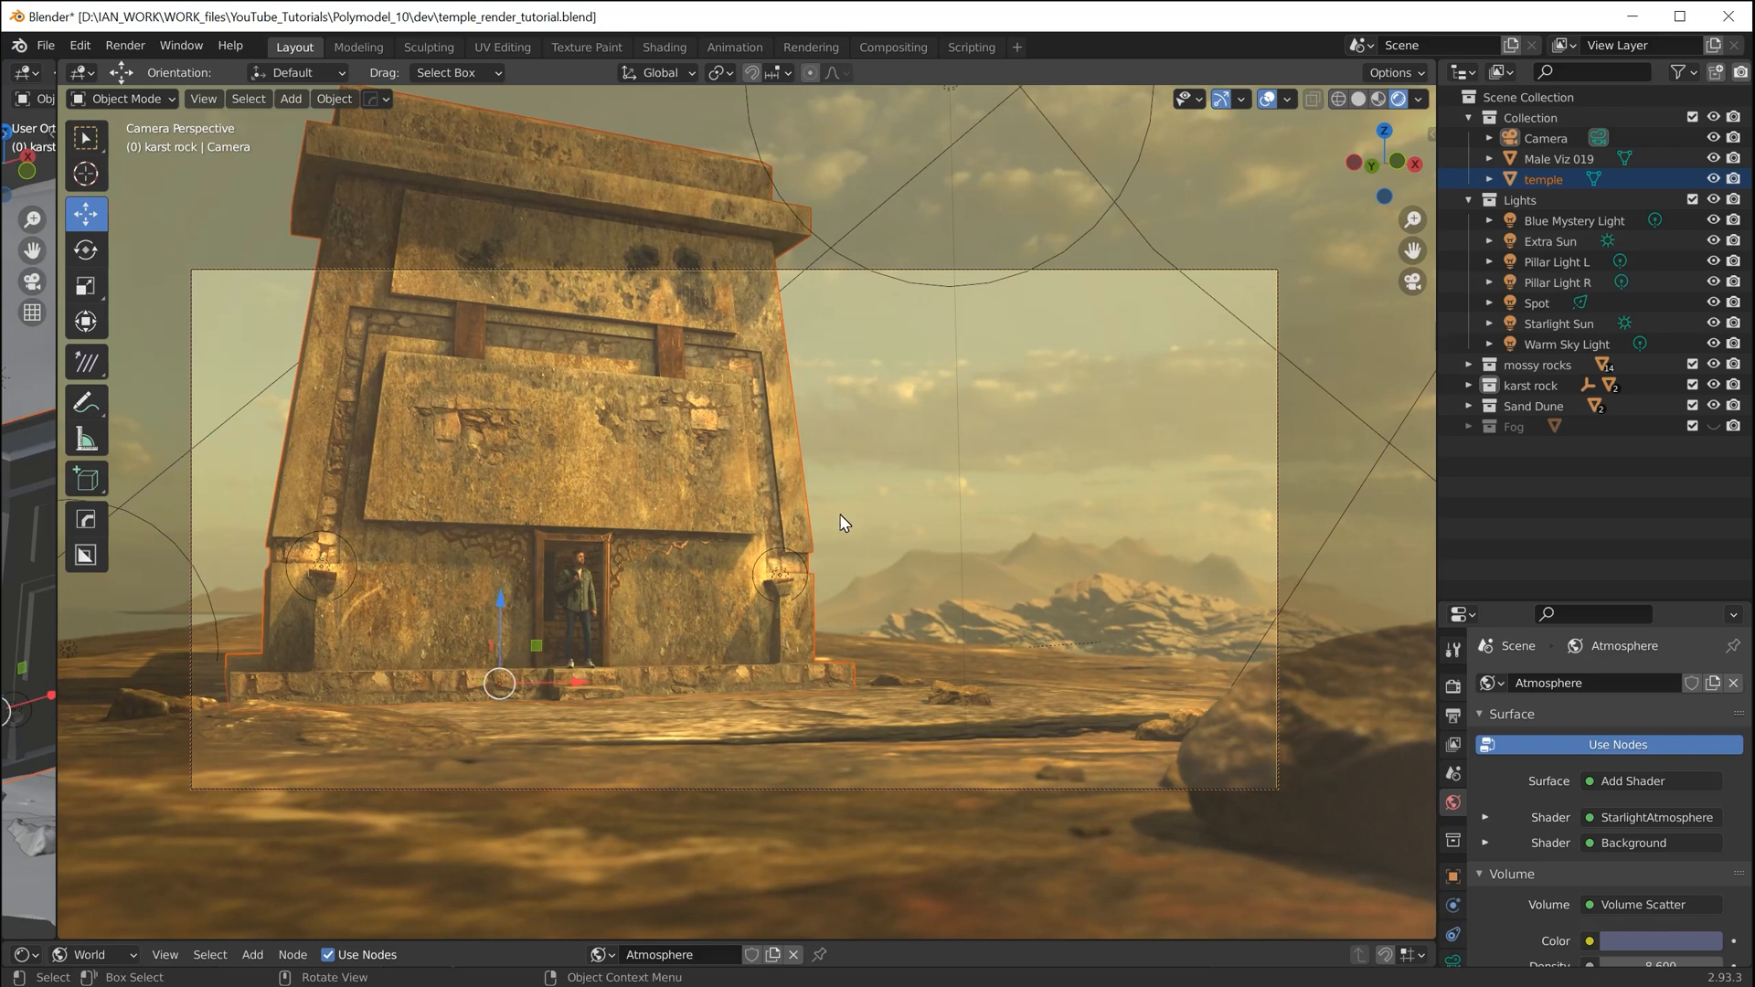
pyautogui.moveTo(662, 532); pyautogui.dragTo(675, 512, button='middle')
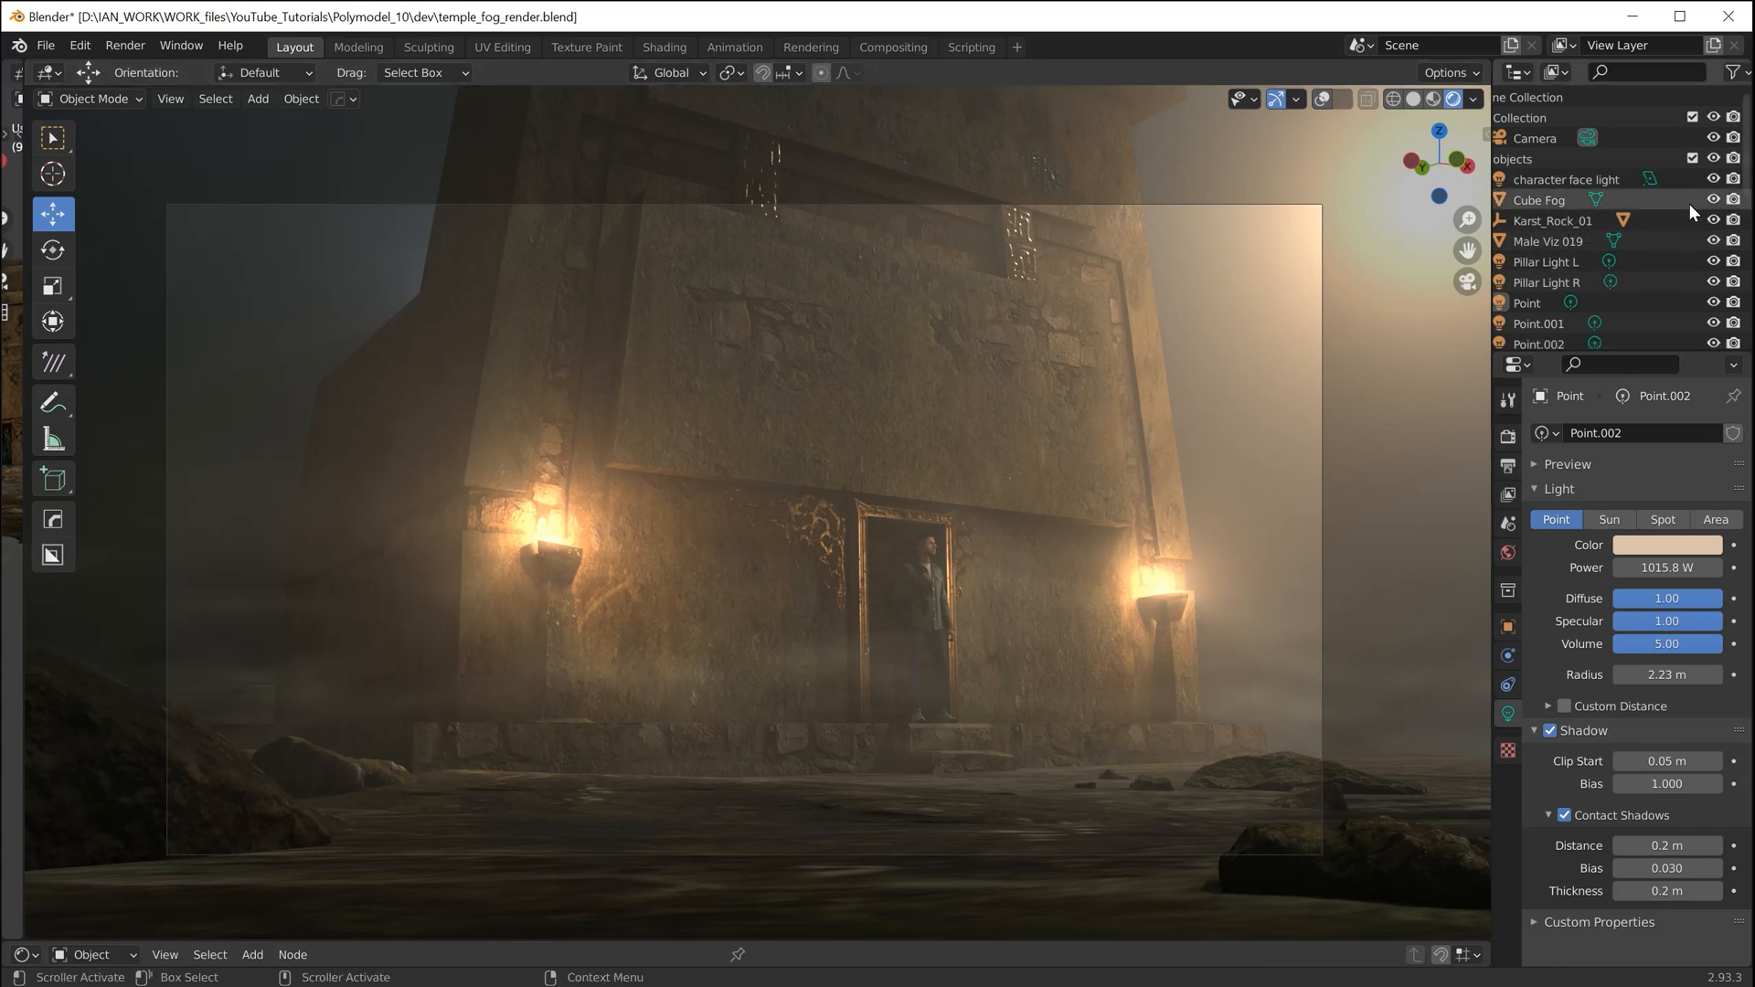
# Hide and reshow the Cube Fog object to compare the night scene with and without its fog
pyautogui.click(1713, 201)
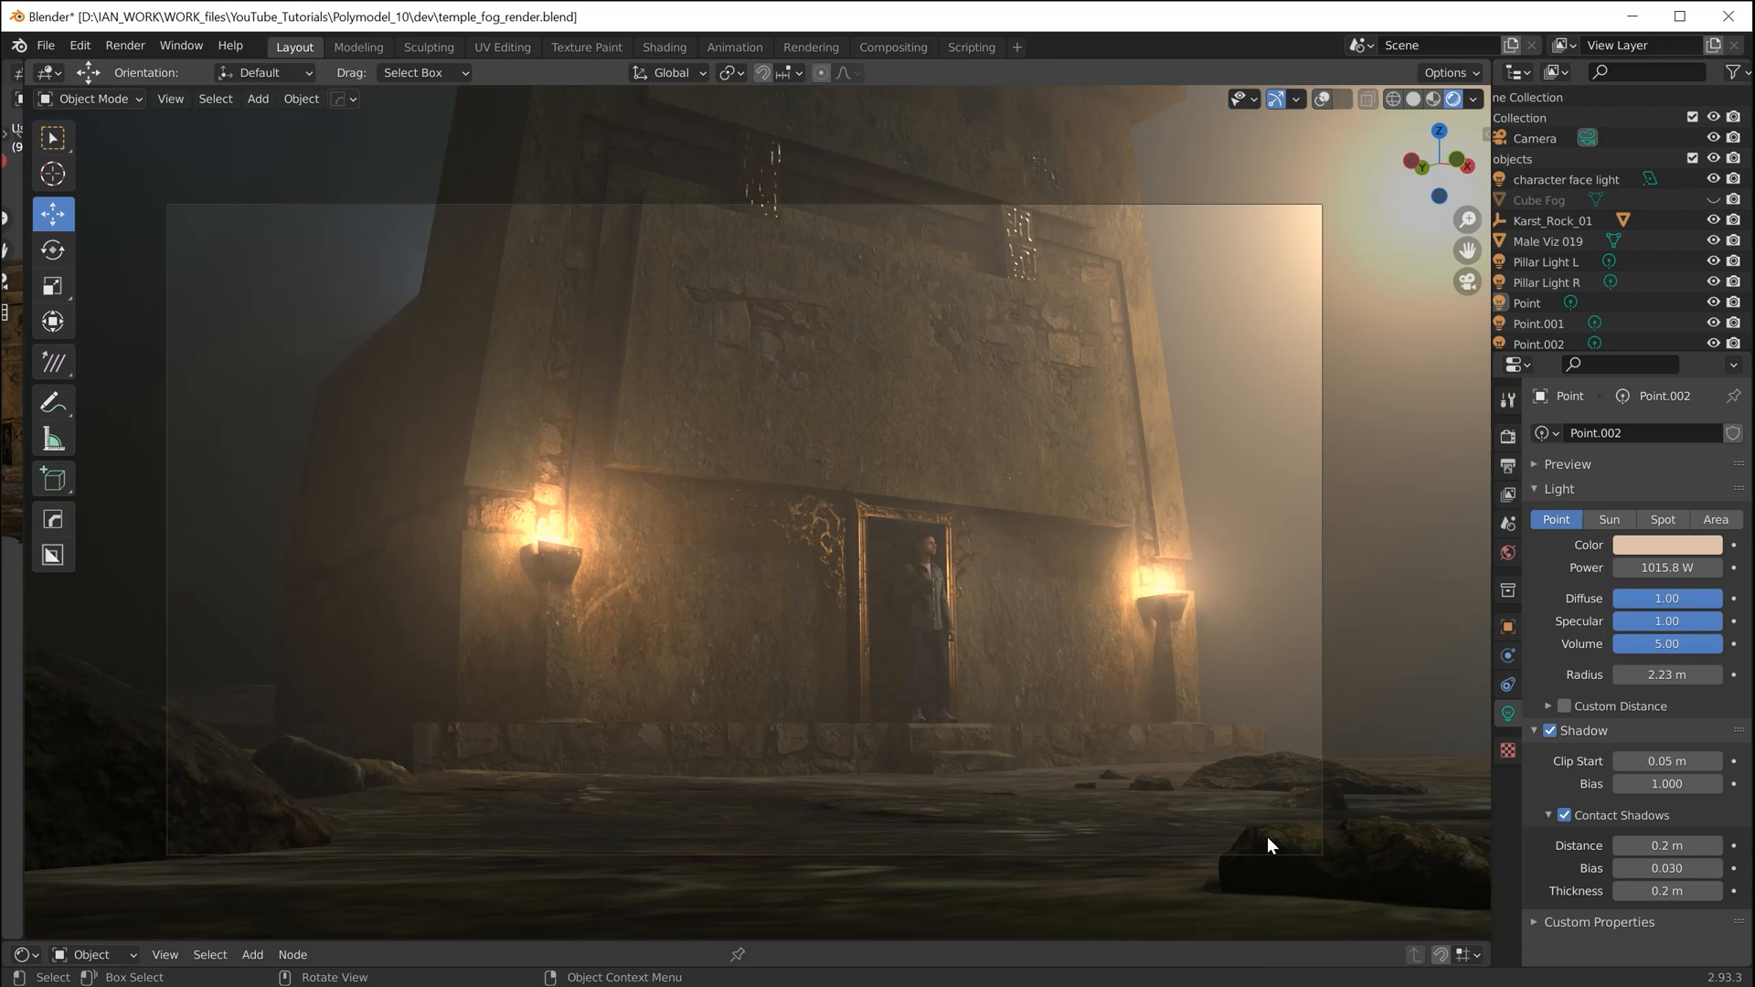
pyautogui.click(1712, 200)
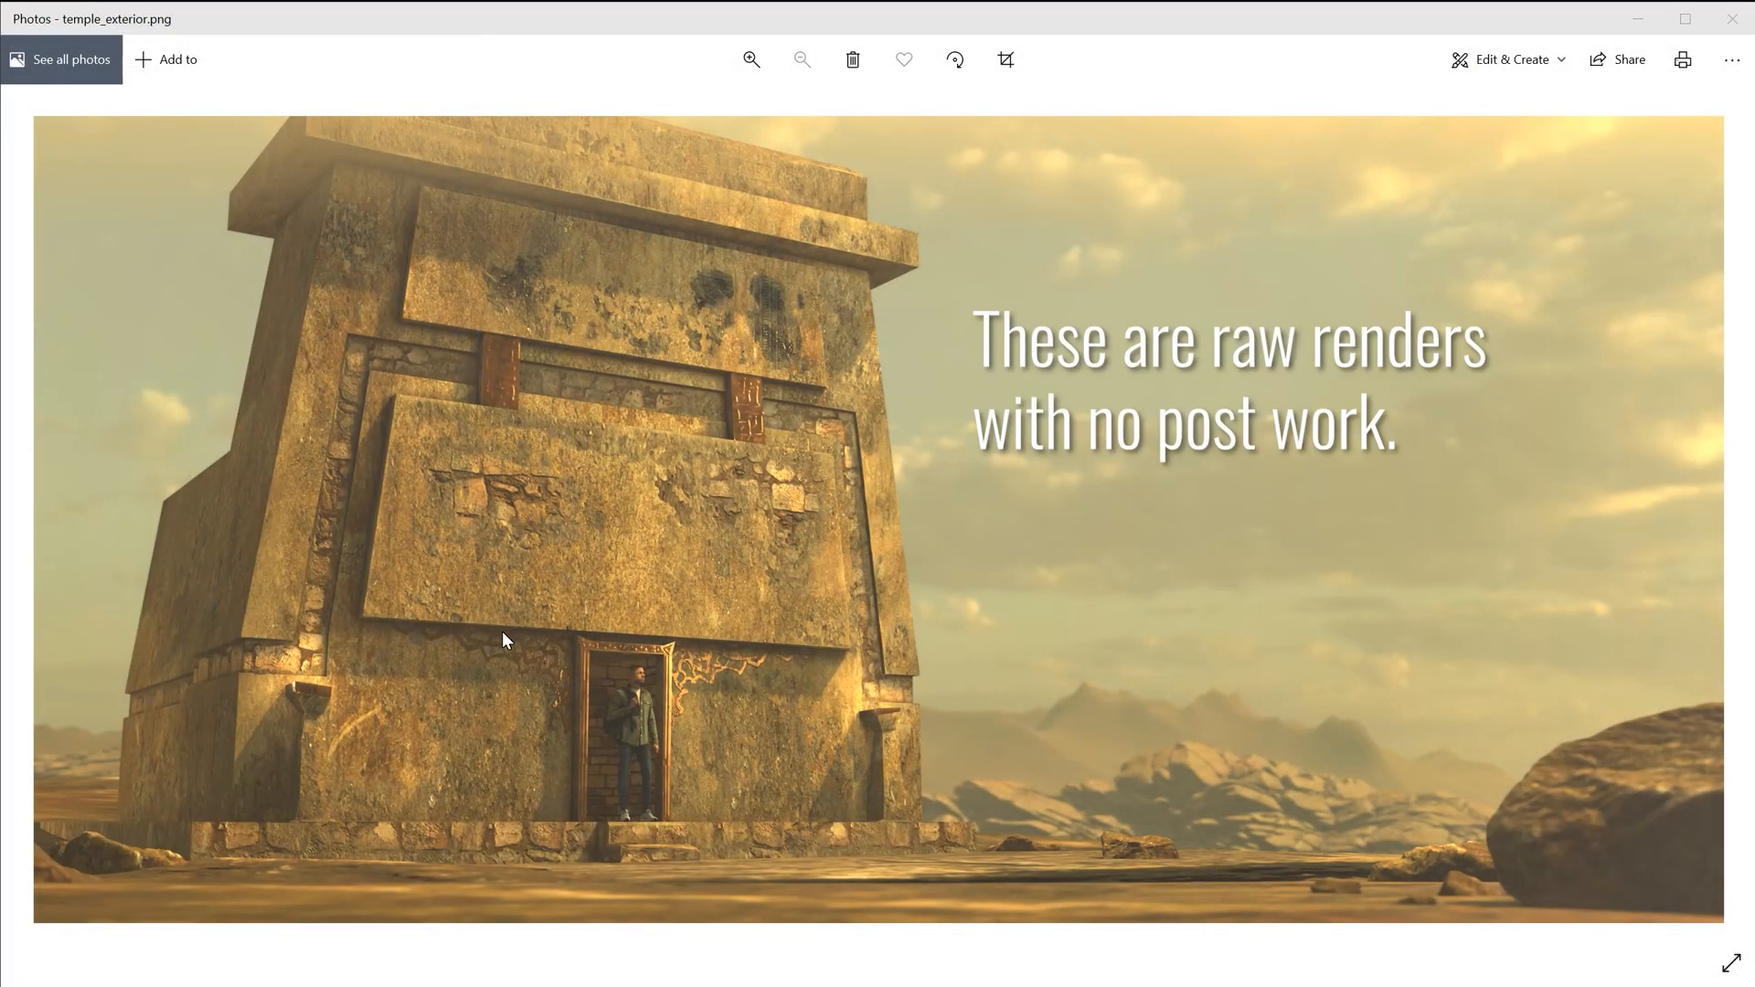
# Inspect the temple_exterior.png render close up around the doorway and upper walls, and return to the overall view
pyautogui.scroll(5, 682, 634)
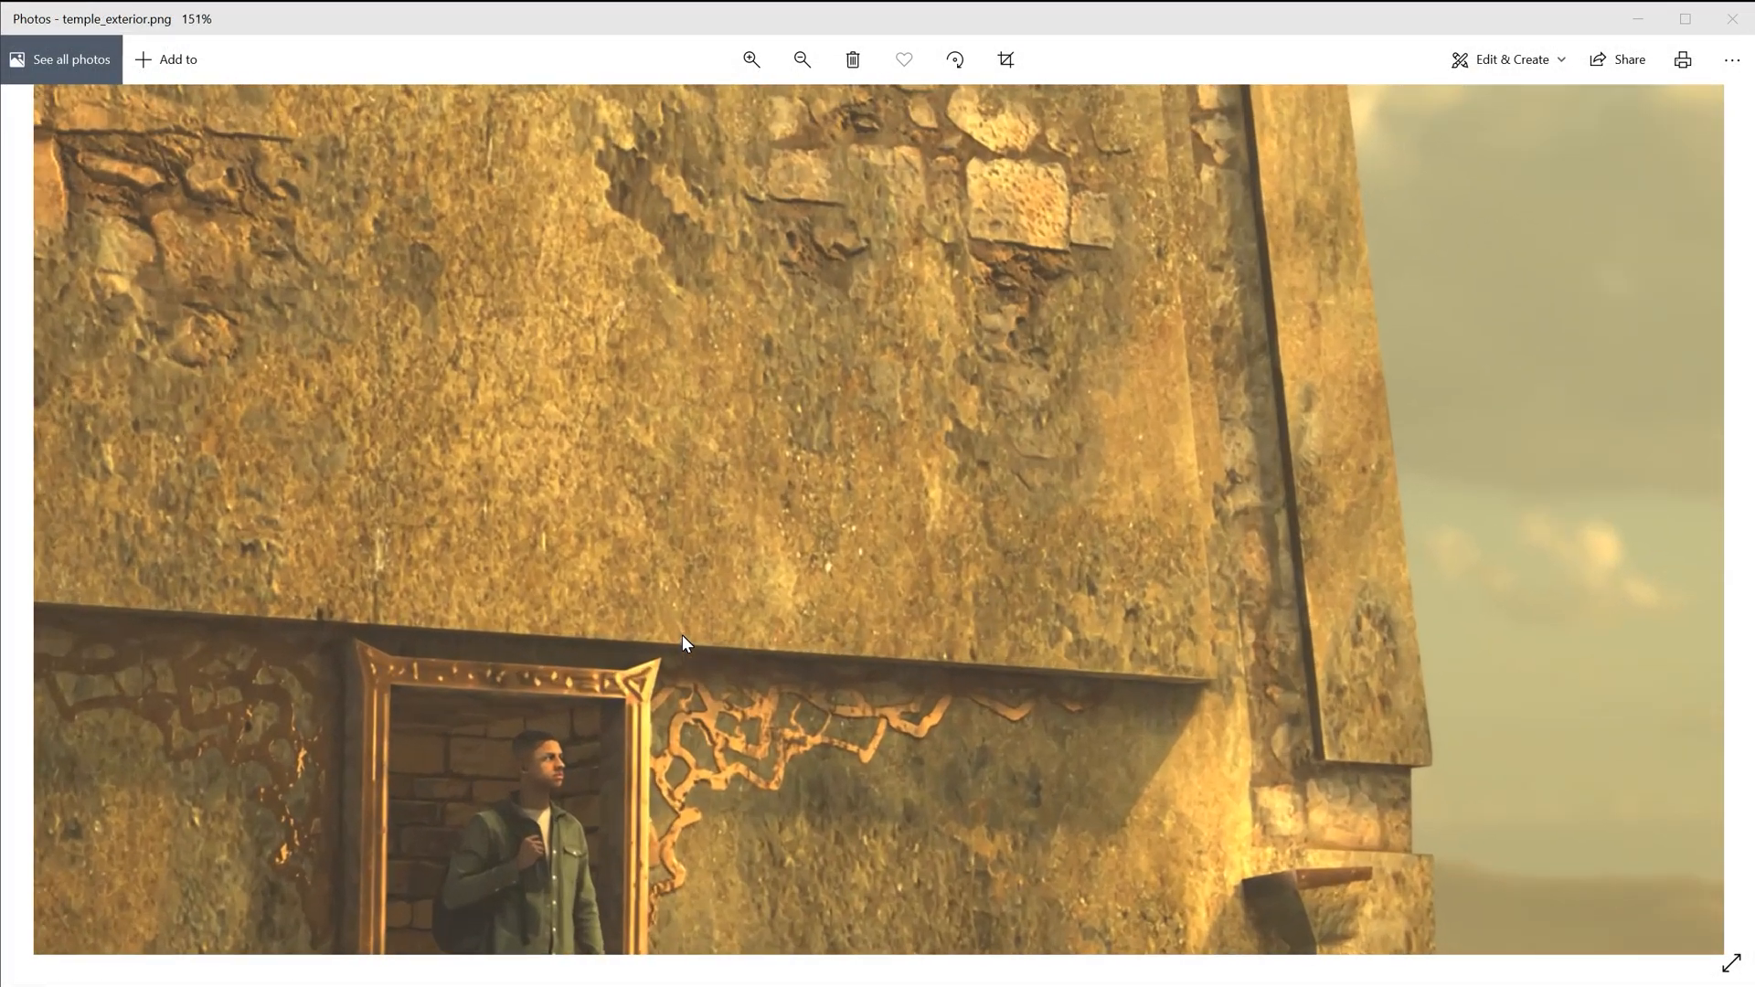
pyautogui.scroll(-2, 682, 631)
pyautogui.scroll(1, 683, 630)
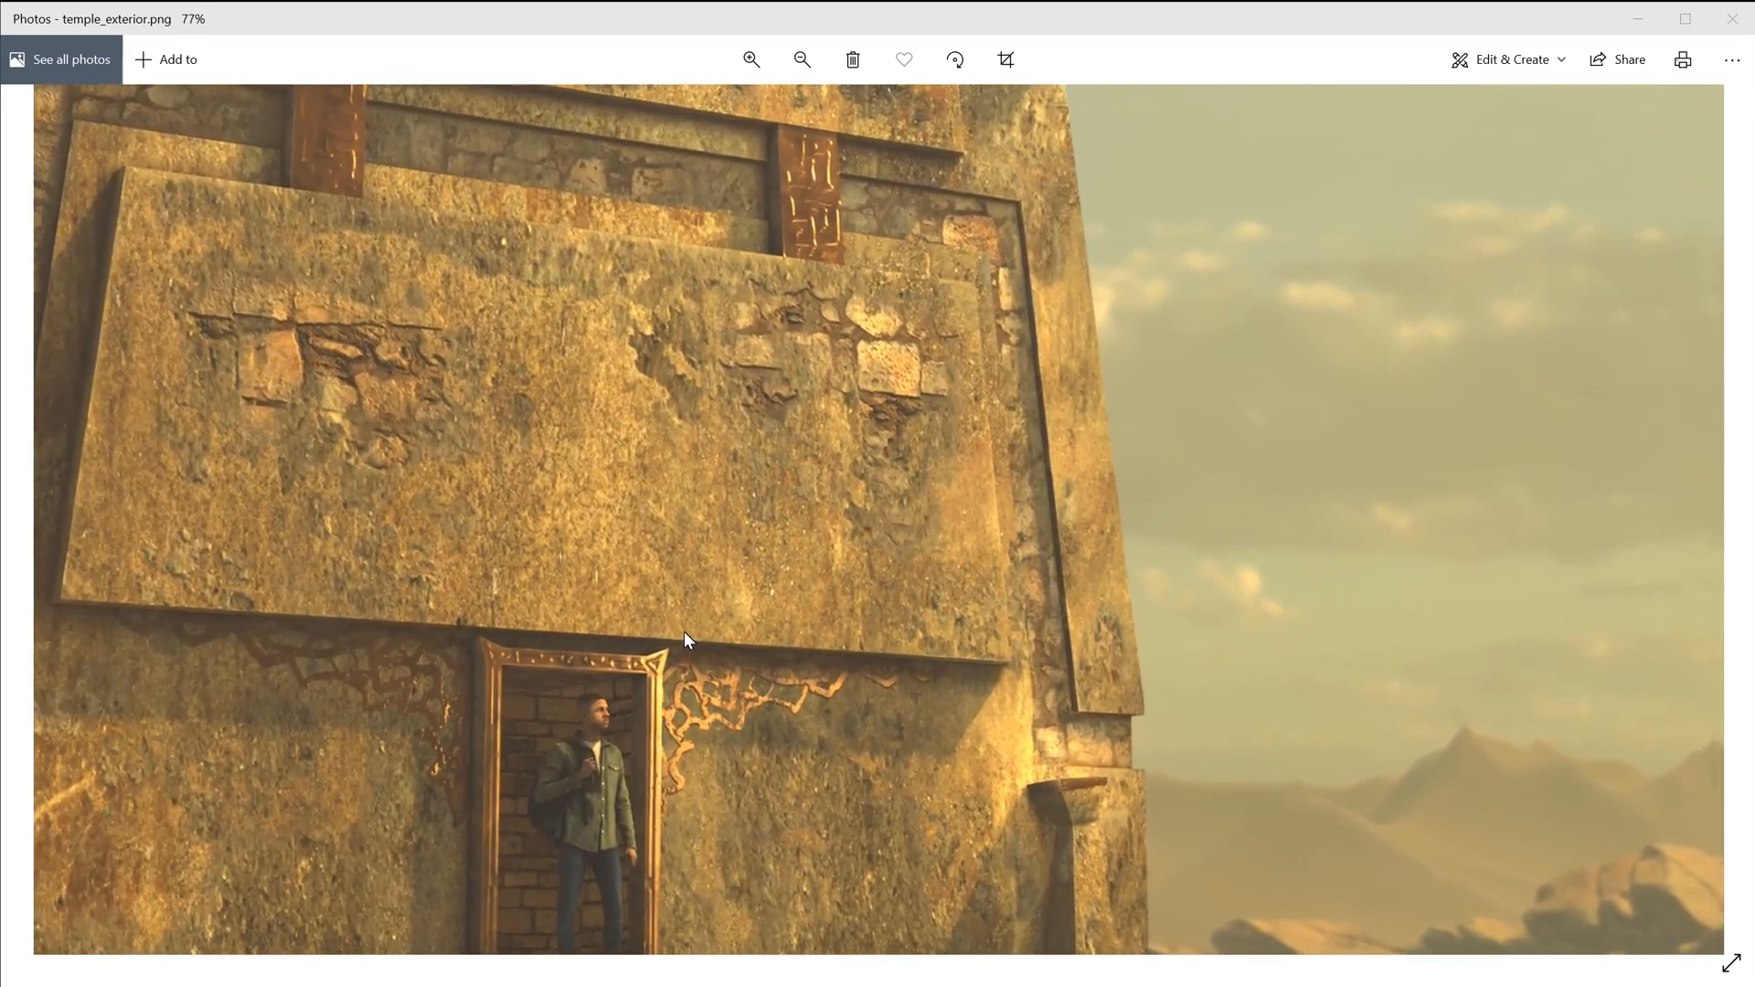
pyautogui.moveTo(720, 484); pyautogui.dragTo(1117, 627)
pyautogui.moveTo(690, 498); pyautogui.dragTo(755, 689)
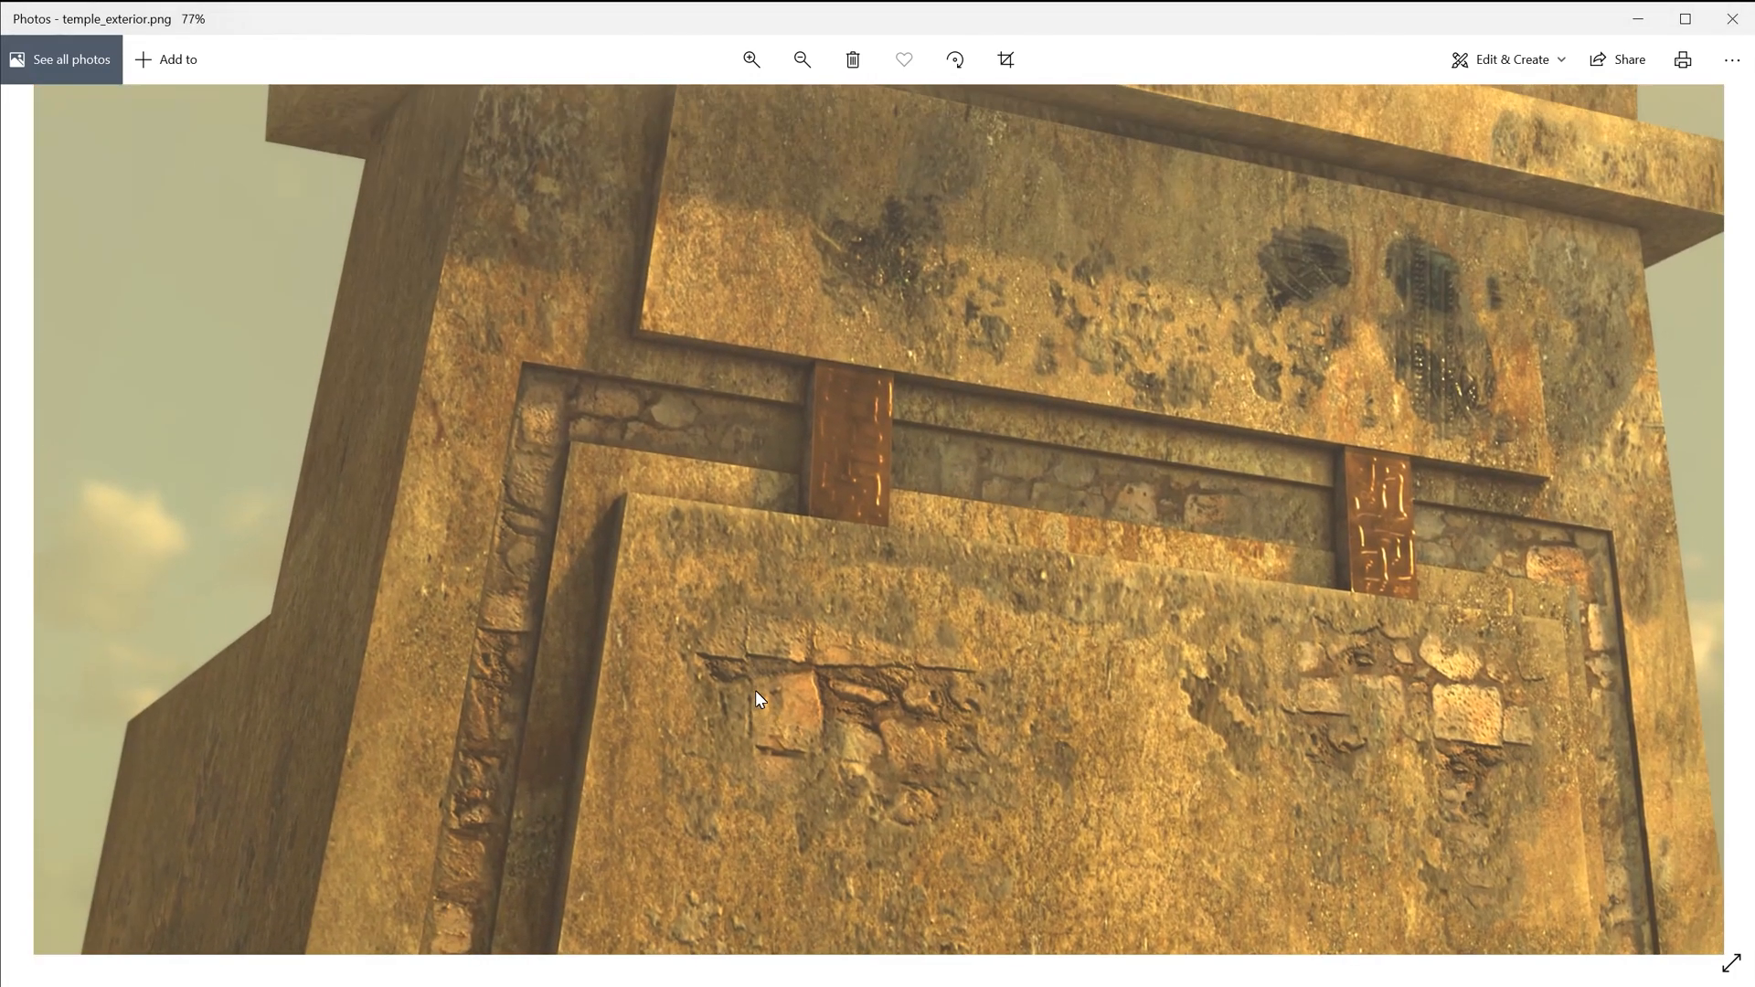
pyautogui.scroll(-3, 743, 630)
pyautogui.scroll(-1, 744, 634)
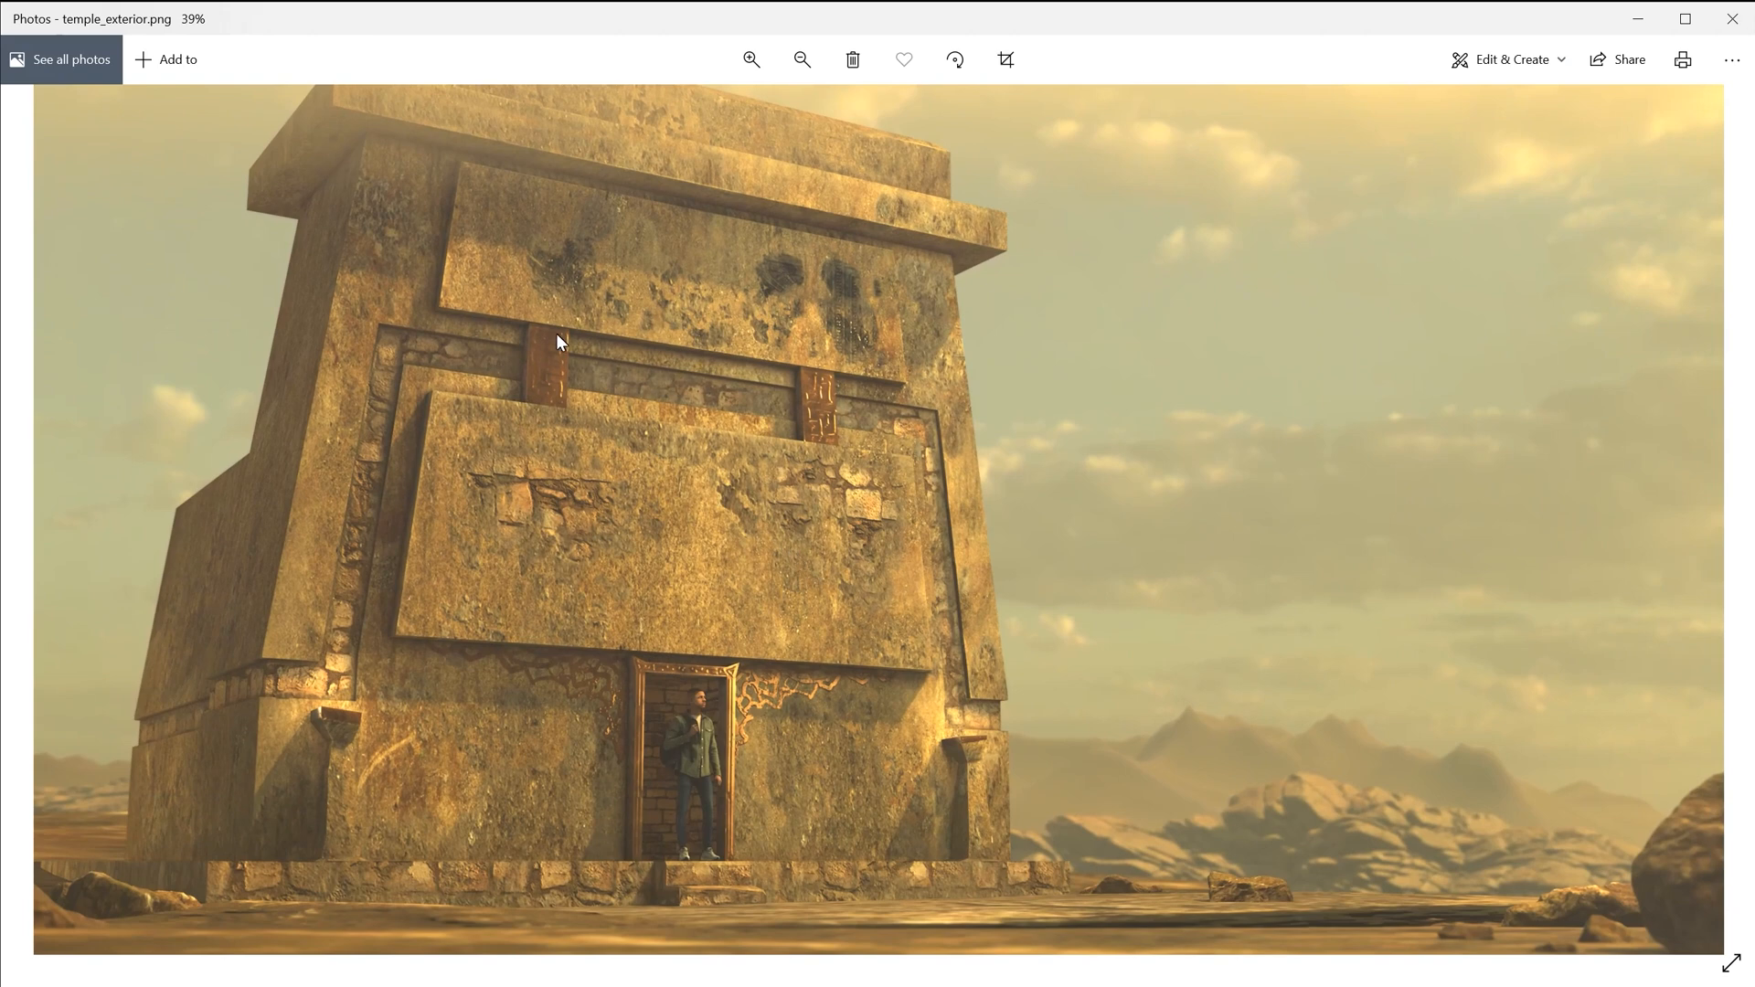
pyautogui.scroll(-1, 773, 589)
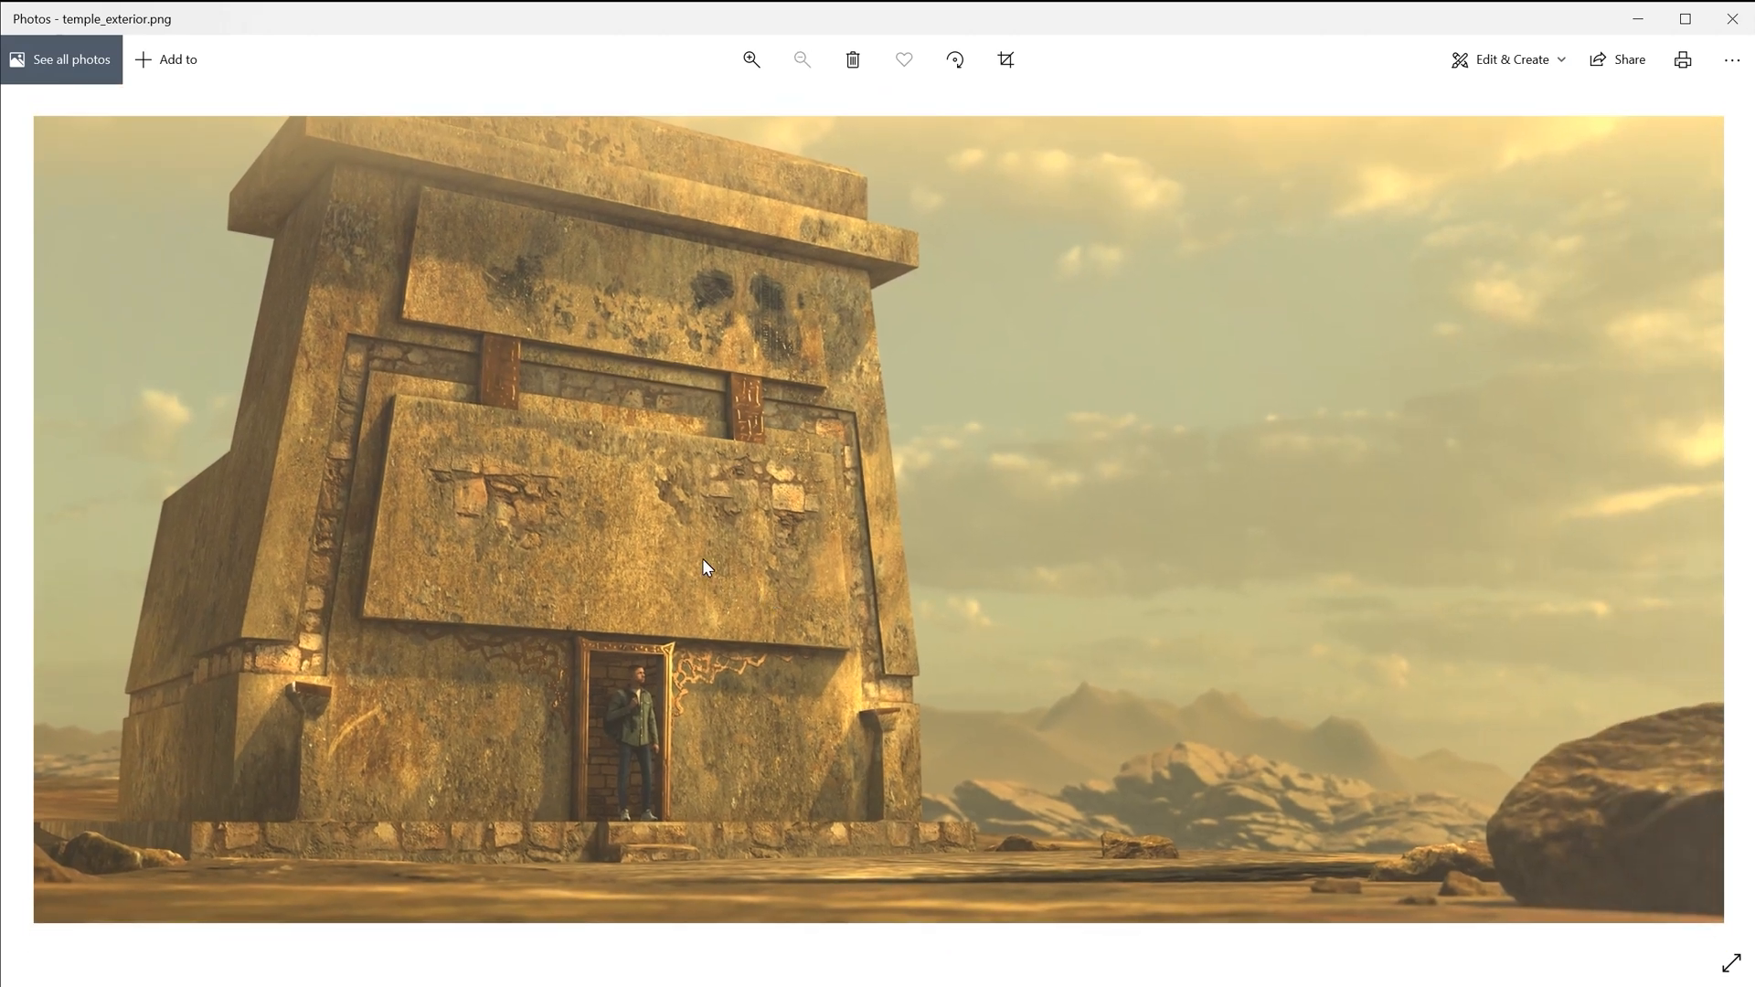
pyautogui.scroll(1, 698, 521)
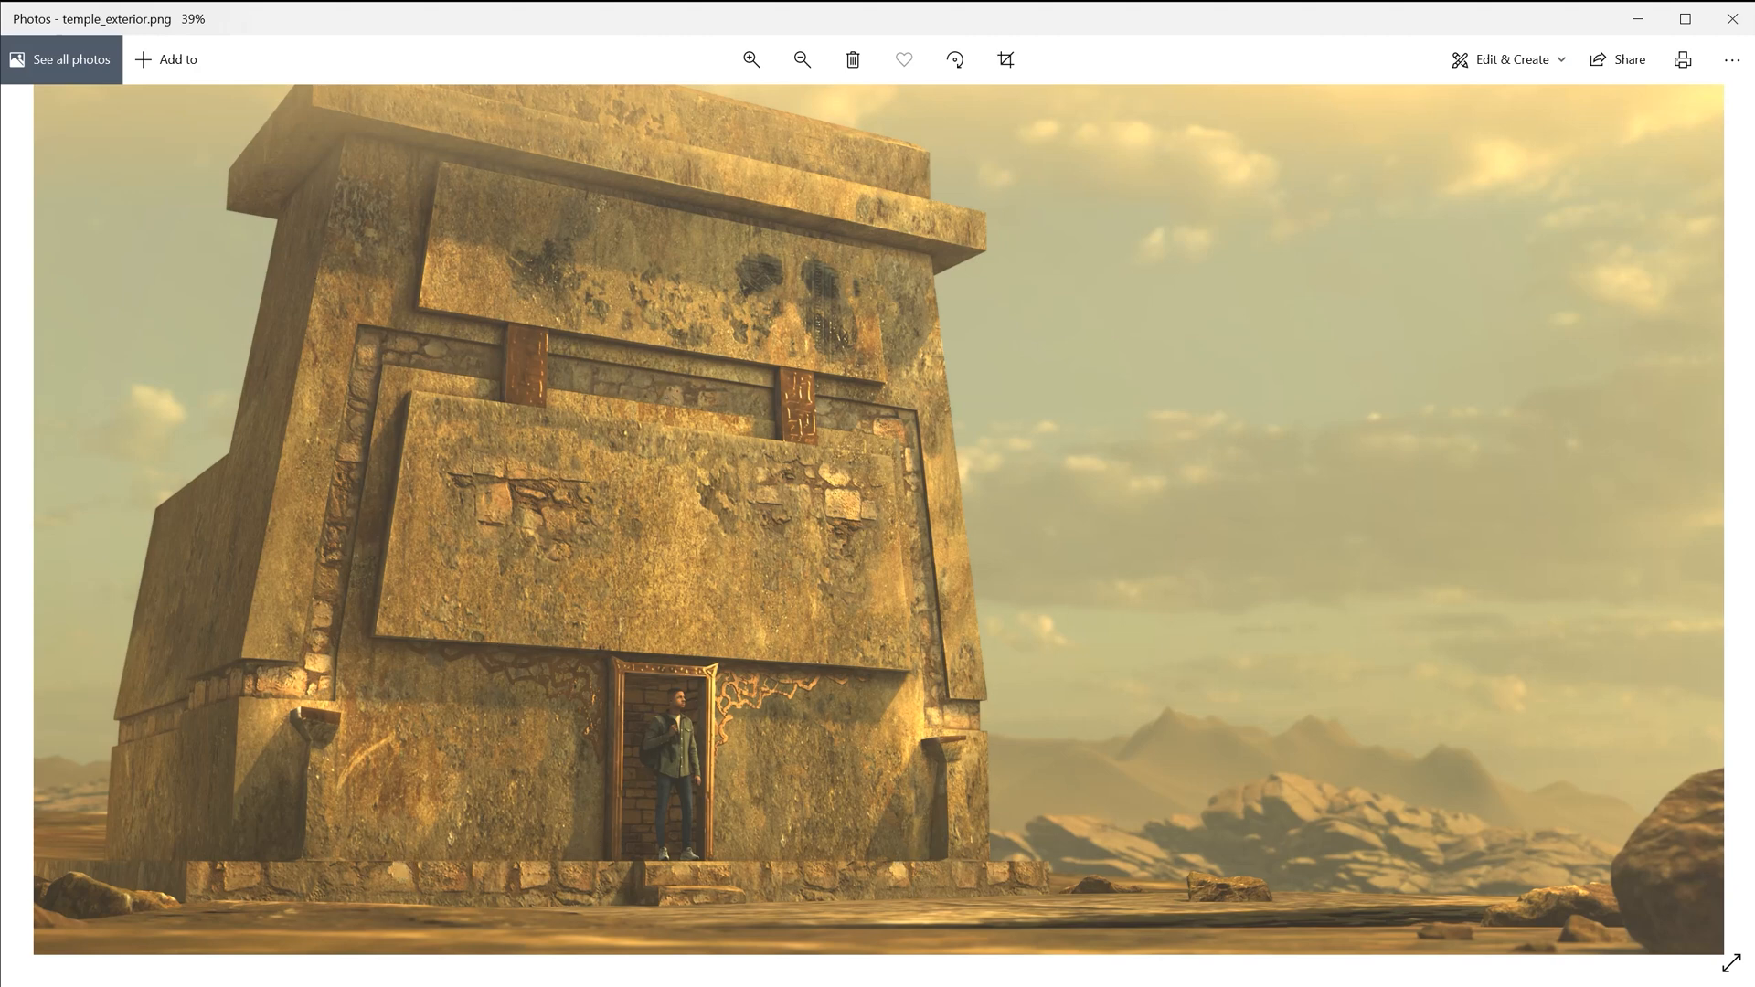
# Switch to the night renders and browse the door glow, exterior fog and interior fog images, returning to Exterior_Night_Fog.png
pyautogui.hotkey('alt', 'Tab')
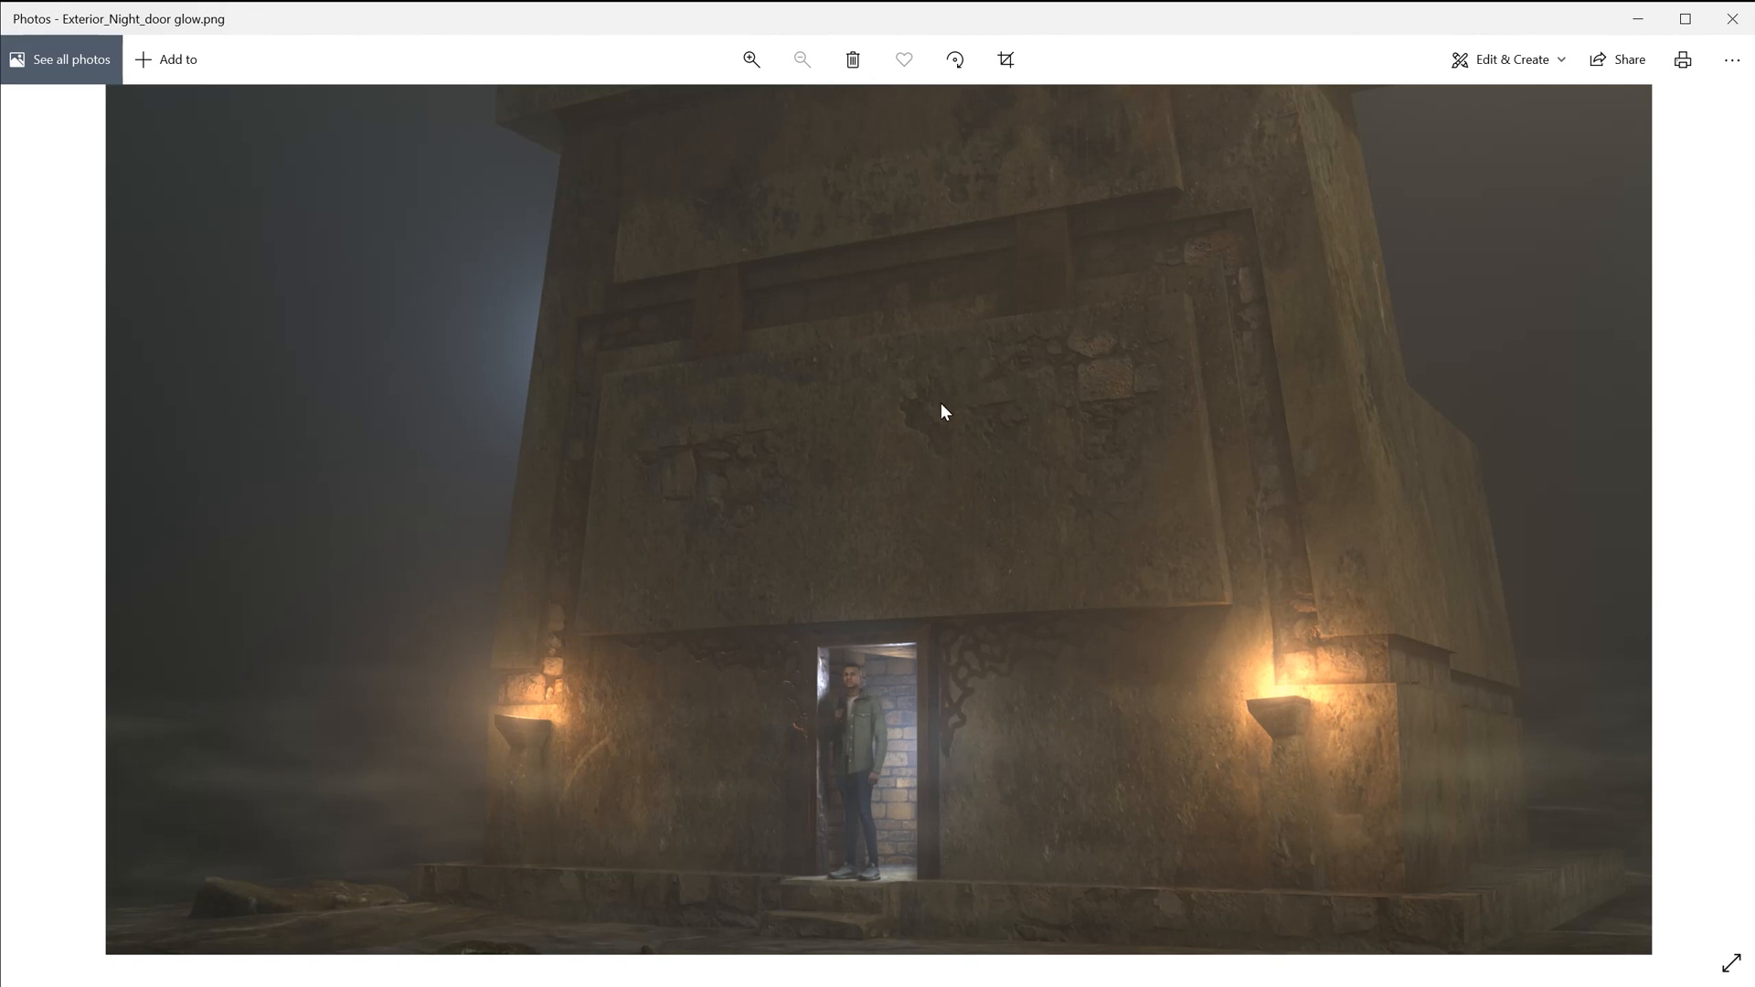
pyautogui.click(1728, 512)
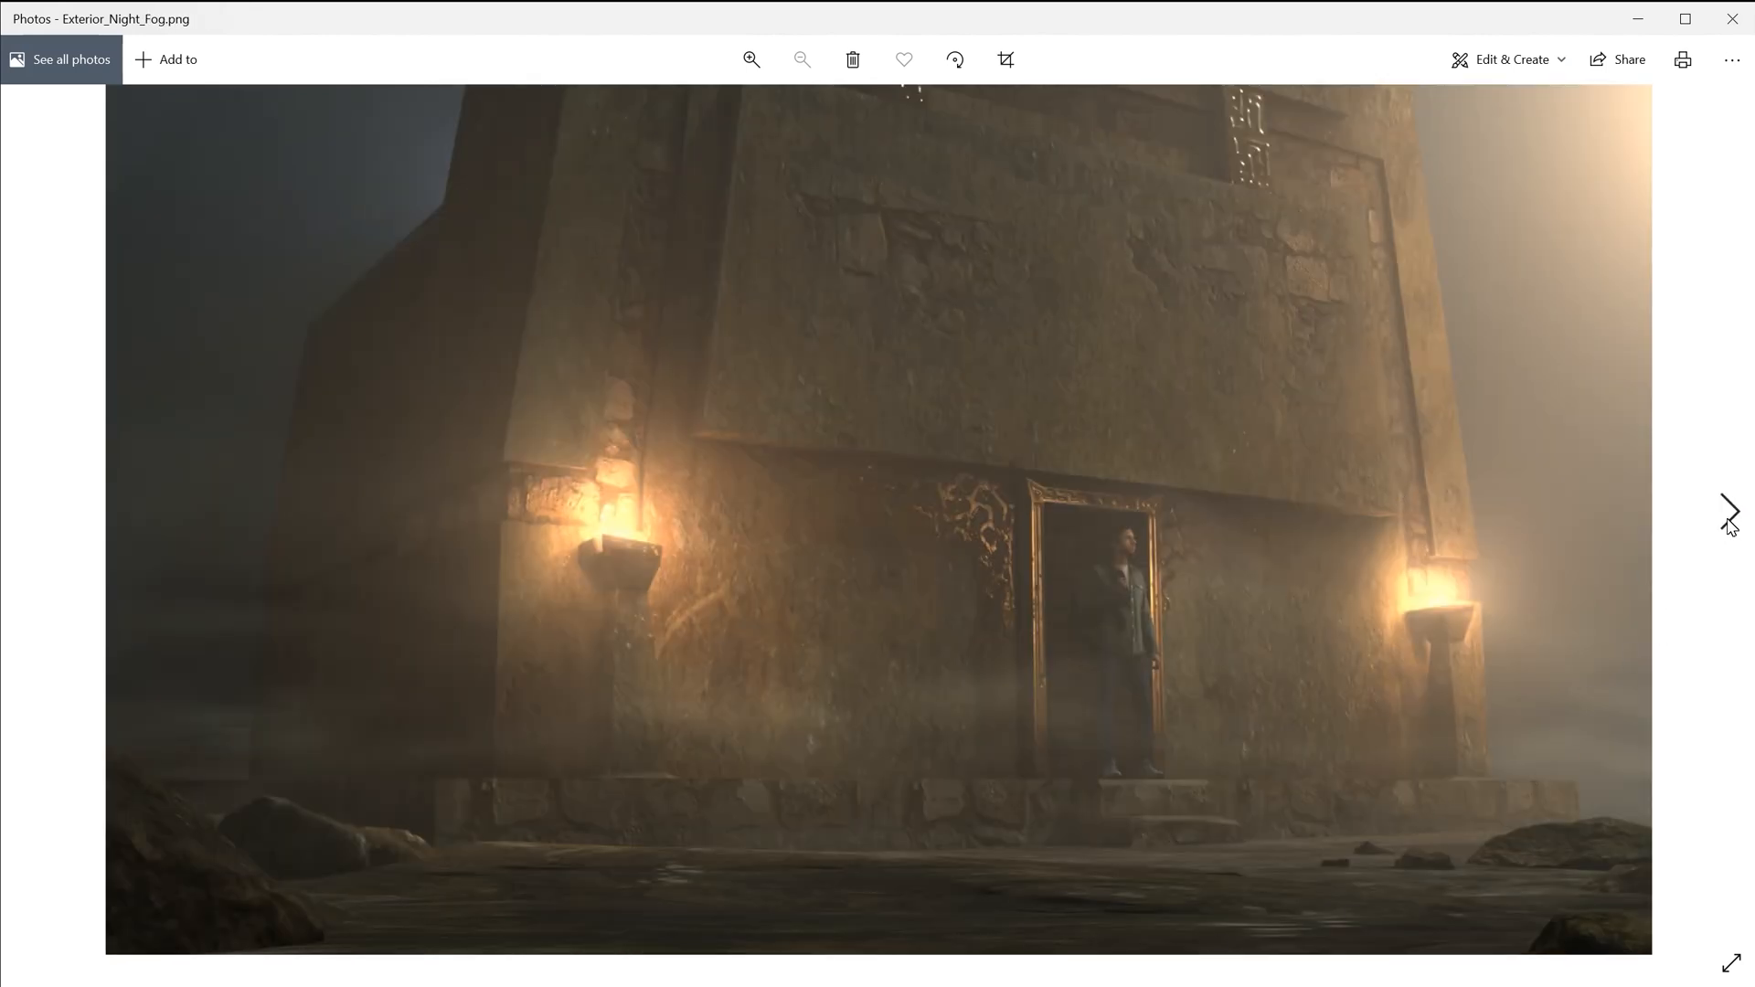
pyautogui.click(1728, 521)
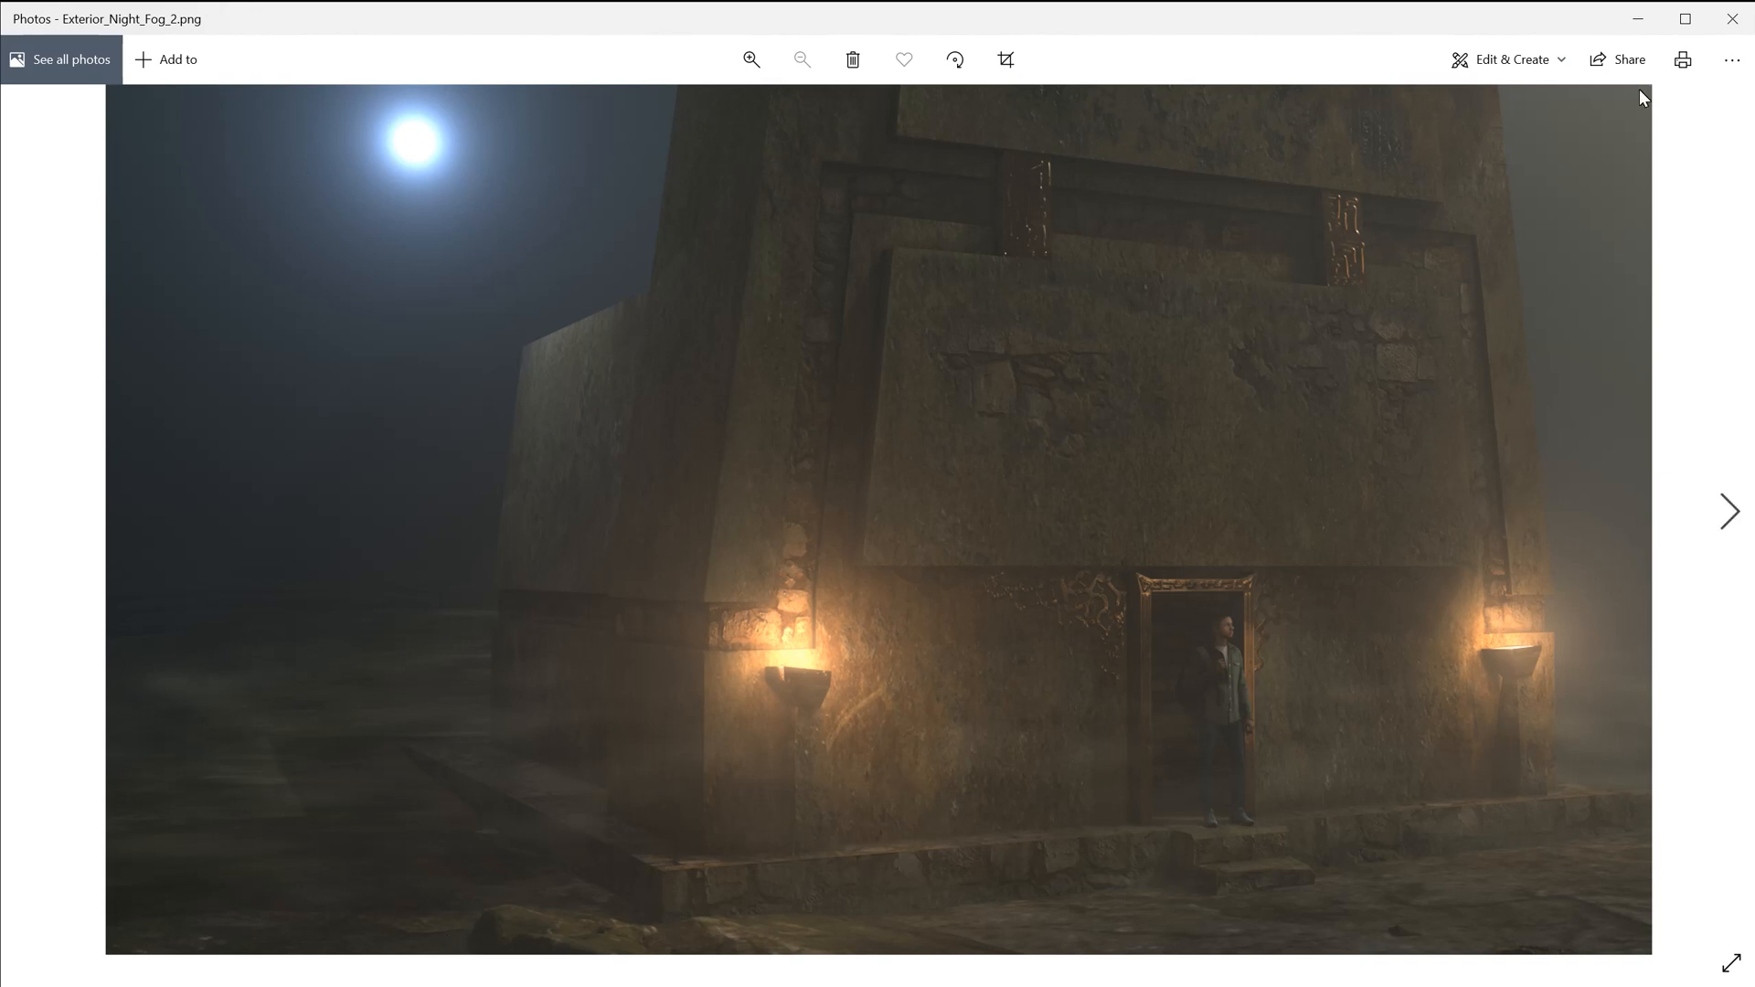
pyautogui.click(1732, 514)
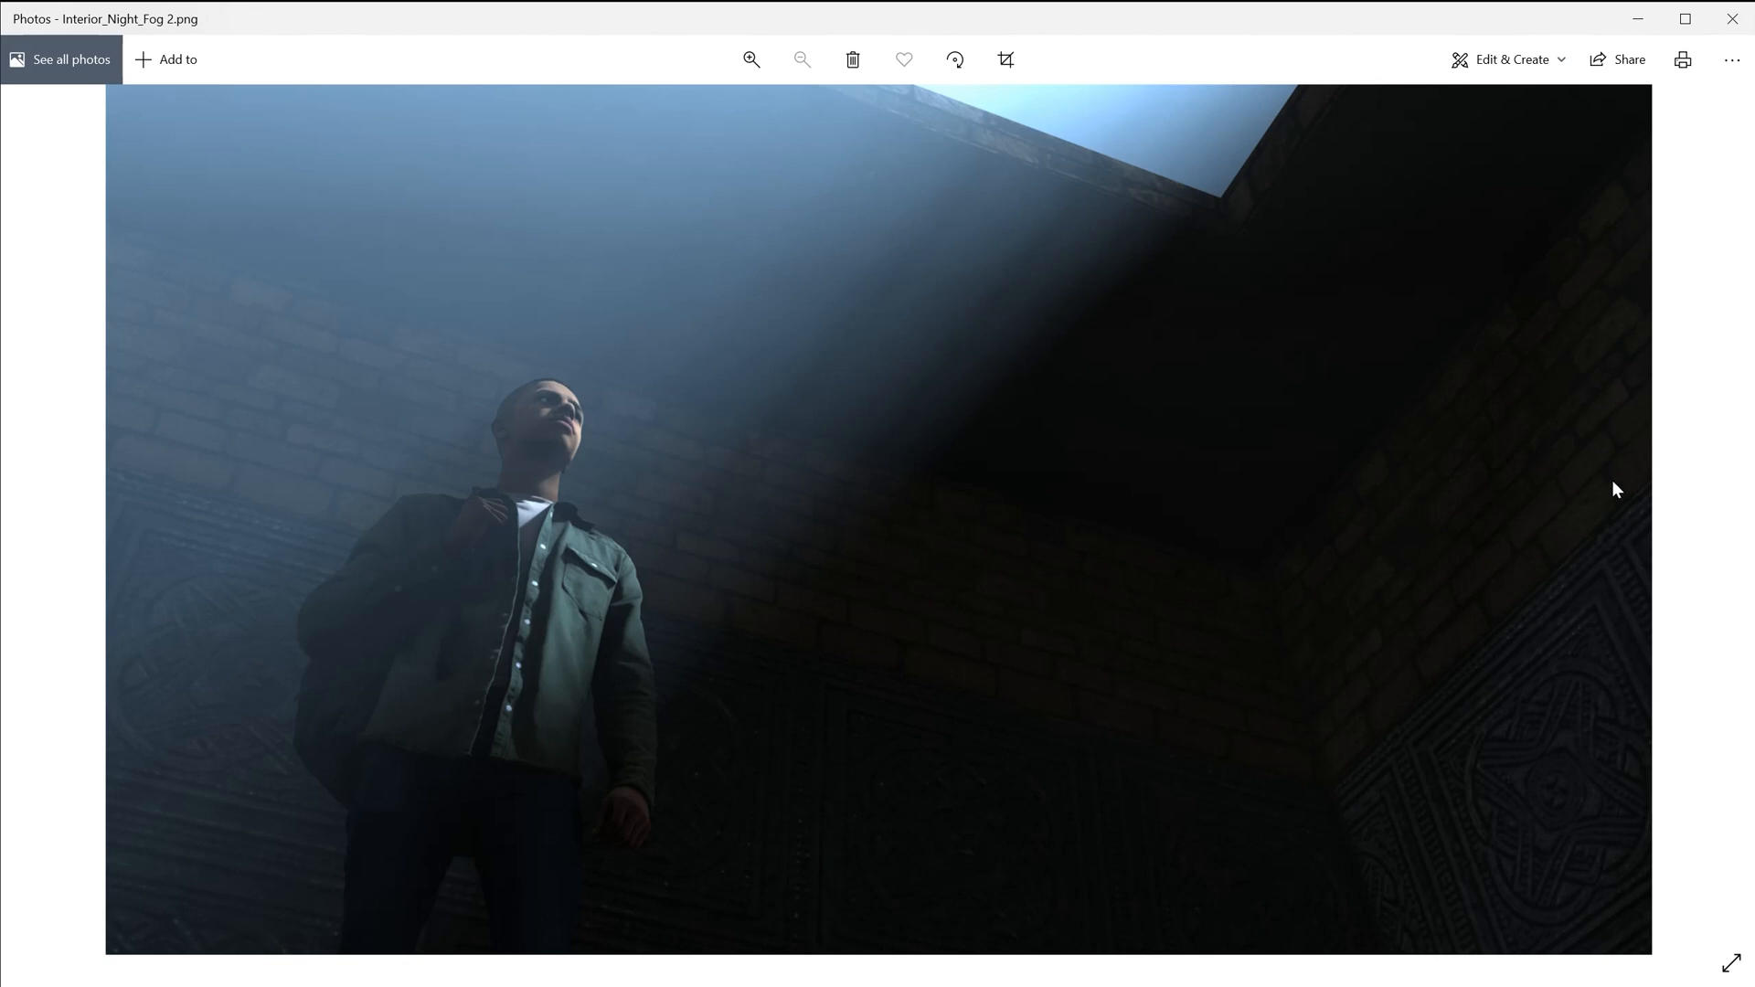
pyautogui.click(1726, 510)
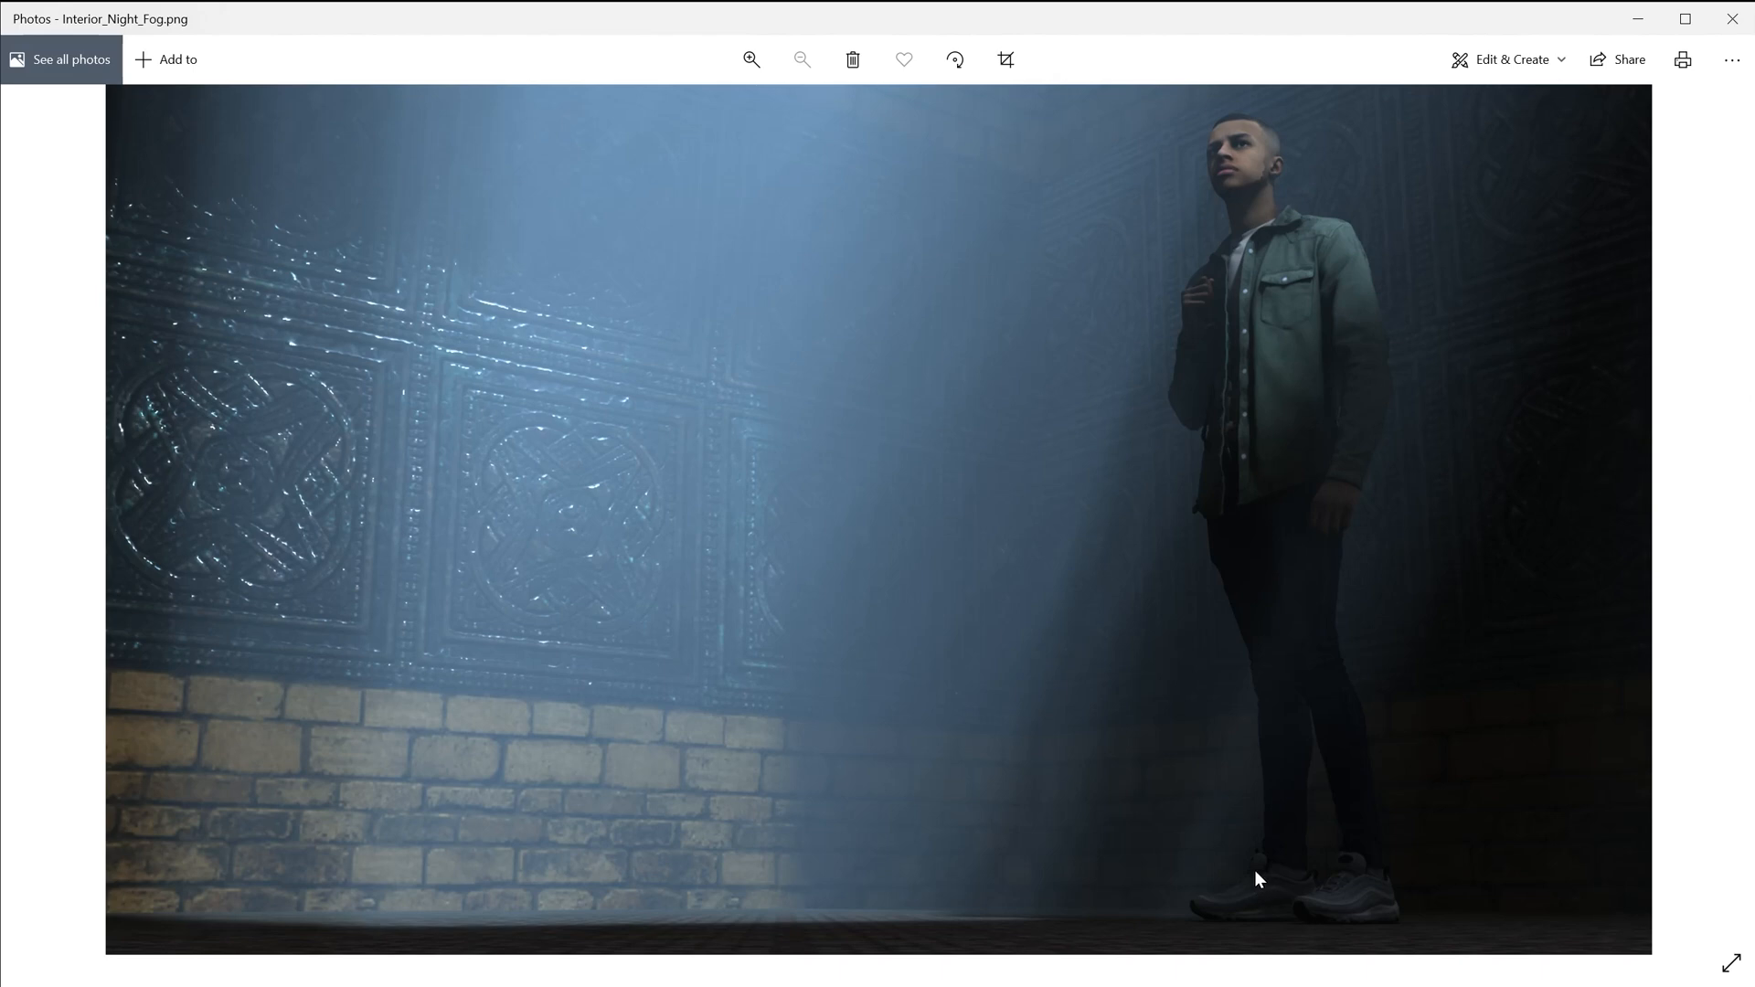
pyautogui.click(27, 509)
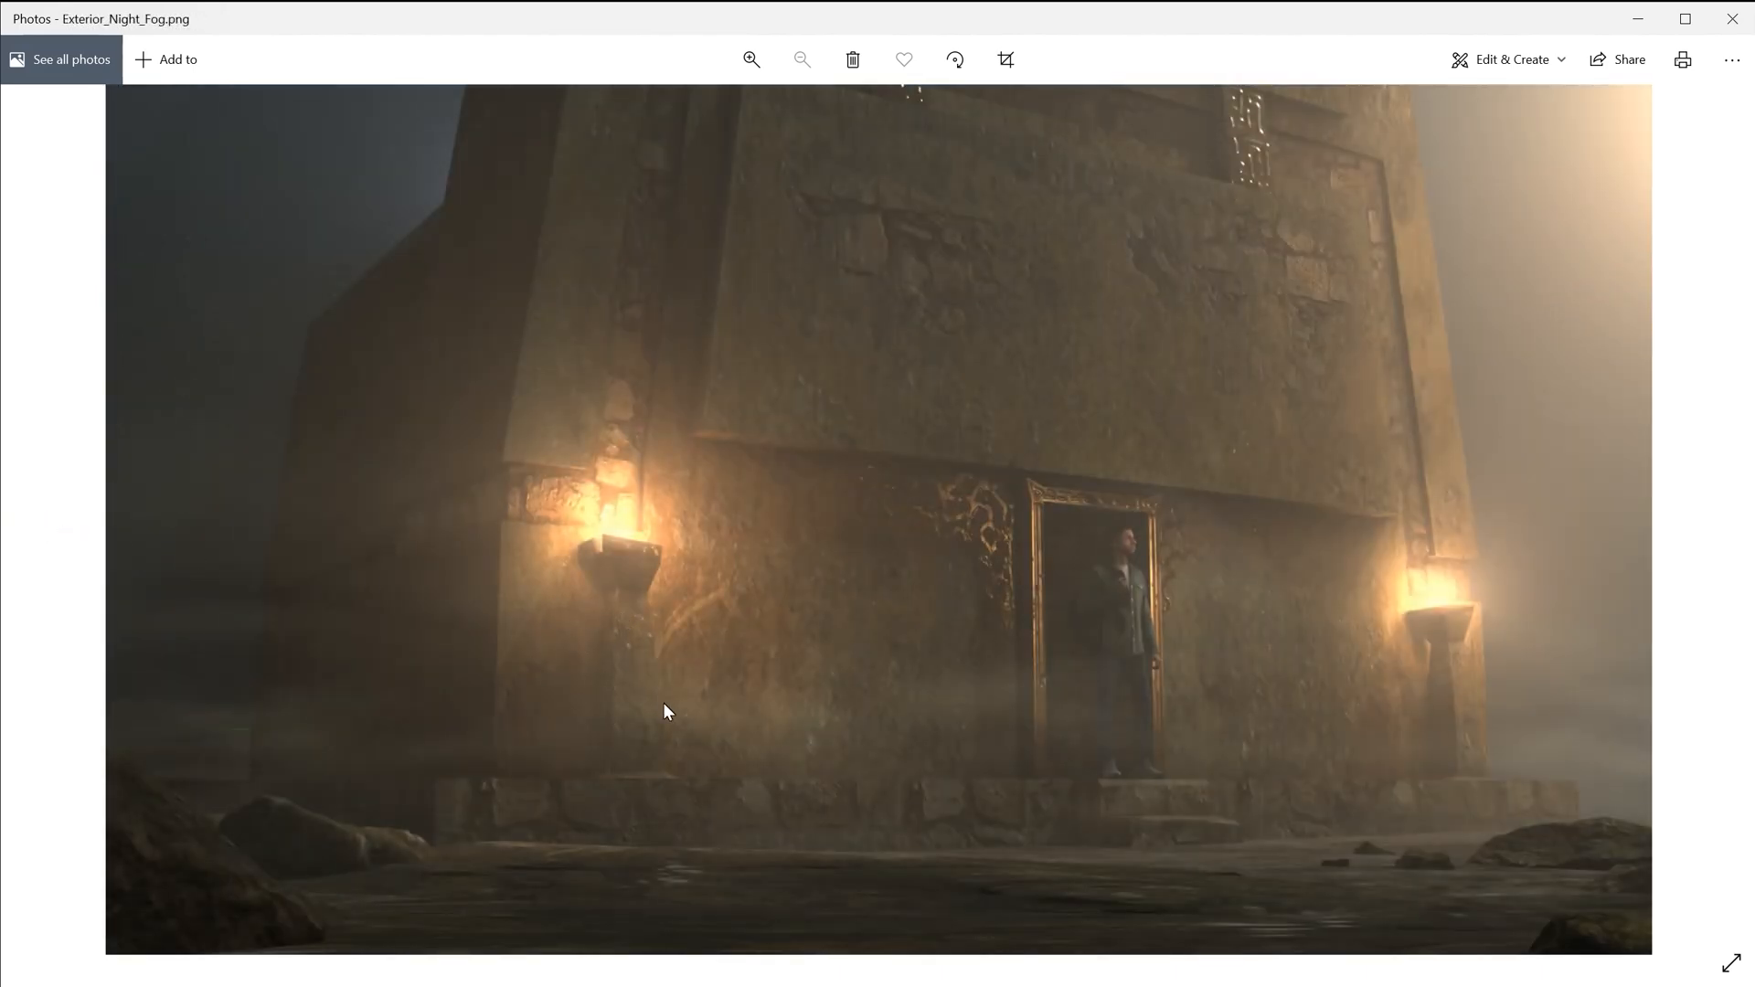